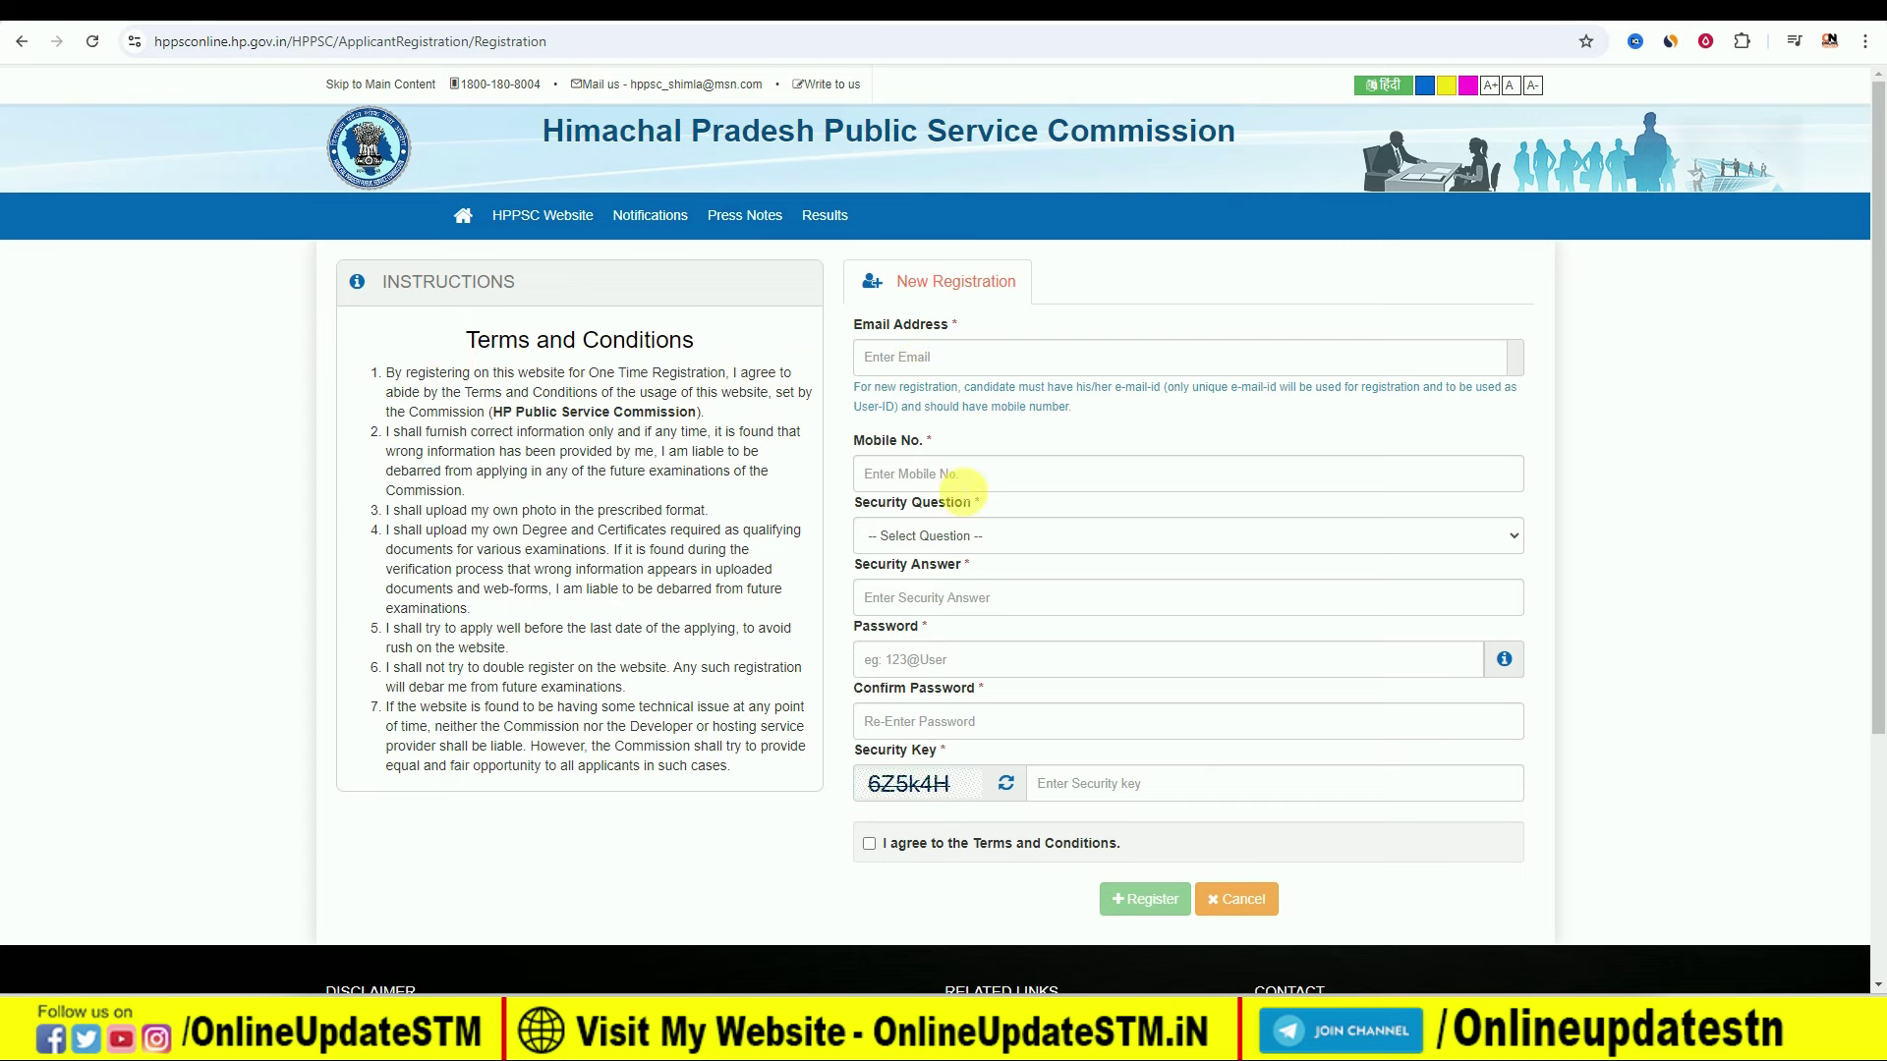
Step: Choose the 'favorite childhood friend' security question, then bring the Notepad notes forward
click(946, 535)
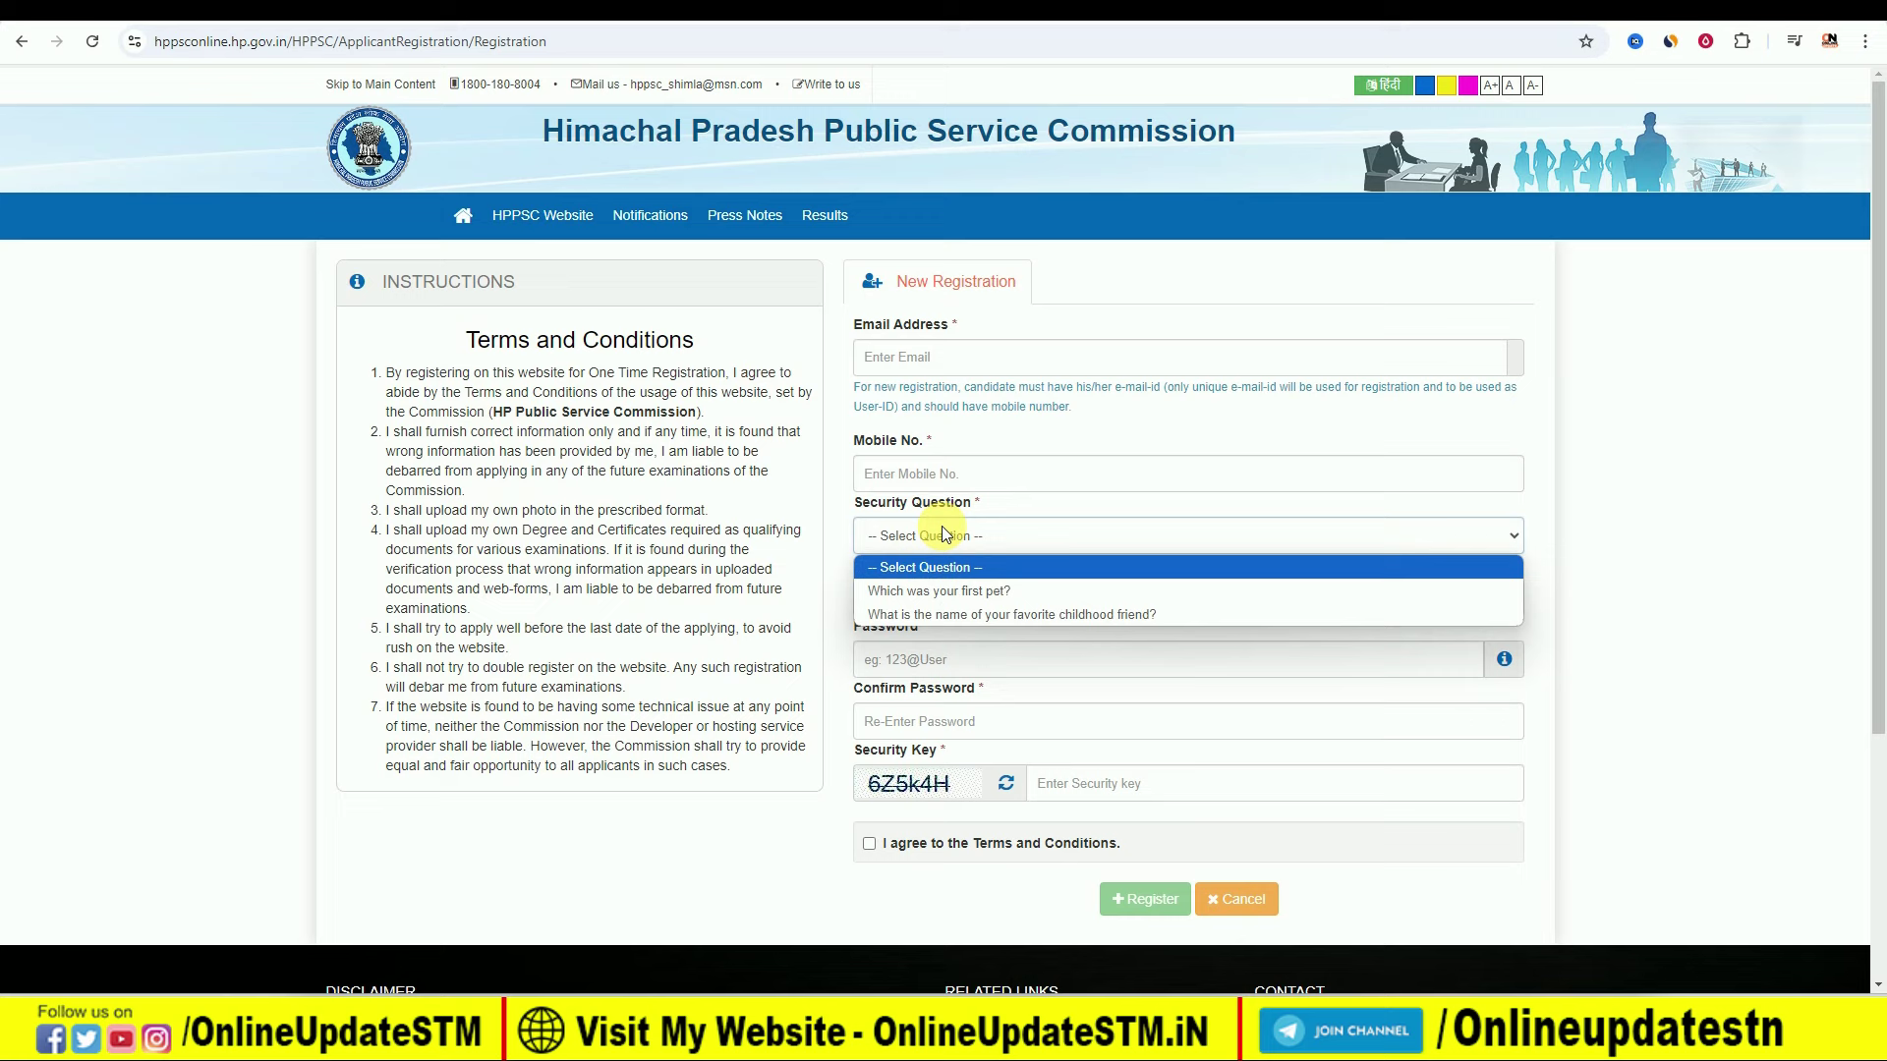
click(971, 615)
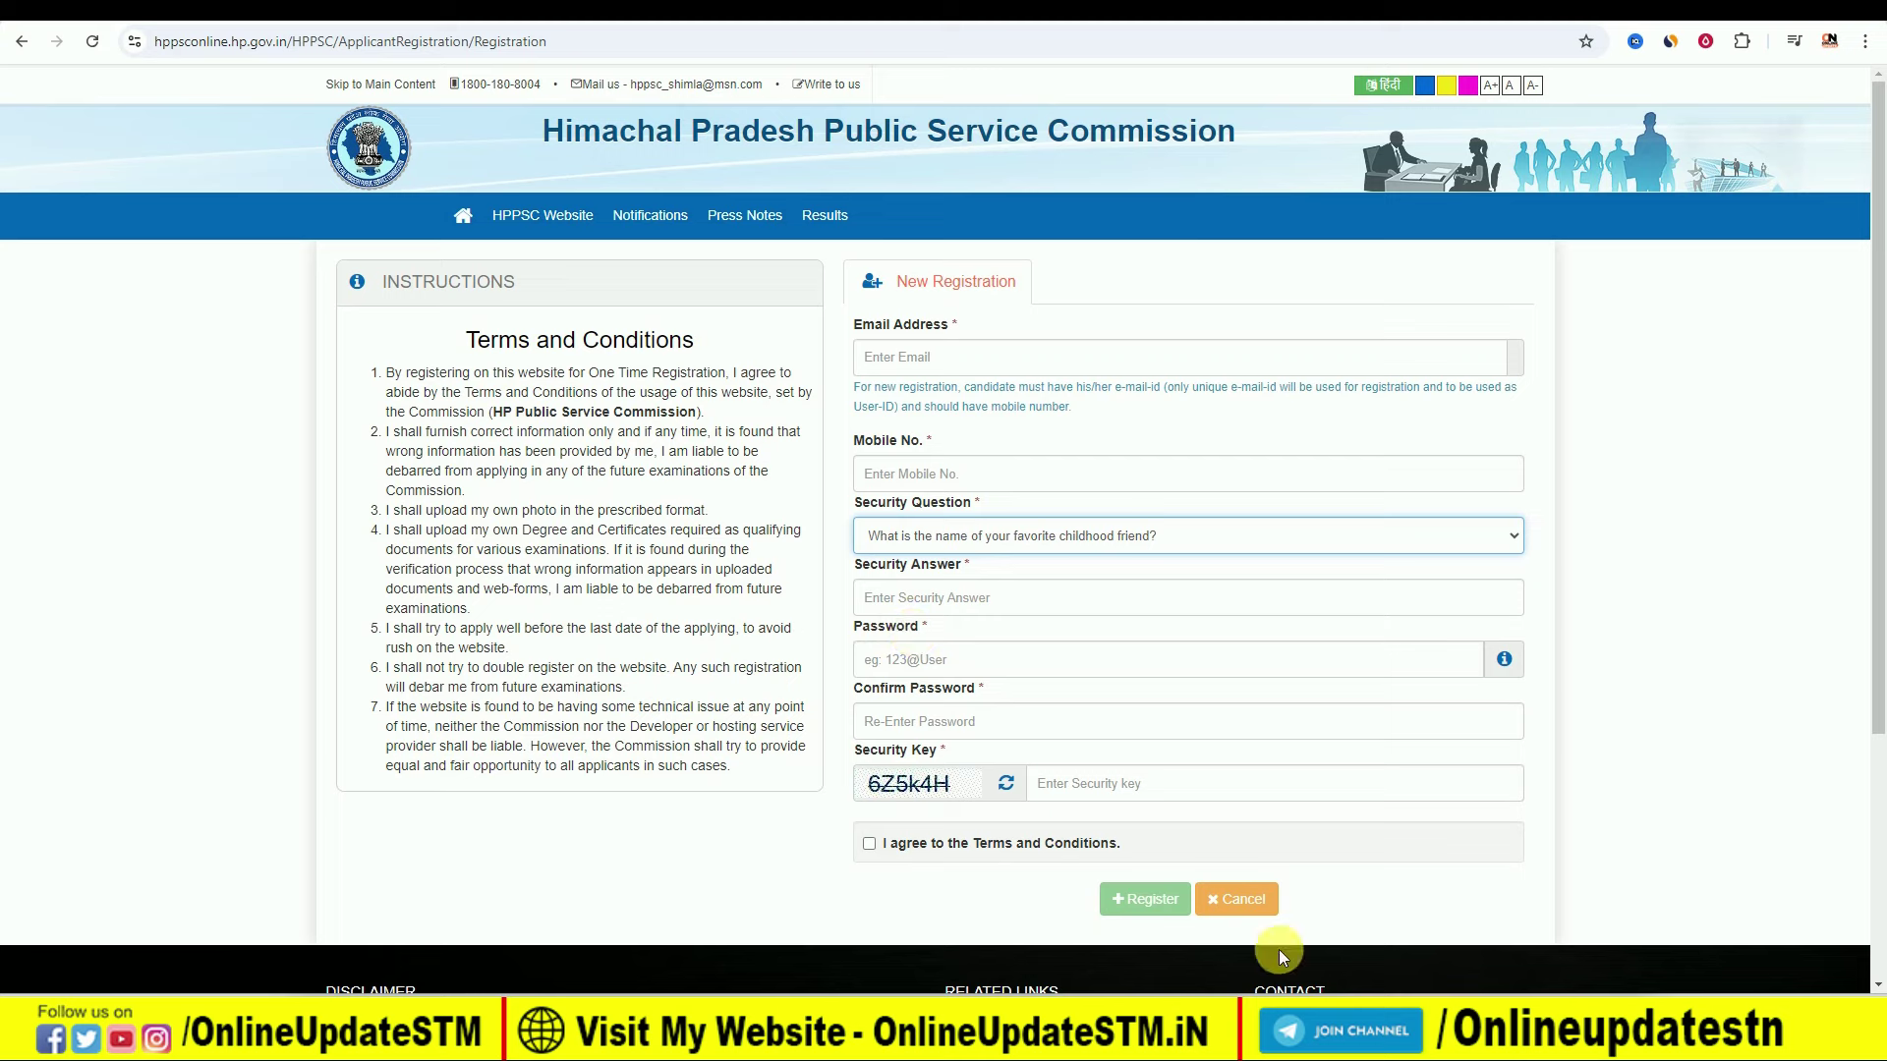
mouse_move(1225, 1042)
click(1224, 918)
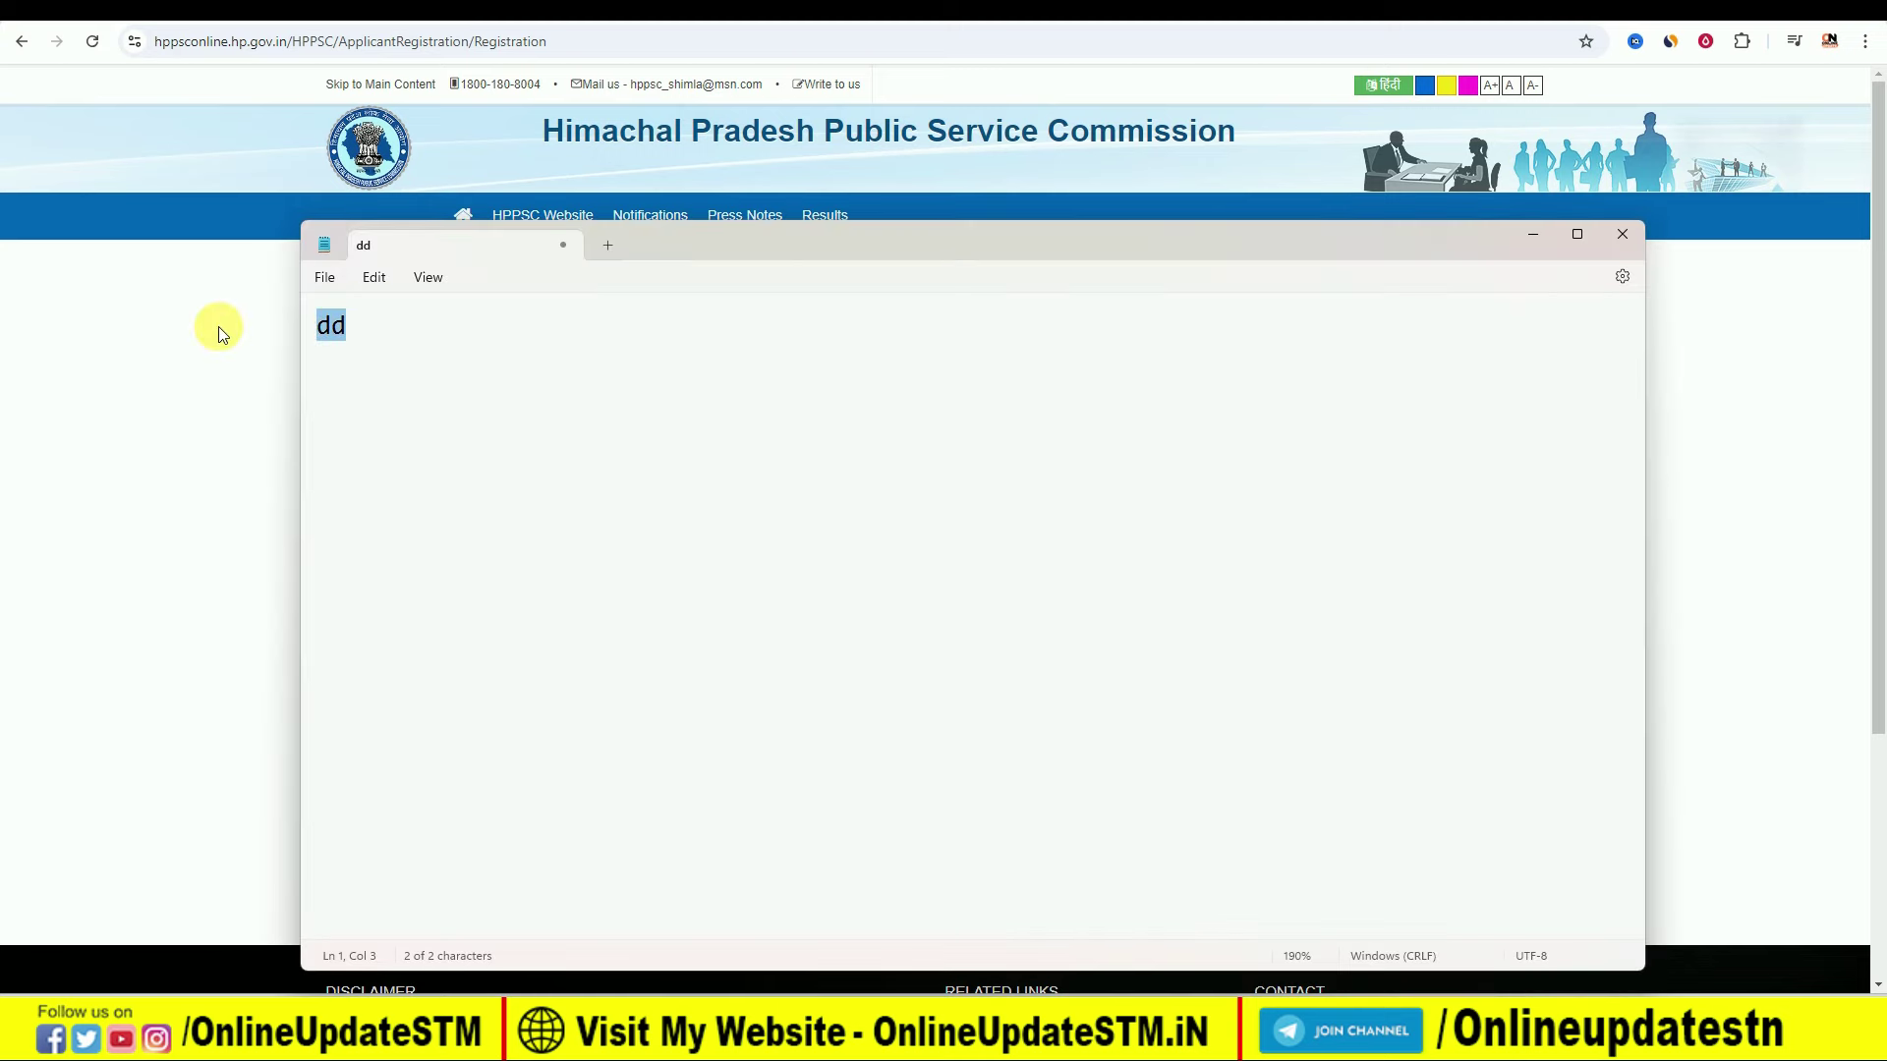
Step: Replace the Notepad text with the chosen password, then minimize Notepad
text(Abc@123)
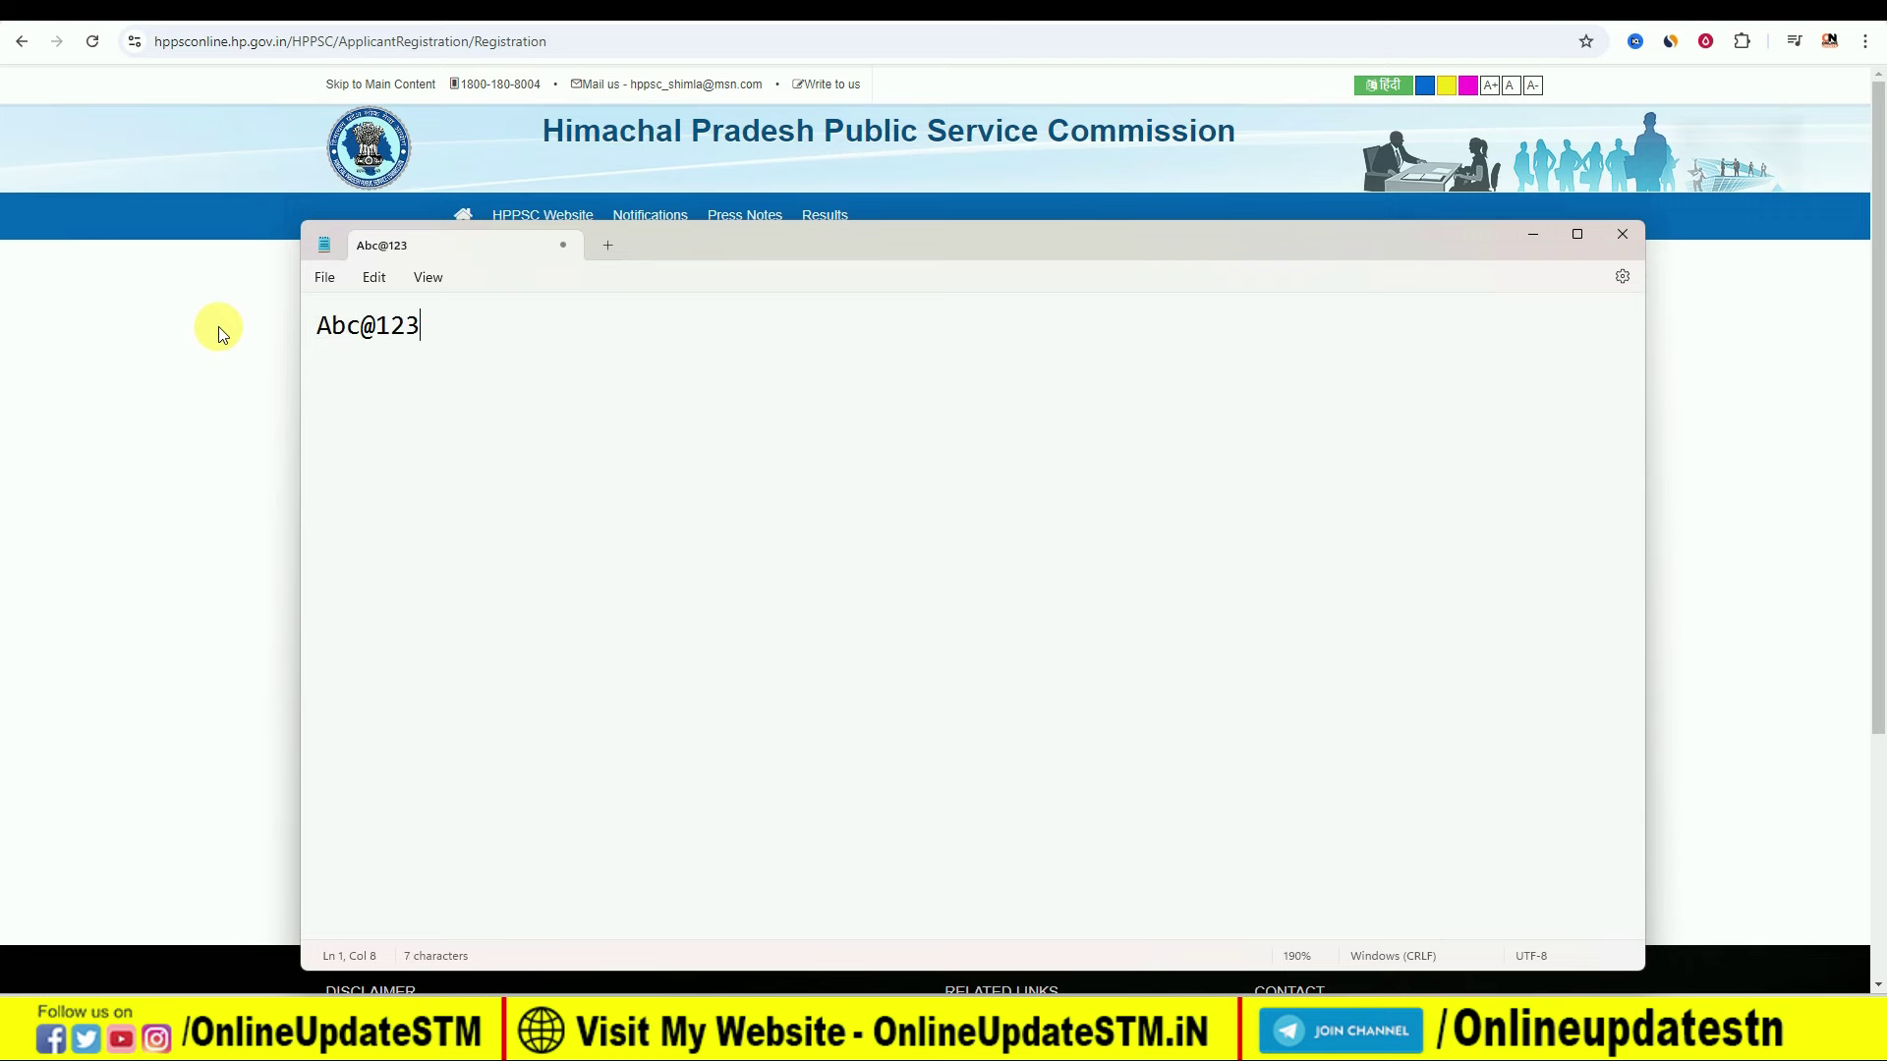
click(1530, 235)
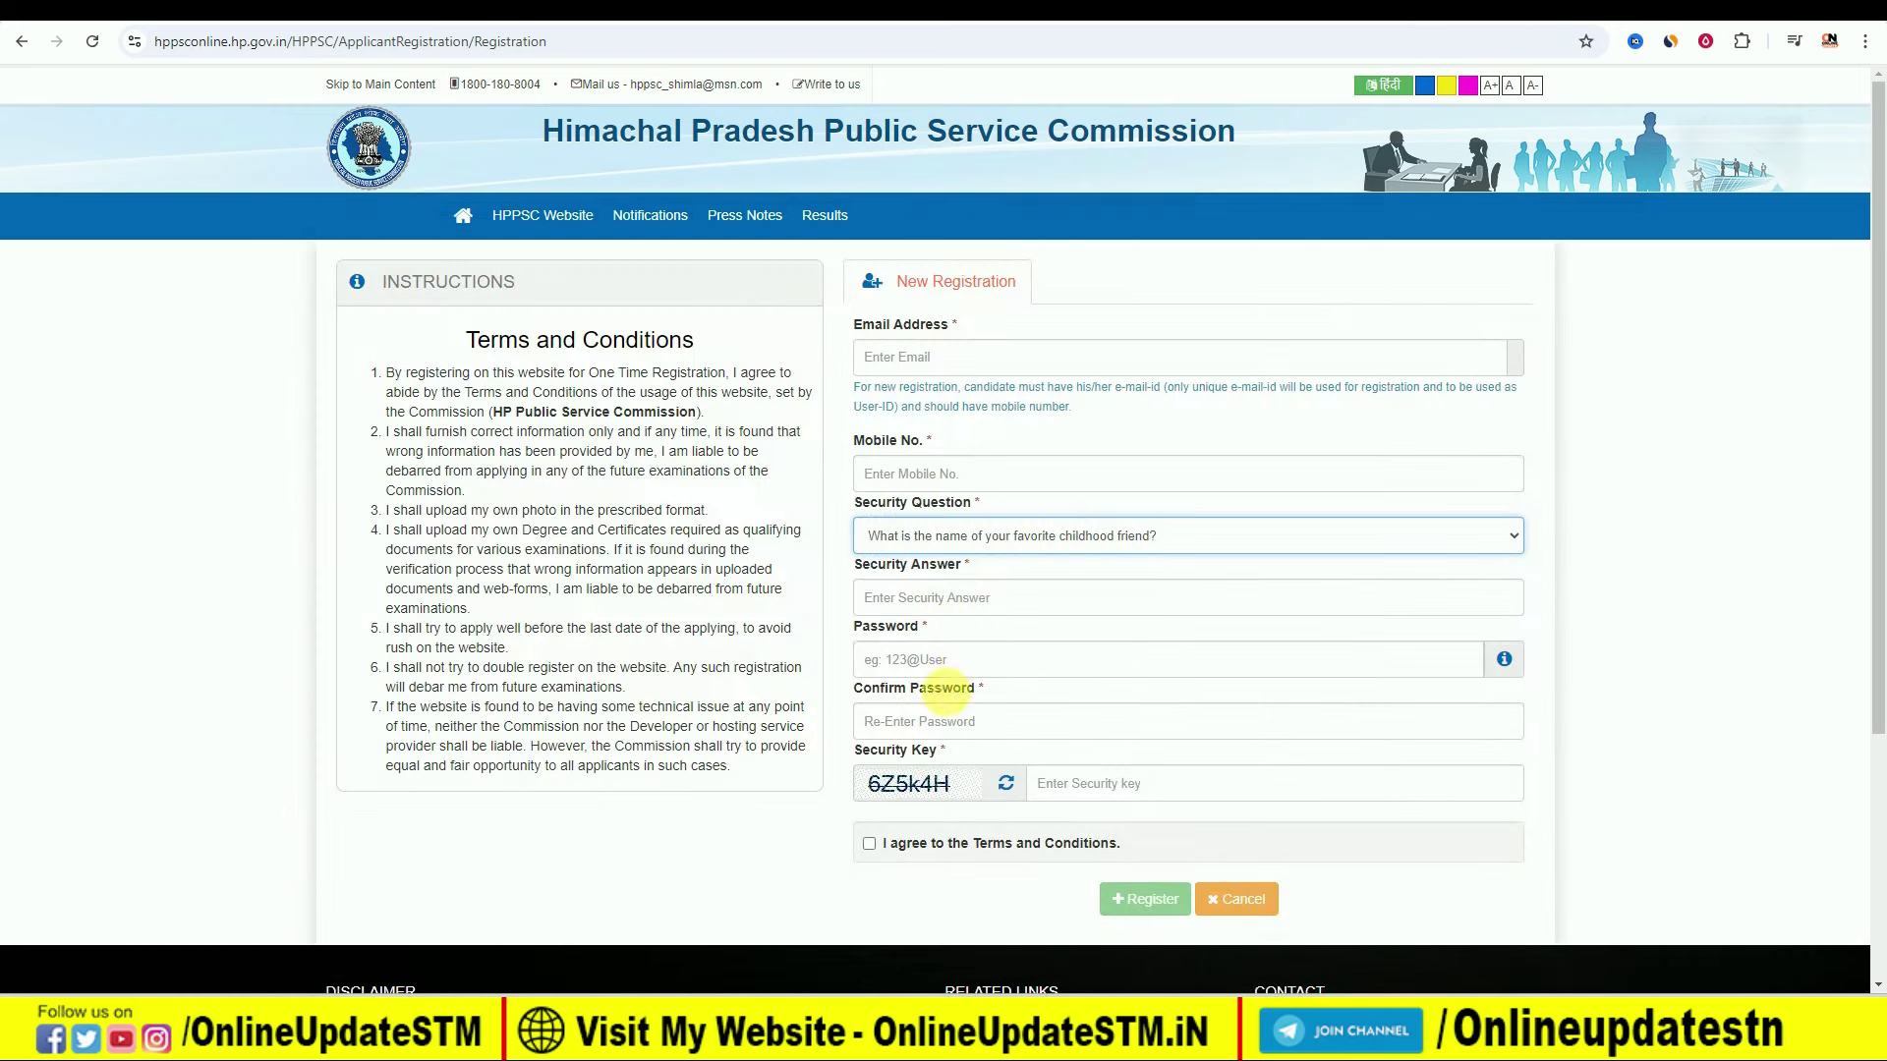
Step: Tick the agreement to the Terms and Conditions on the registration form
click(870, 845)
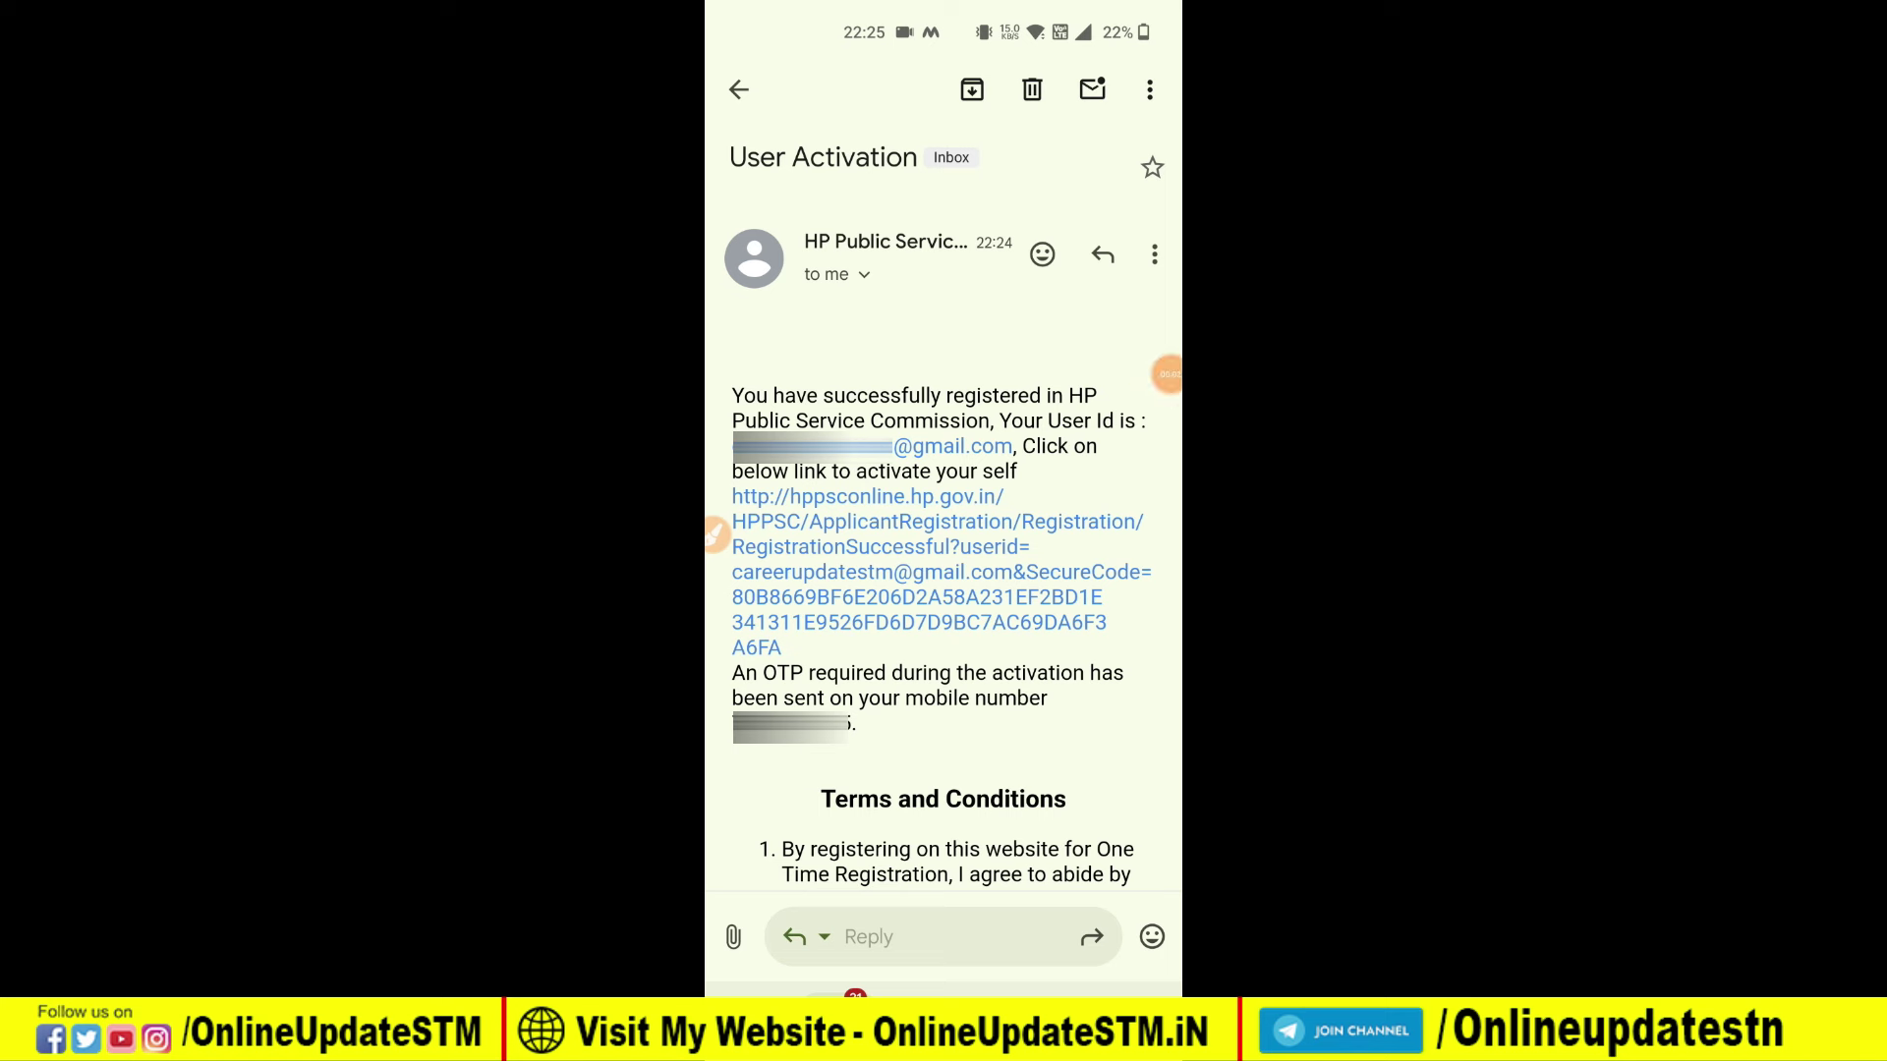
Step: Open the hppsconline account activation link from the User Activation email
mouse_move(739, 194)
mouse_down()
mouse_move(899, 206)
mouse_move(762, 98)
mouse_move(855, 211)
mouse_up()
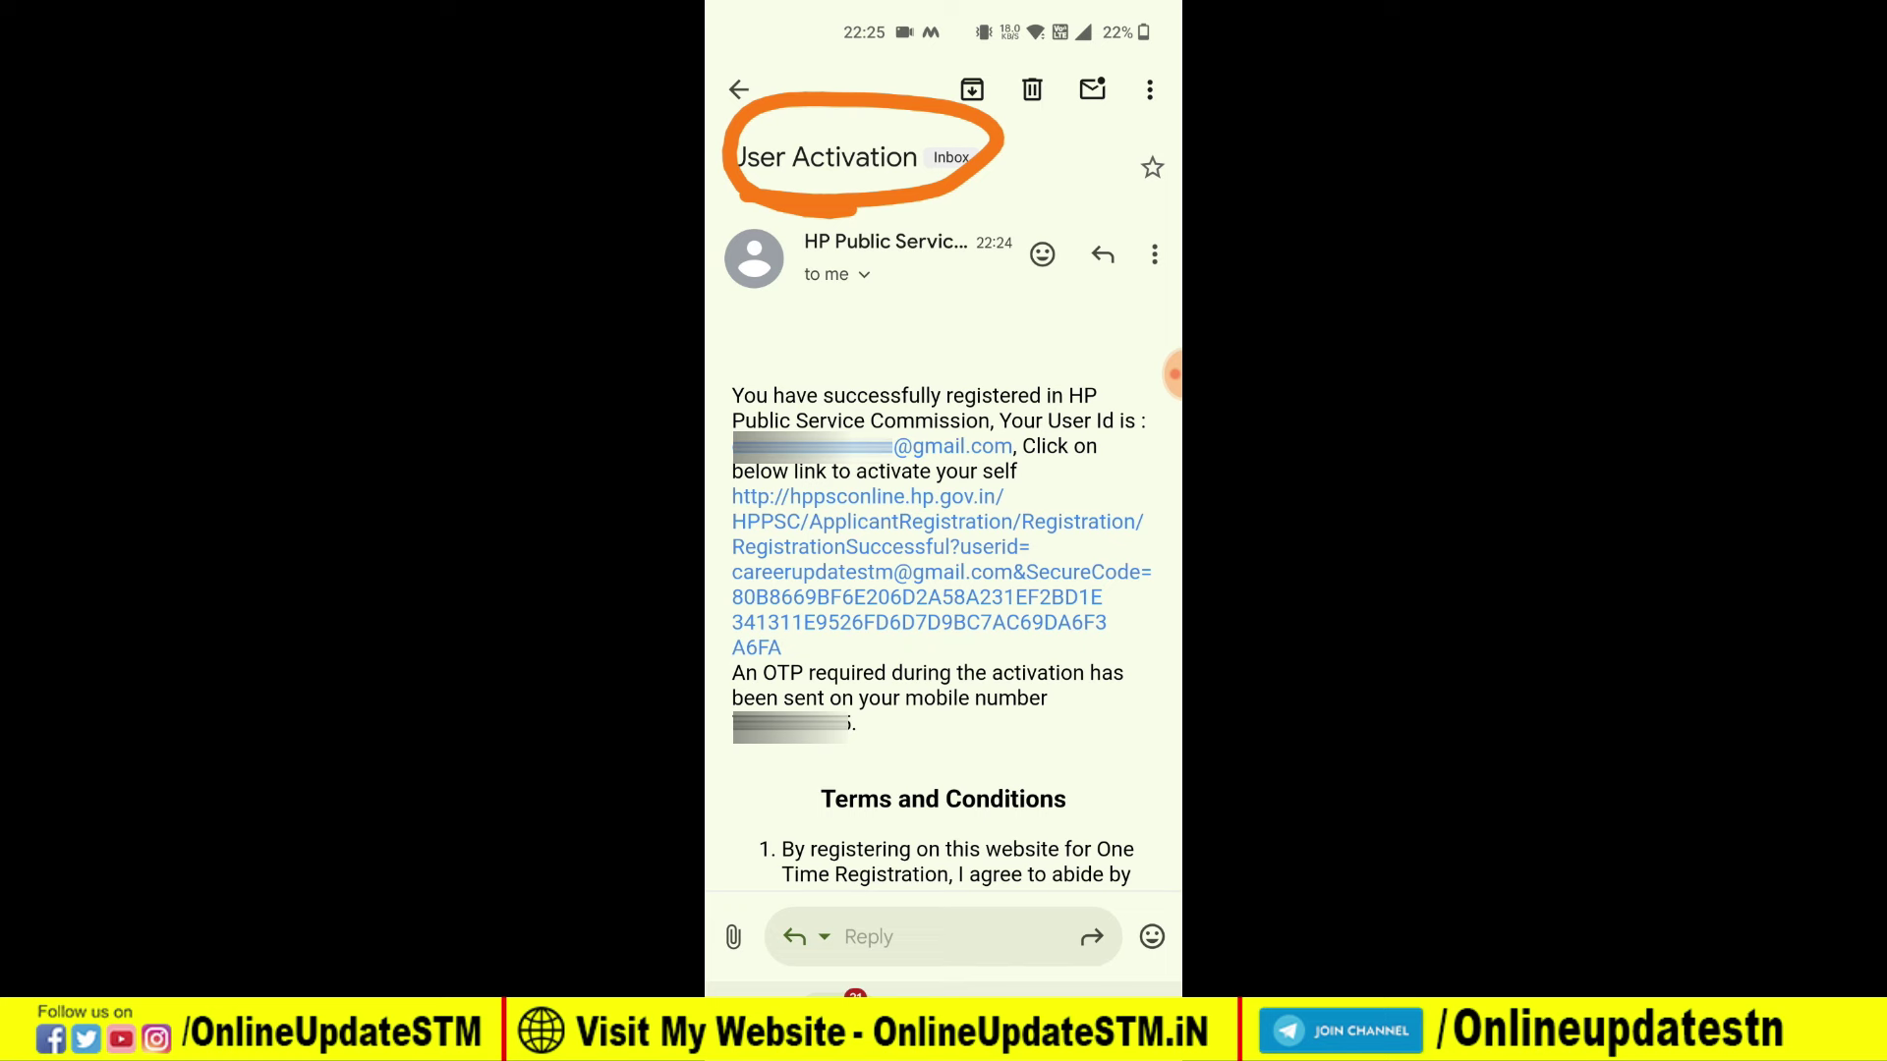
mouse_move(755, 486)
mouse_down()
mouse_move(1125, 550)
mouse_move(781, 560)
mouse_up()
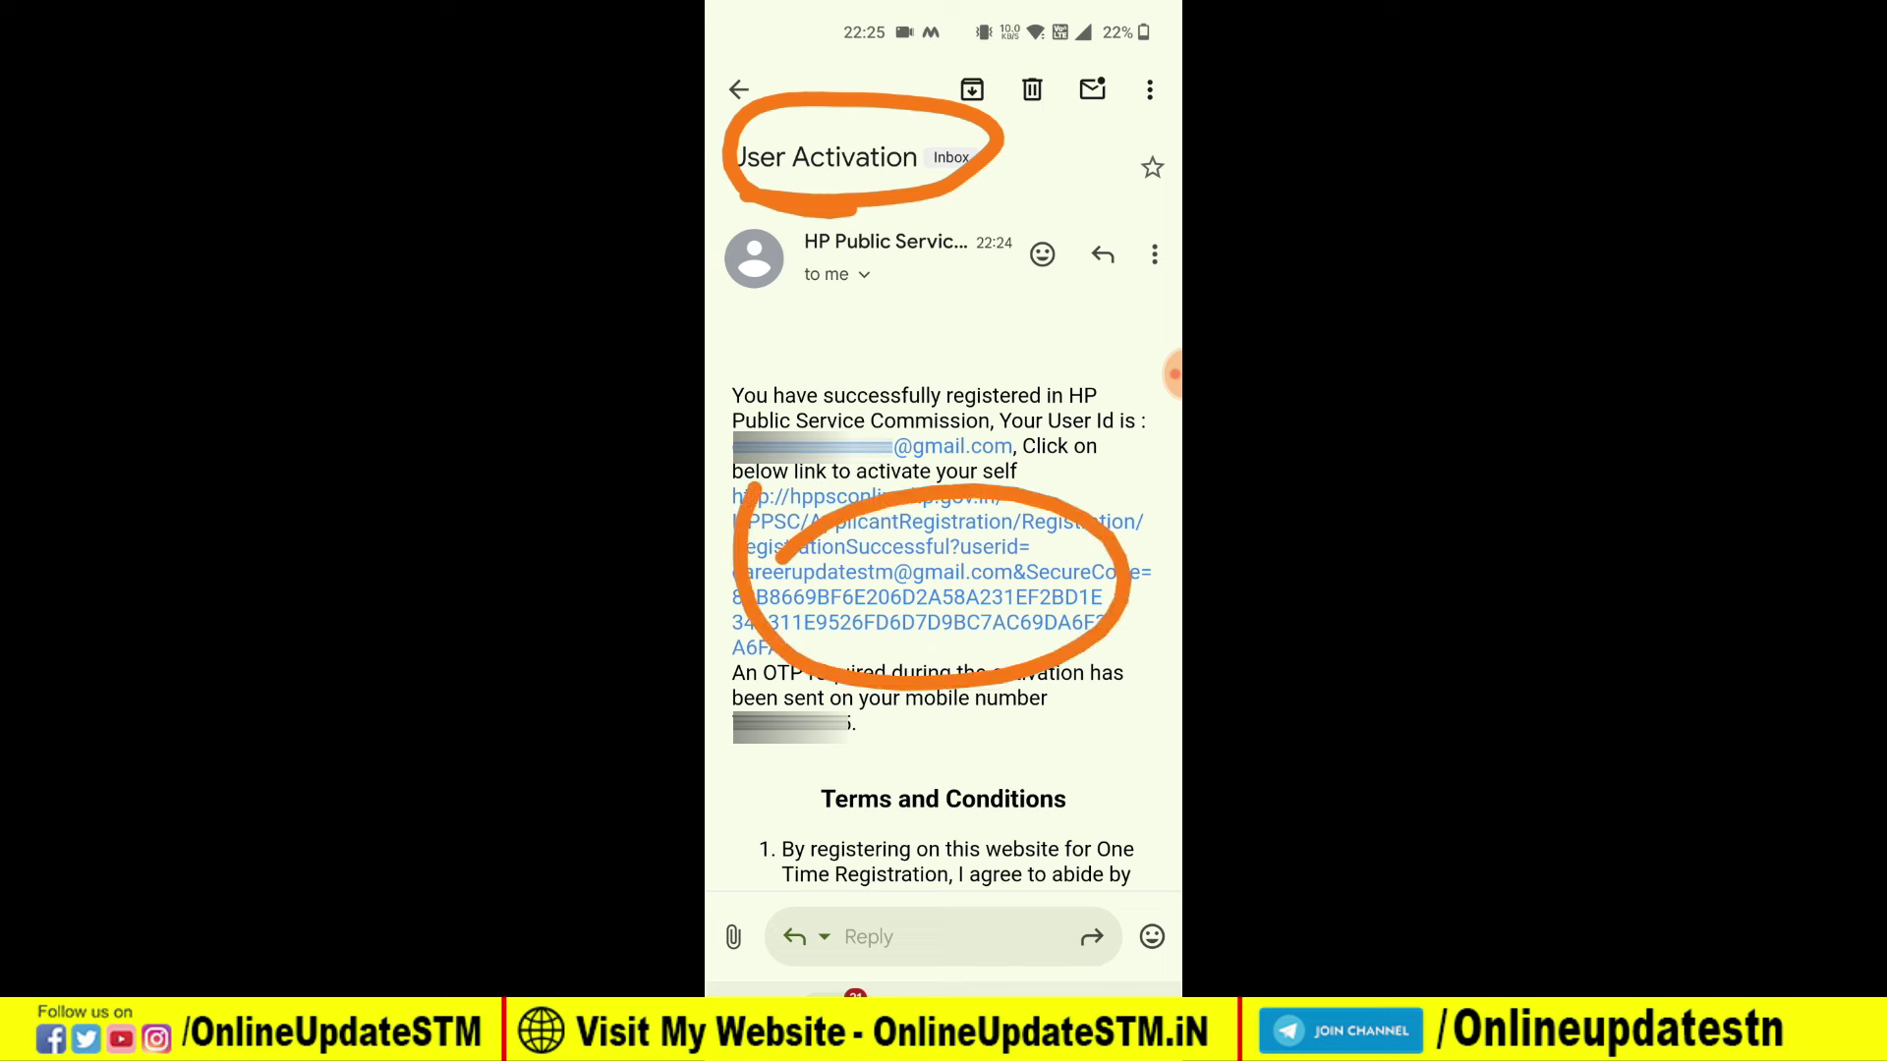
click(724, 533)
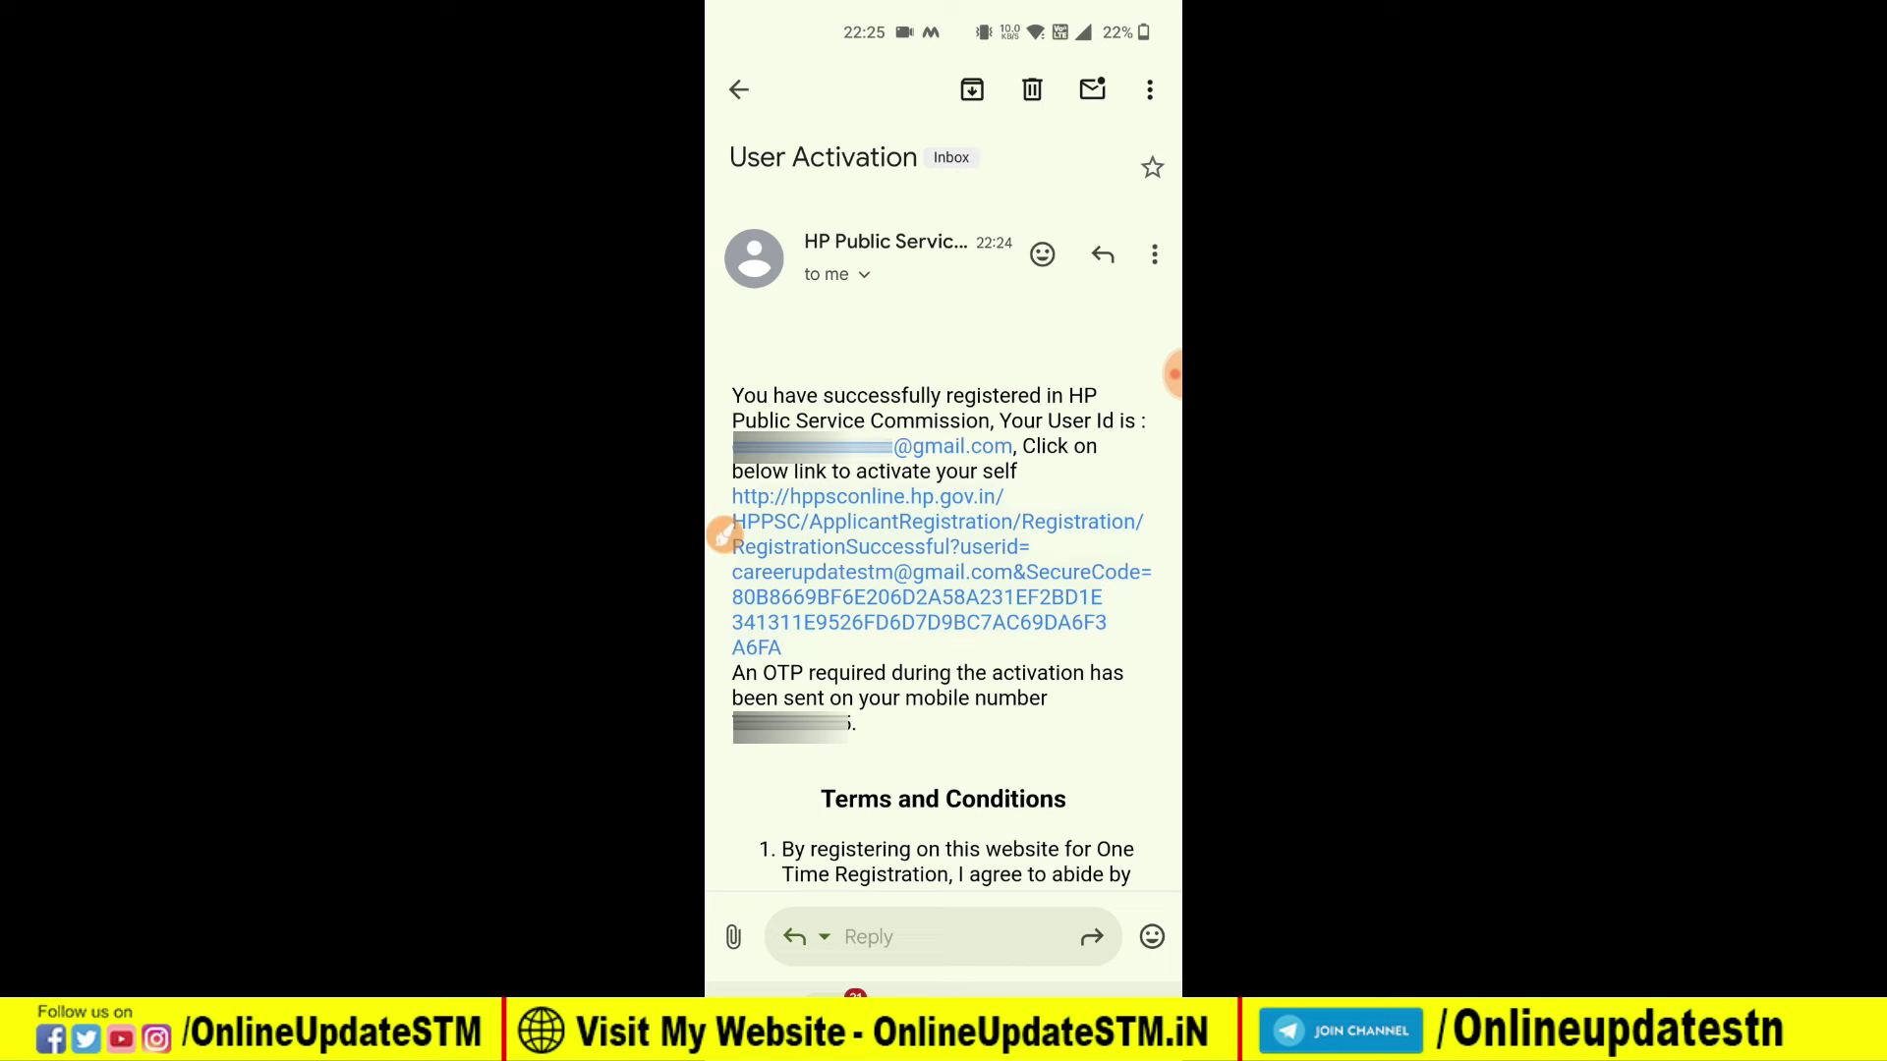
click(884, 521)
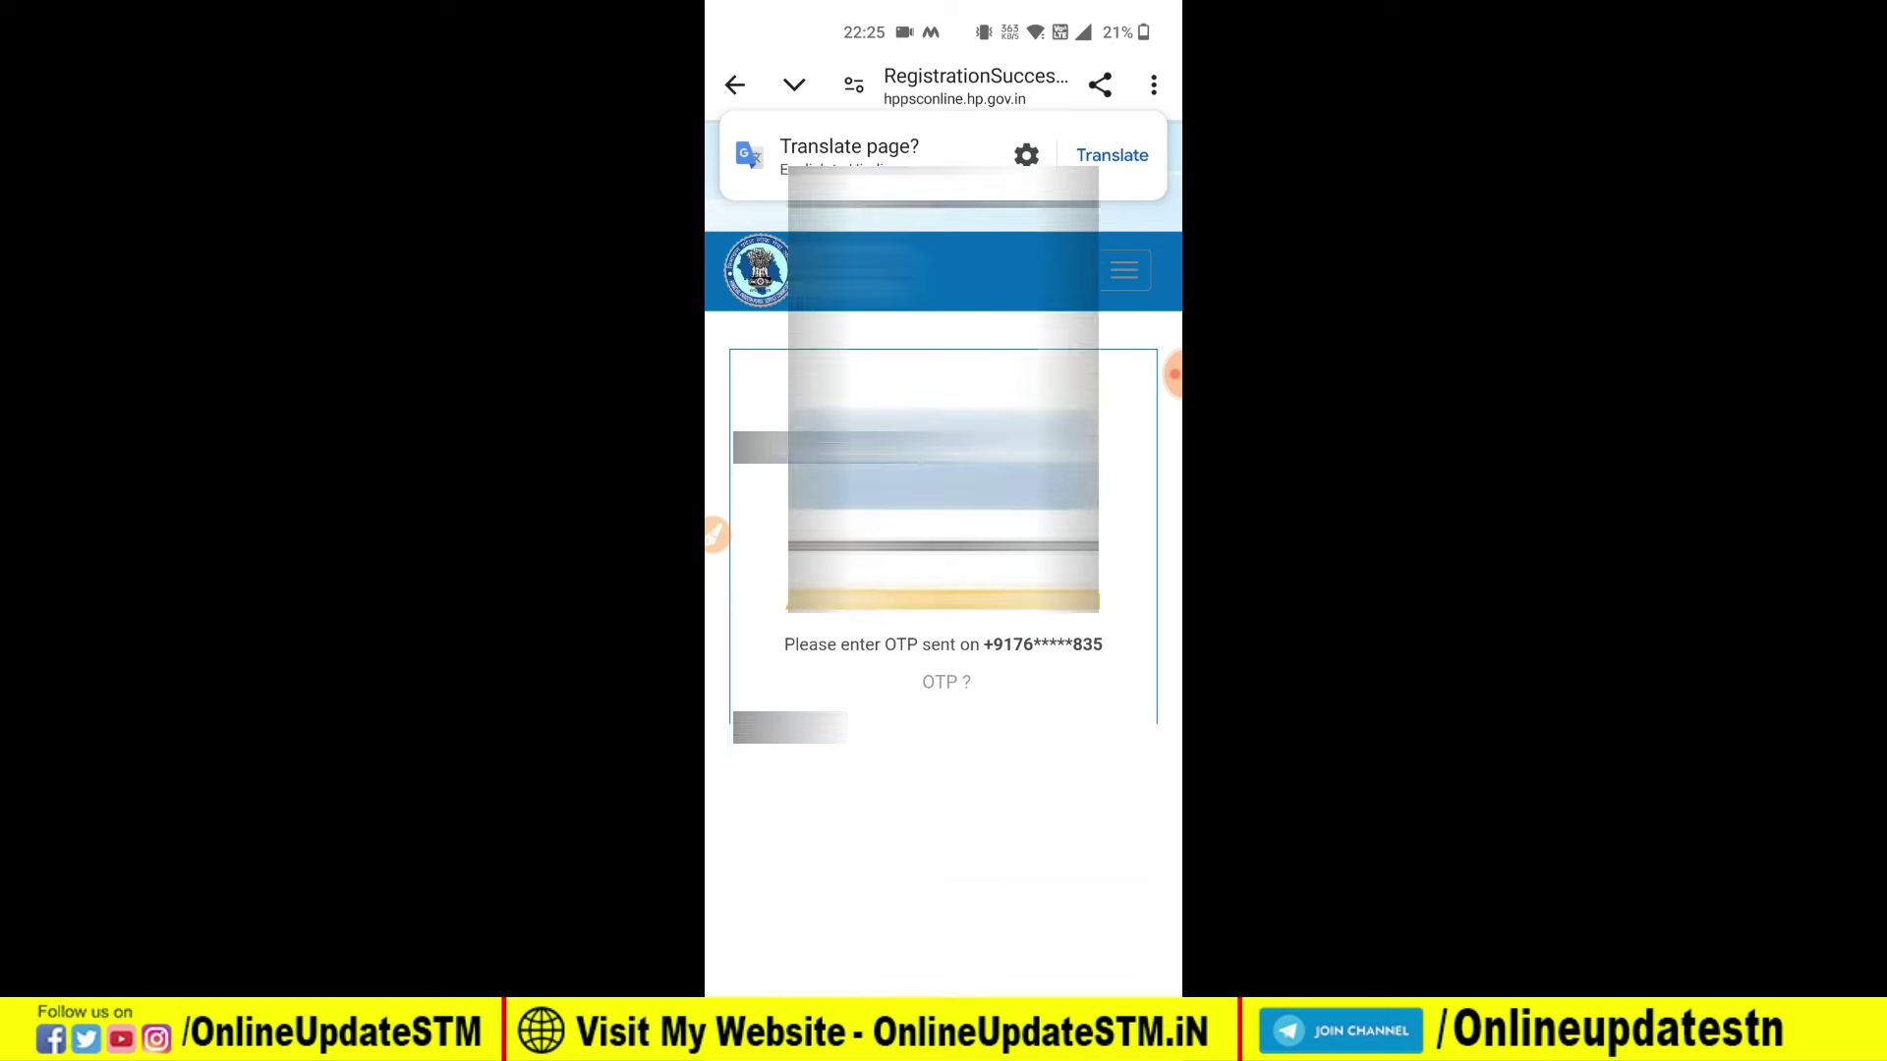
Step: Select the OTP field on the Account Activation page to begin entering the mobile OTP
click(946, 723)
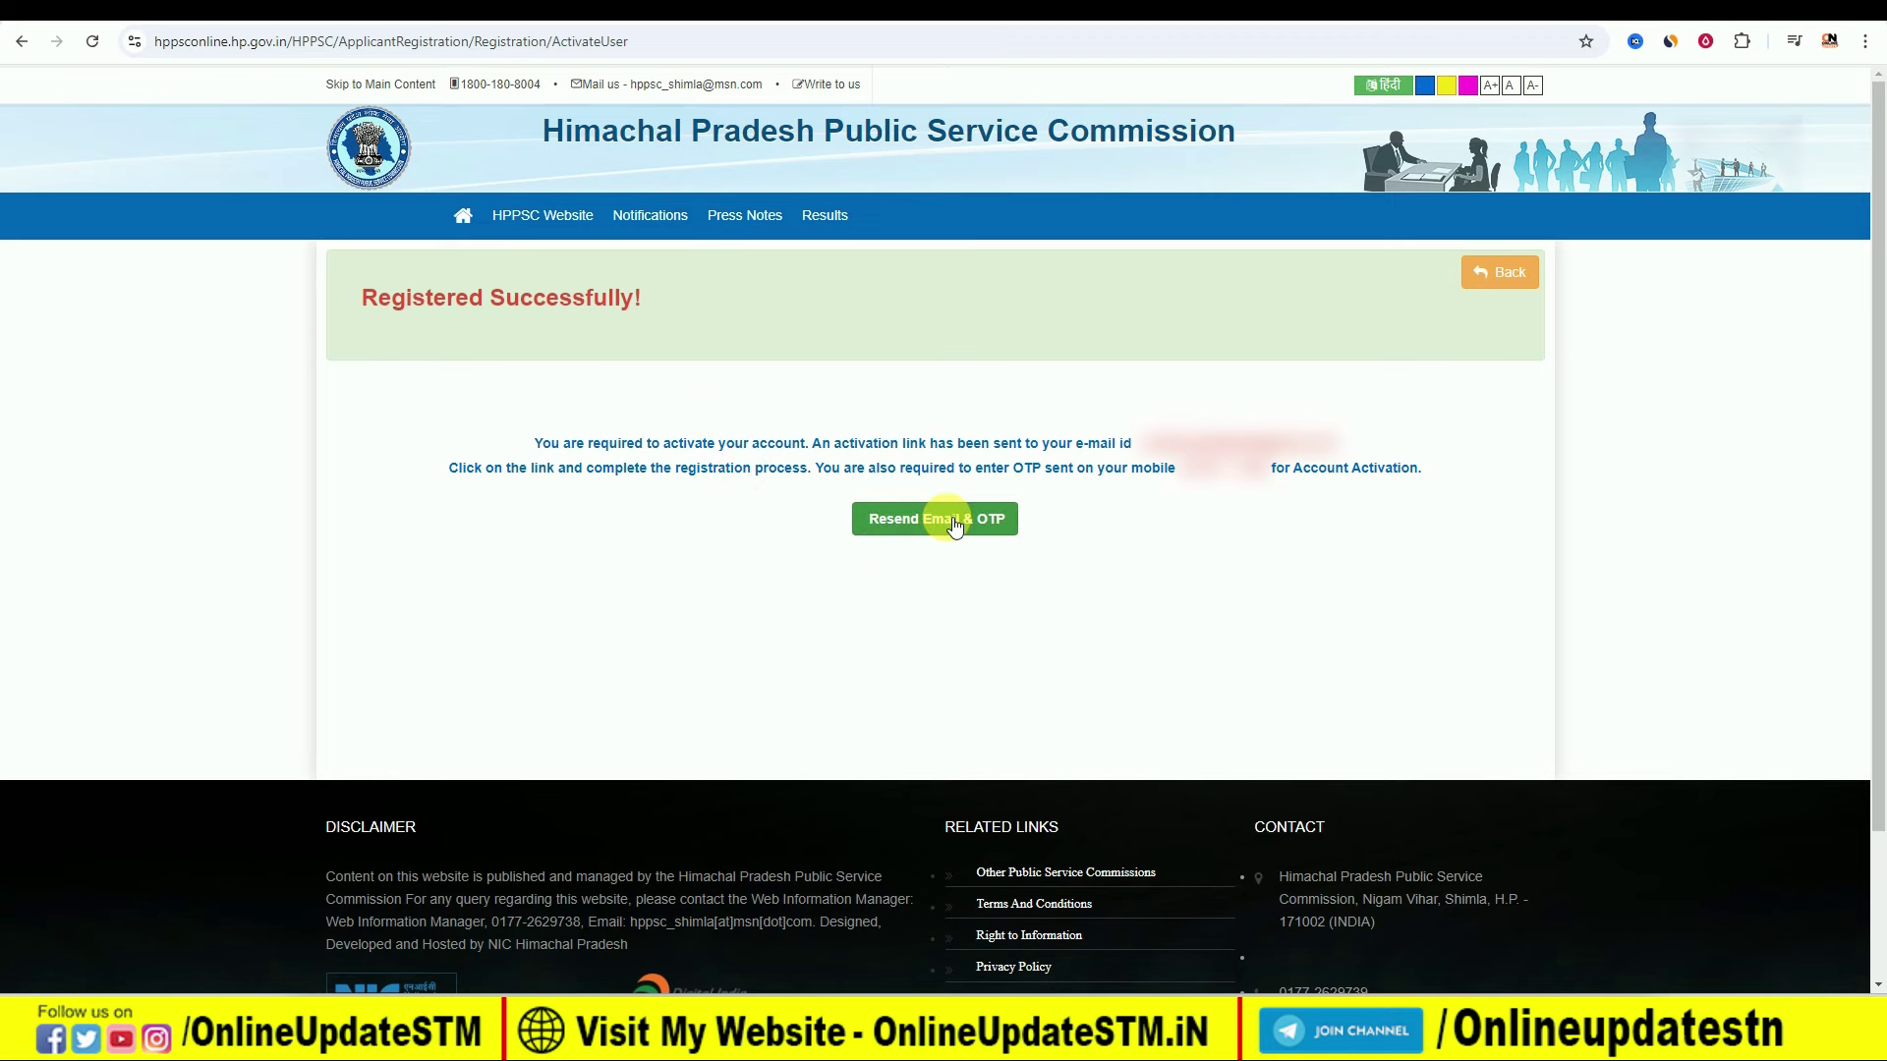
Step: Go to the portal home page with the Registered Applicant Sign in form
click(463, 218)
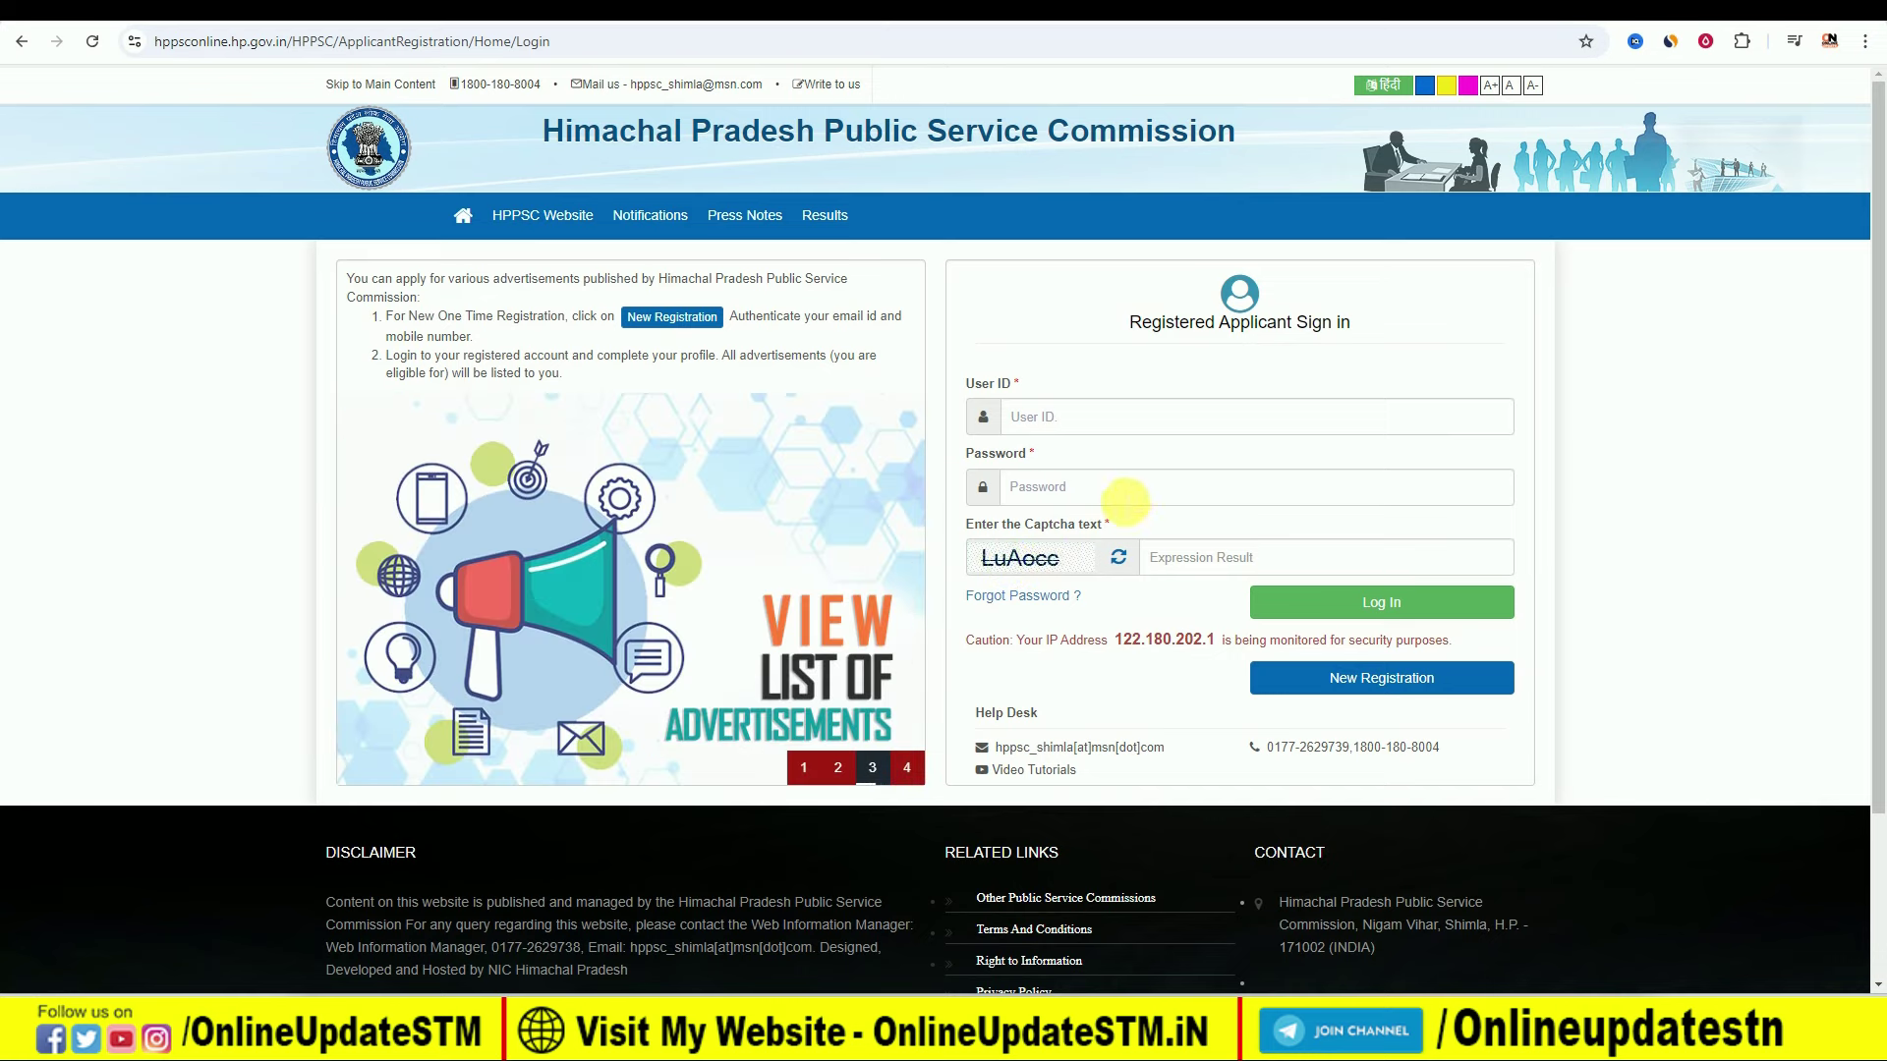
Step: Log in to the applicant account to reach the Personal Information form
click(1349, 603)
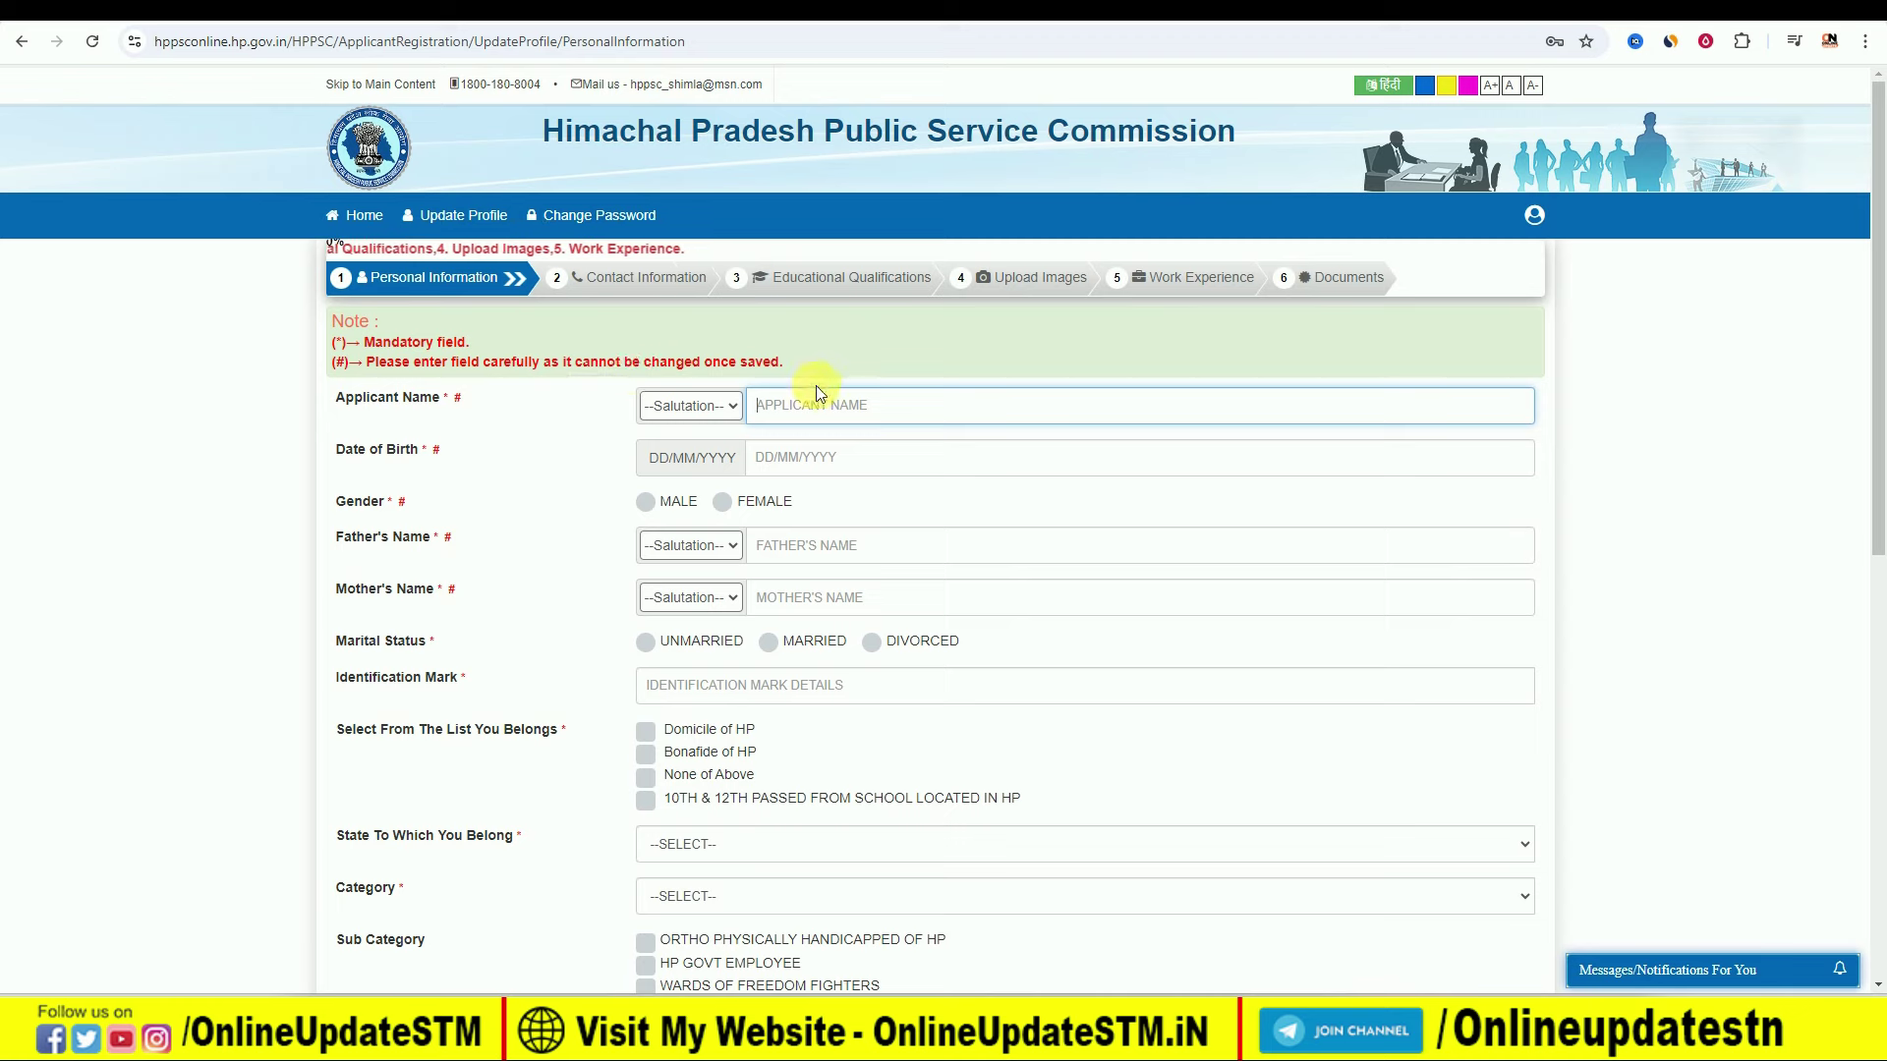
Step: Set the applicant's name salutation to Mr., leaving the date of birth unpicked
click(728, 404)
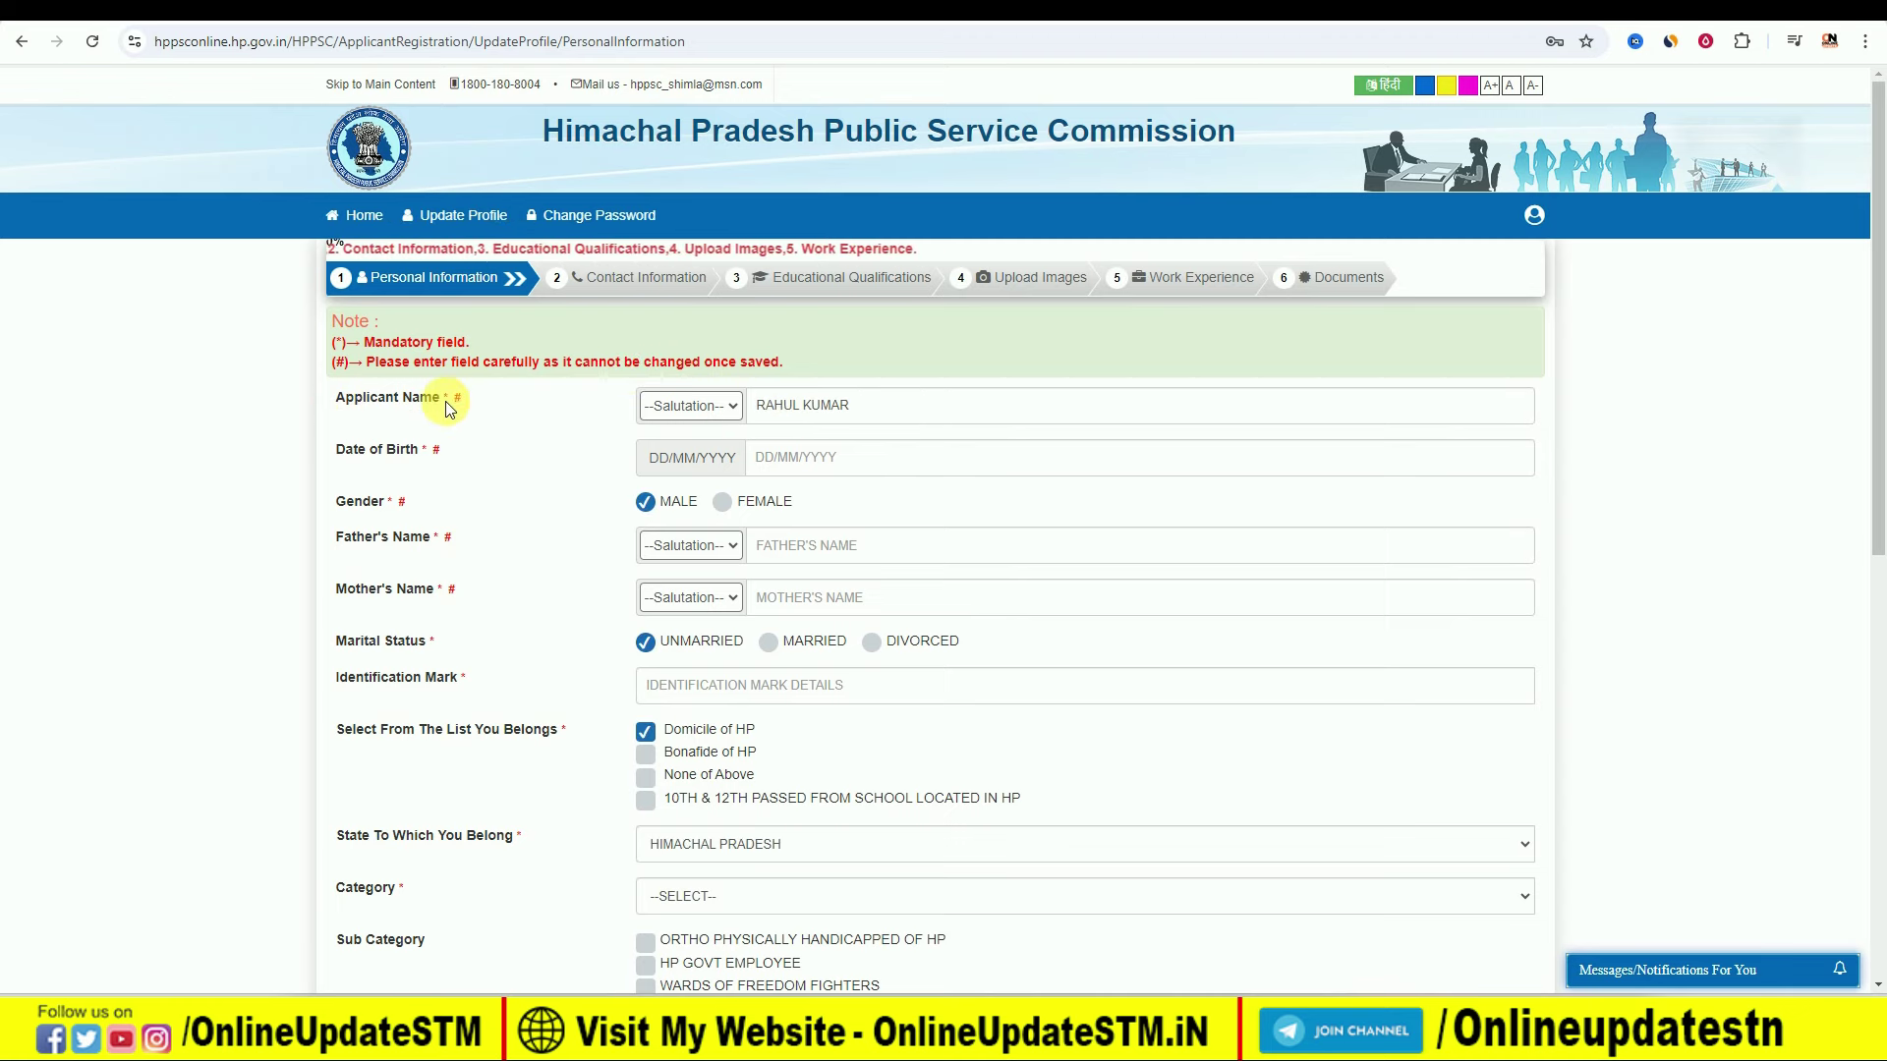
click(694, 408)
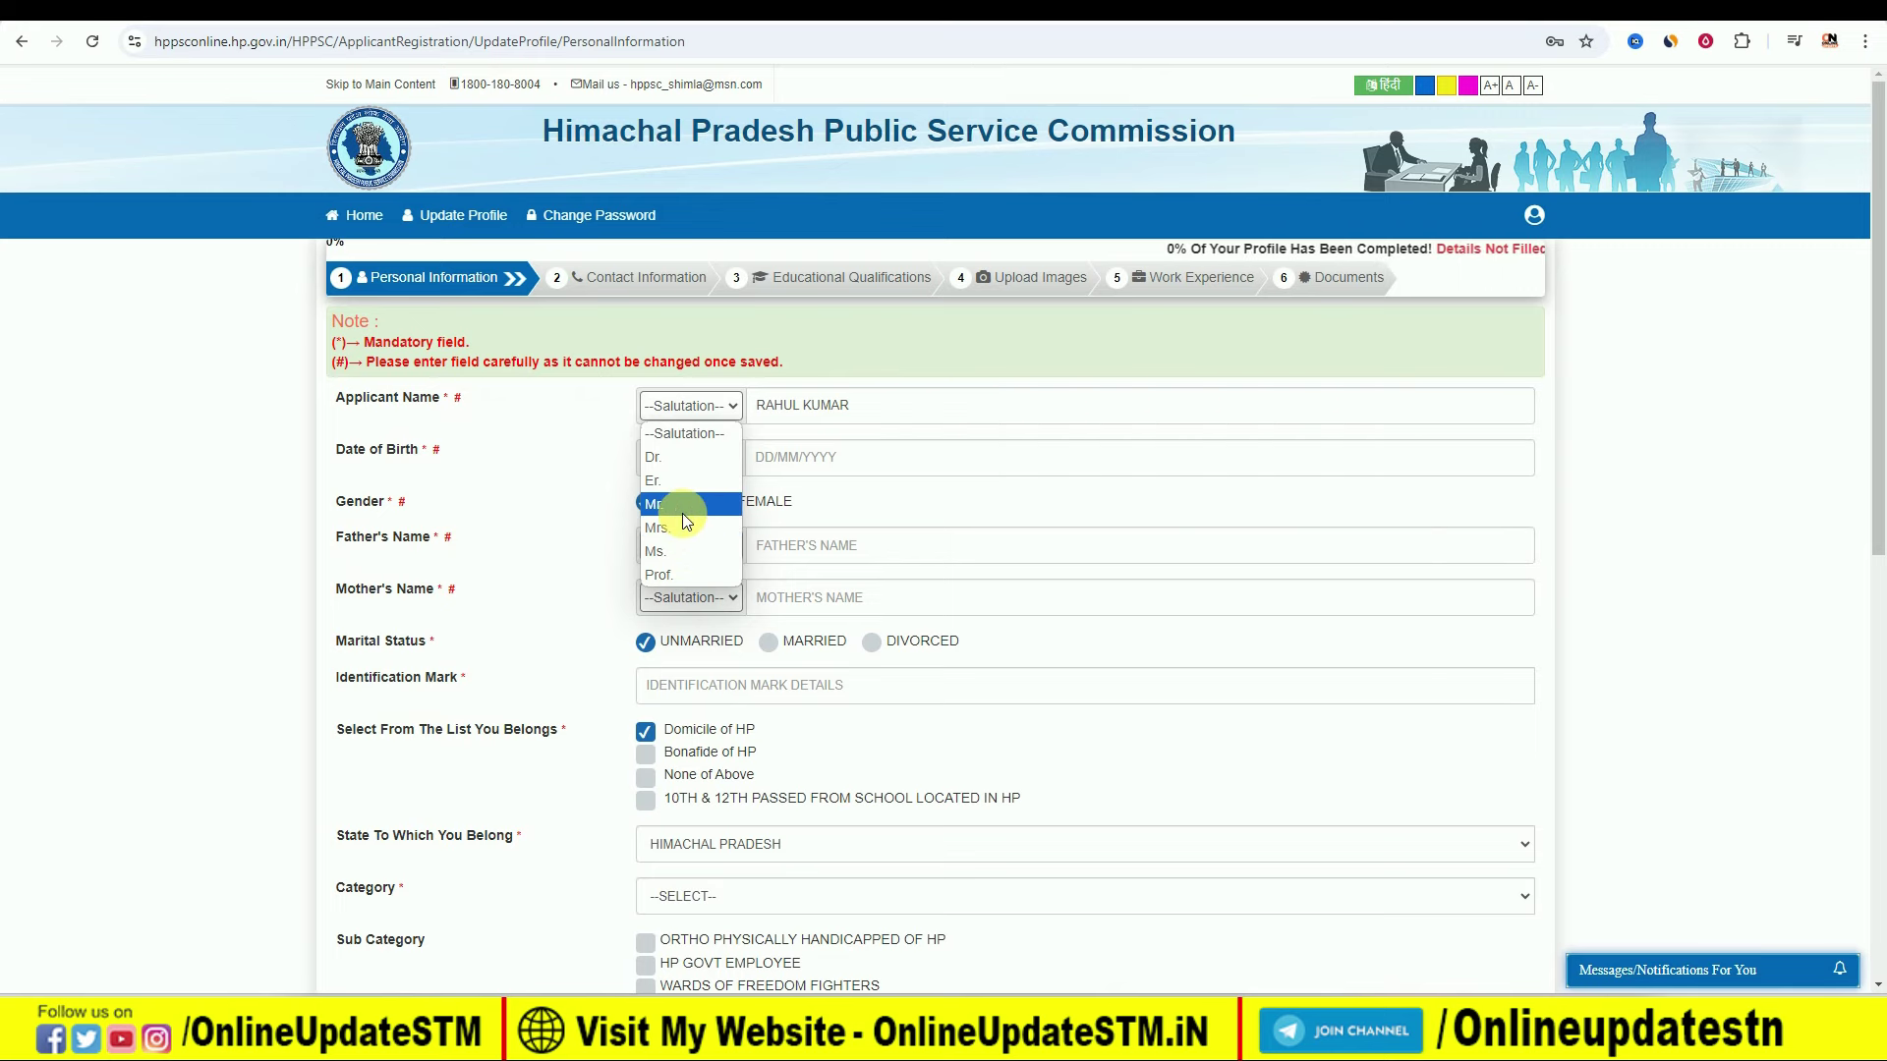
click(682, 506)
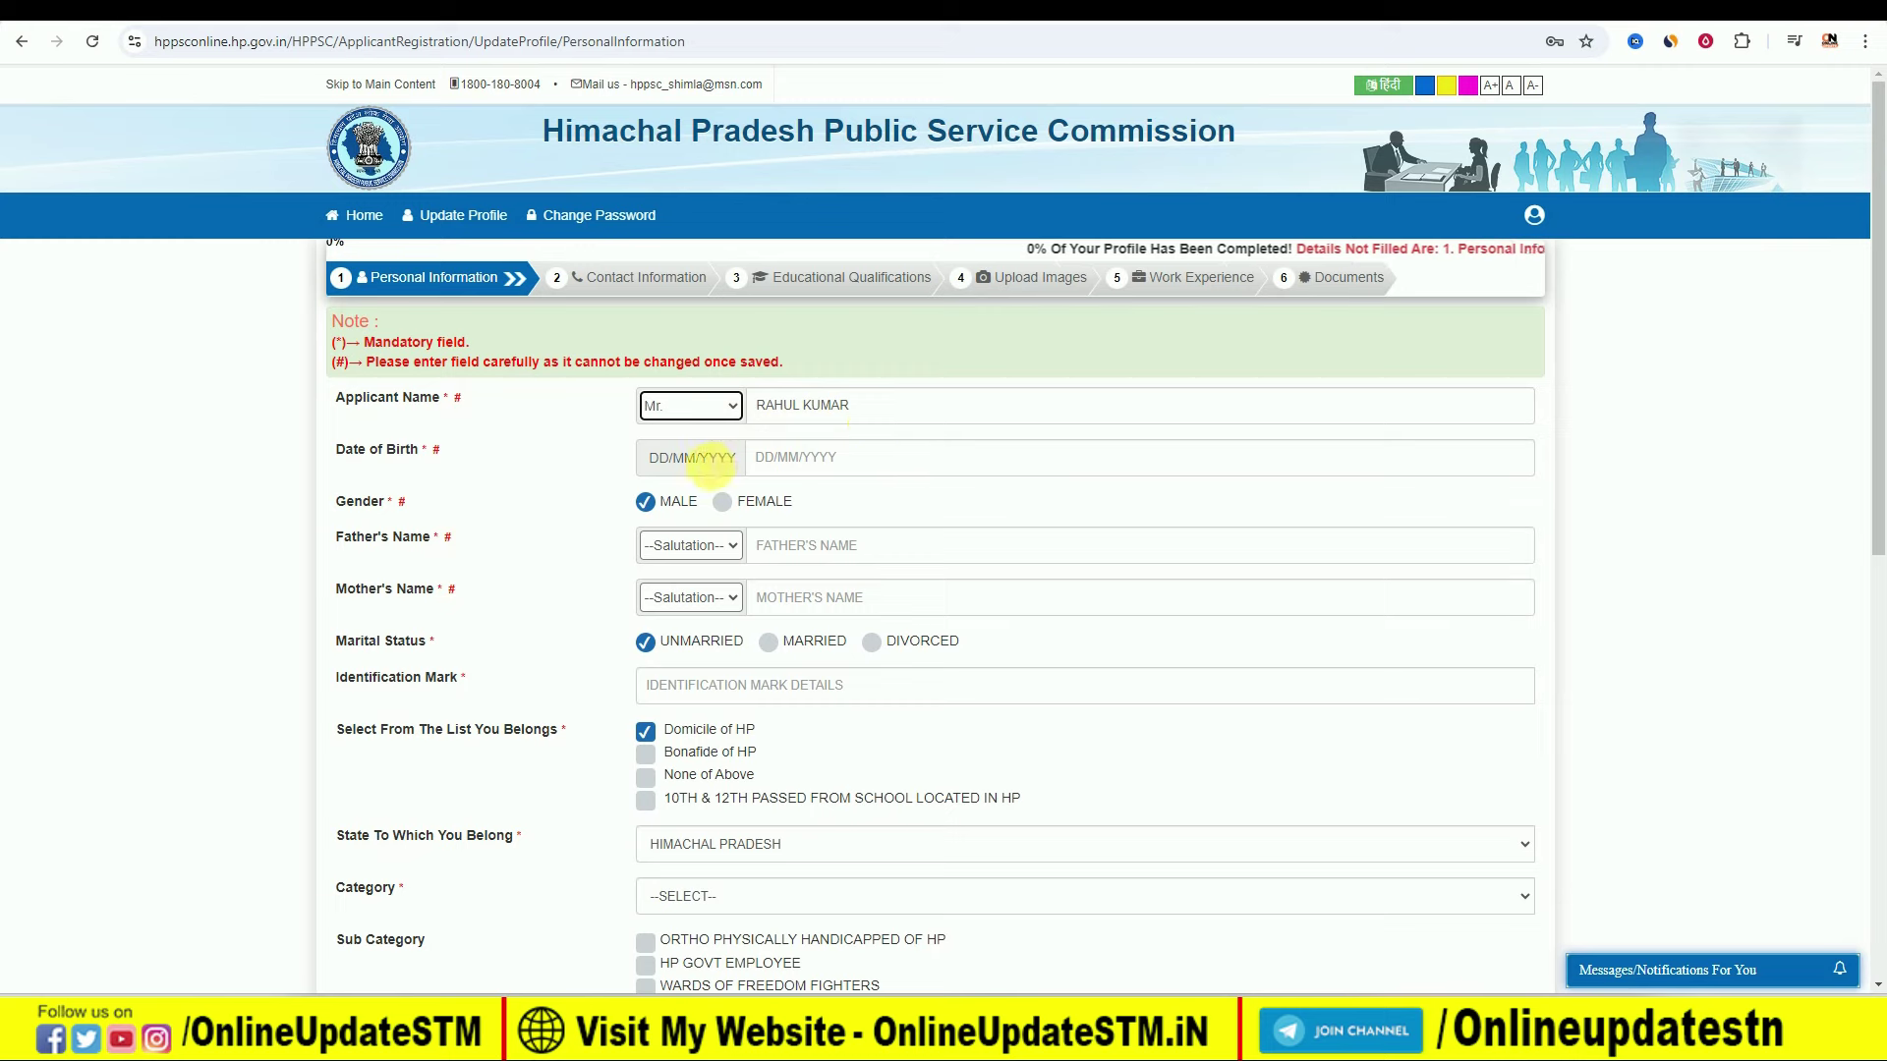
click(821, 456)
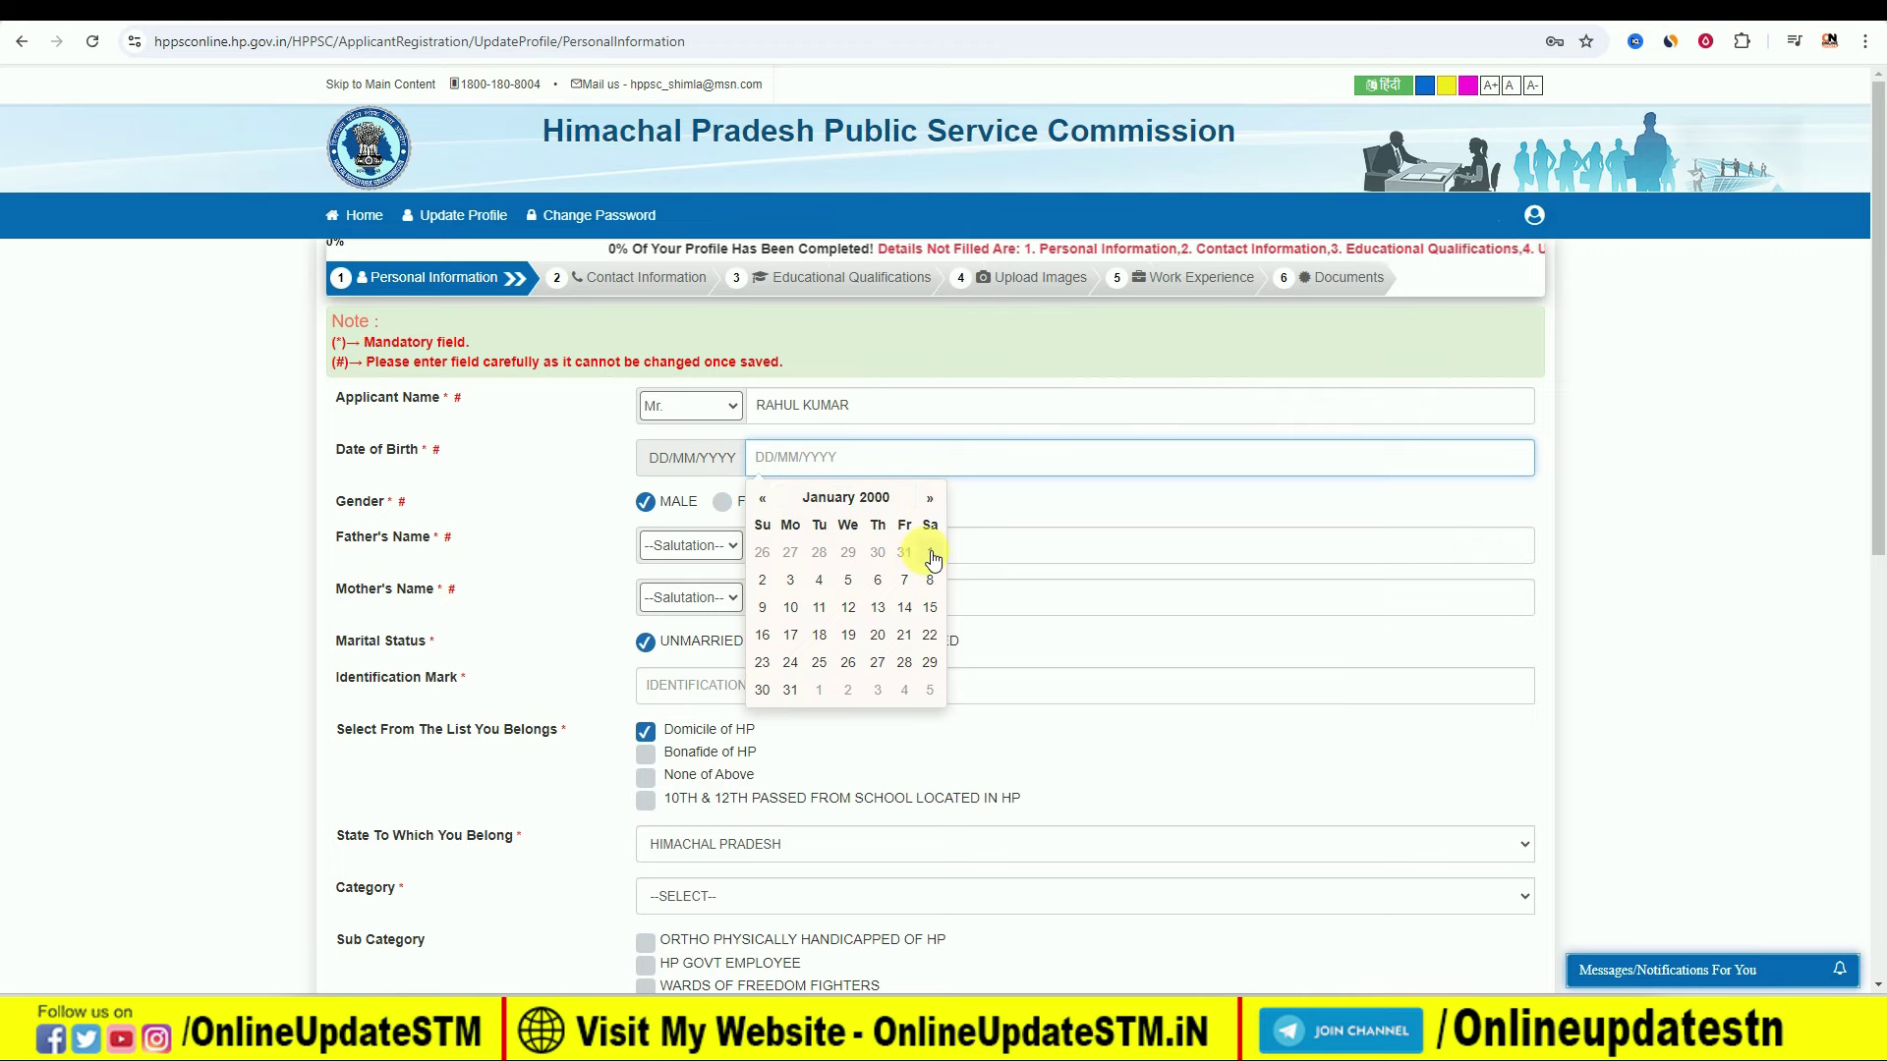
click(1254, 503)
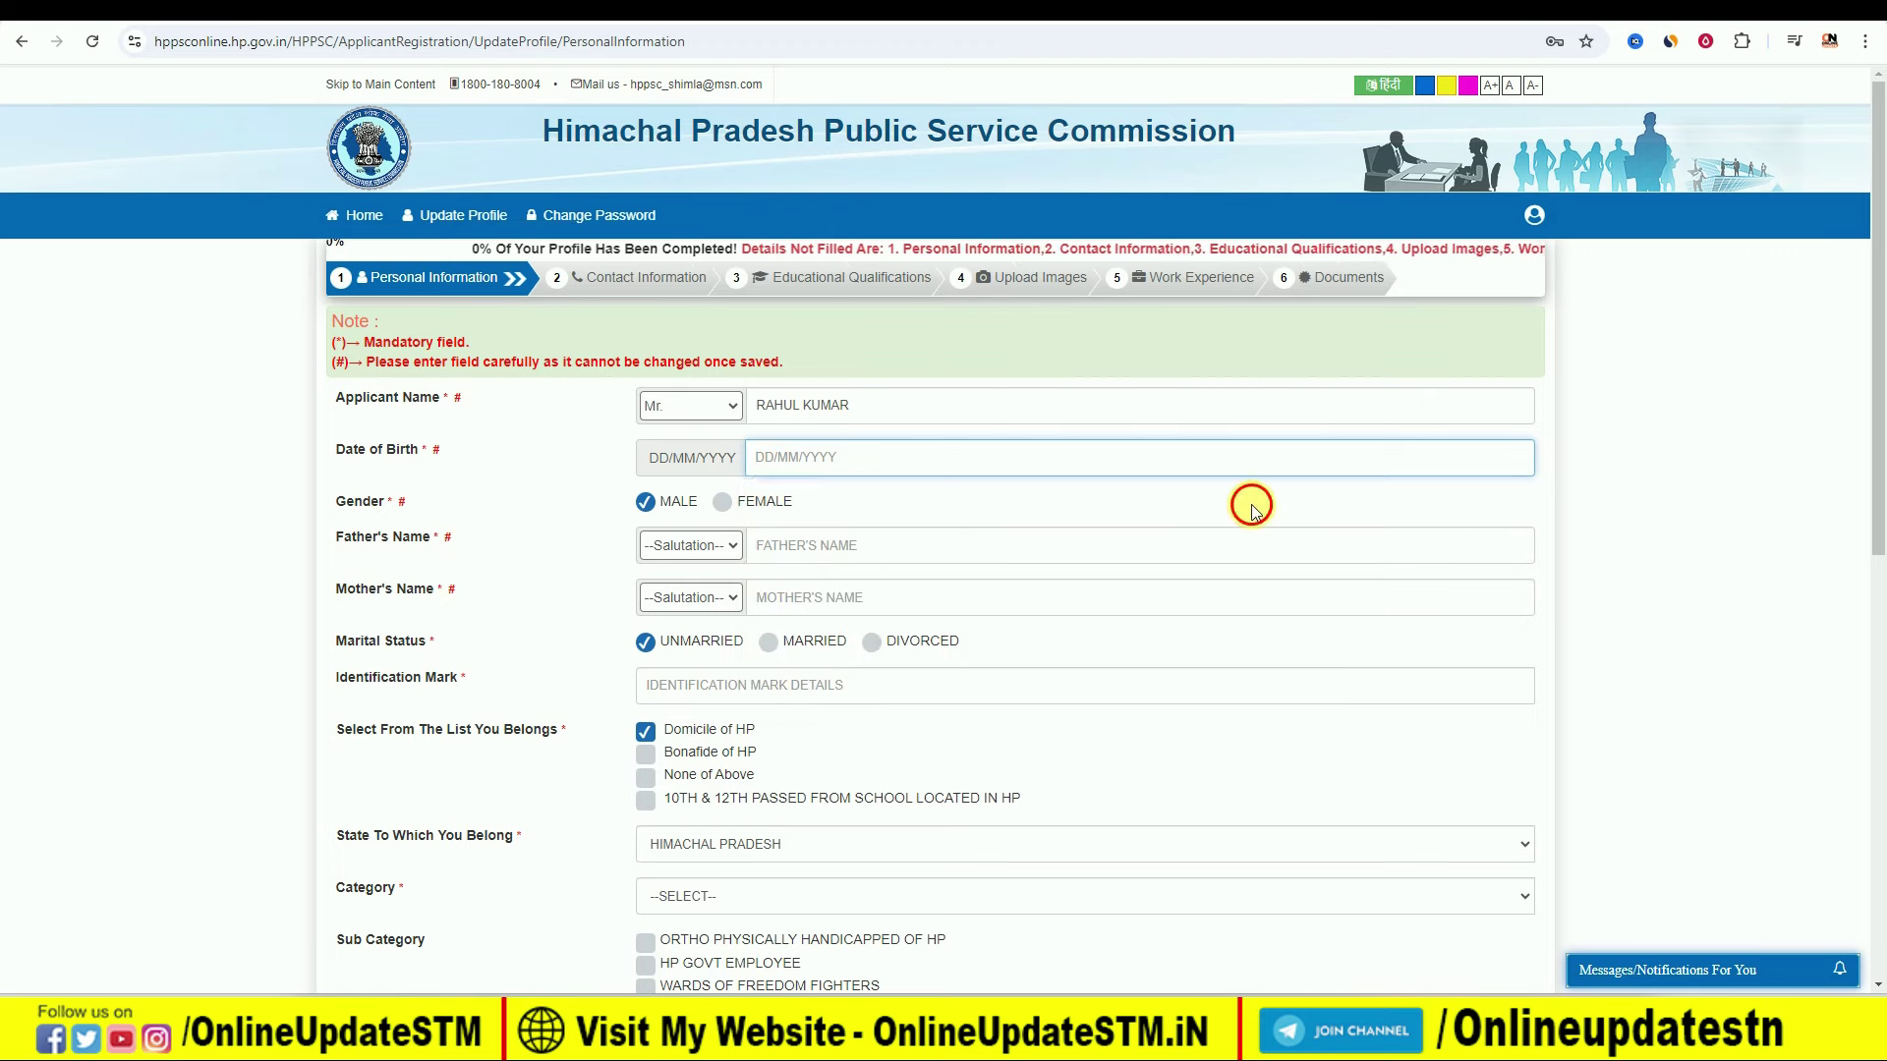
Step: Set father's salutation Mr., mother's Ms., and tick None of Above for eligibility
click(676, 546)
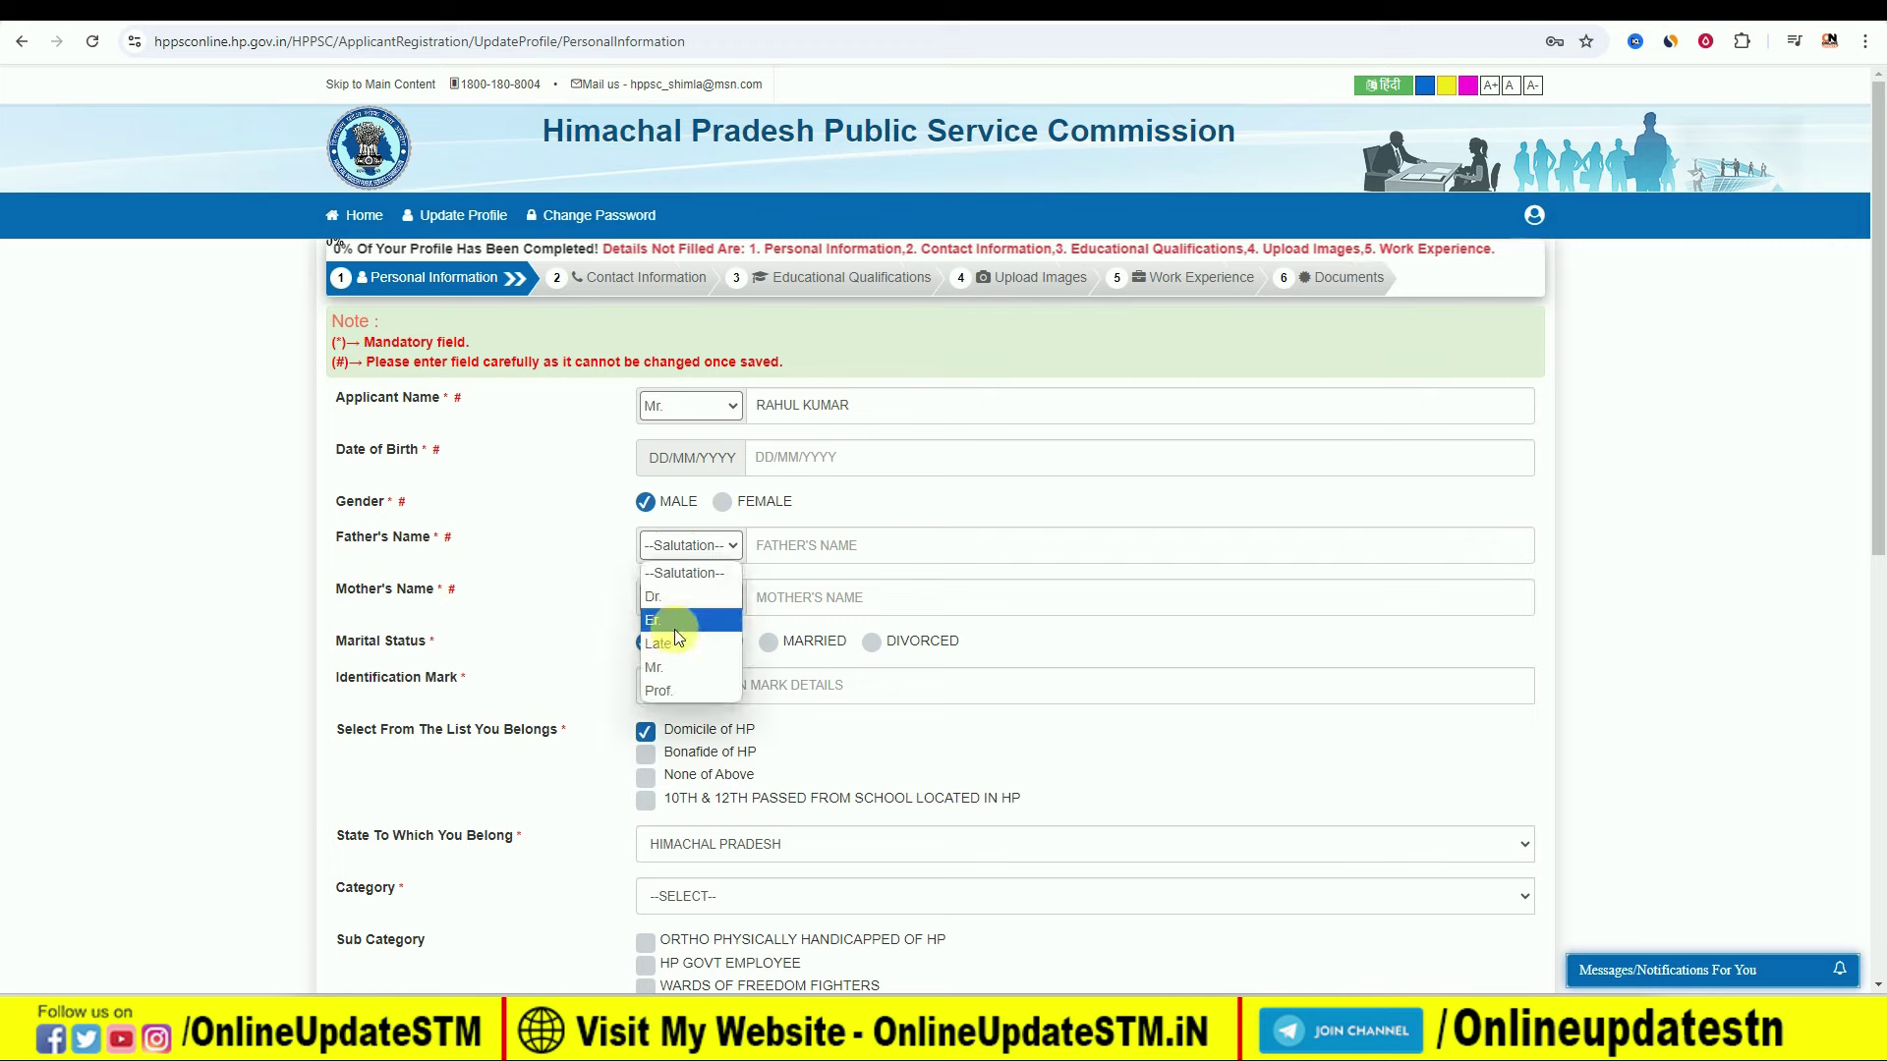
click(682, 667)
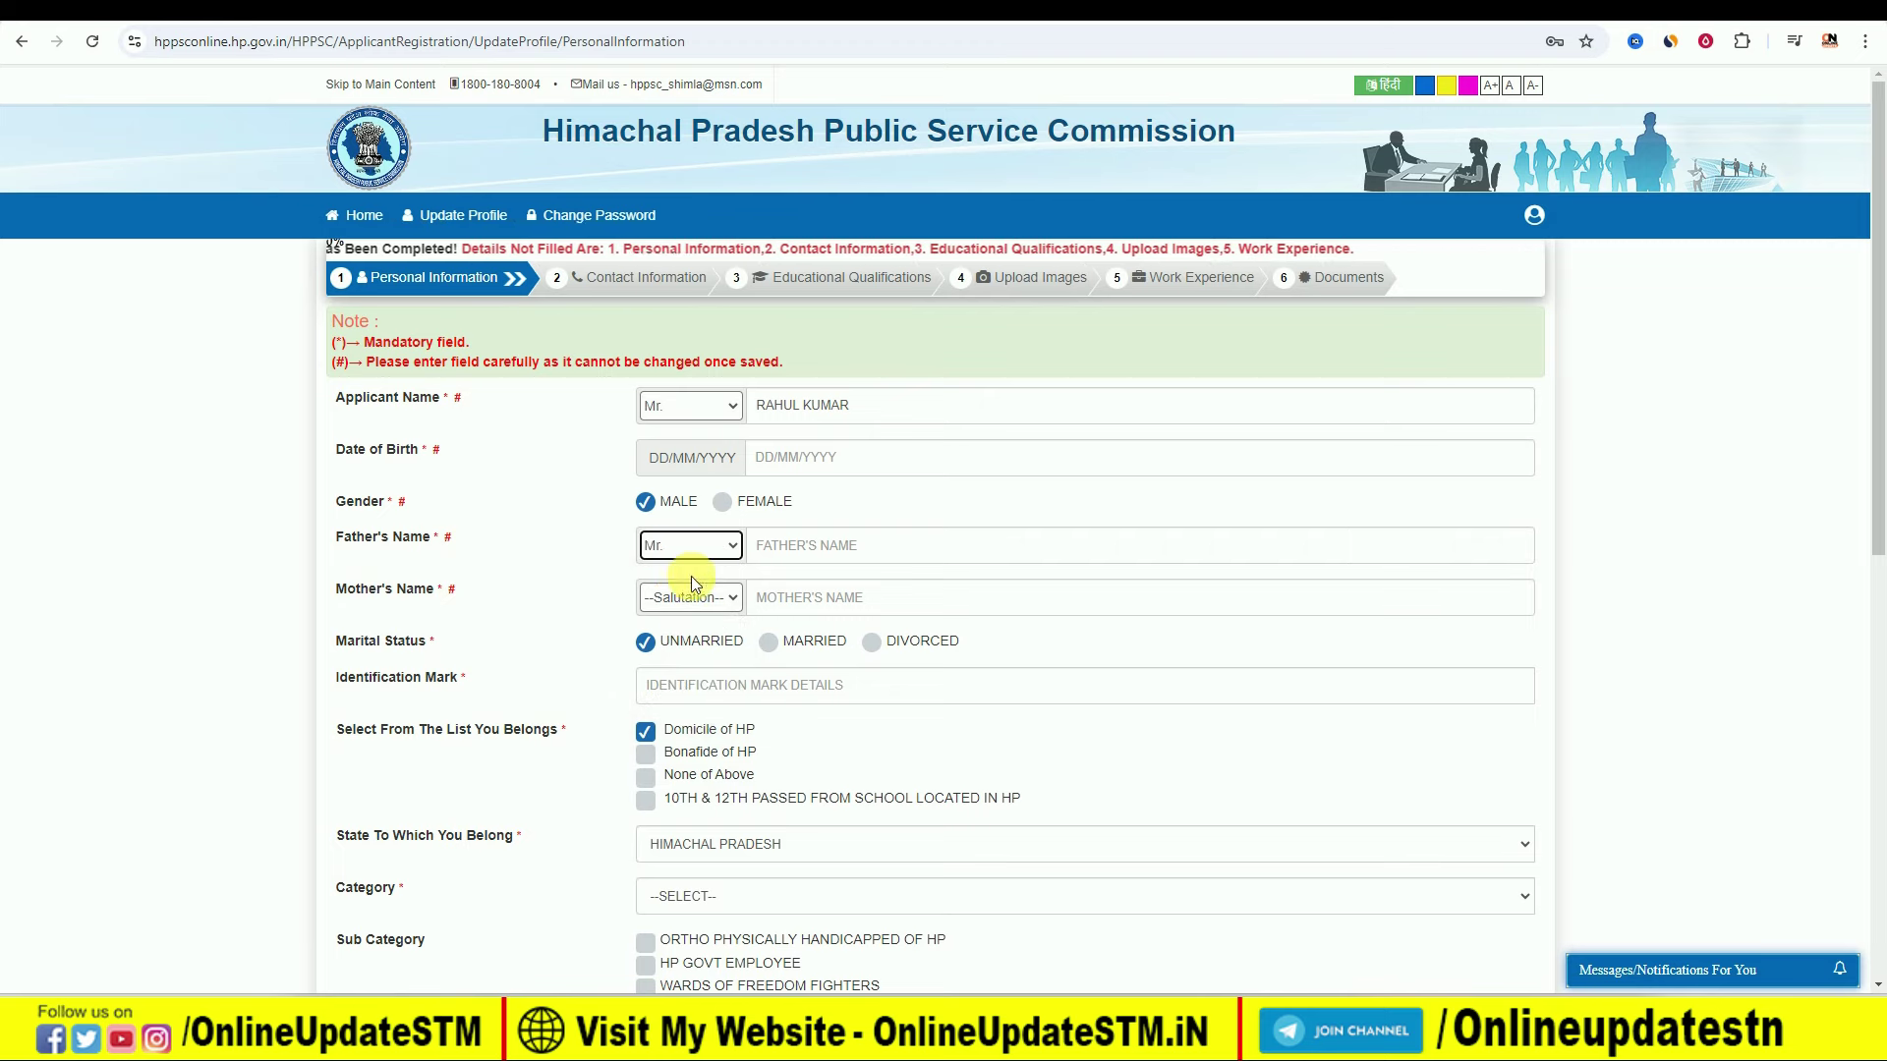
click(732, 593)
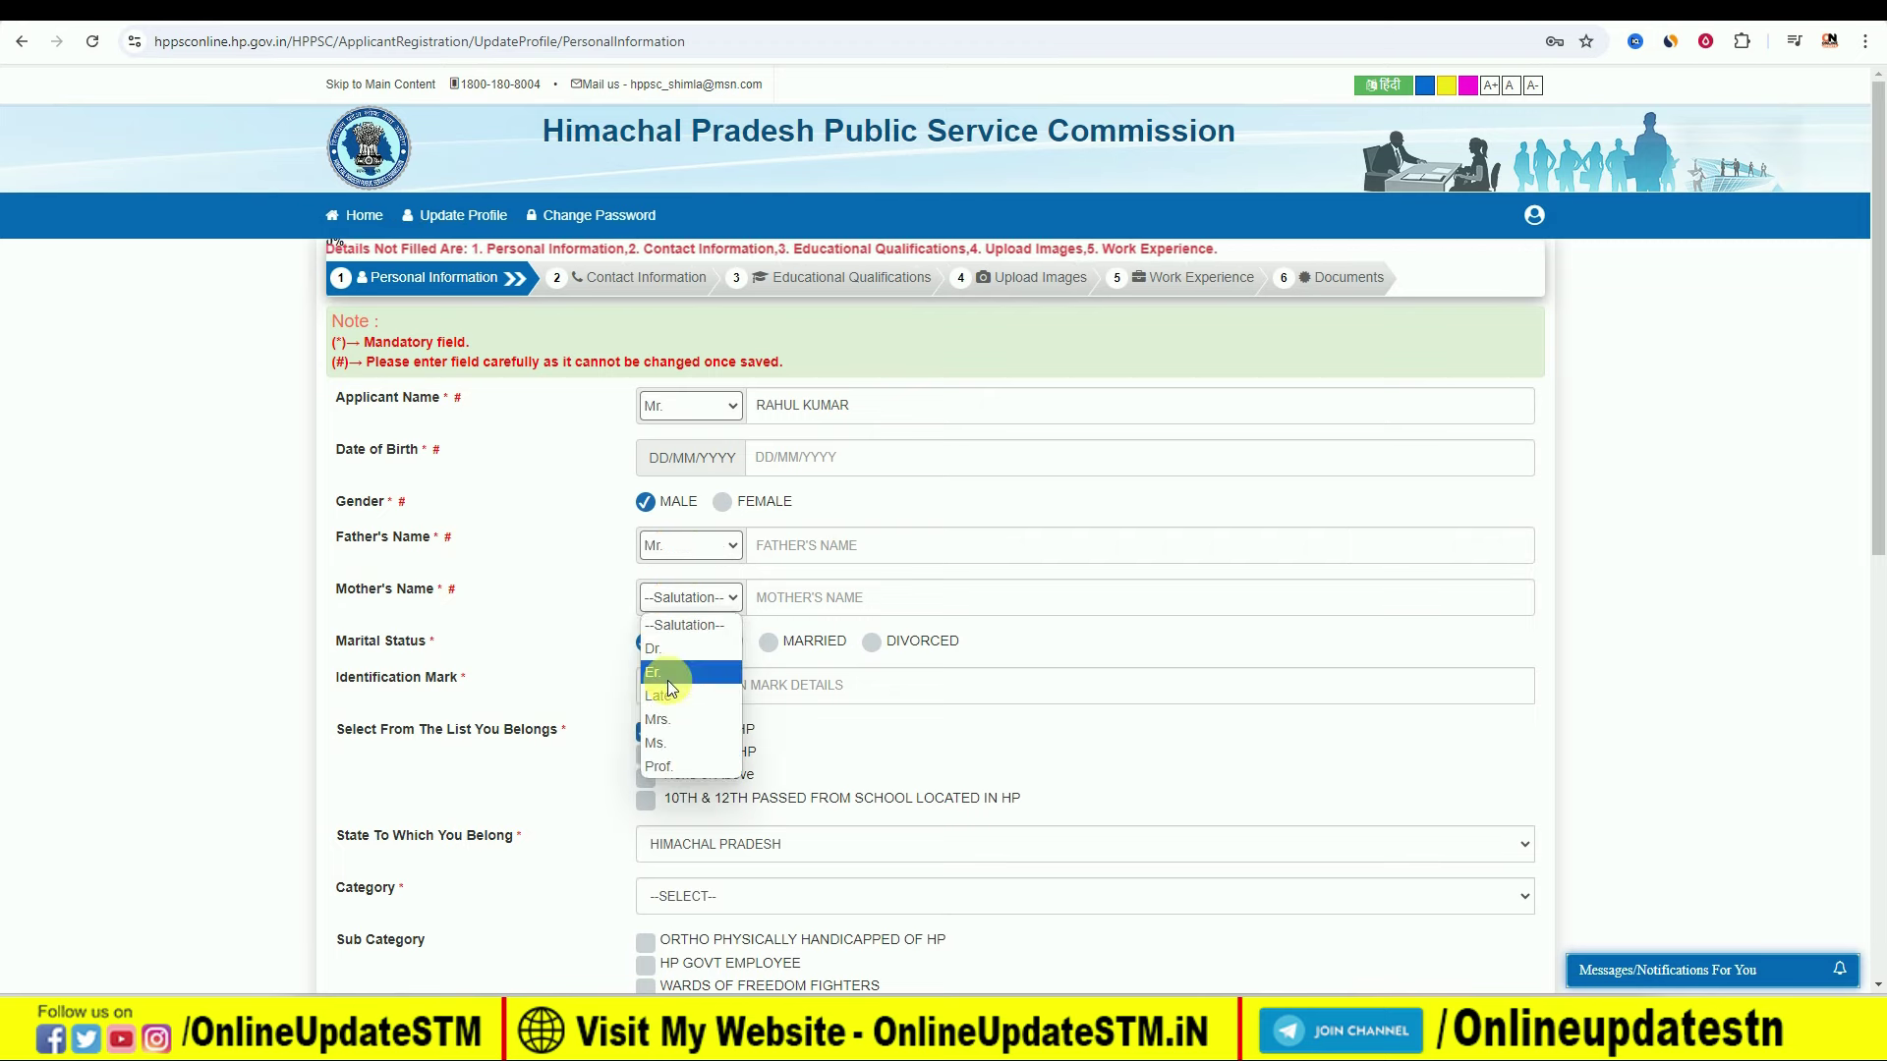
click(682, 742)
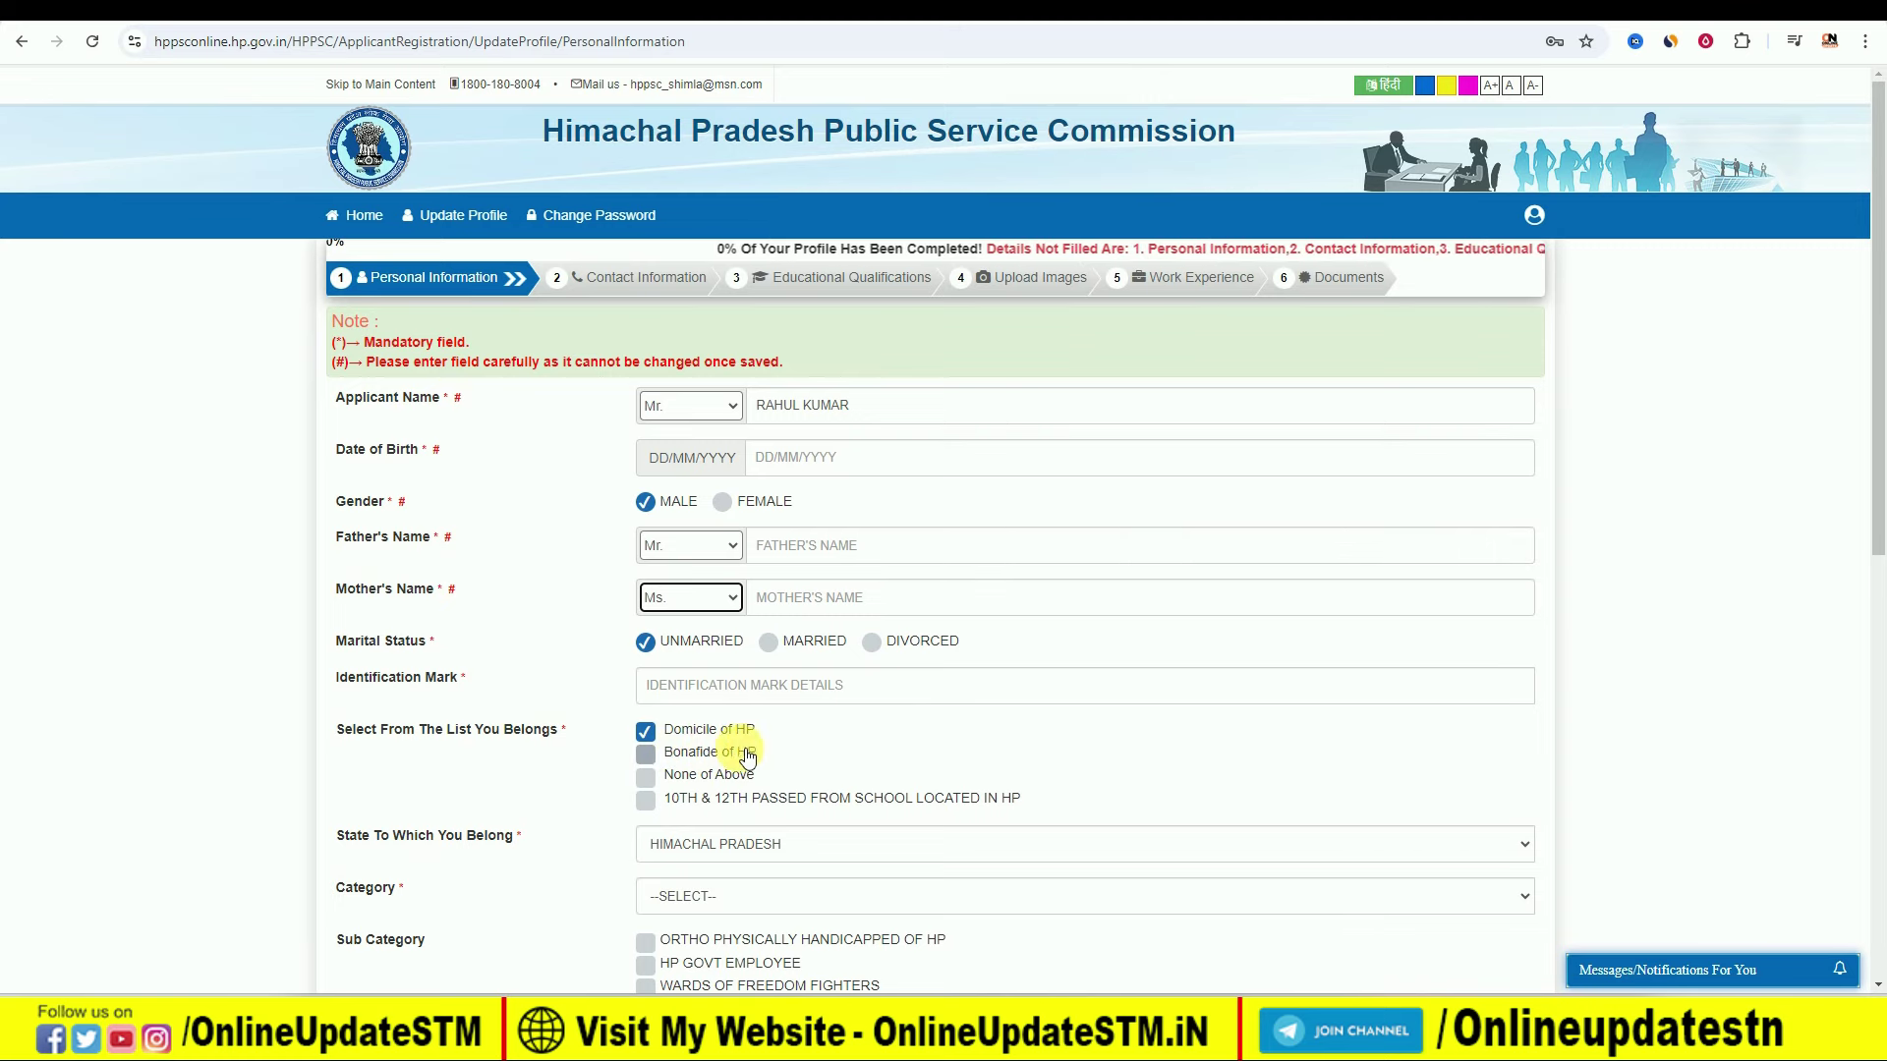
click(646, 754)
click(646, 755)
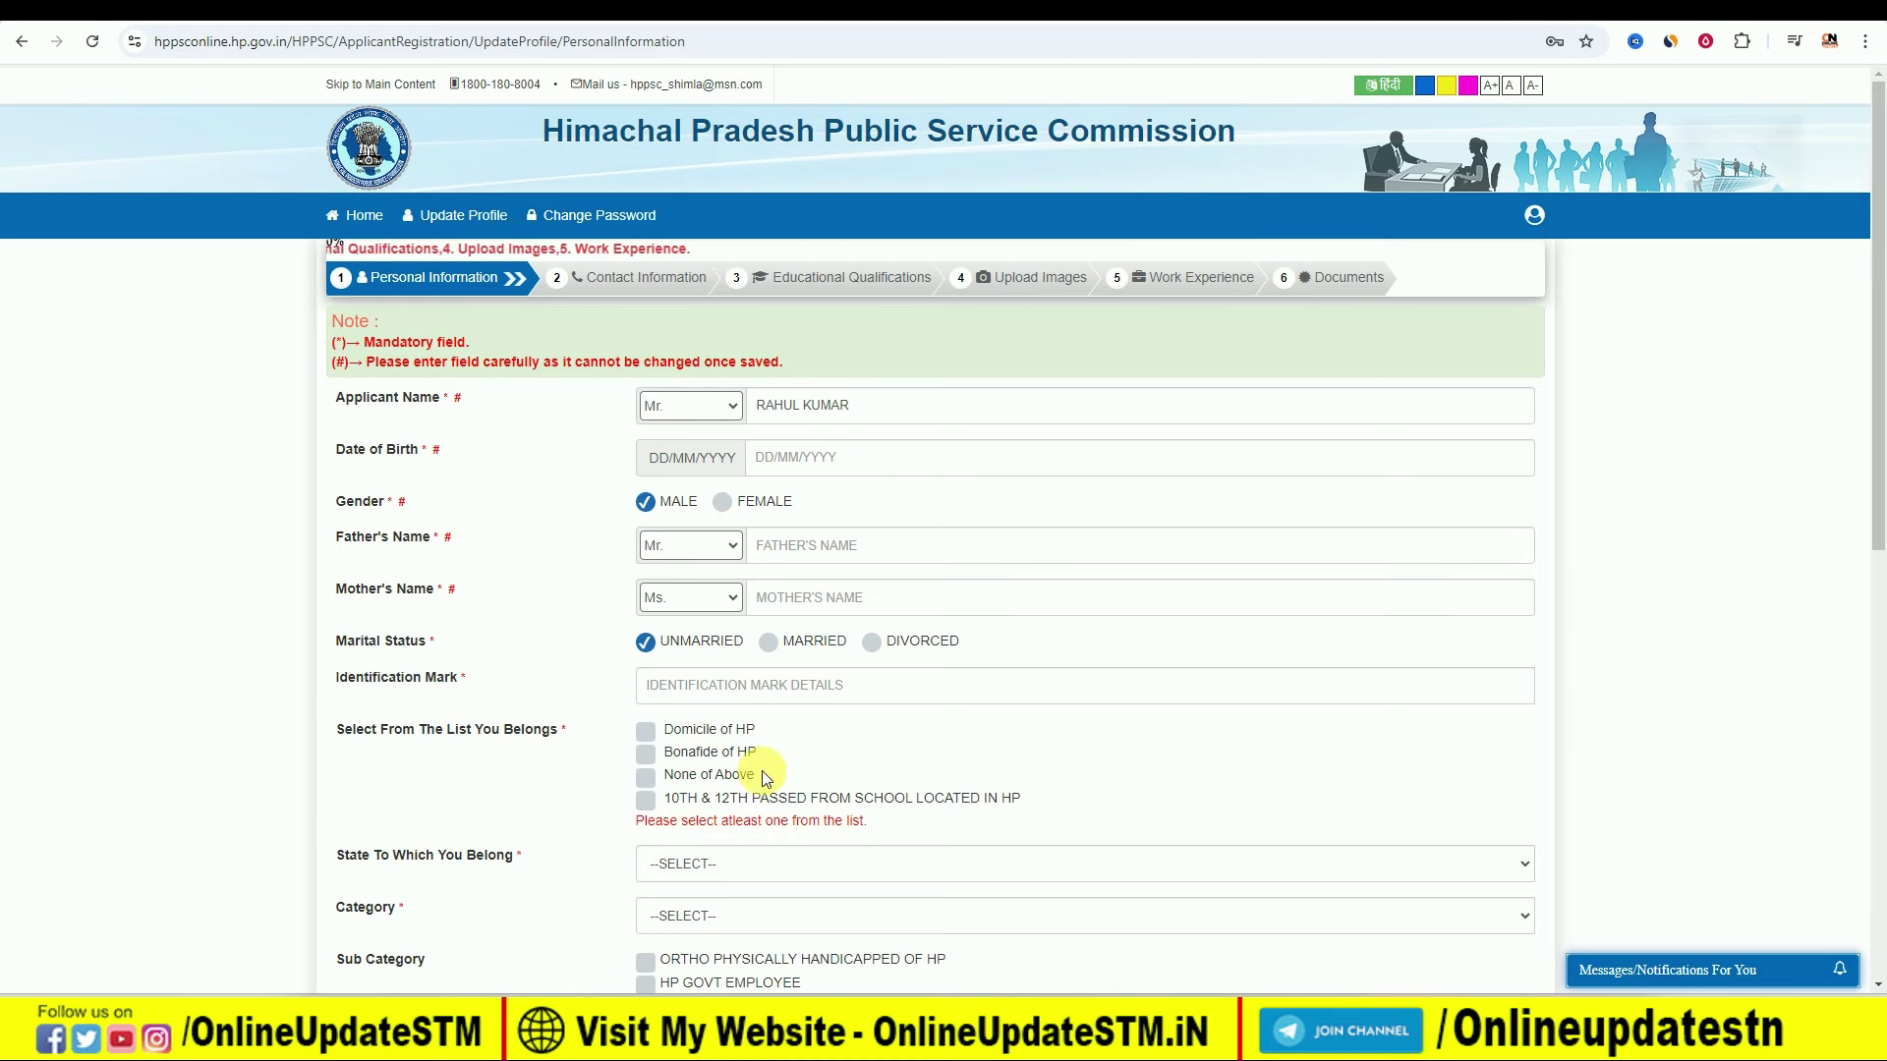
click(646, 779)
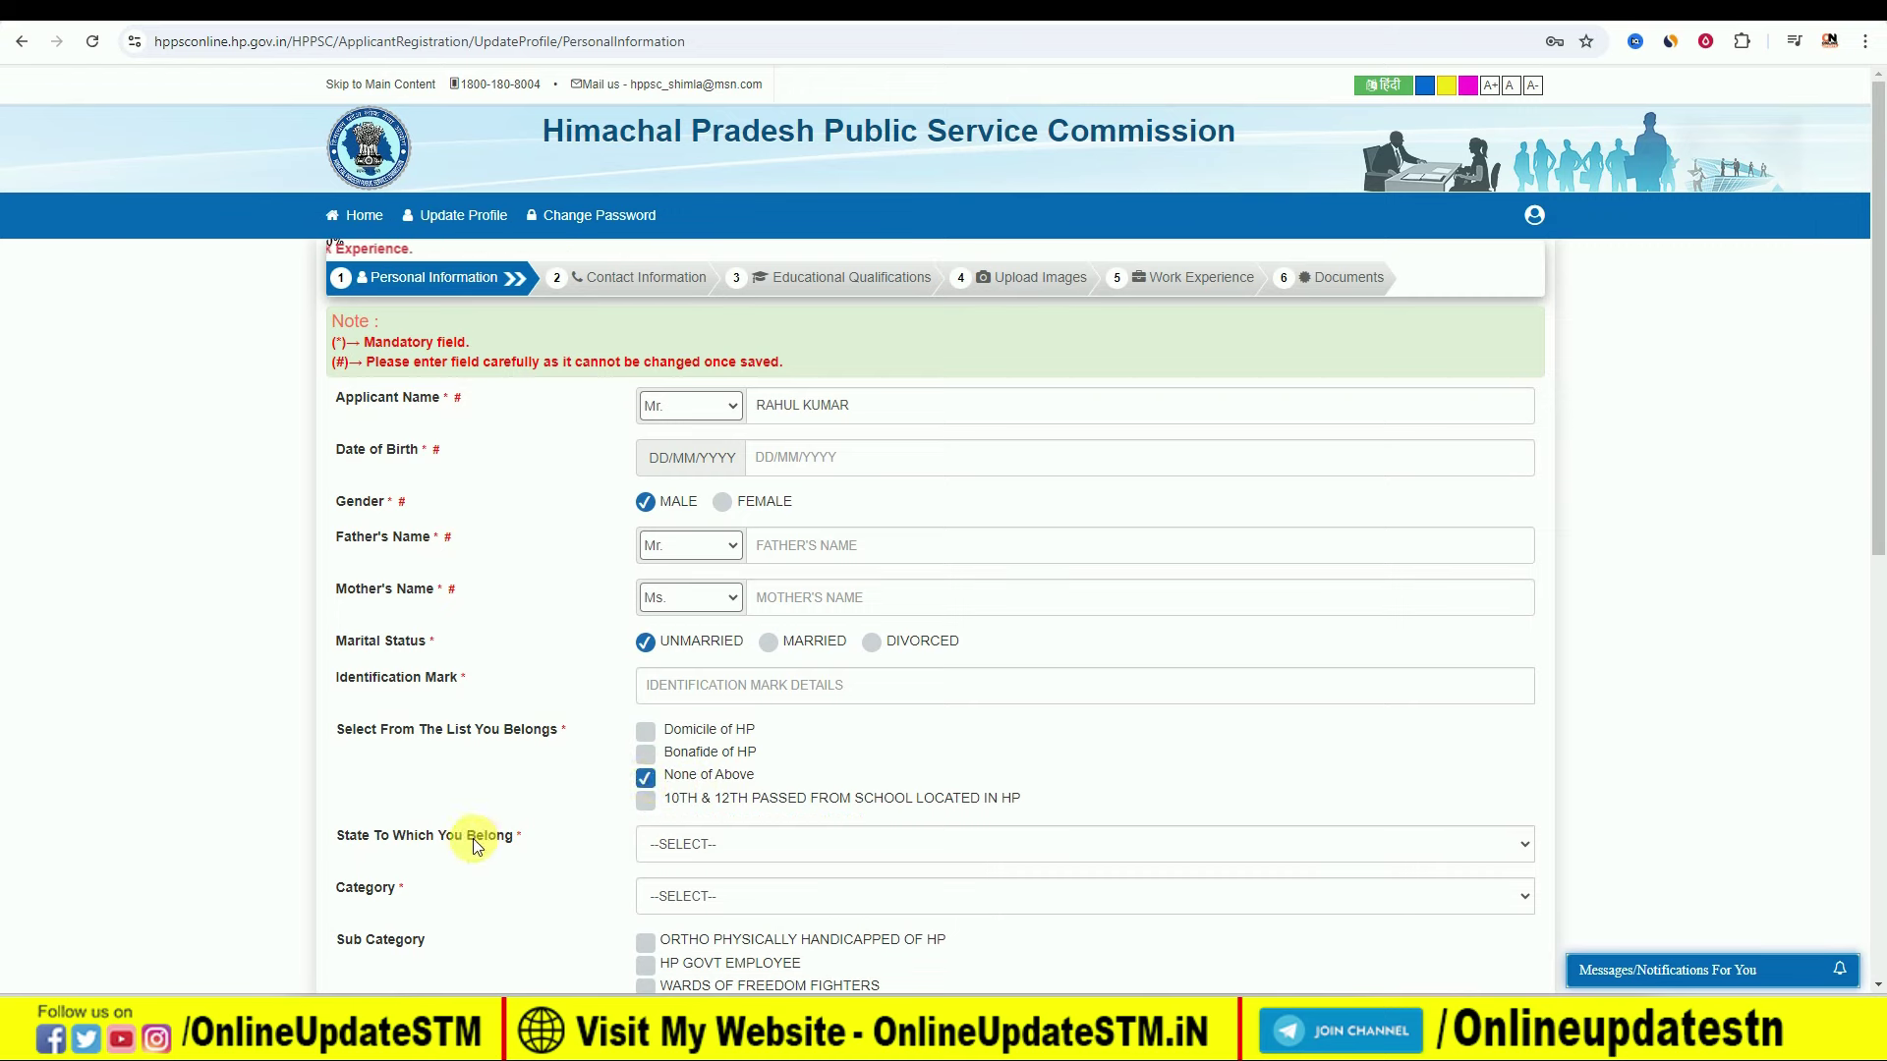
Step: Set state BIHAR, switch eligibility to Domicile of HP, and choose category UNRESERVED
click(731, 843)
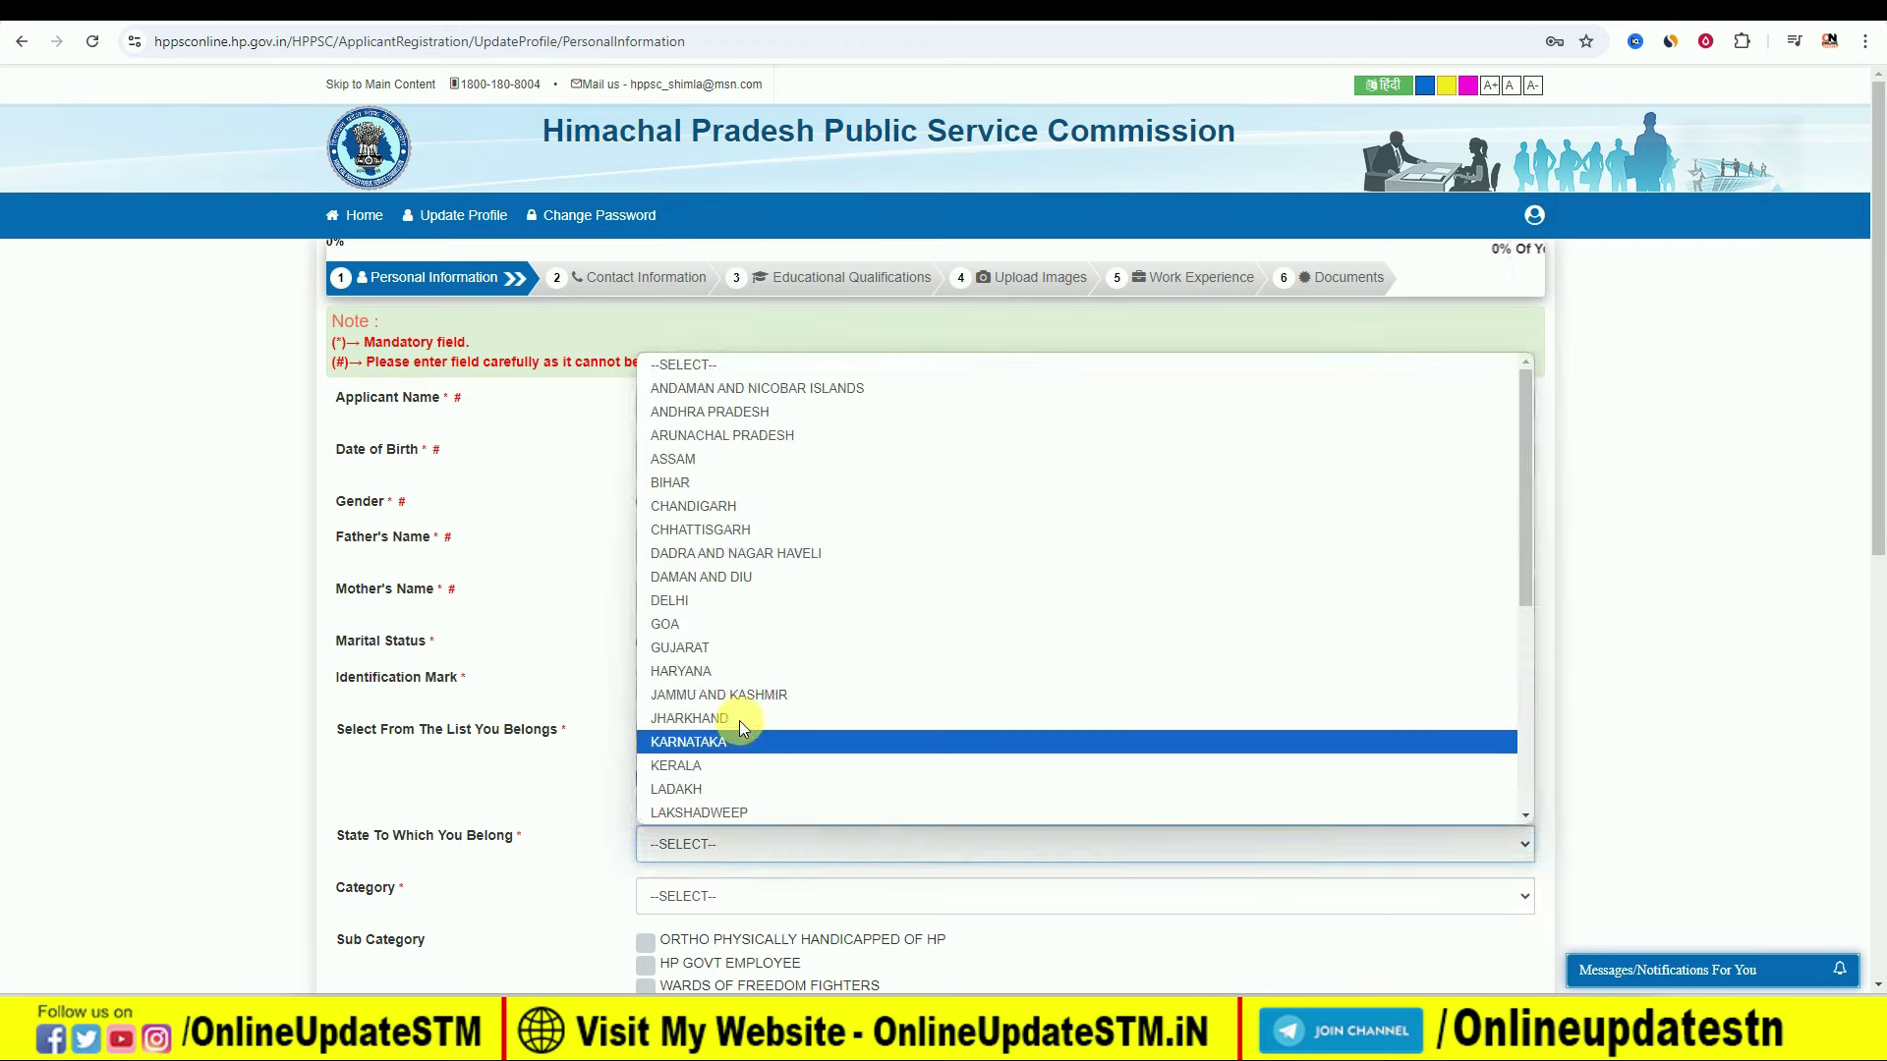
click(724, 478)
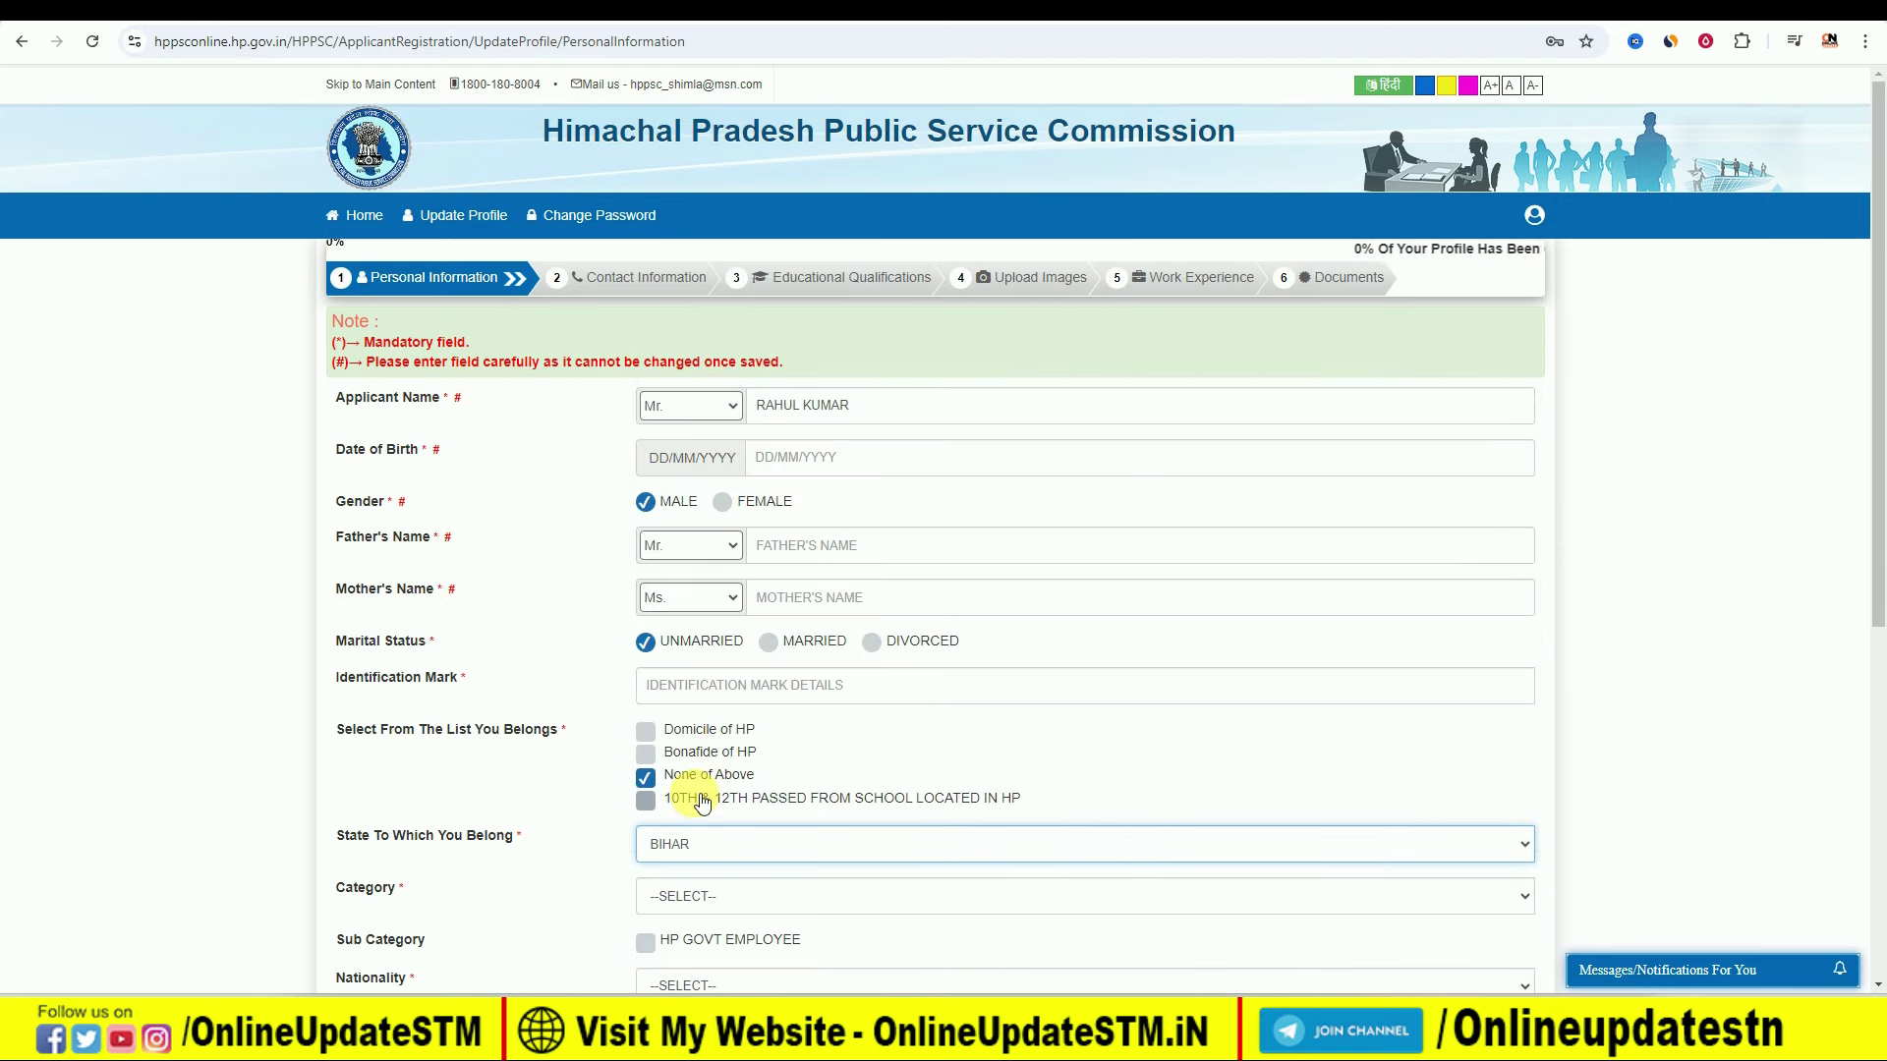
scroll(698, 818, down, 2)
click(703, 701)
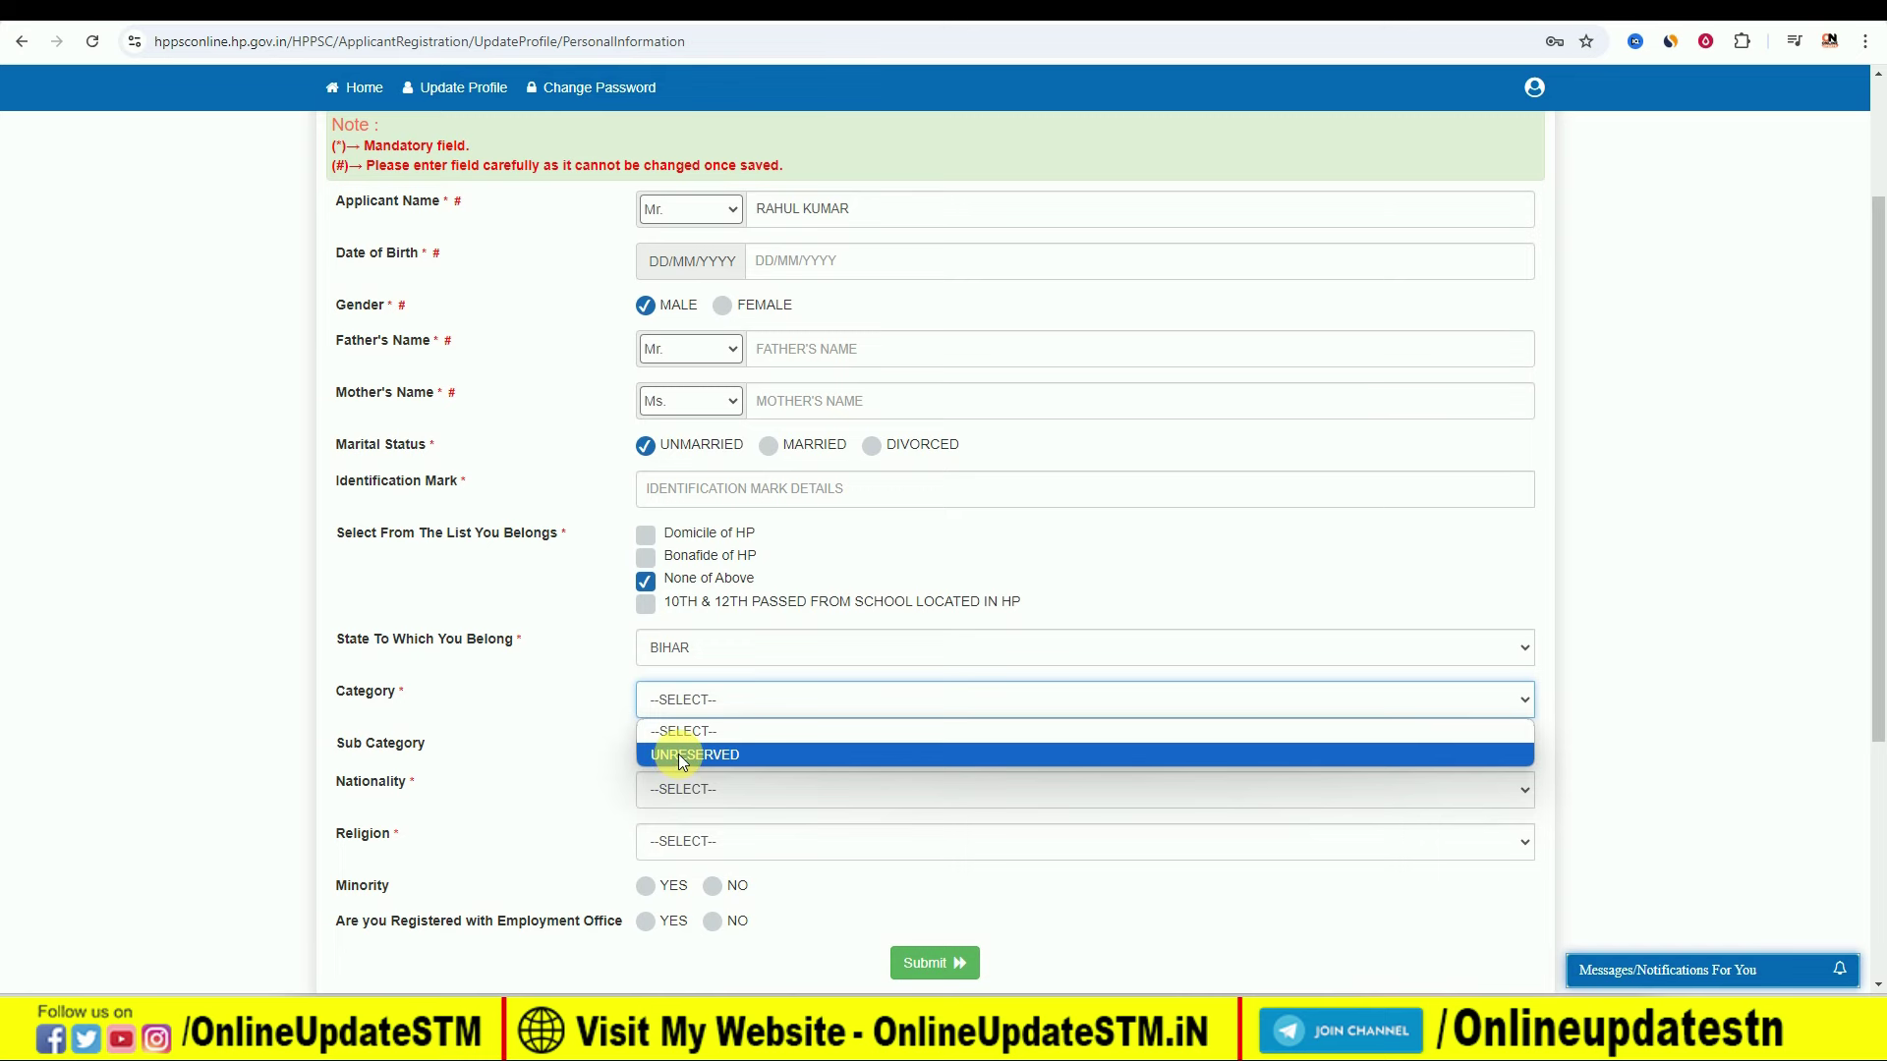
click(580, 682)
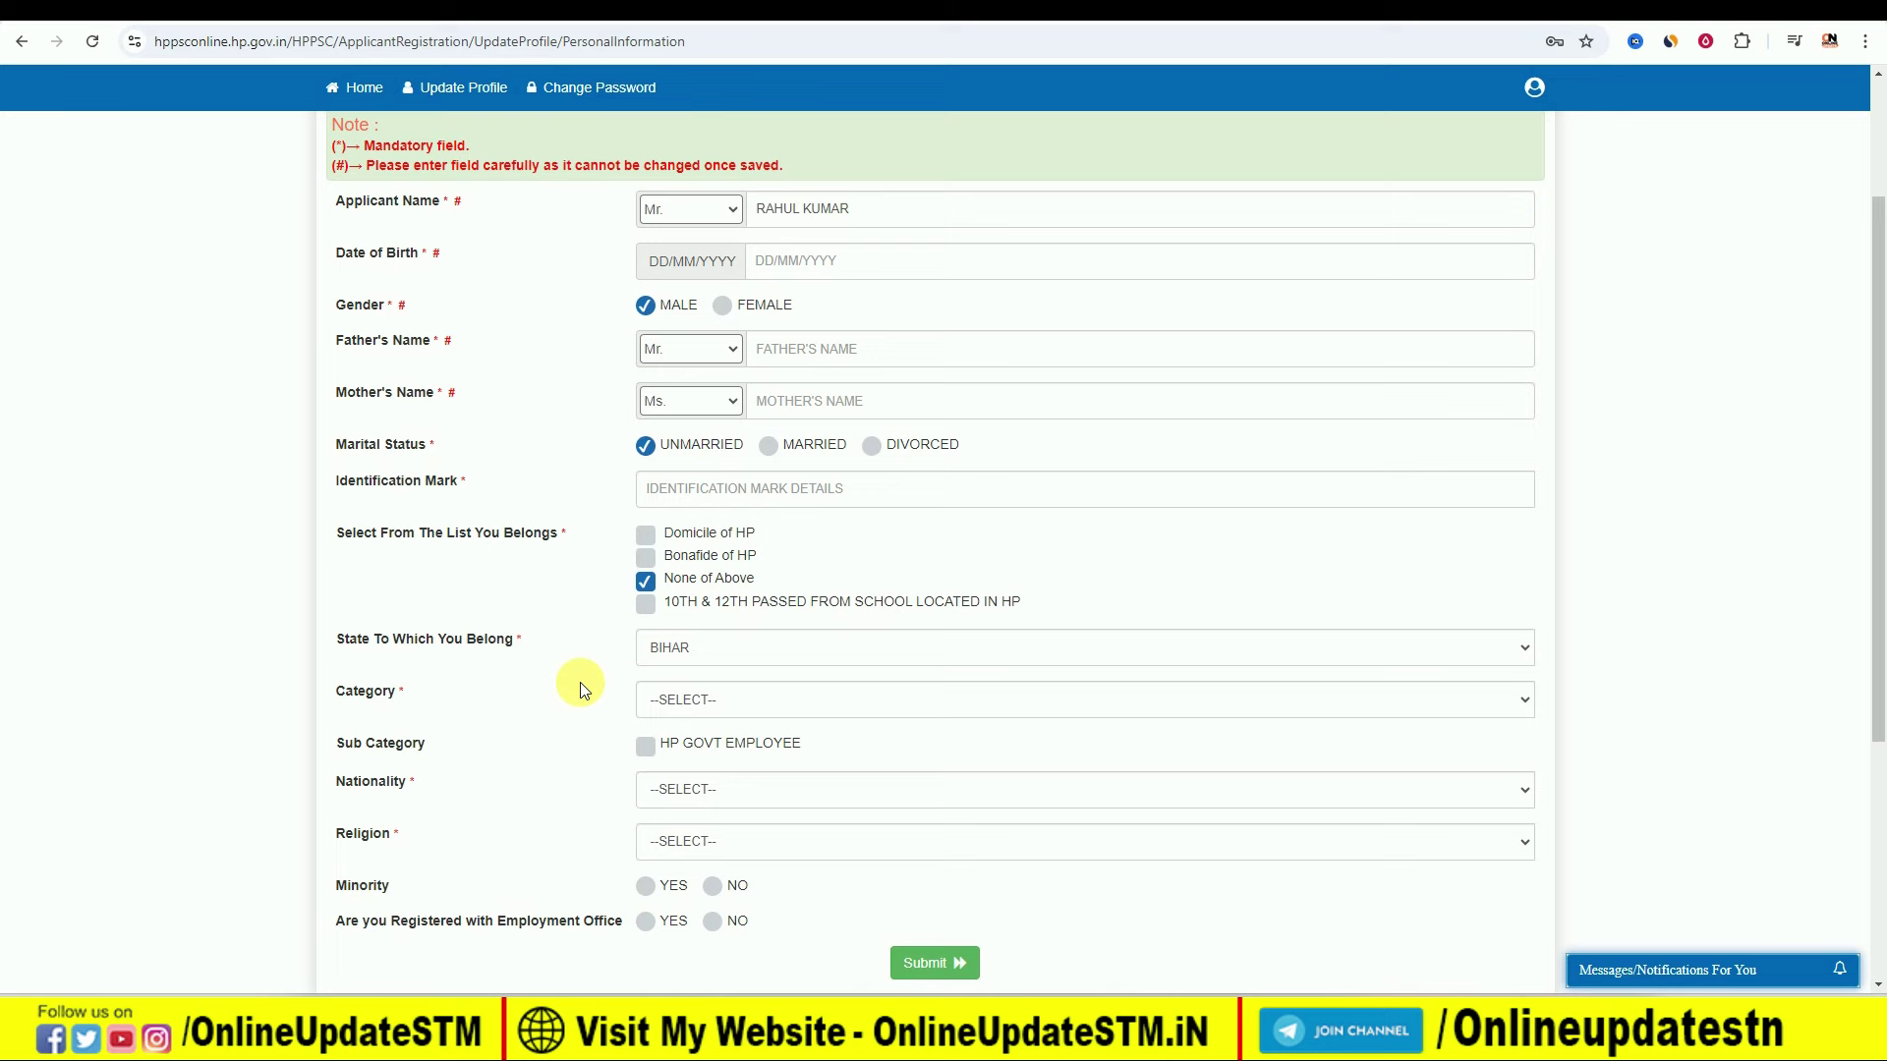
click(647, 577)
click(646, 535)
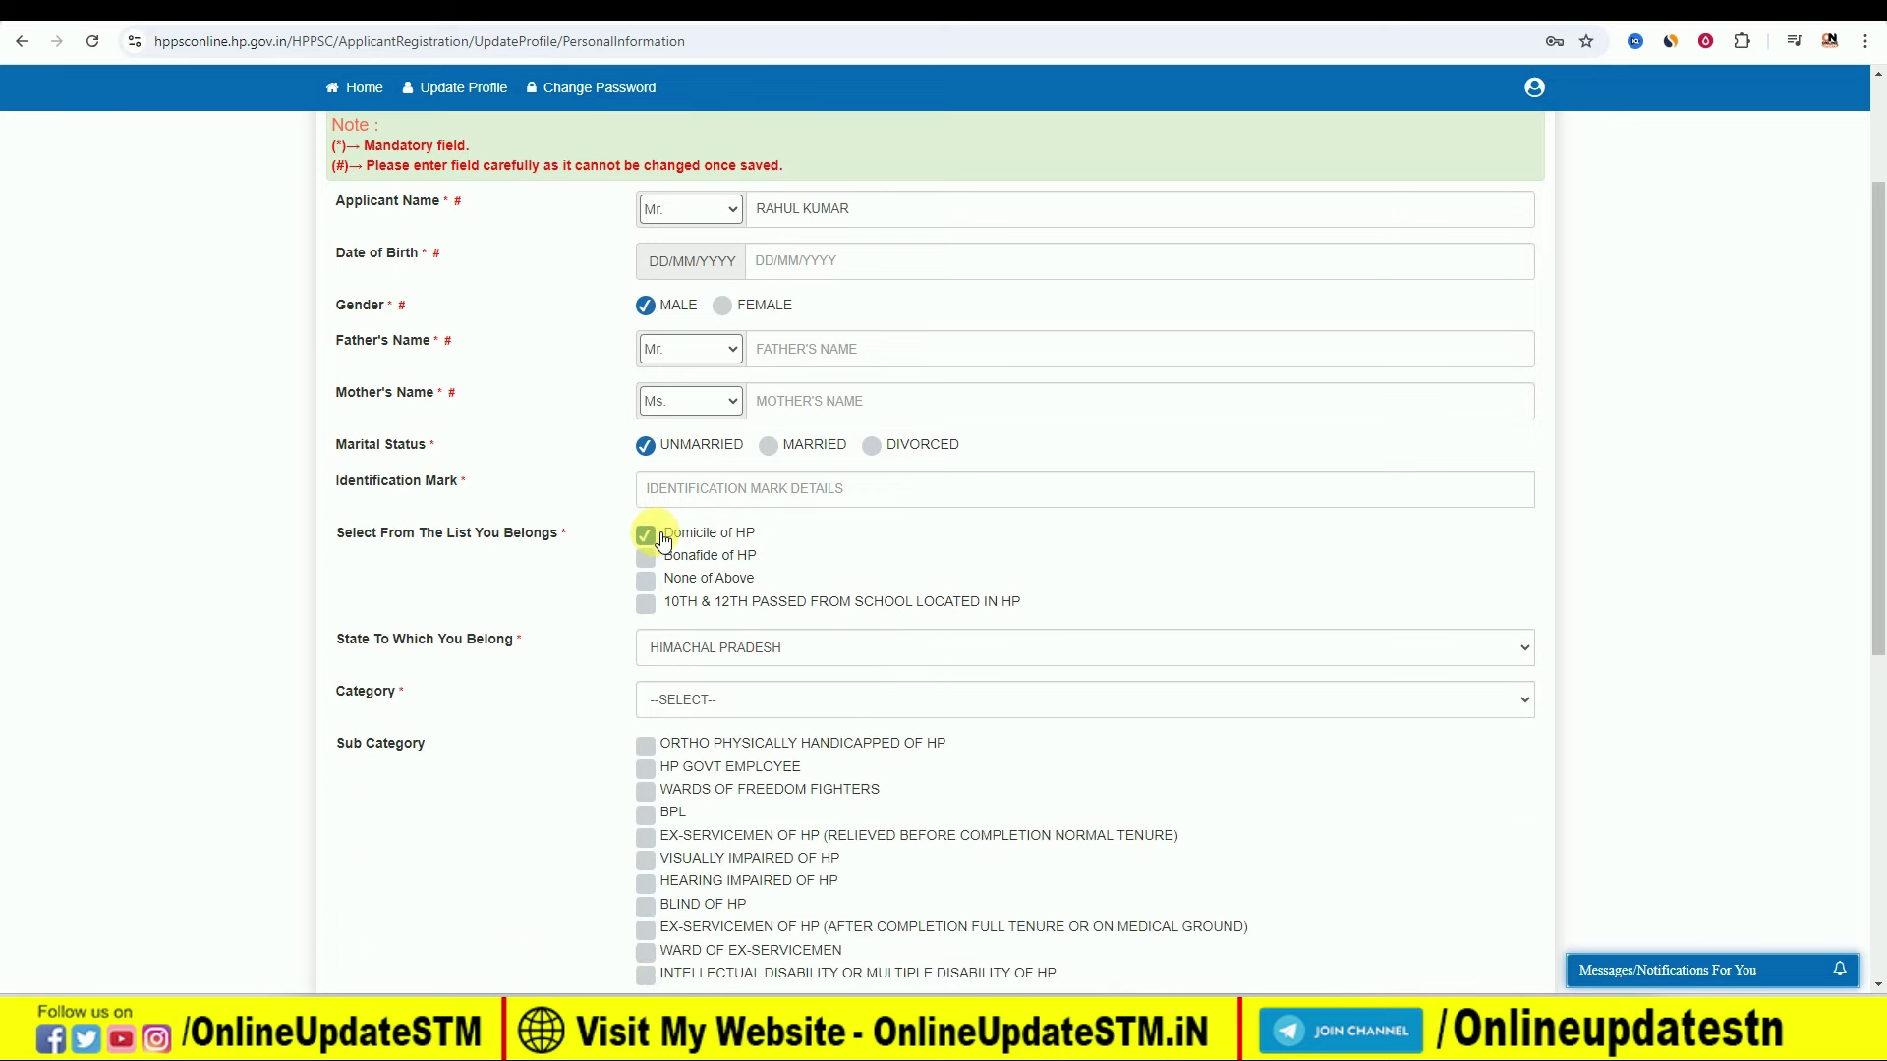
click(710, 697)
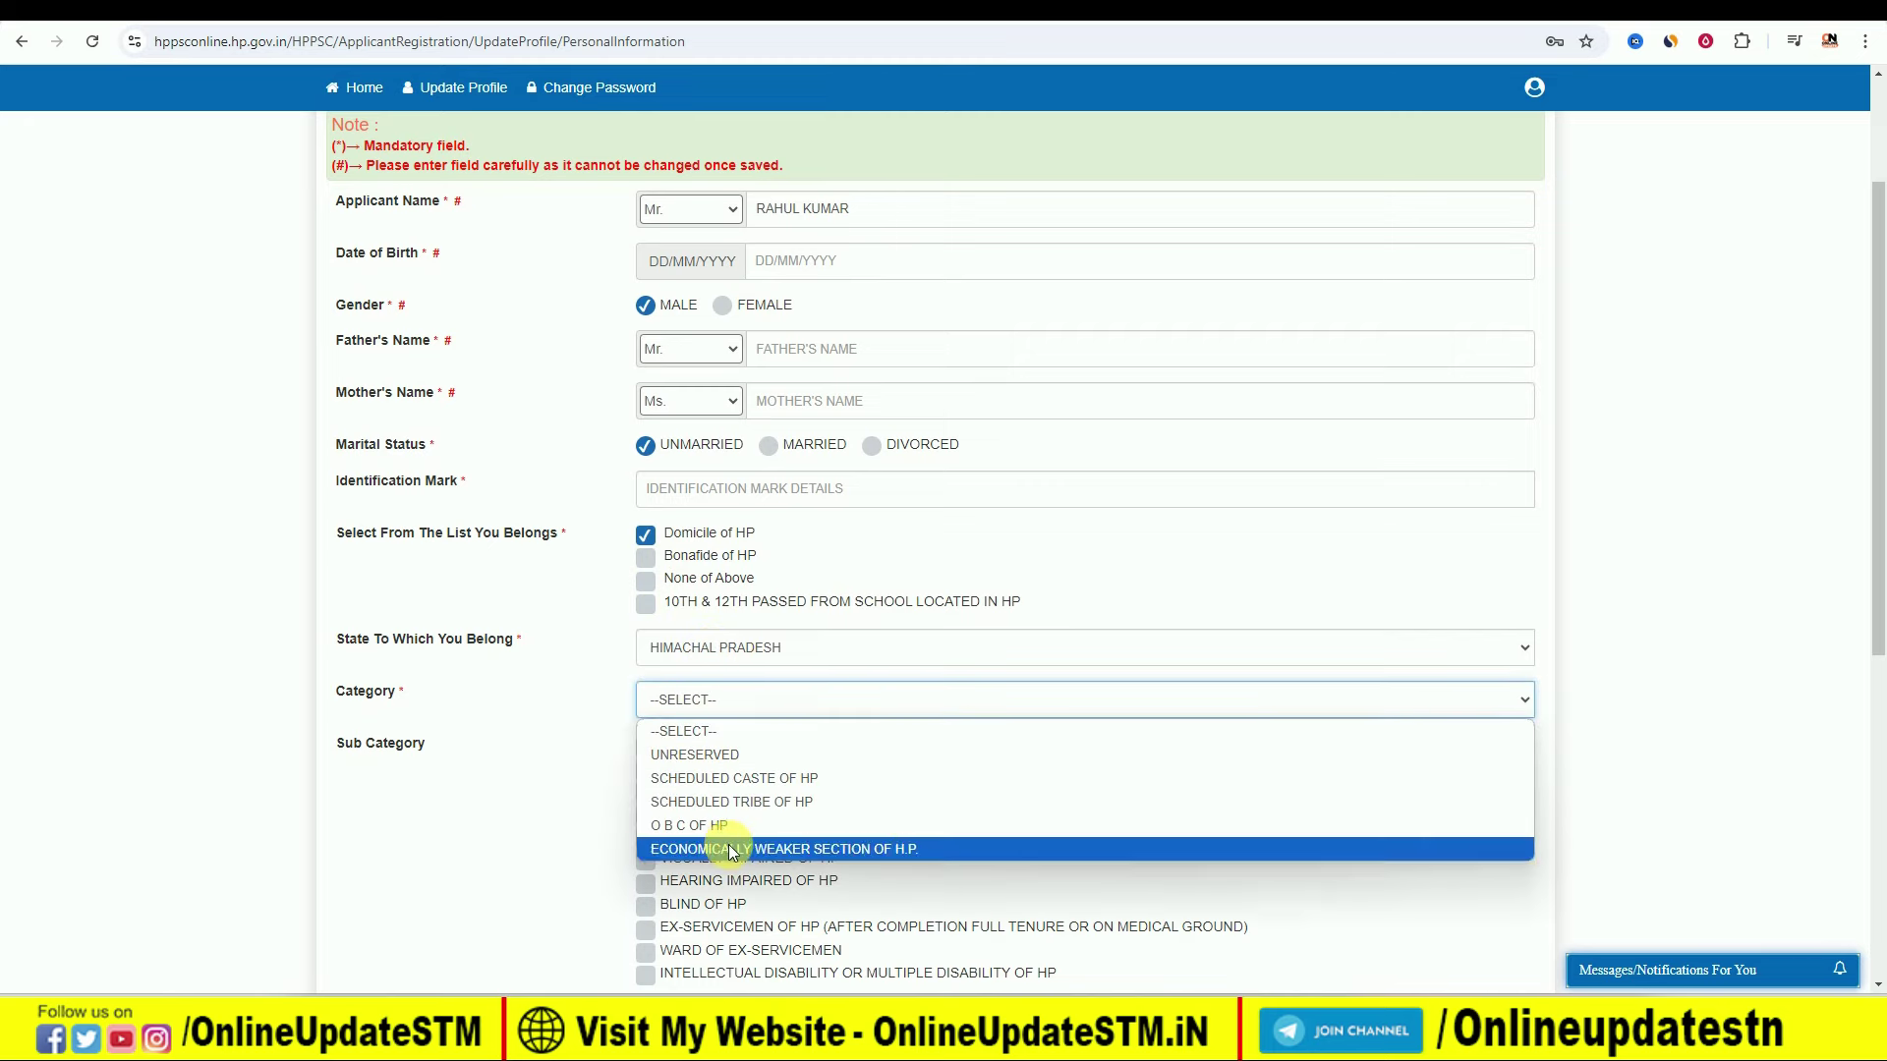
click(550, 712)
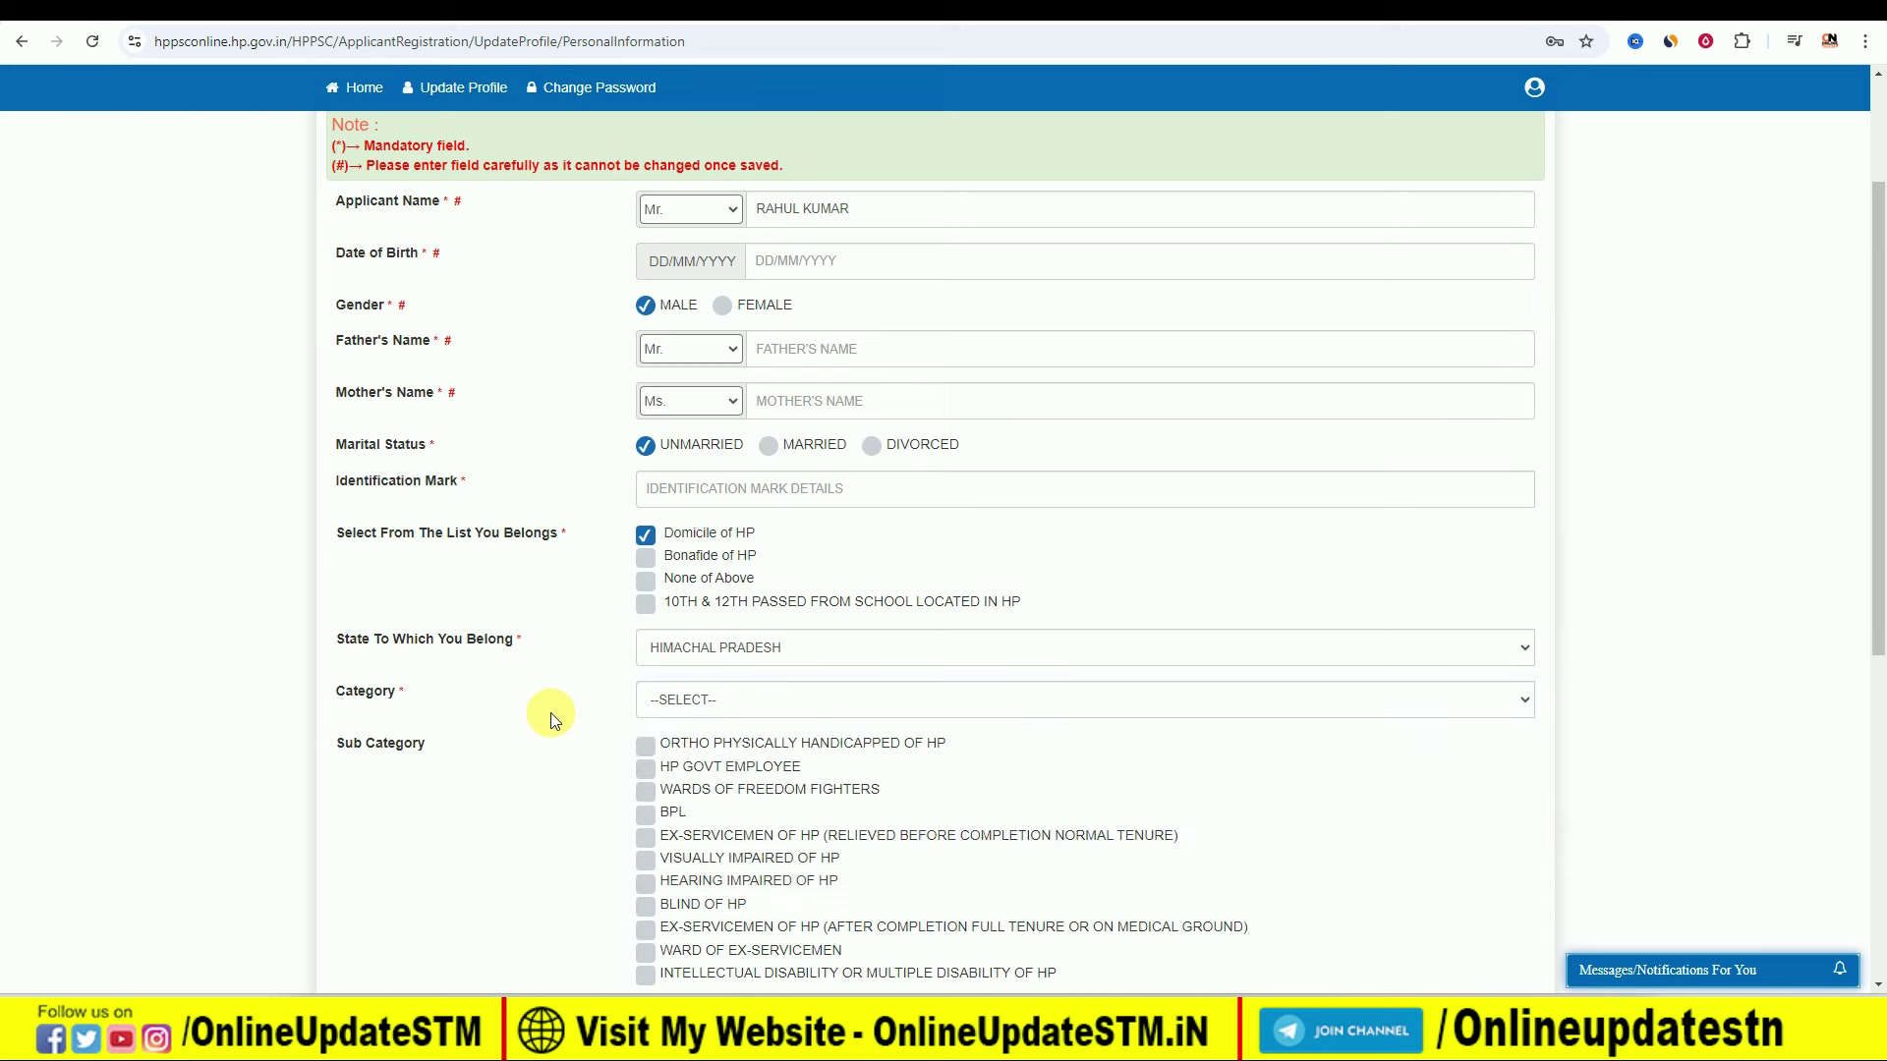
scroll(693, 778, down, 2)
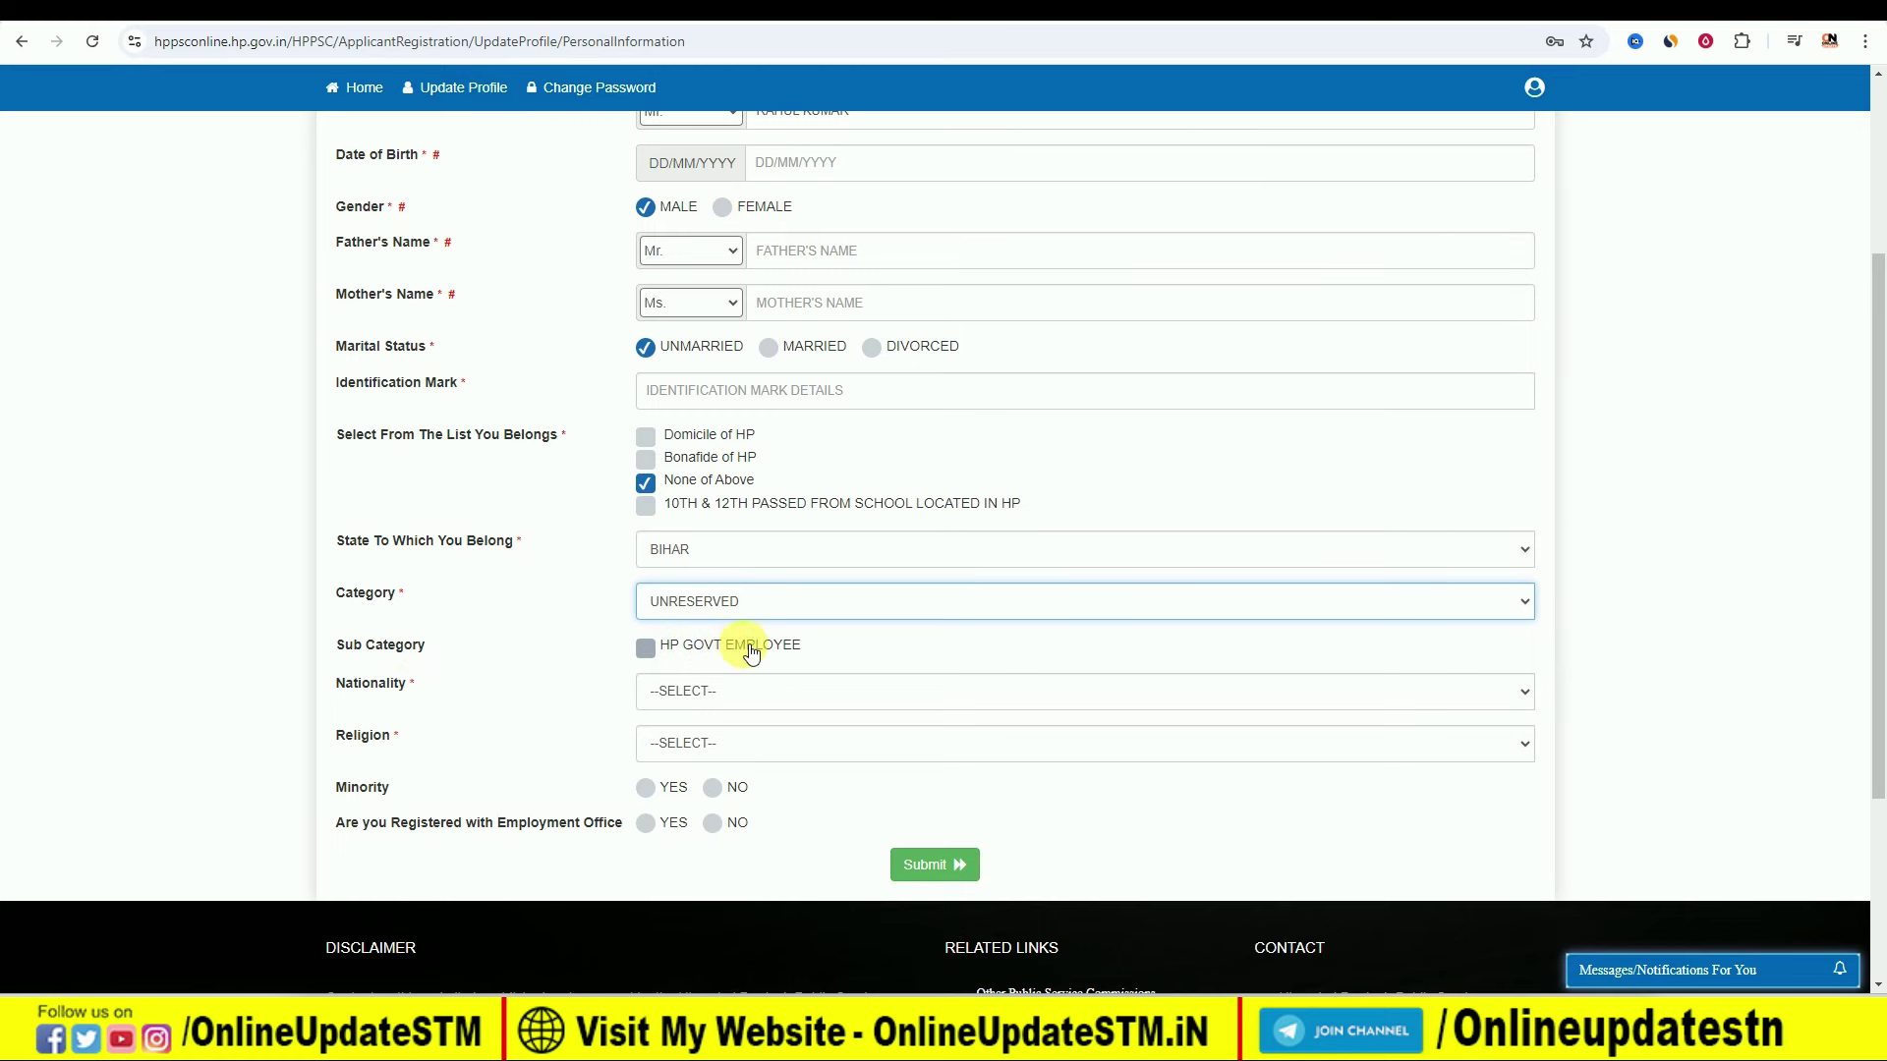
Step: Set nationality INDIAN and religion HINDUISM, answering No to minority and employment office
click(690, 674)
click(697, 746)
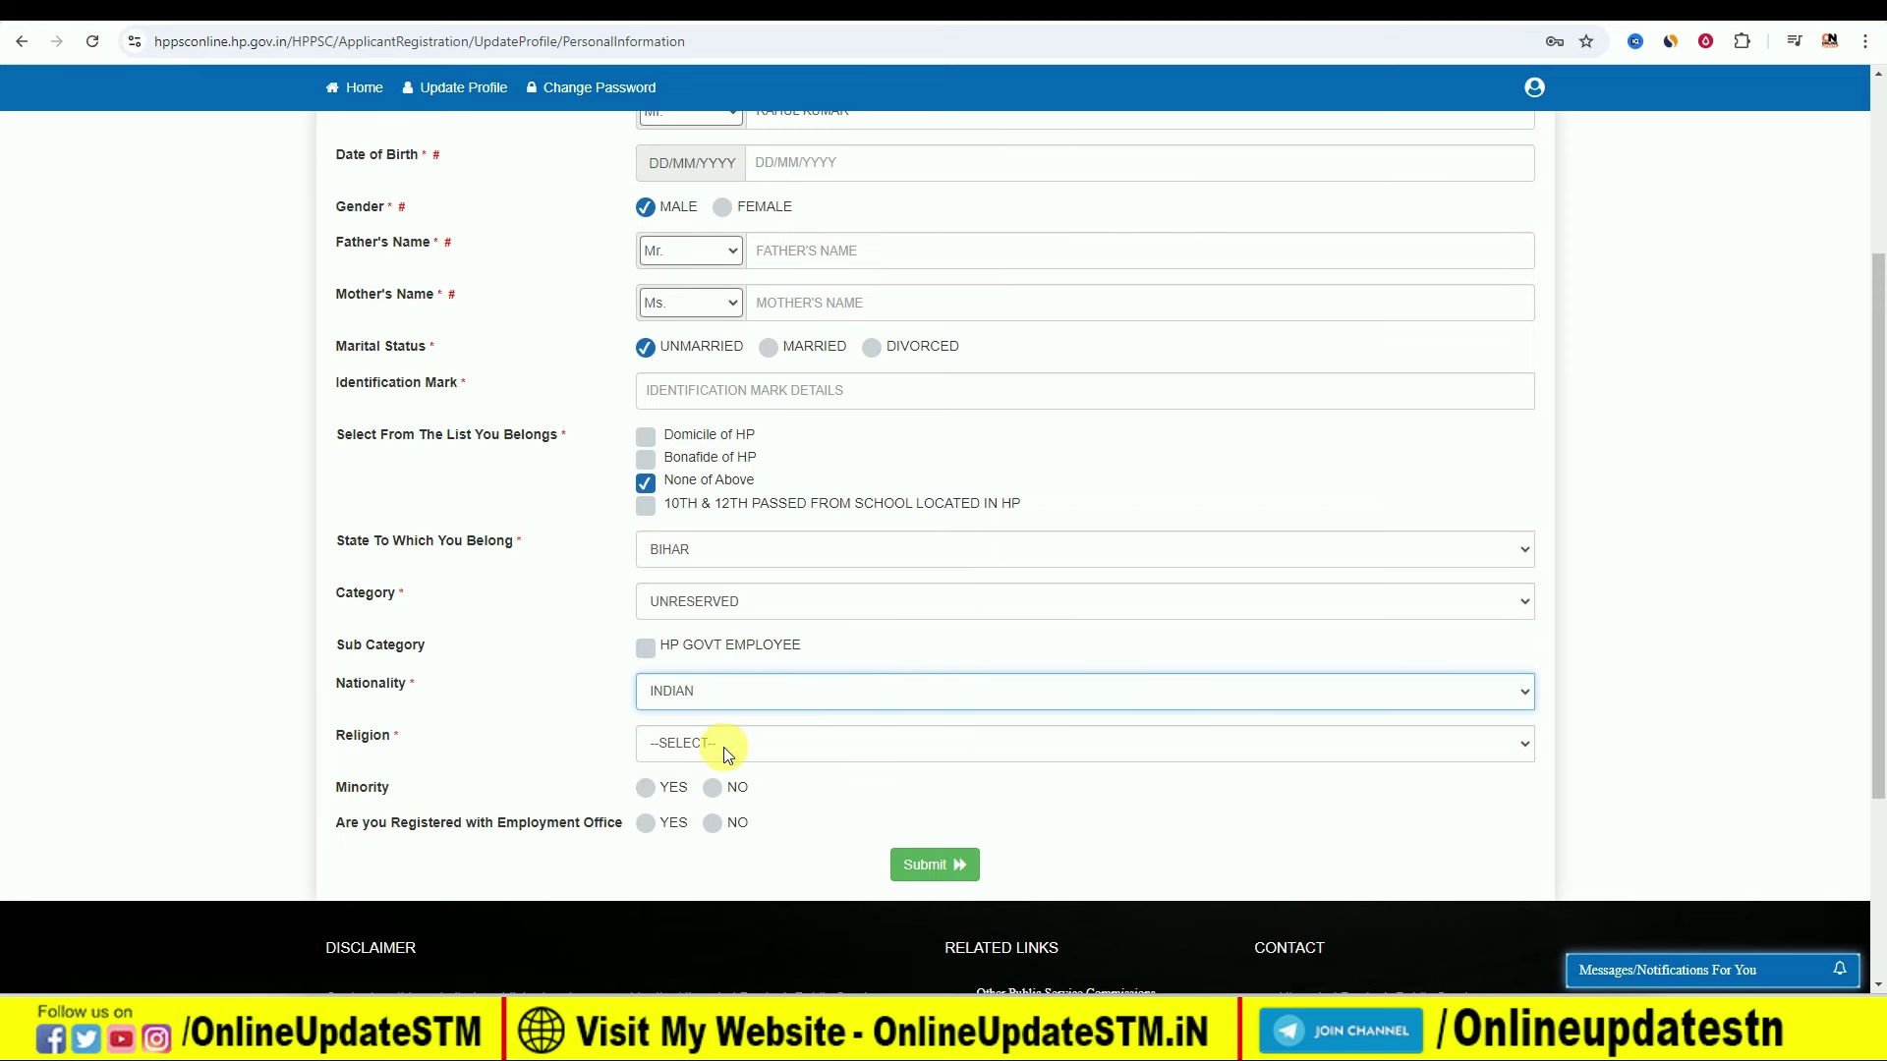
click(723, 747)
click(722, 810)
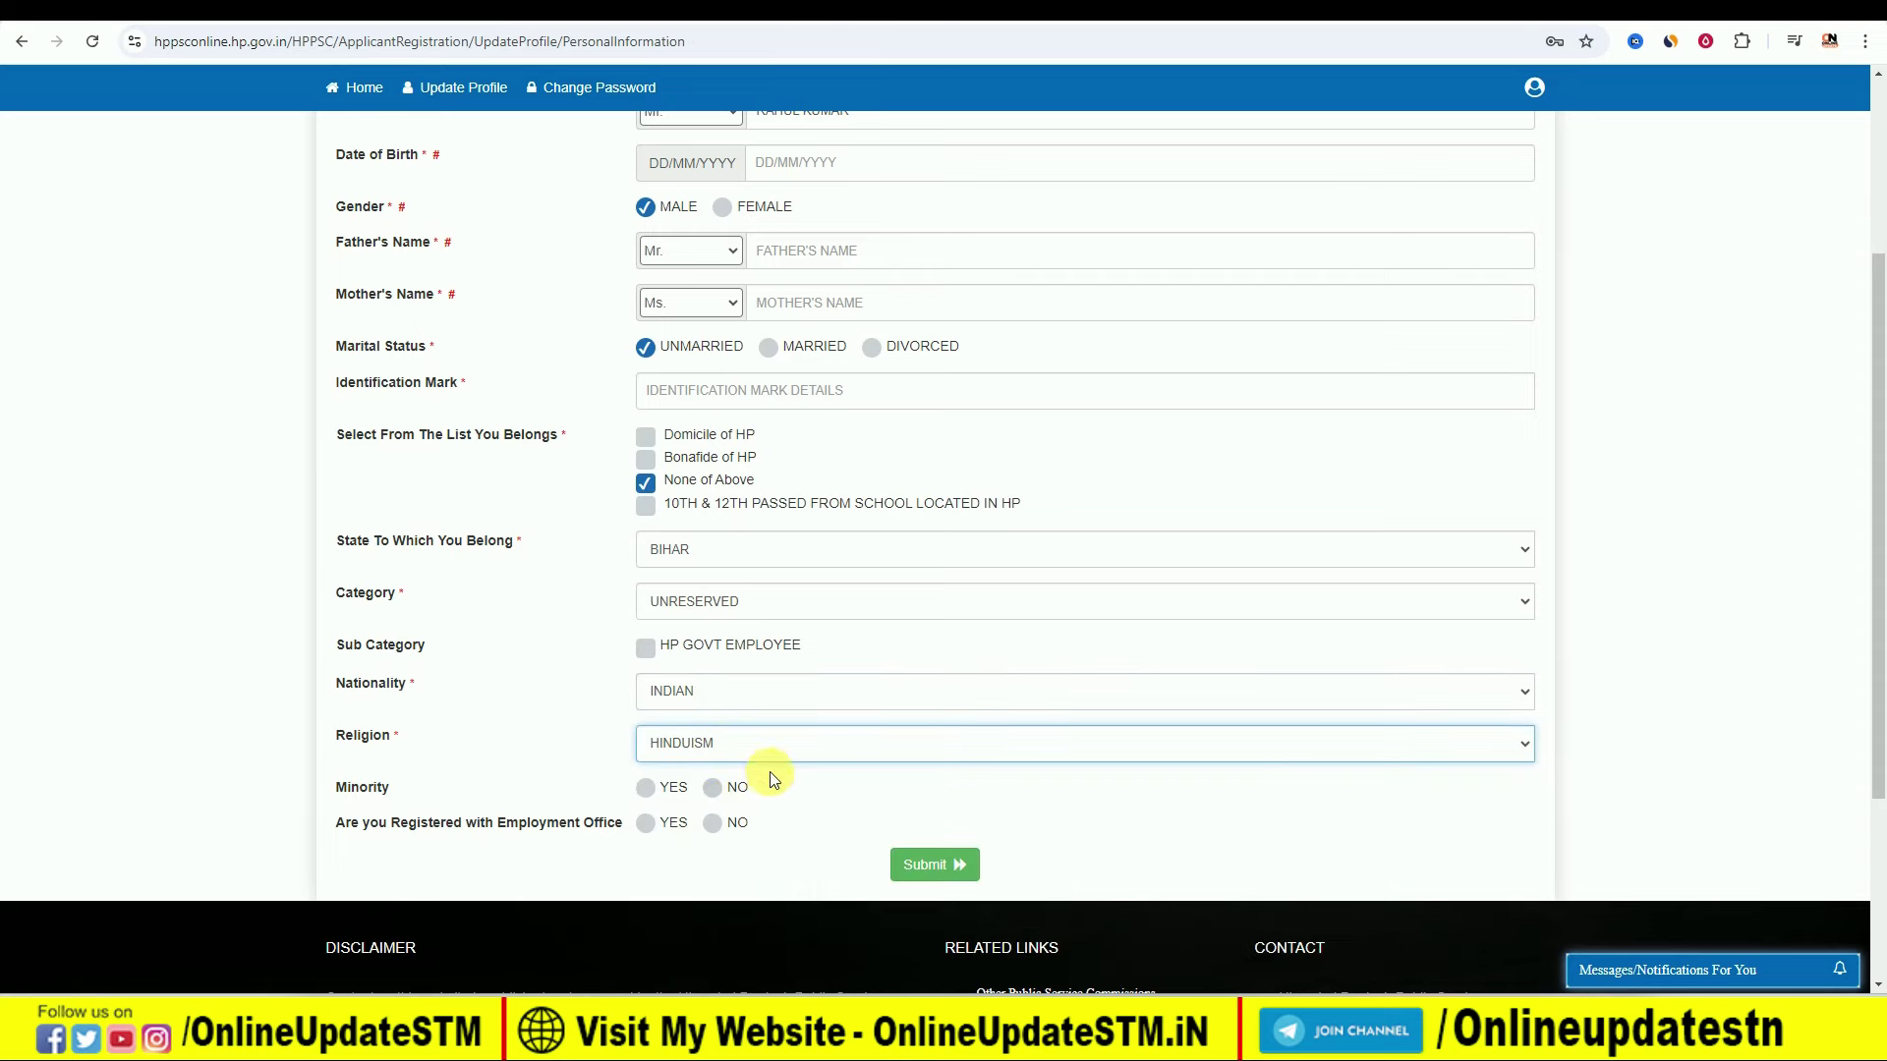
scroll(601, 784, down, 1)
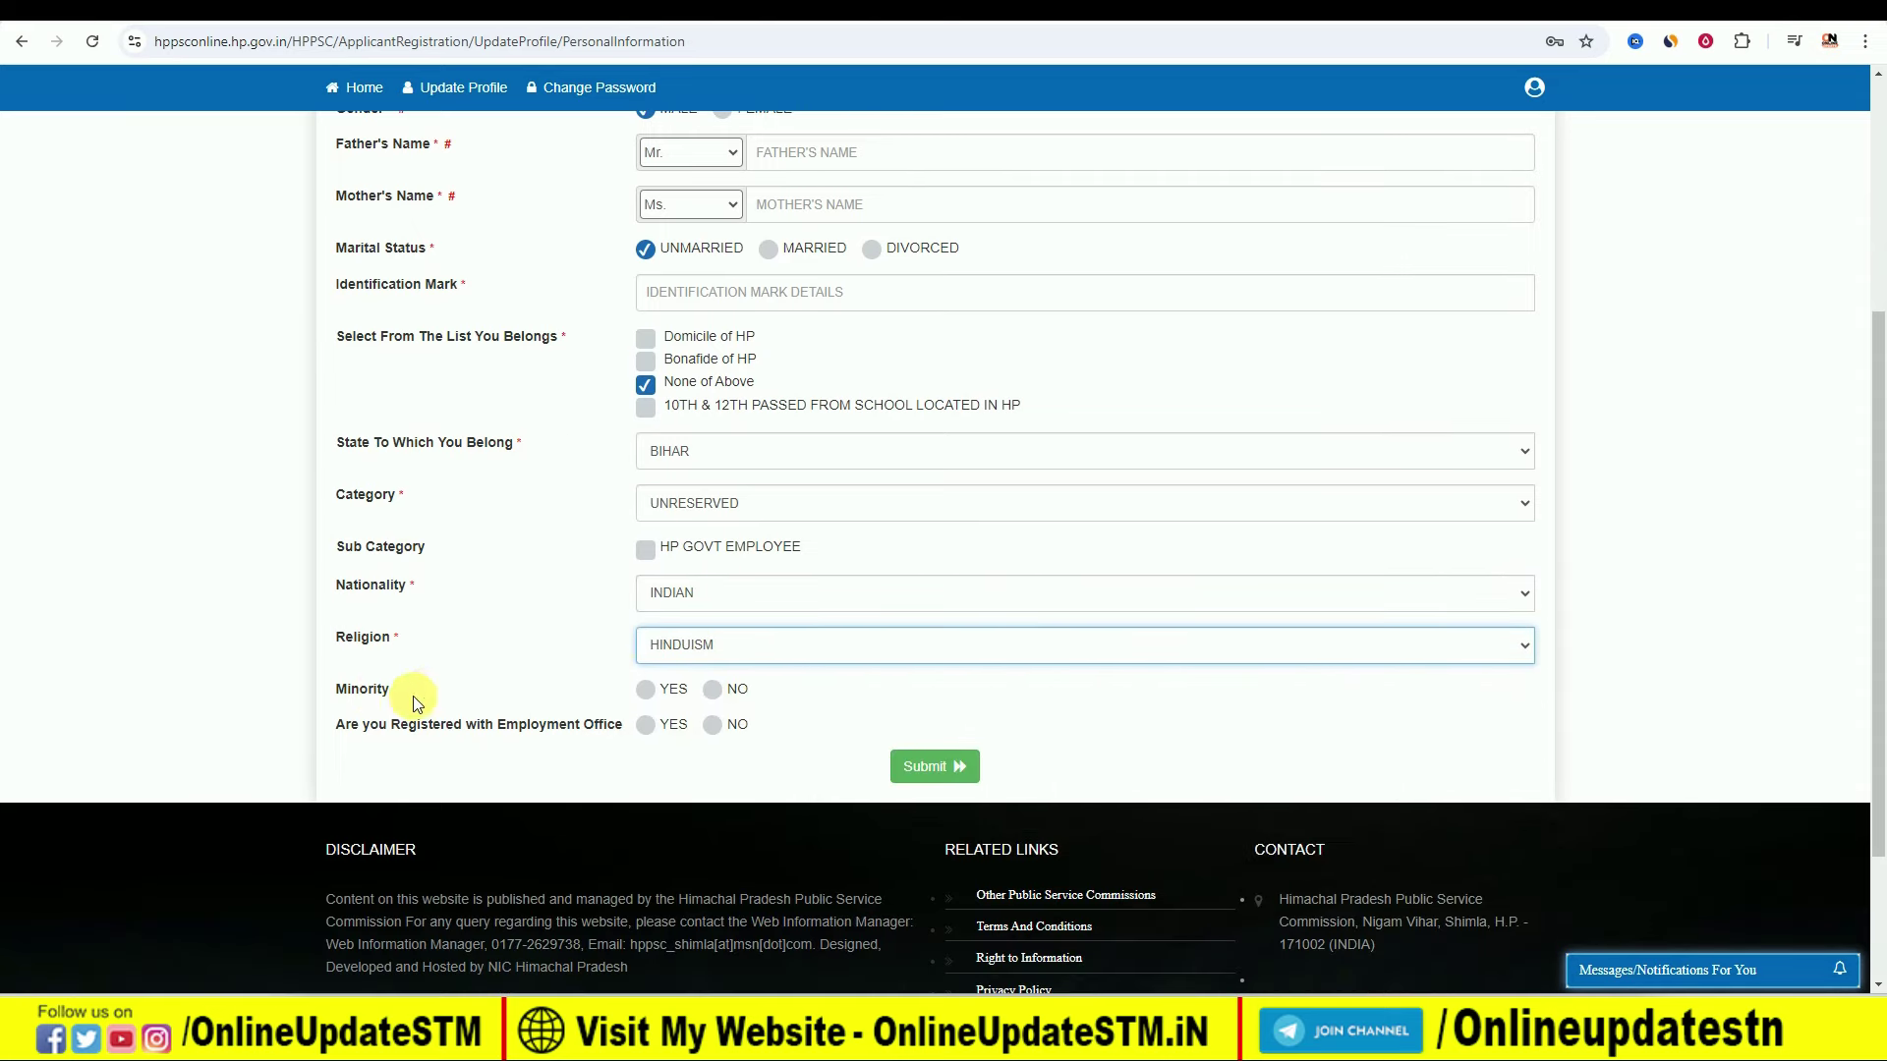
click(712, 690)
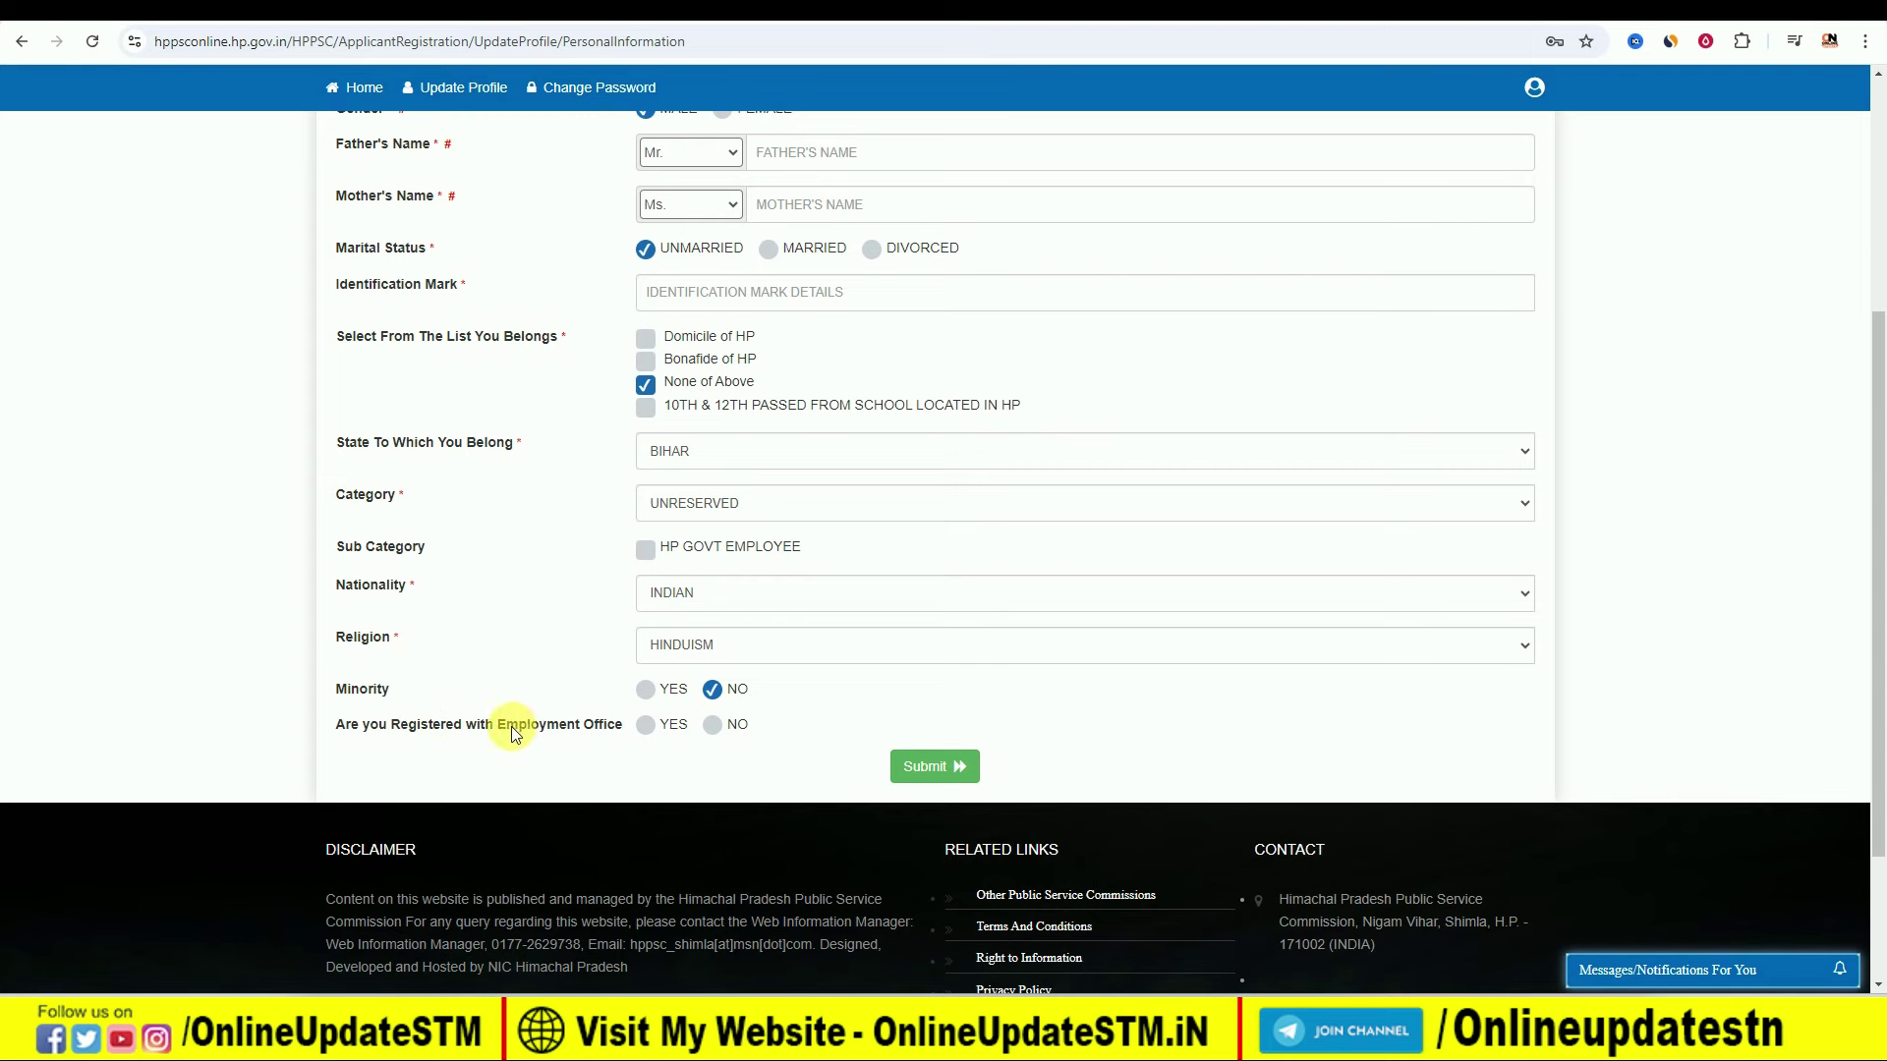
click(728, 723)
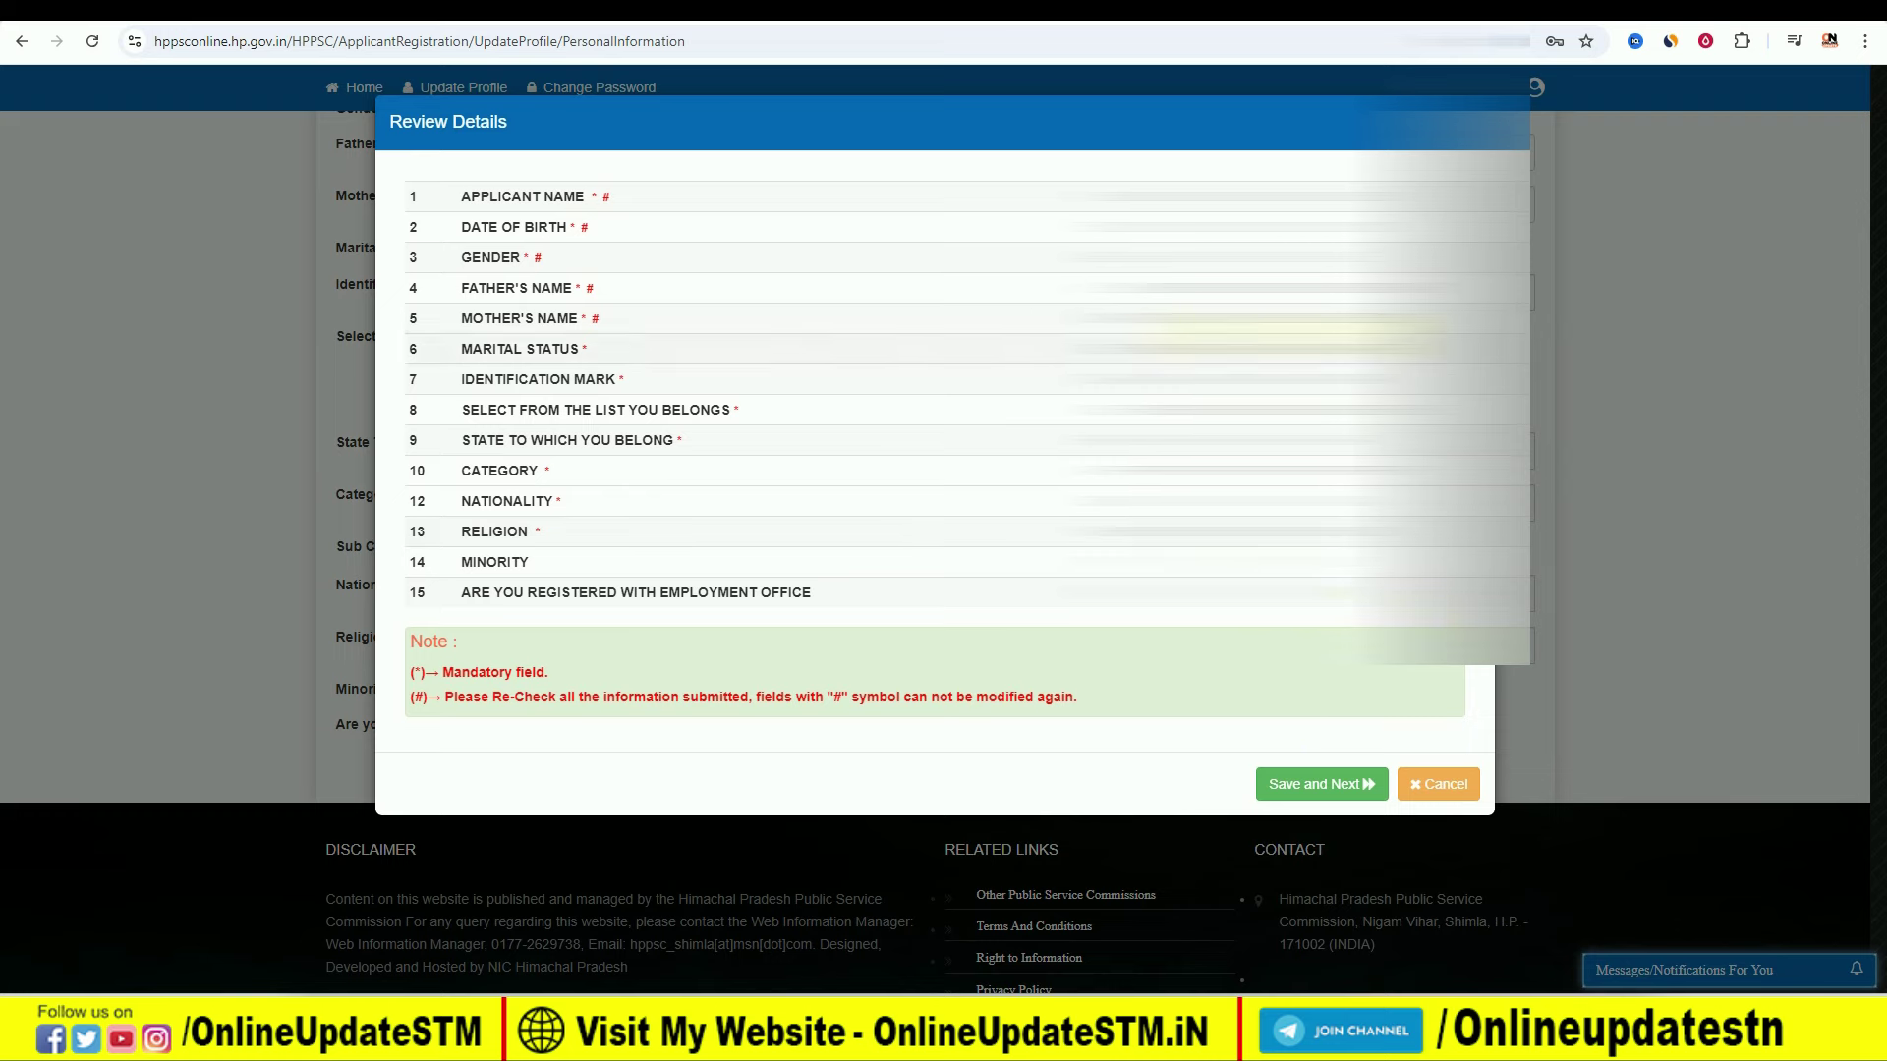
Step: Save the reviewed personal information and confirm with YES
click(1318, 784)
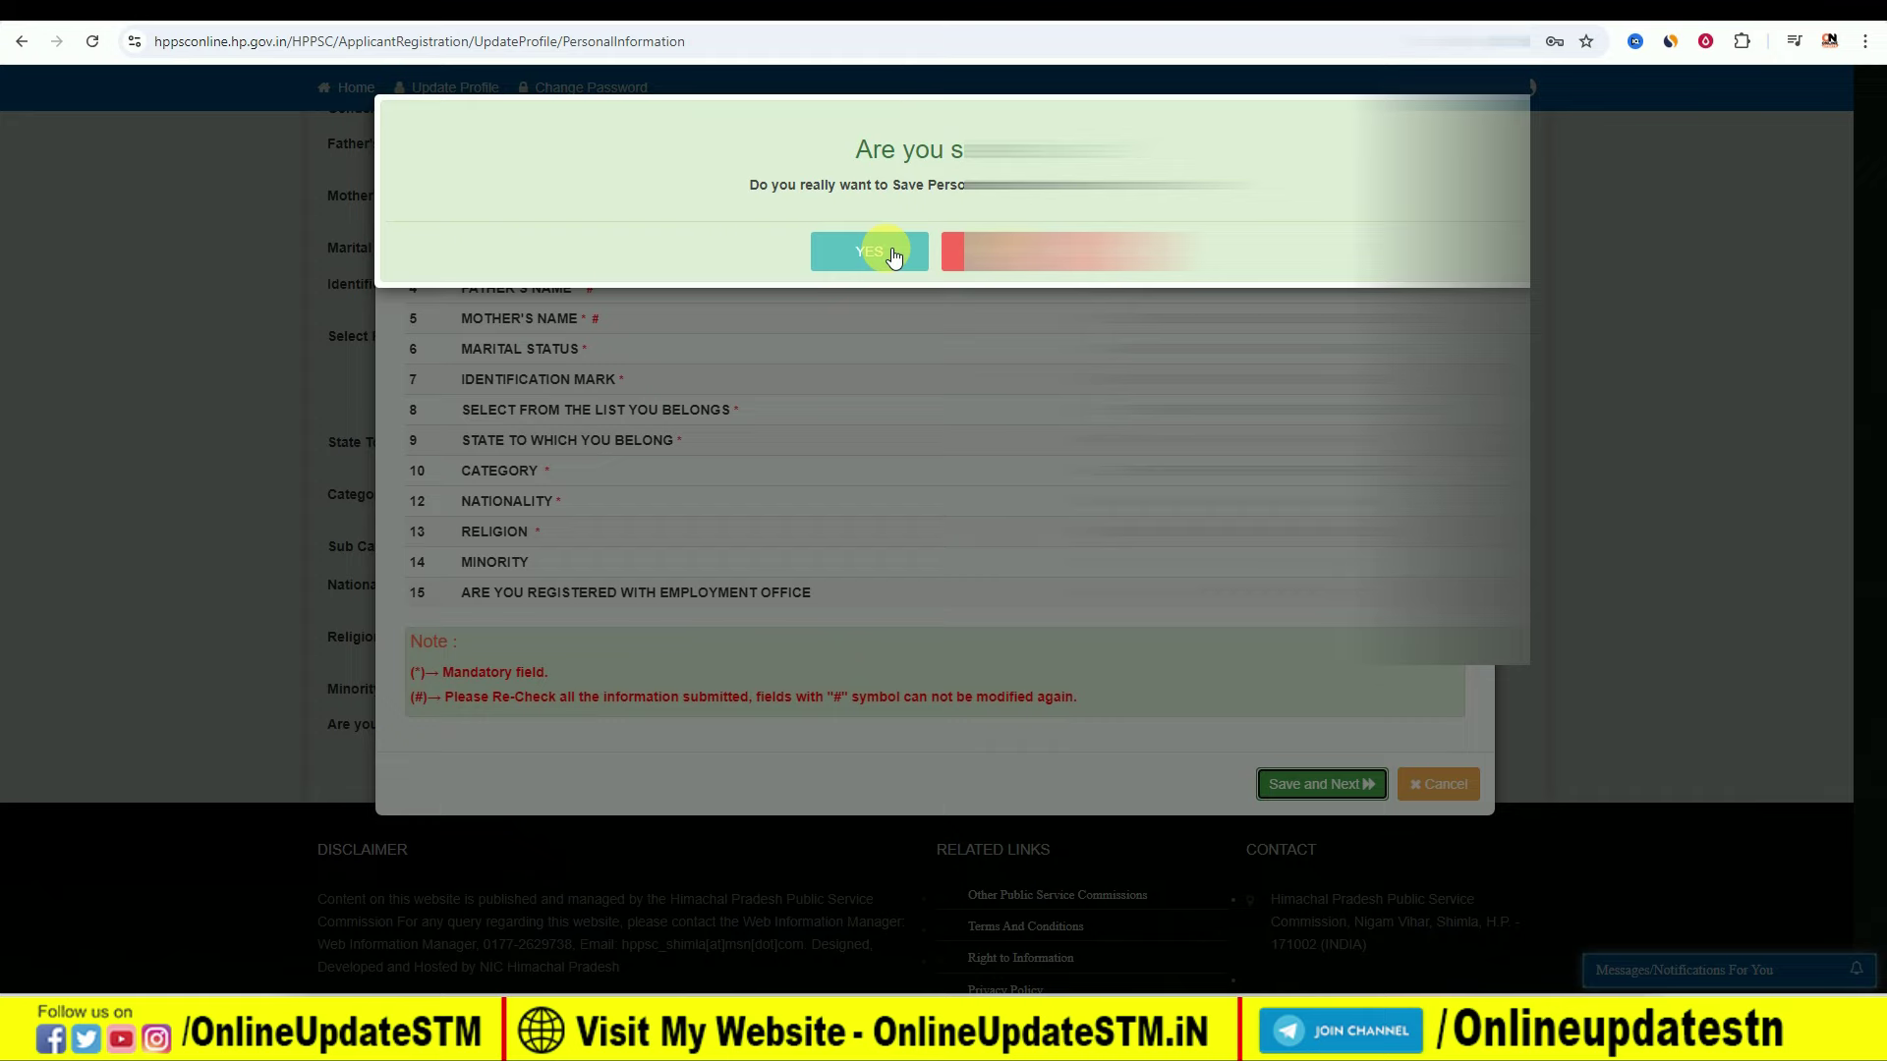
click(892, 258)
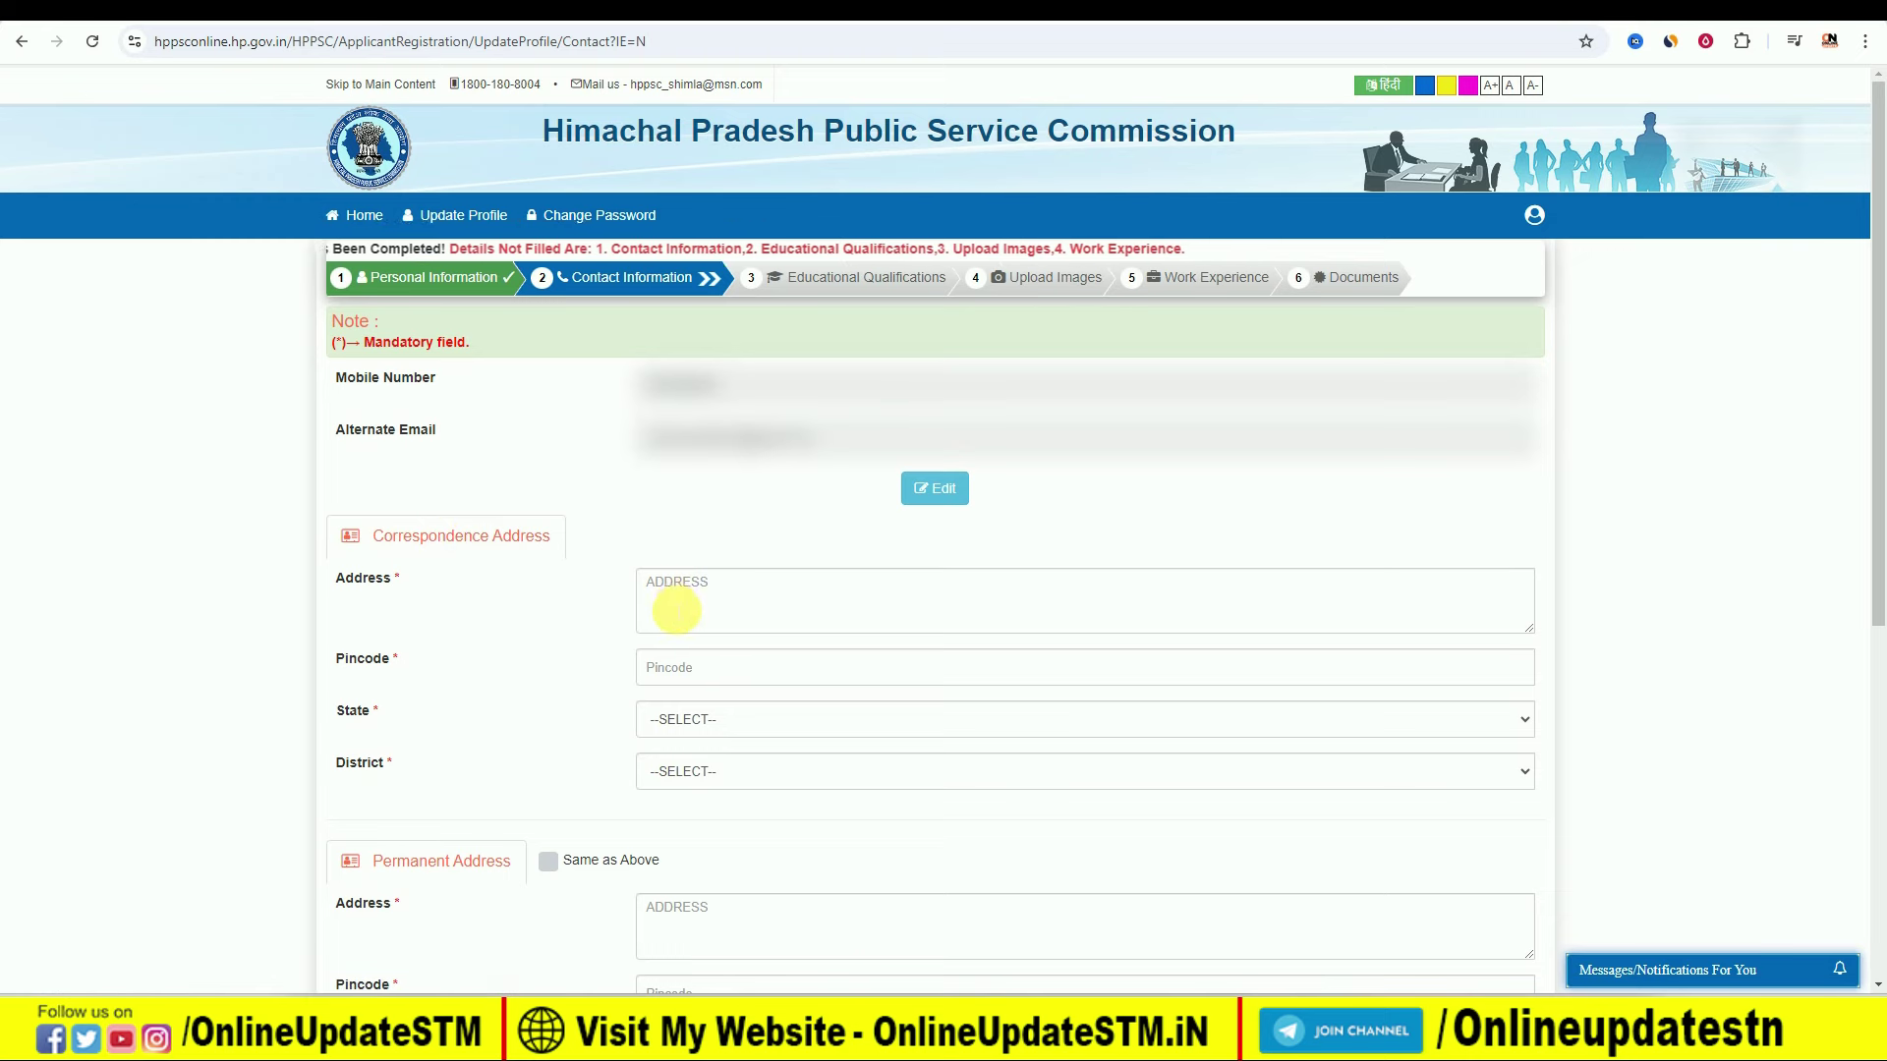
Step: Enter 'VILL-.PO-.PS' as the correspondence address, with state BIHAR and district SITAMARHI
click(682, 601)
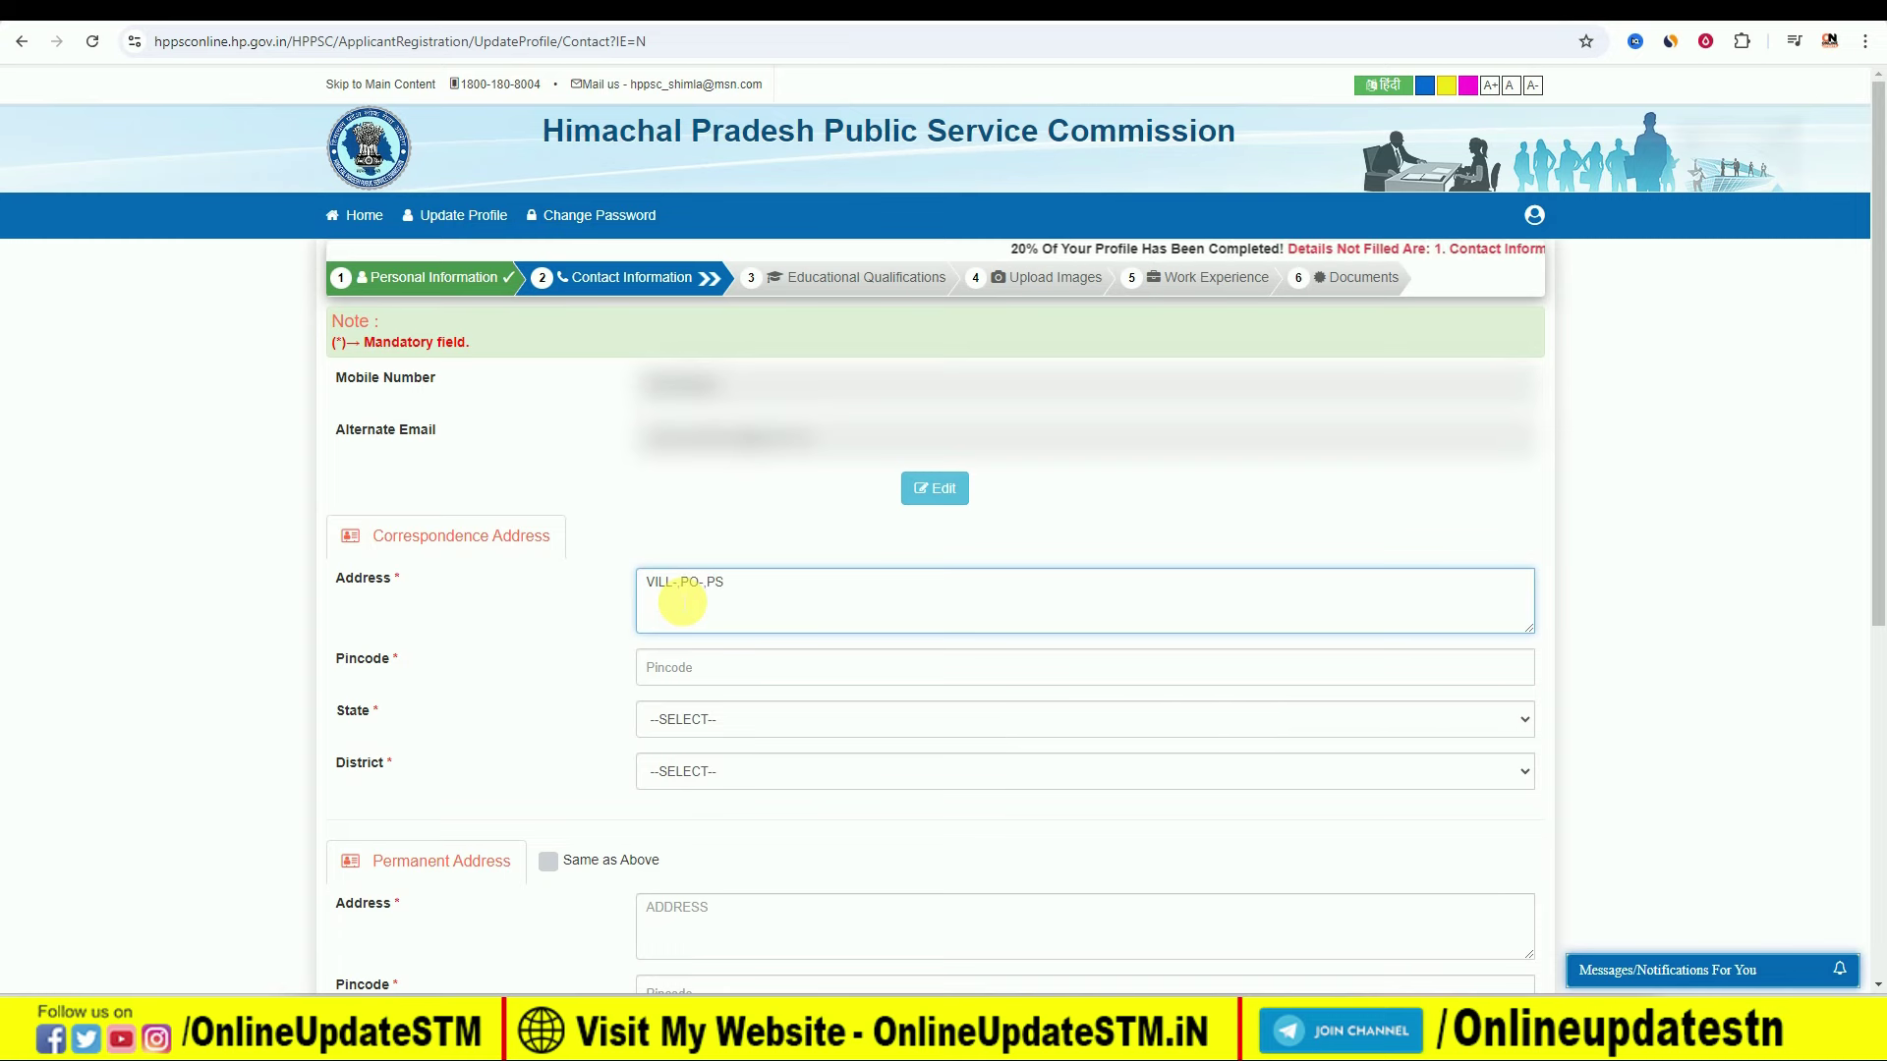
text(VILL-.PO-.PS)
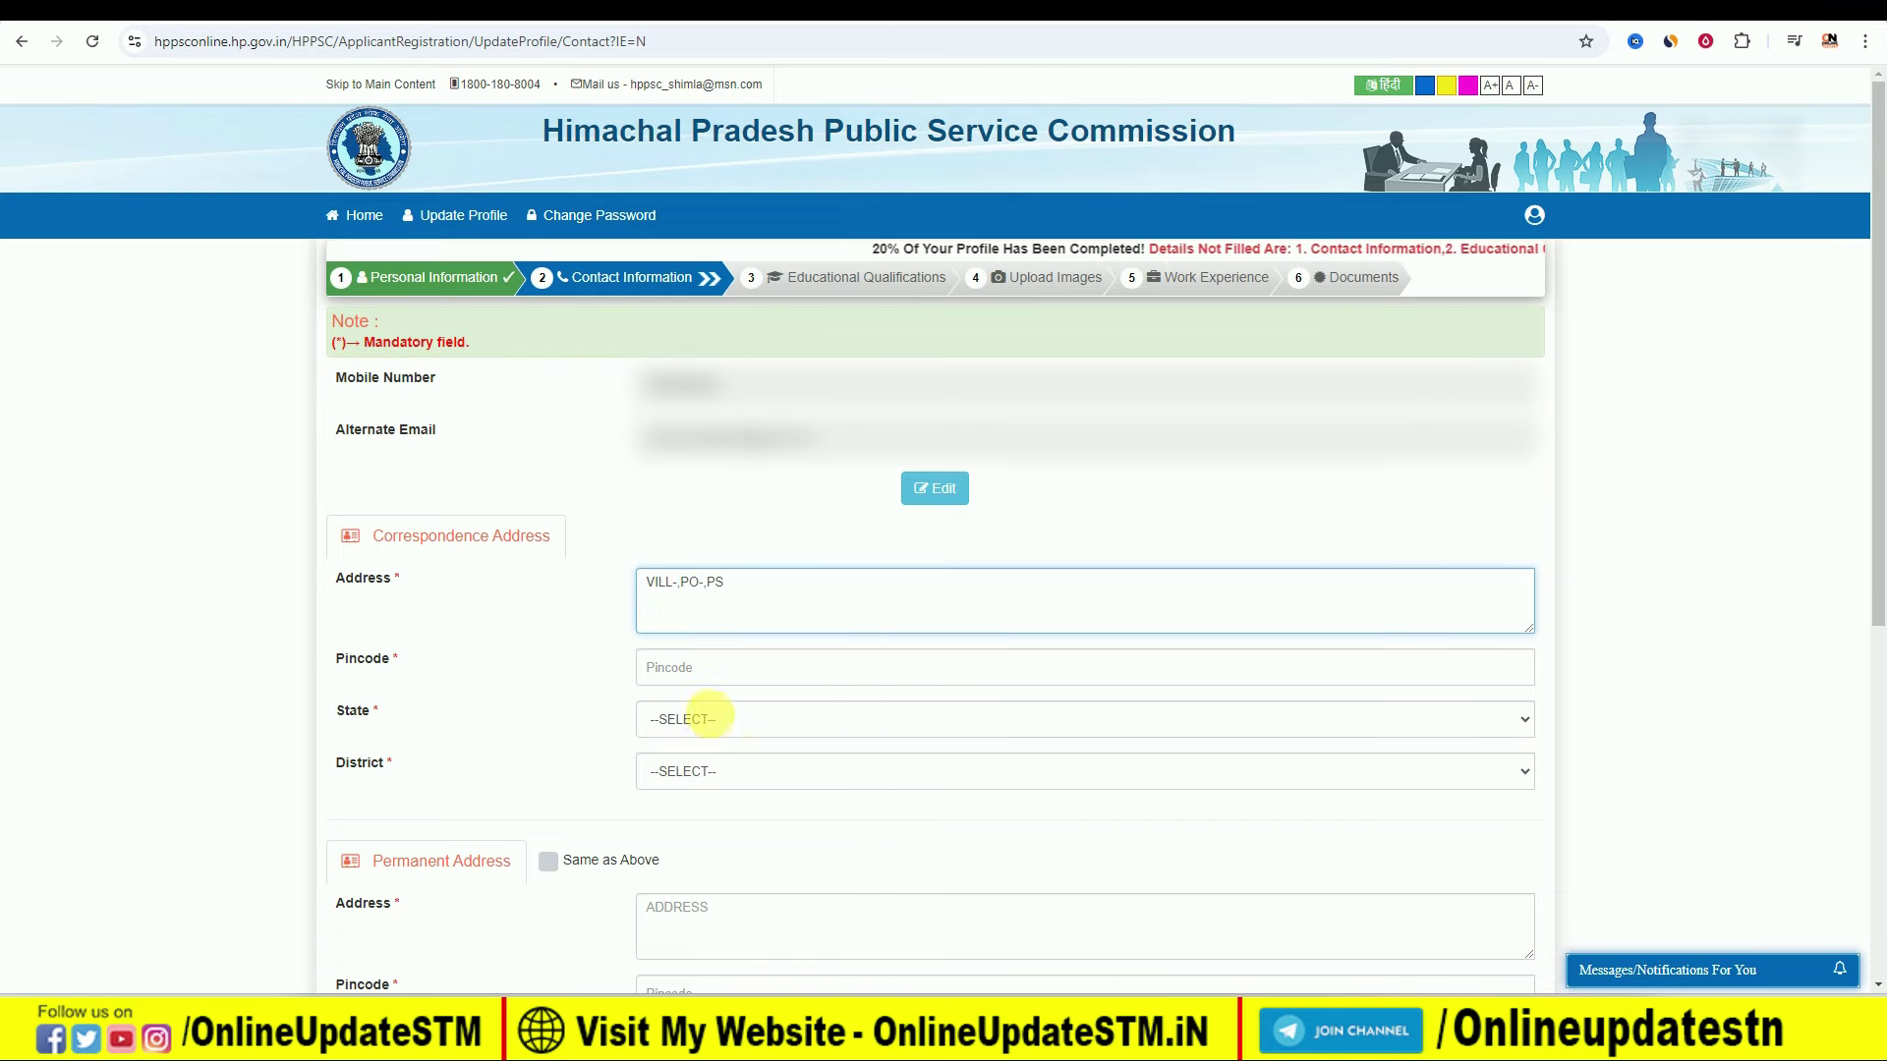
click(716, 722)
click(721, 379)
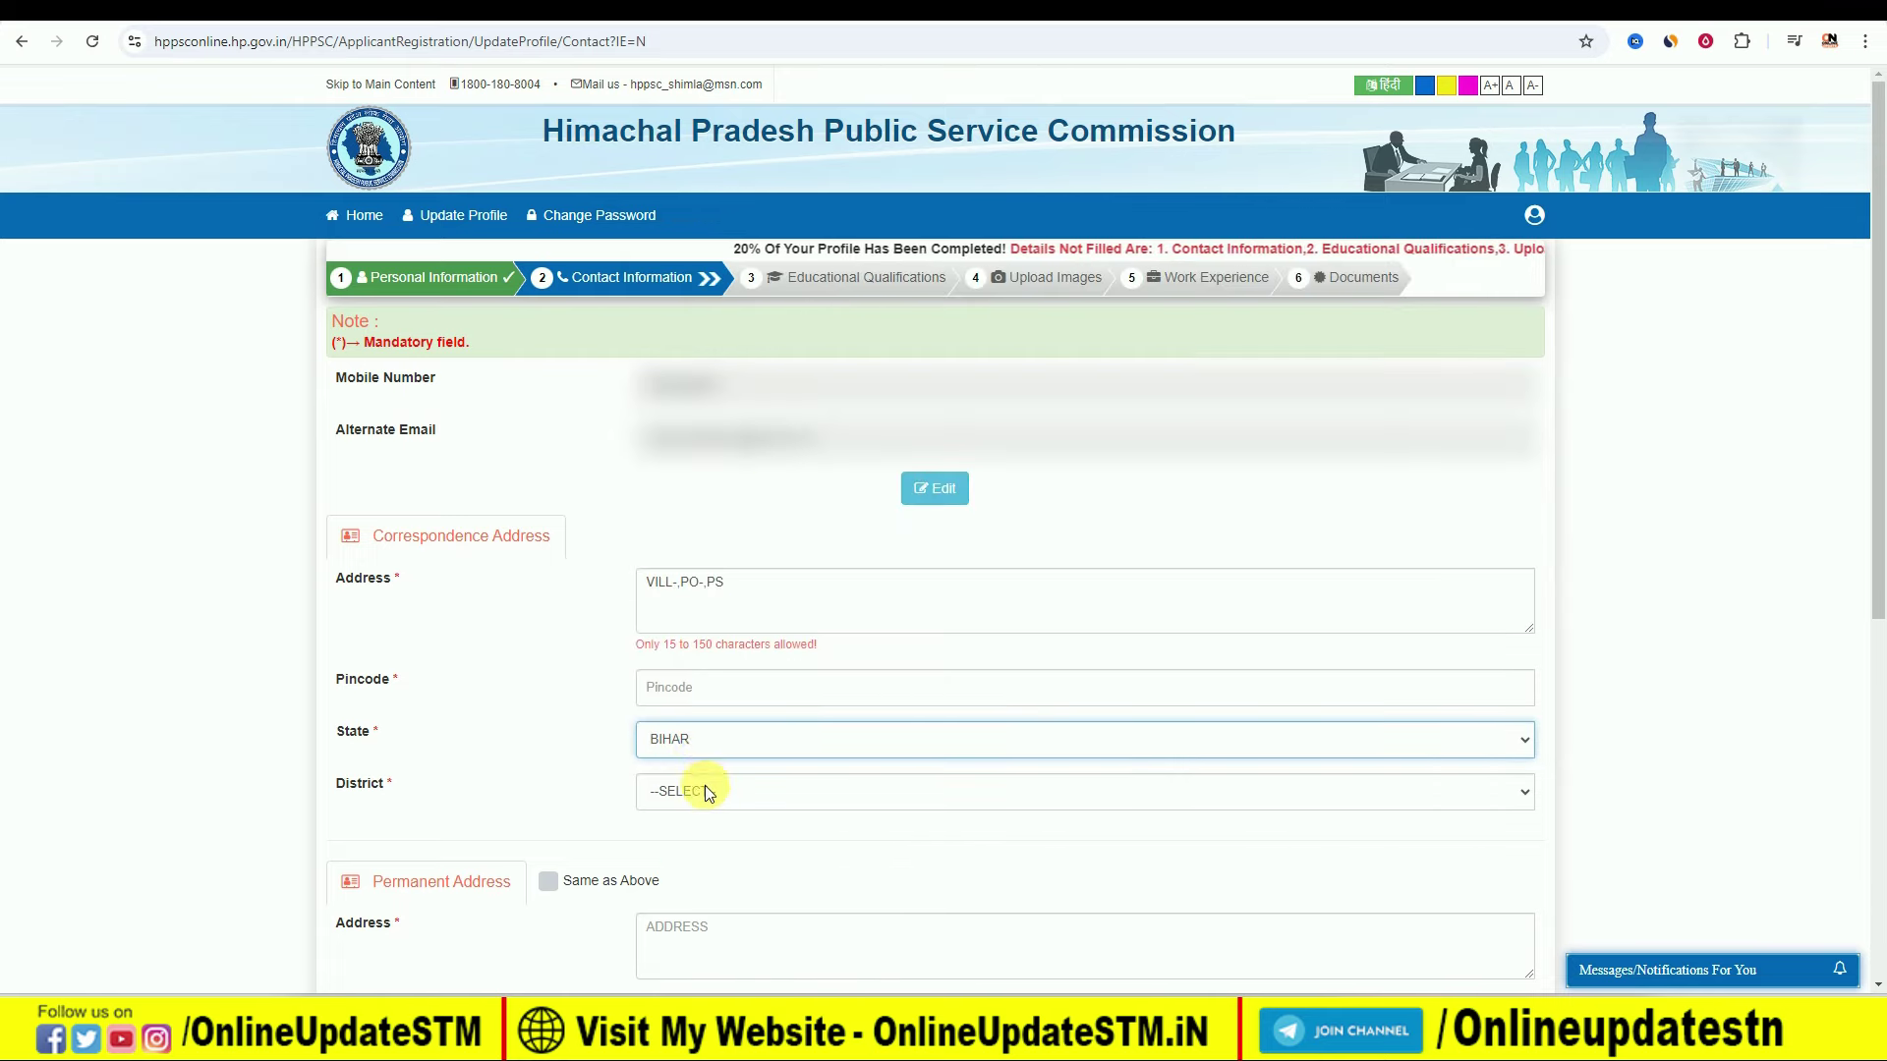
click(705, 789)
scroll(770, 604, down, 5)
click(763, 671)
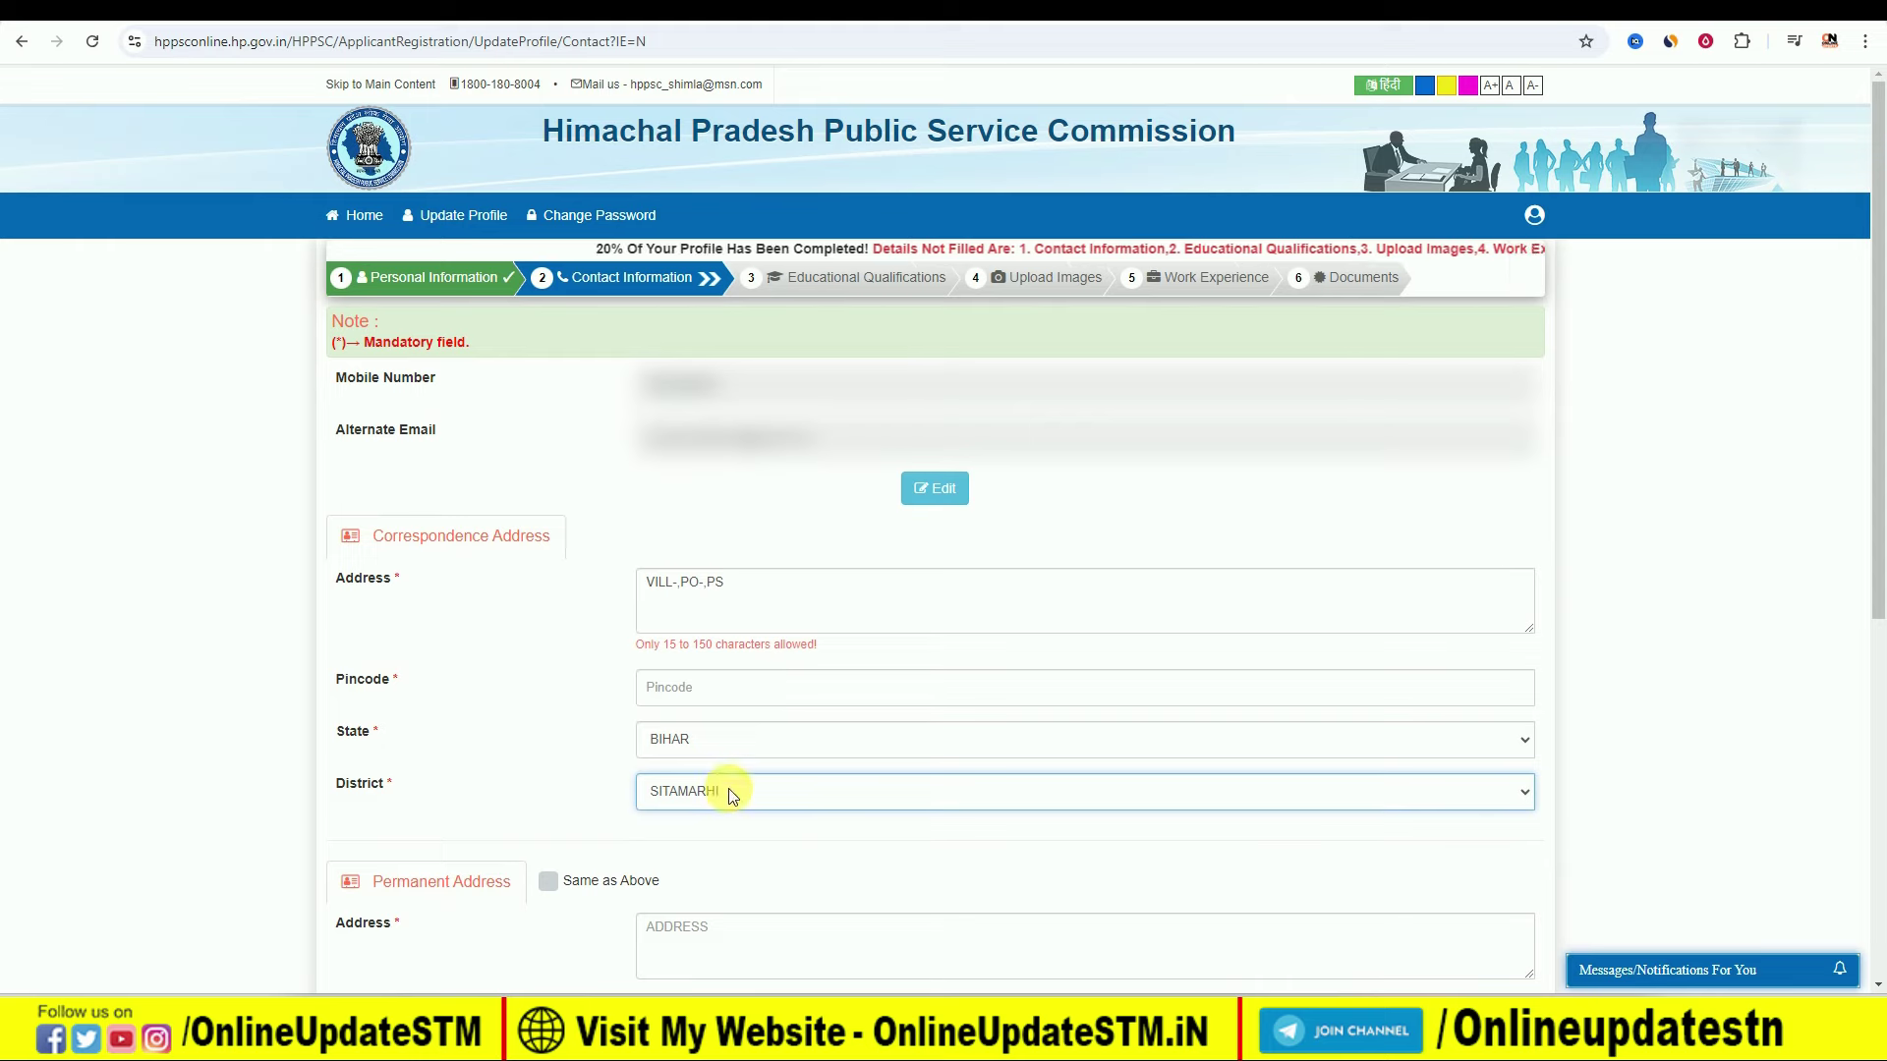
scroll(530, 875, down, 1)
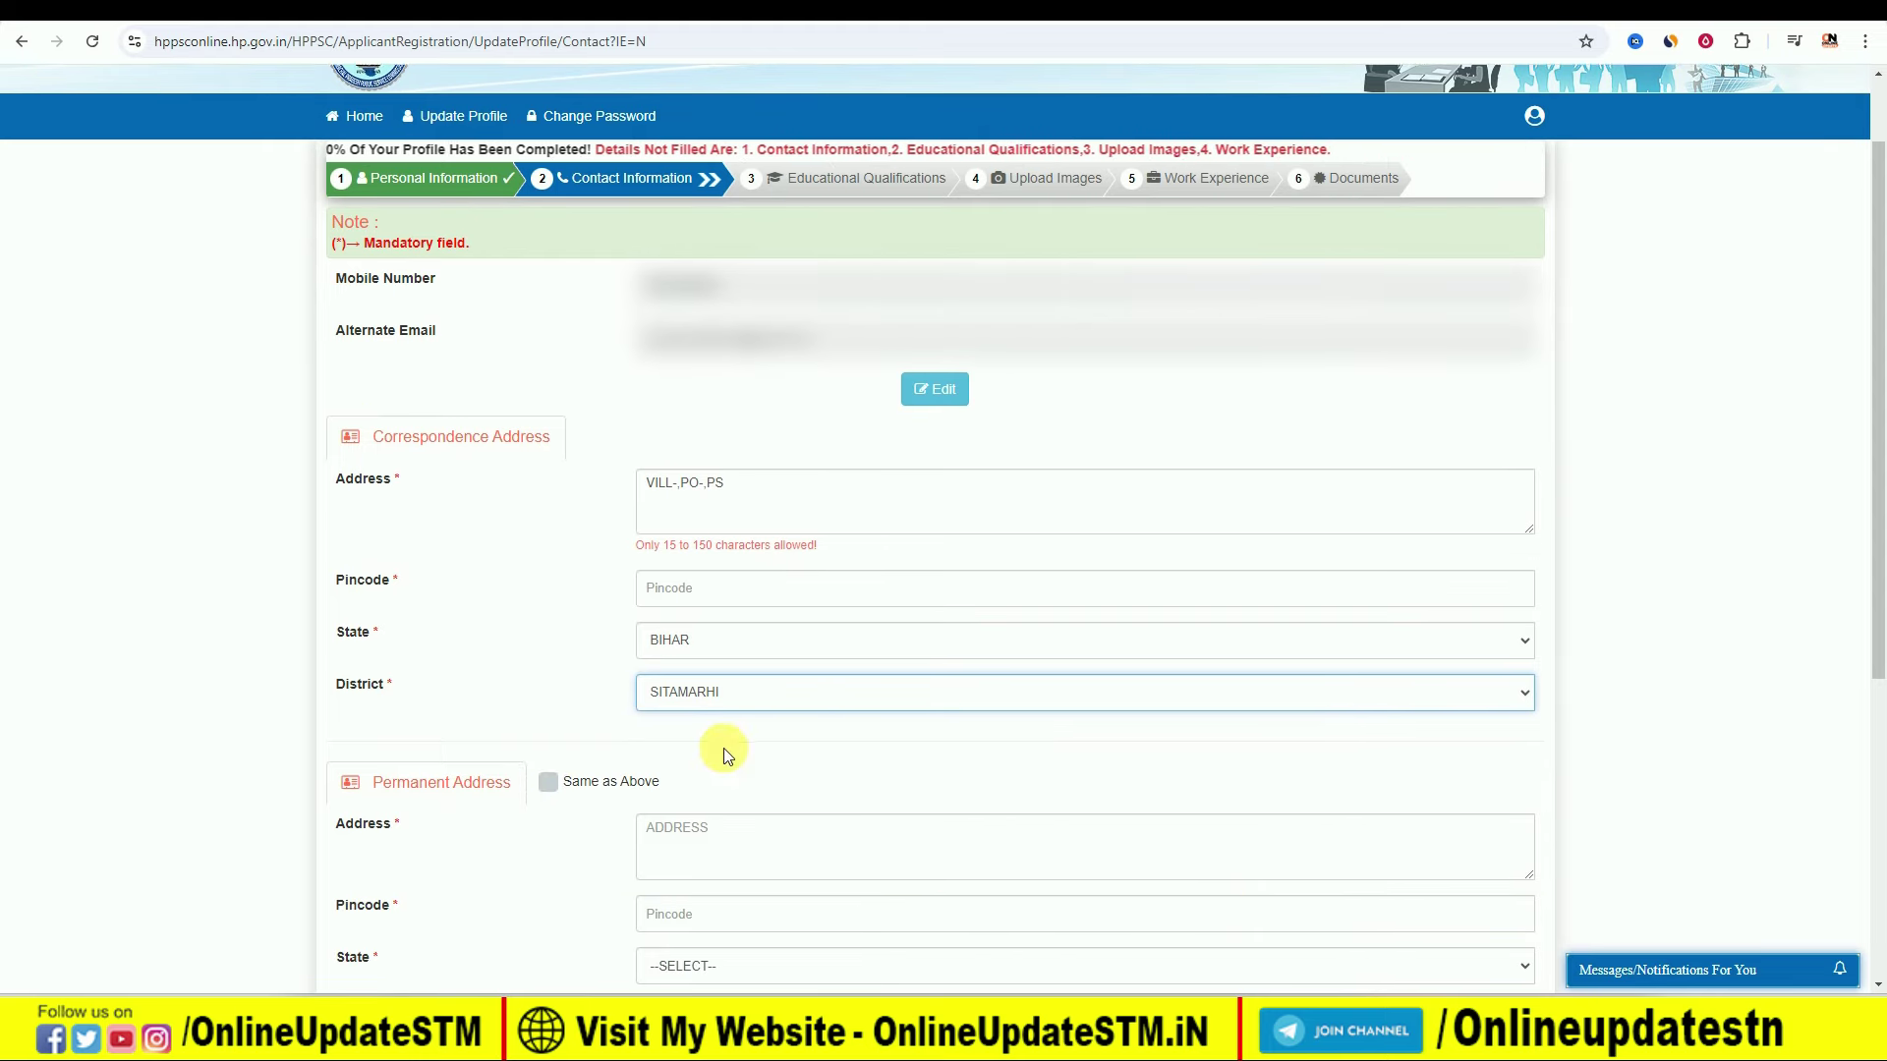
scroll(755, 660, down, 2)
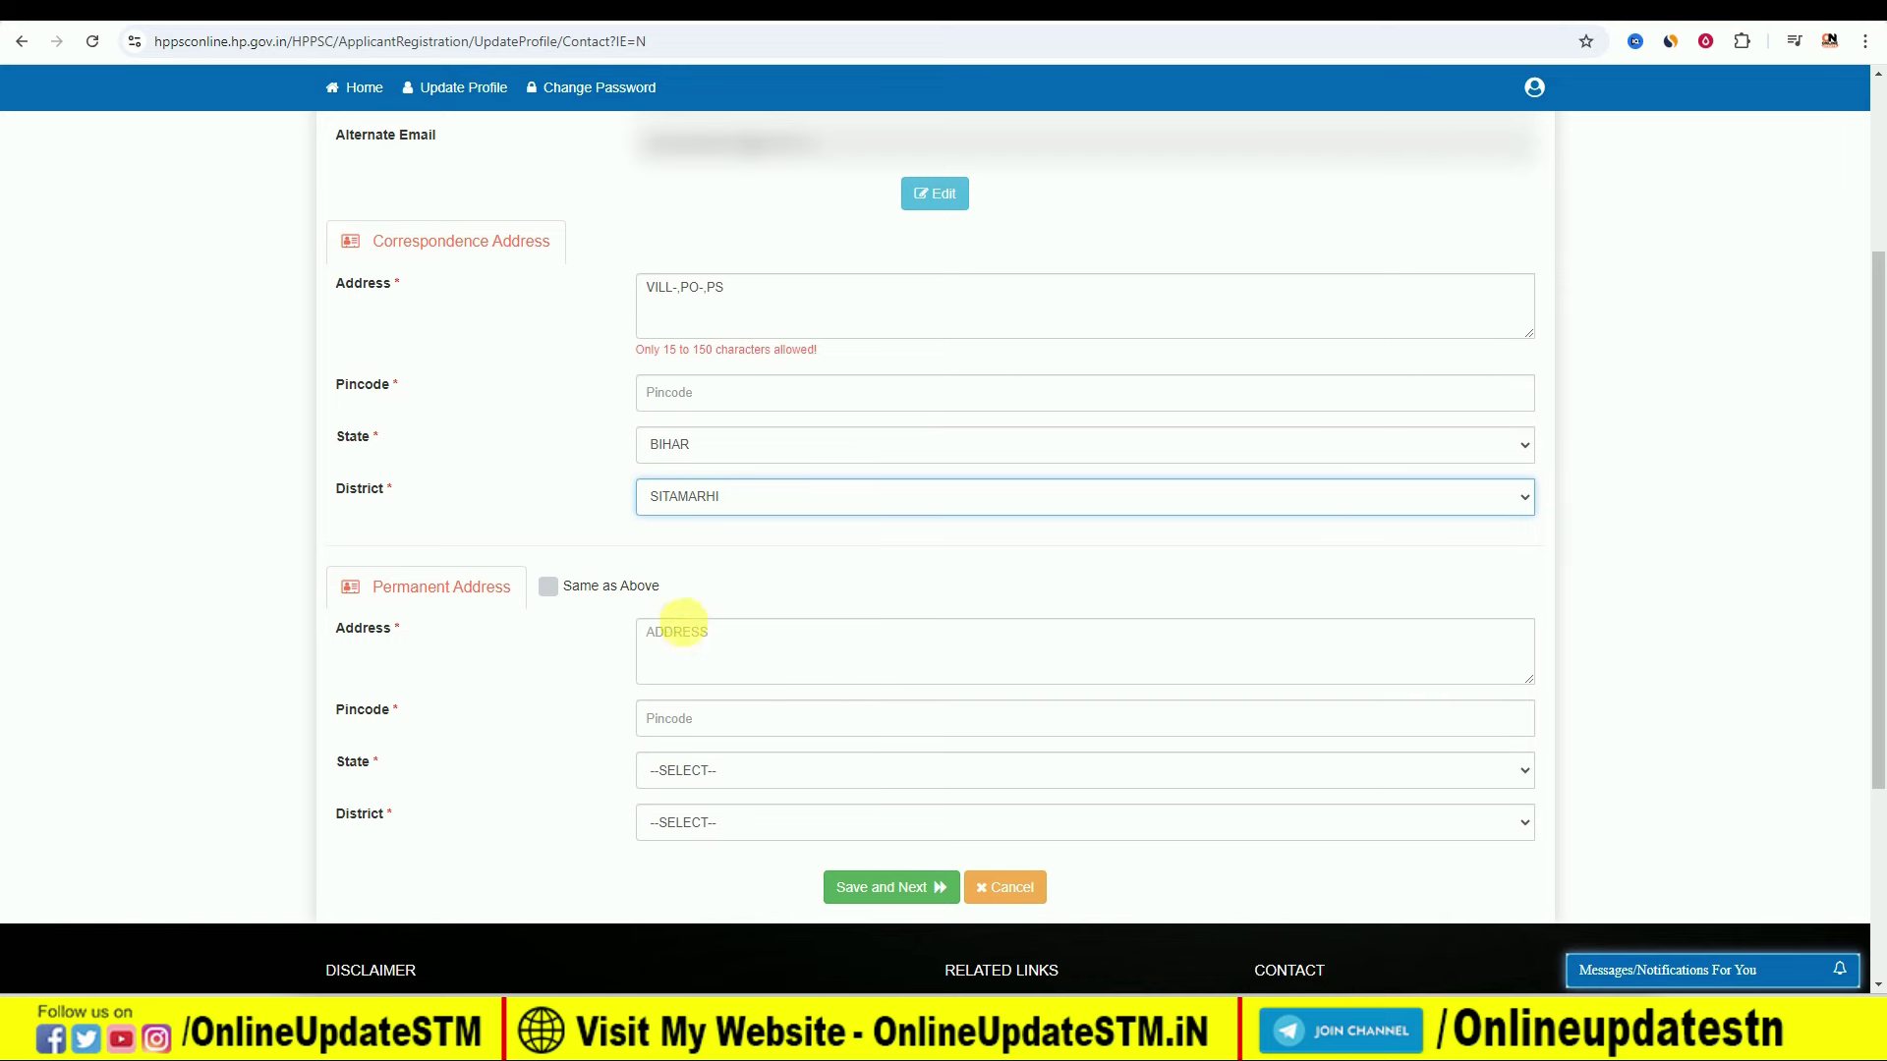
Step: Save the contact details and start a MATRICULATION, 10TH, GENERAL qualification entry
click(867, 896)
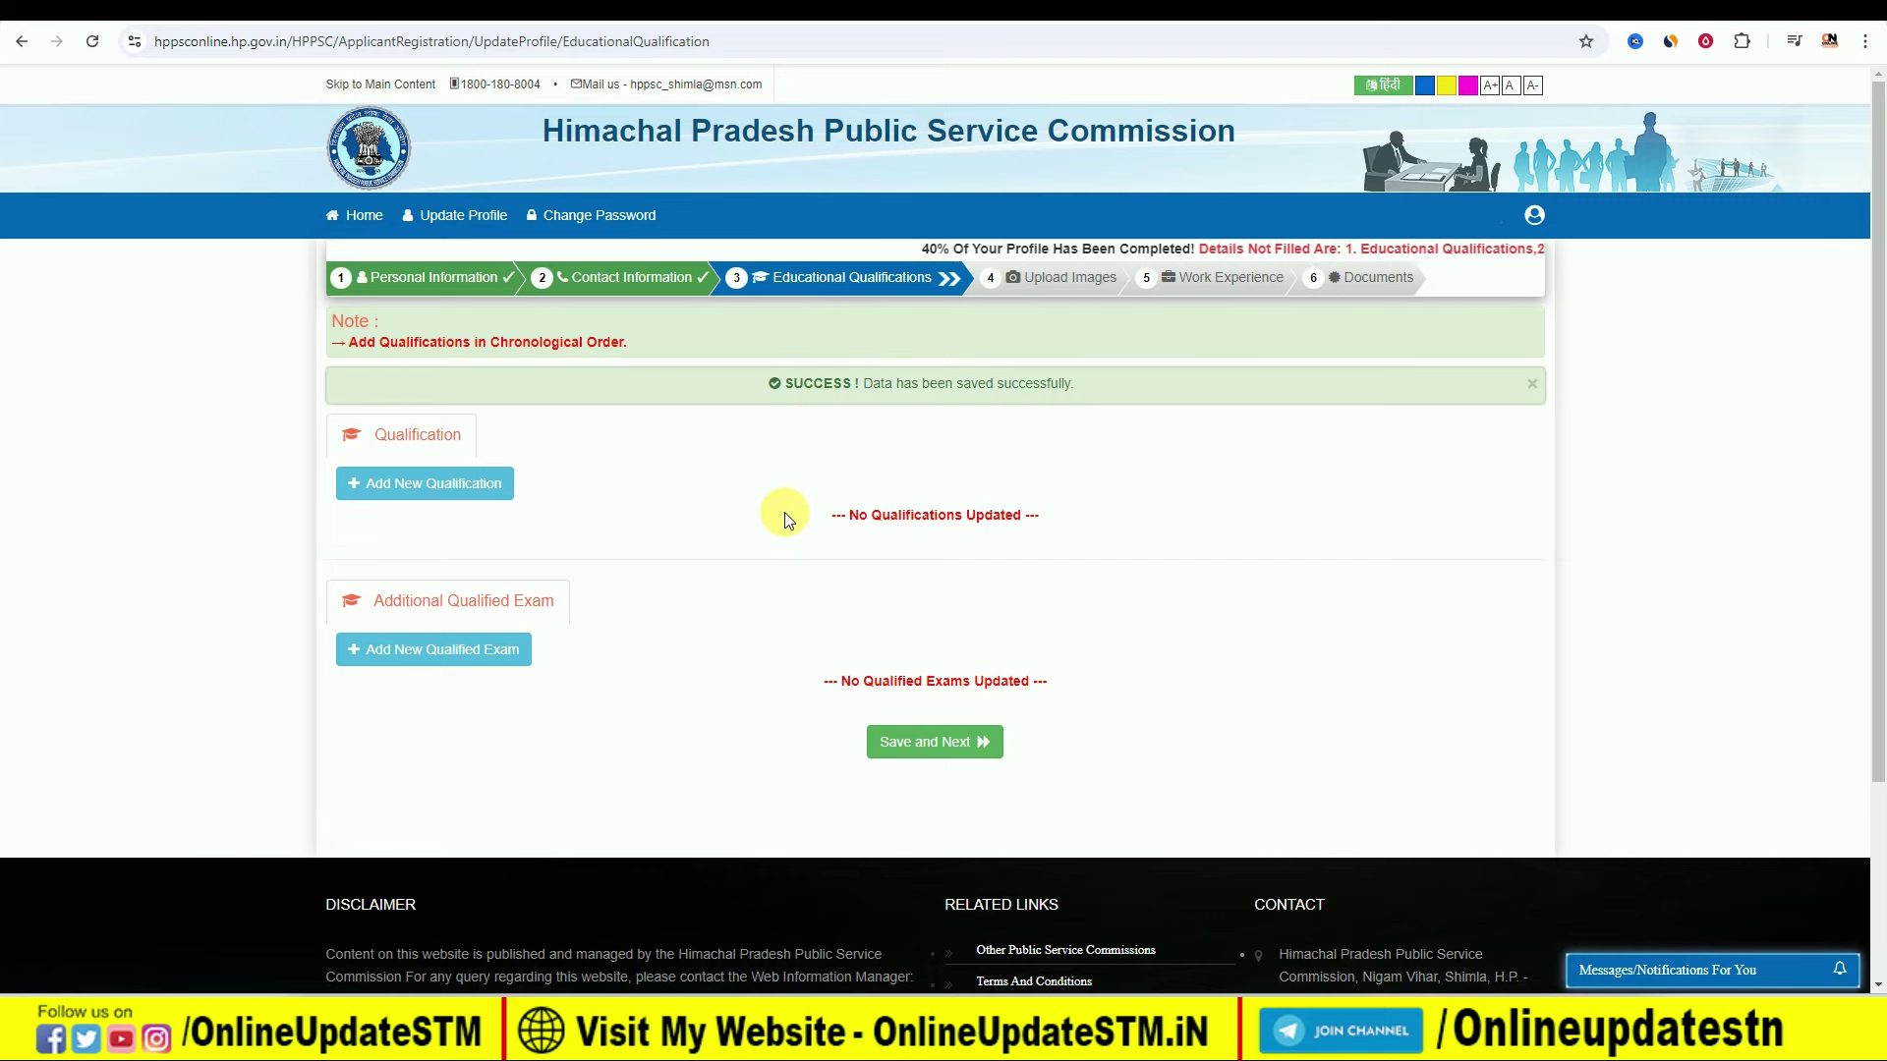
click(420, 483)
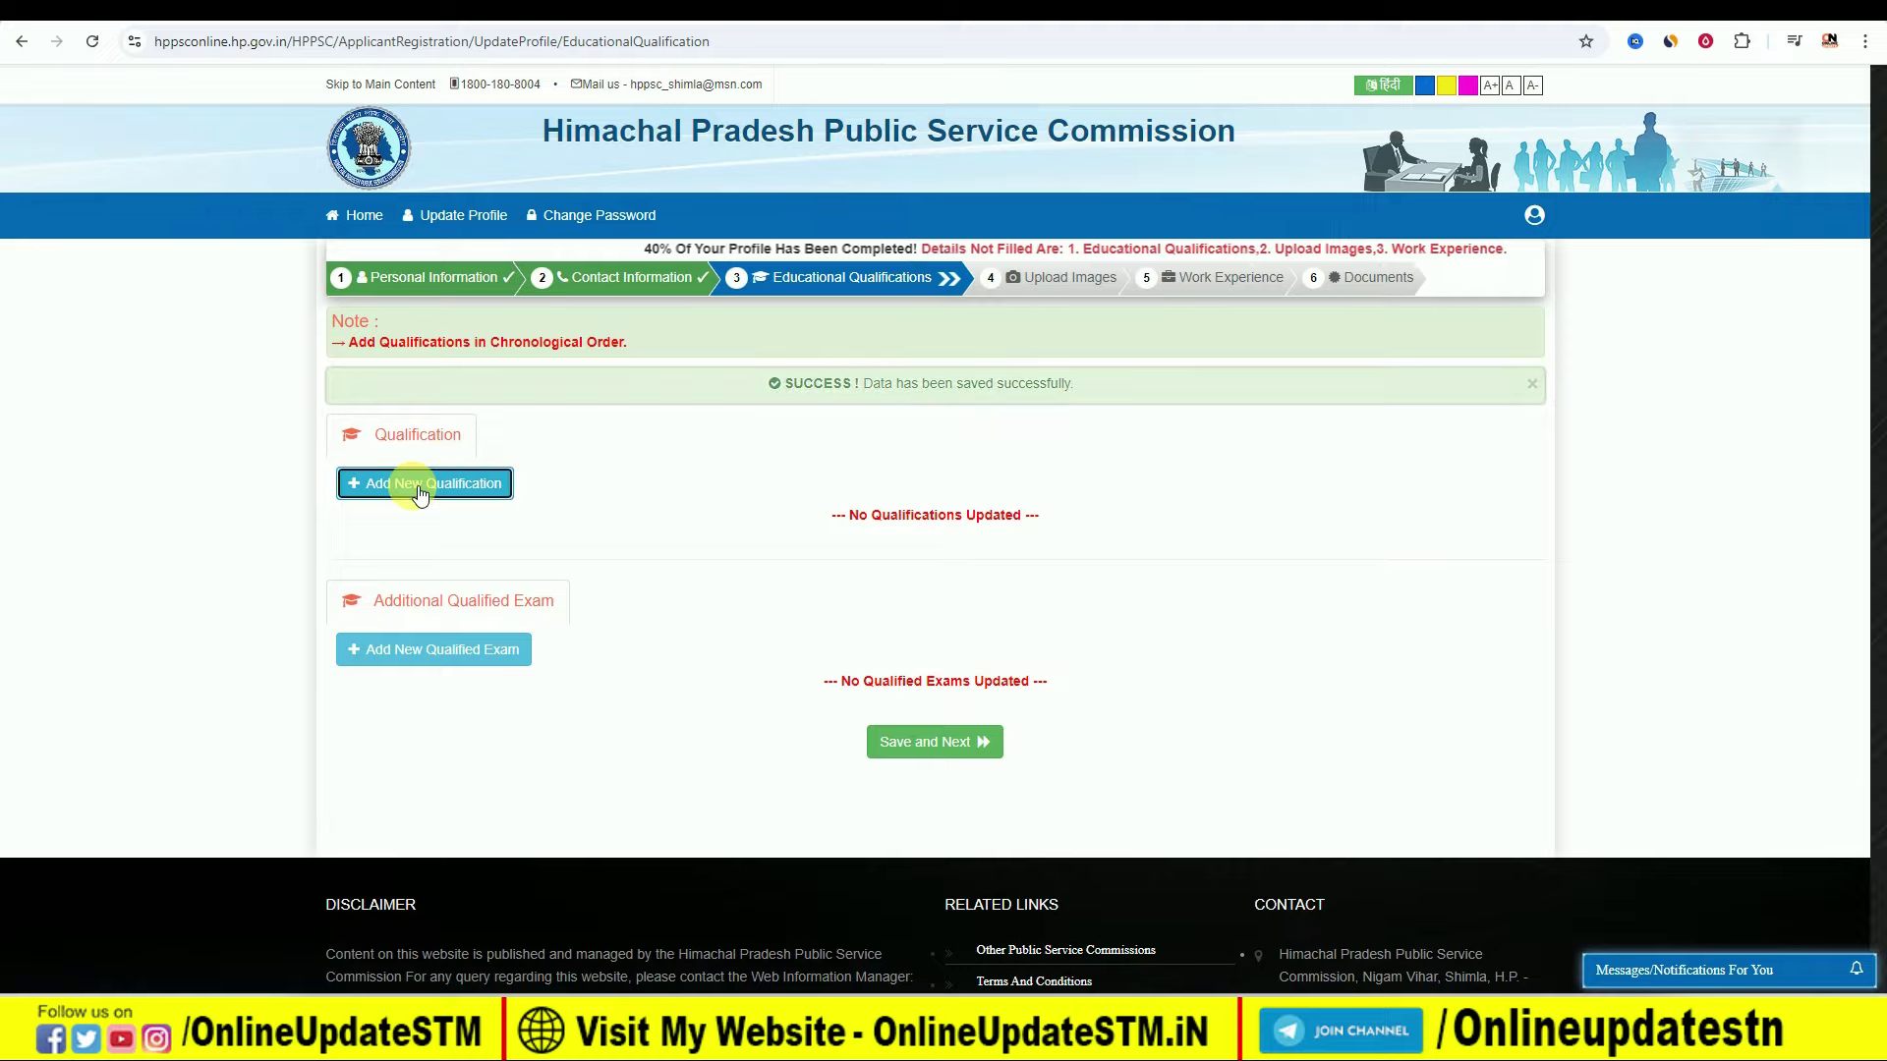
click(633, 206)
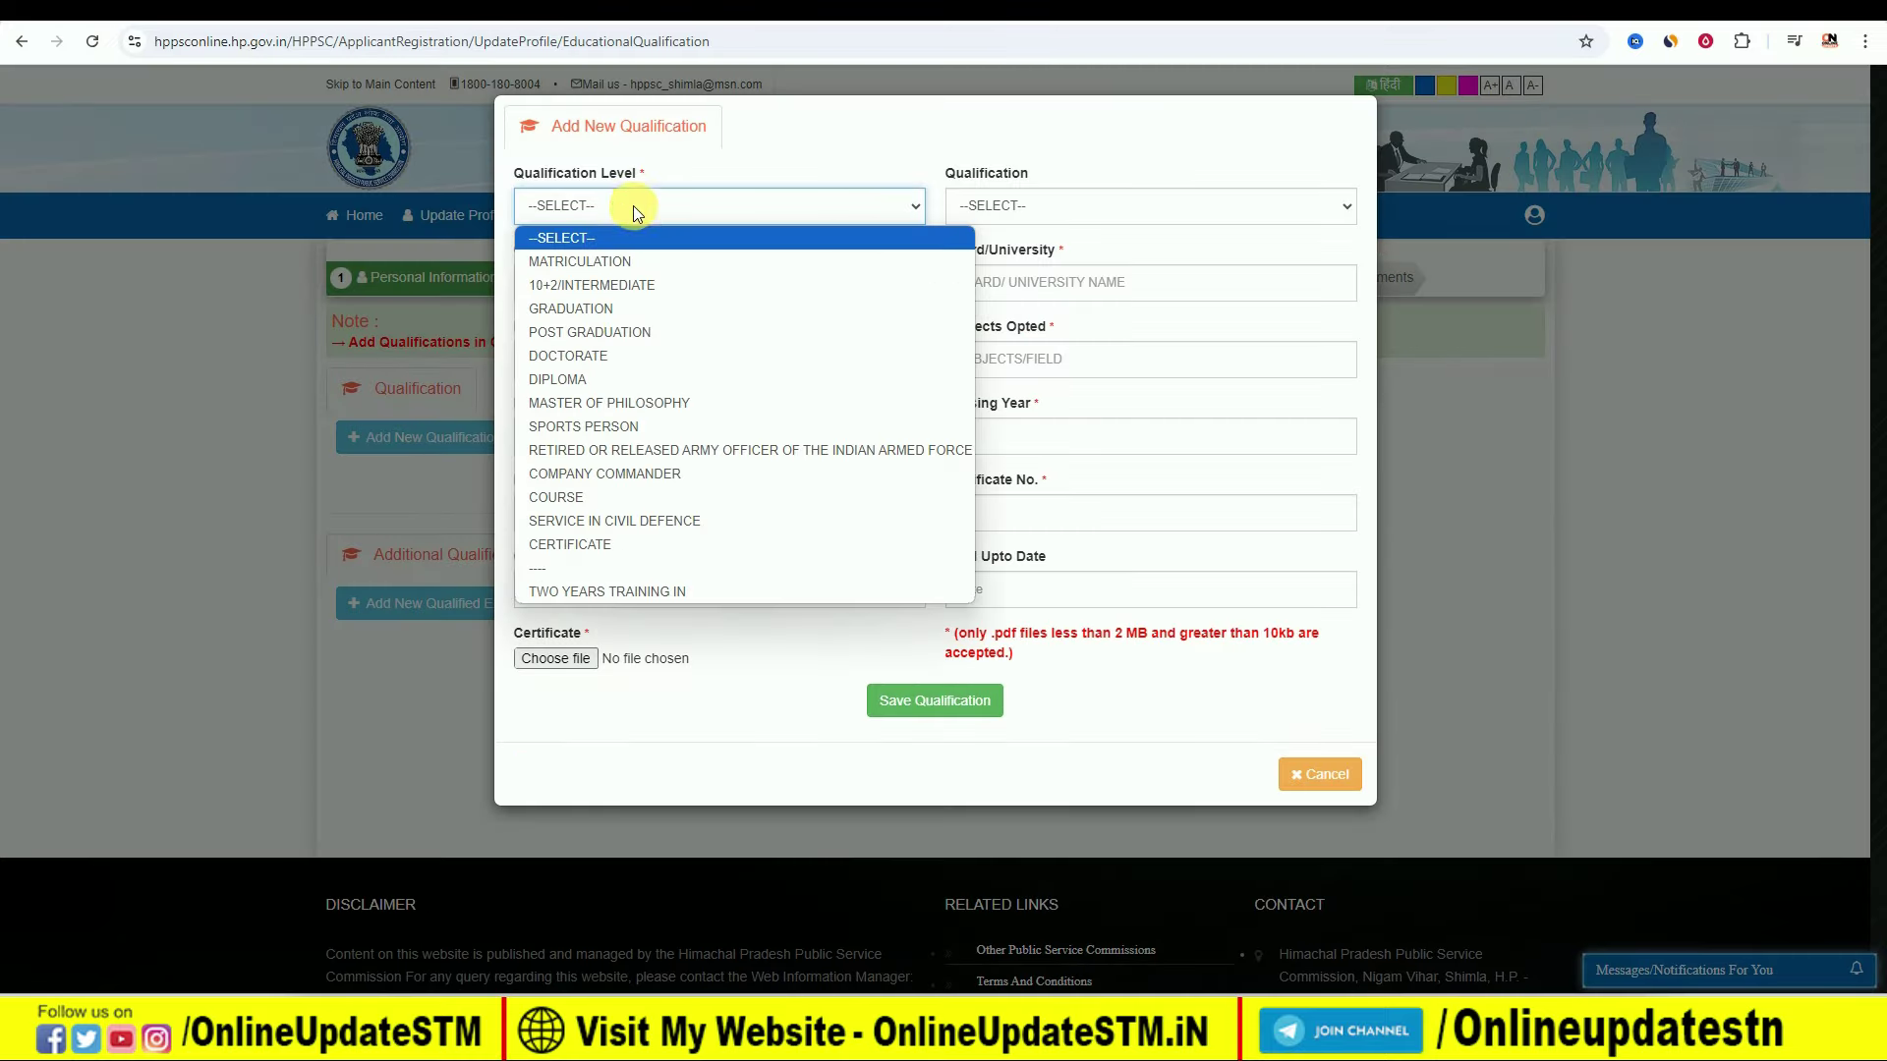
click(635, 259)
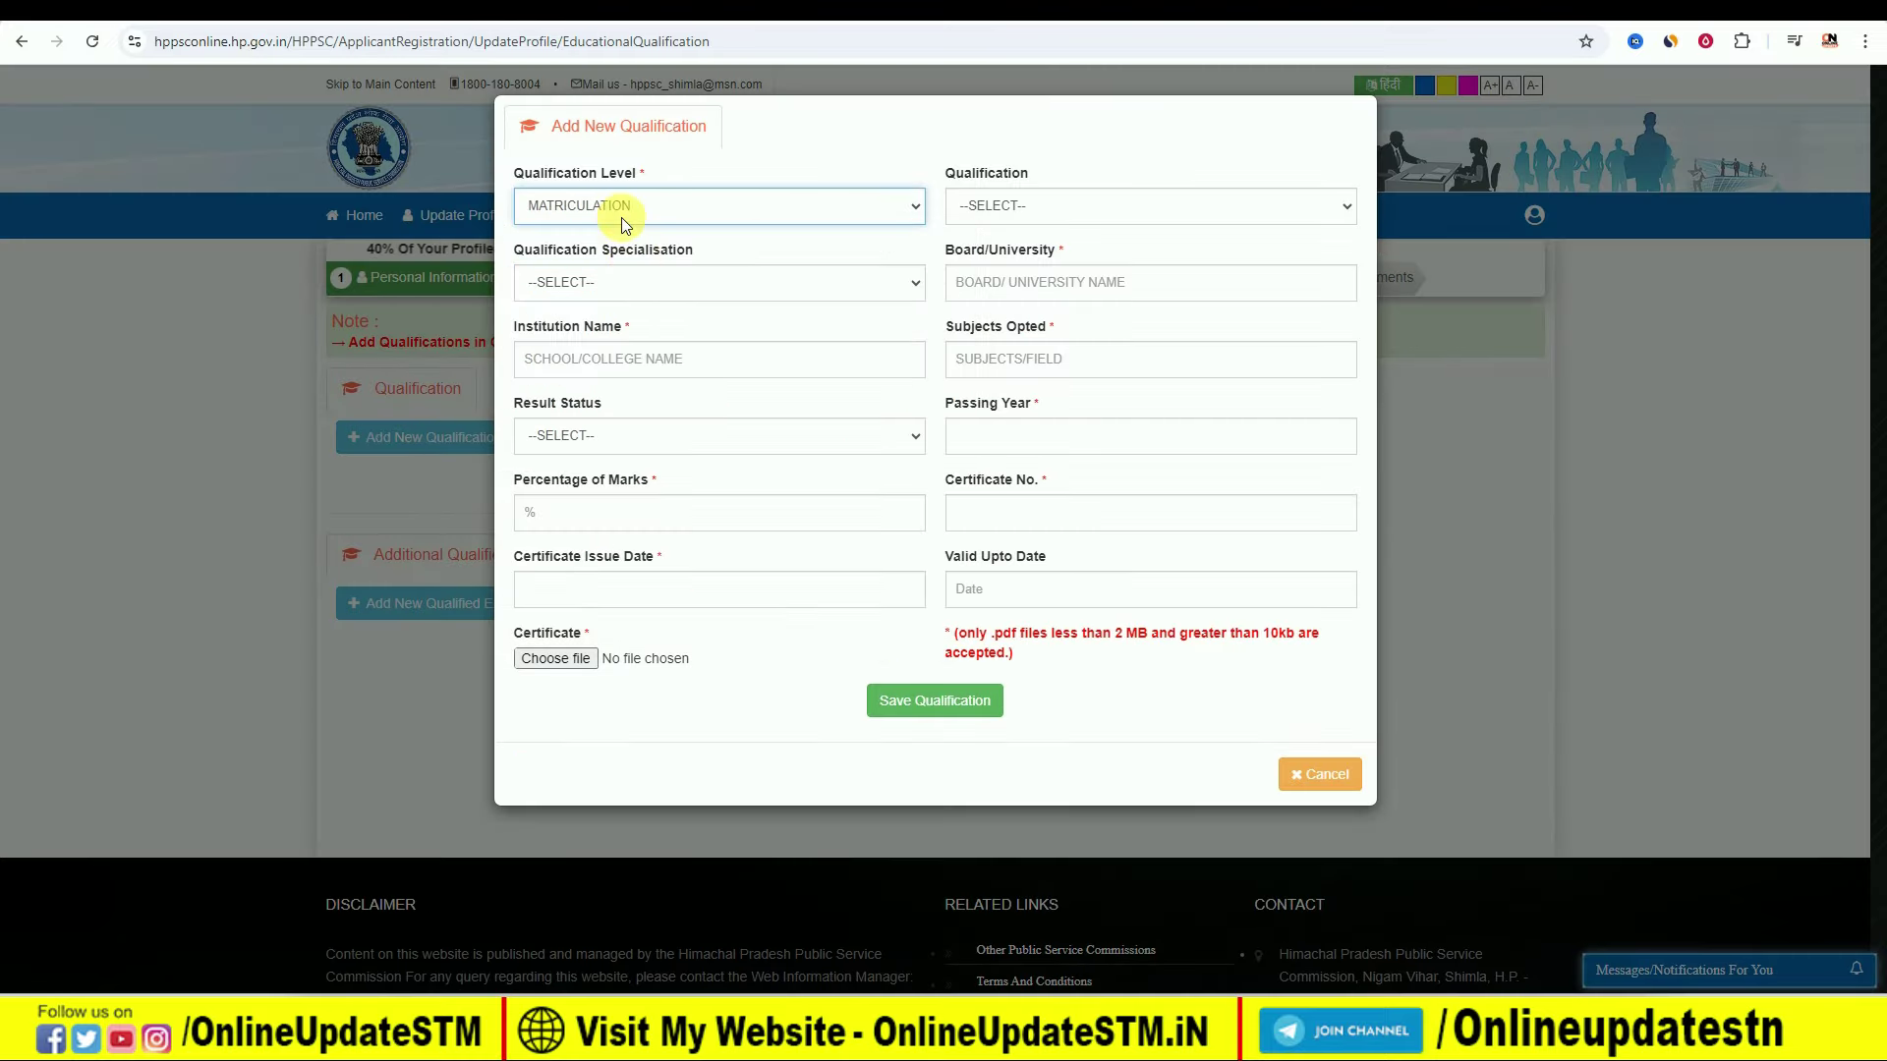
click(989, 197)
click(990, 263)
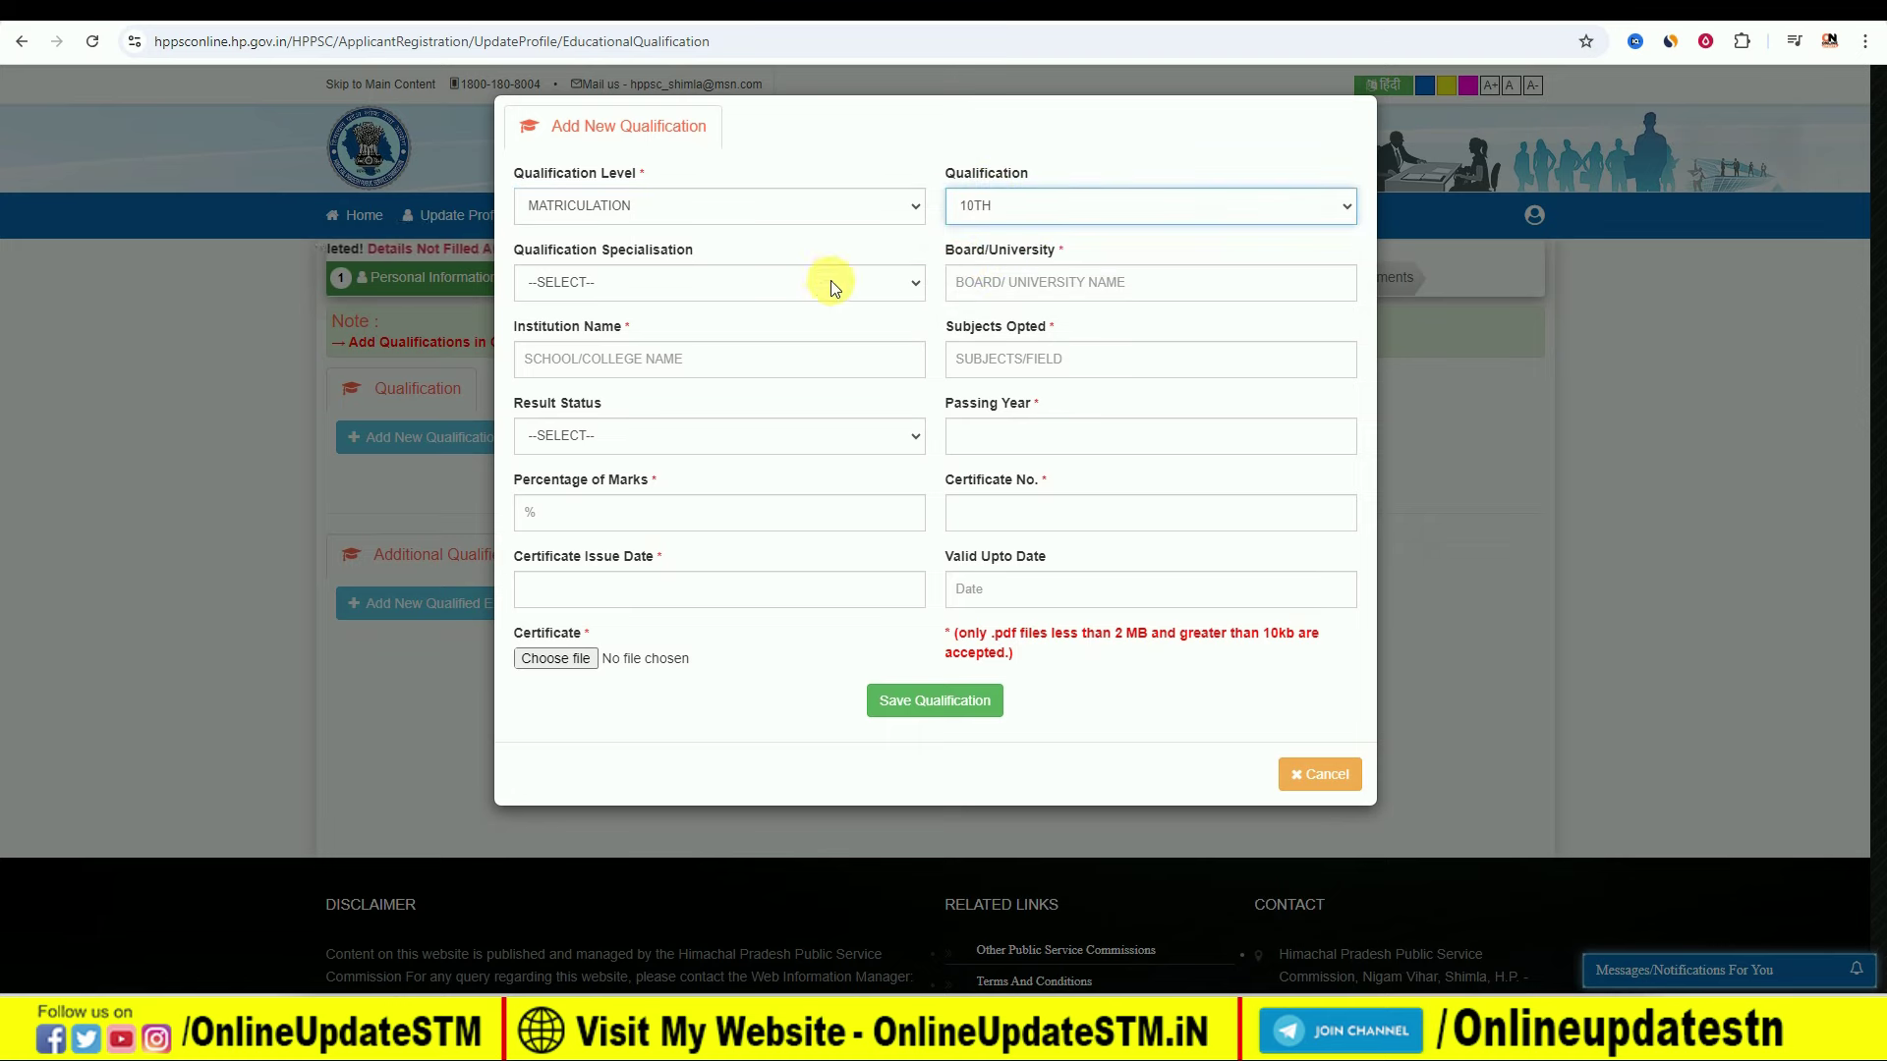
click(602, 281)
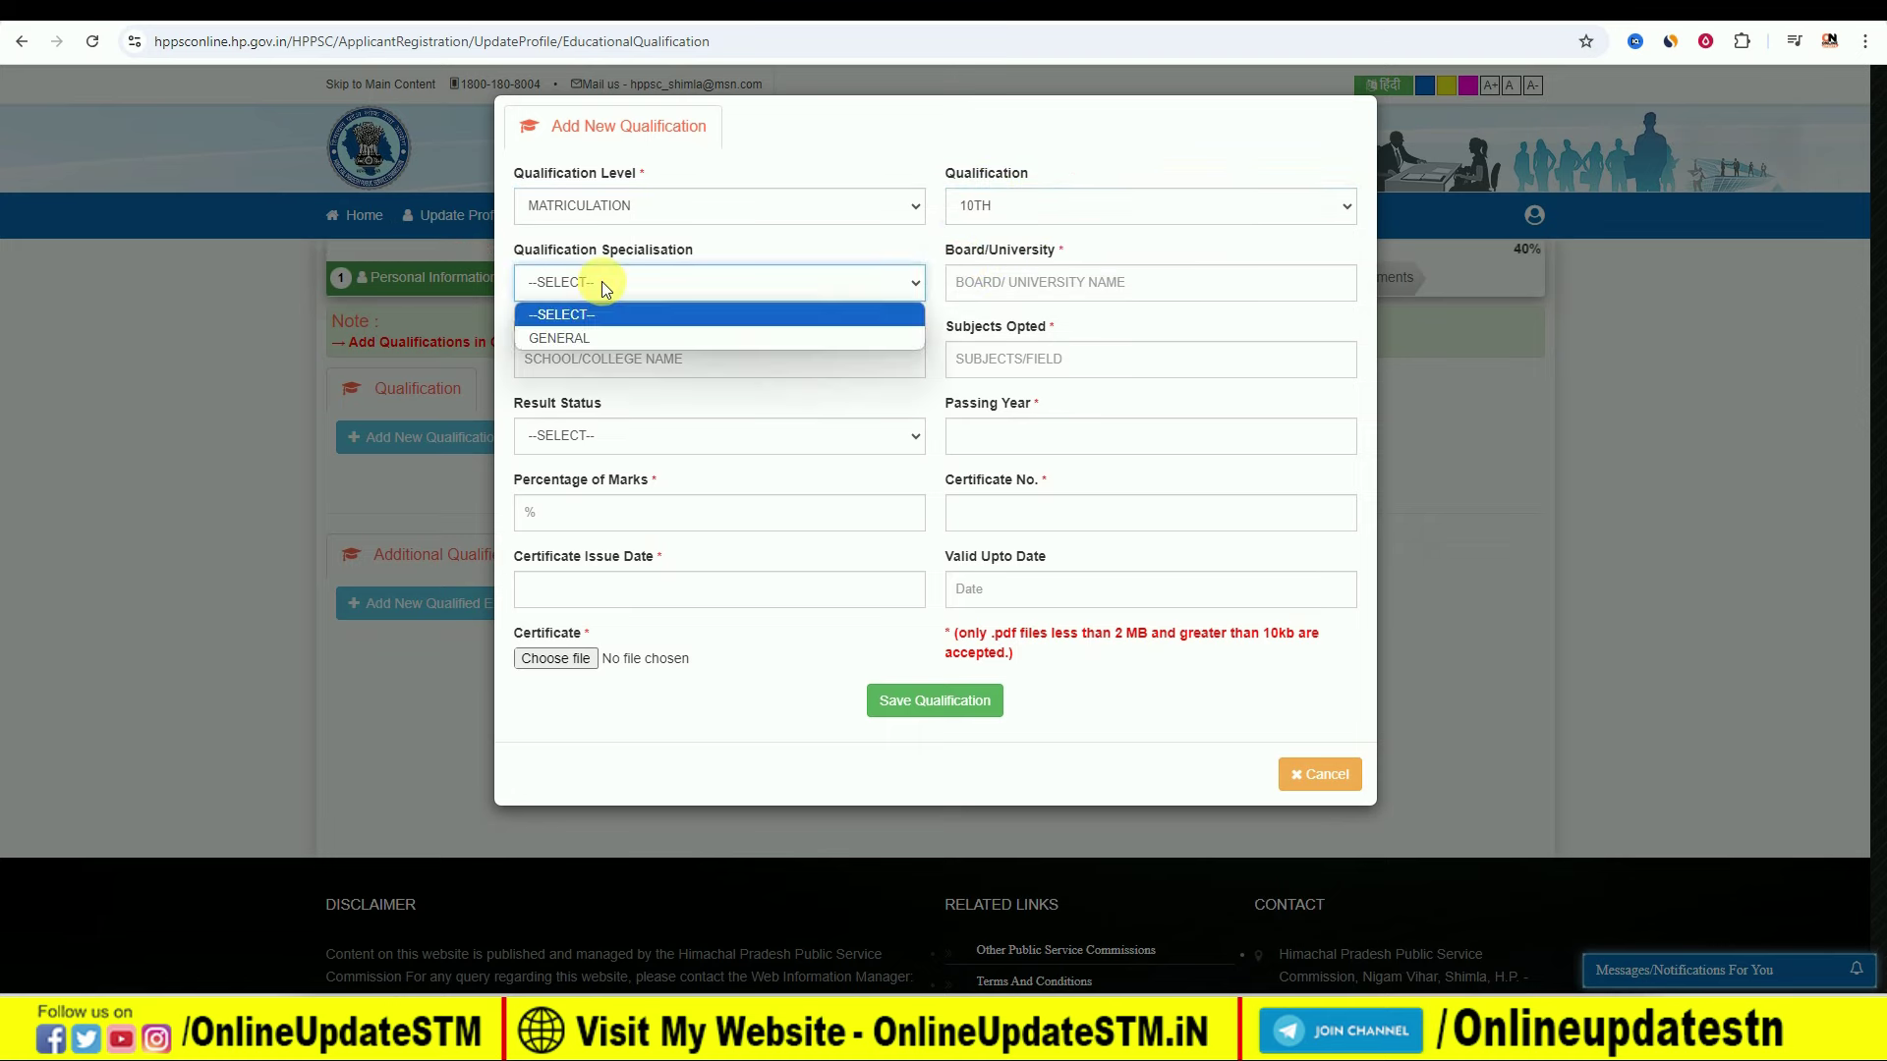
click(605, 340)
Step: Fill in board BSEB PATNA, the school name and subjects HINDI,MATH,SSC,SNK
click(1027, 284)
text(BSEB PATNA)
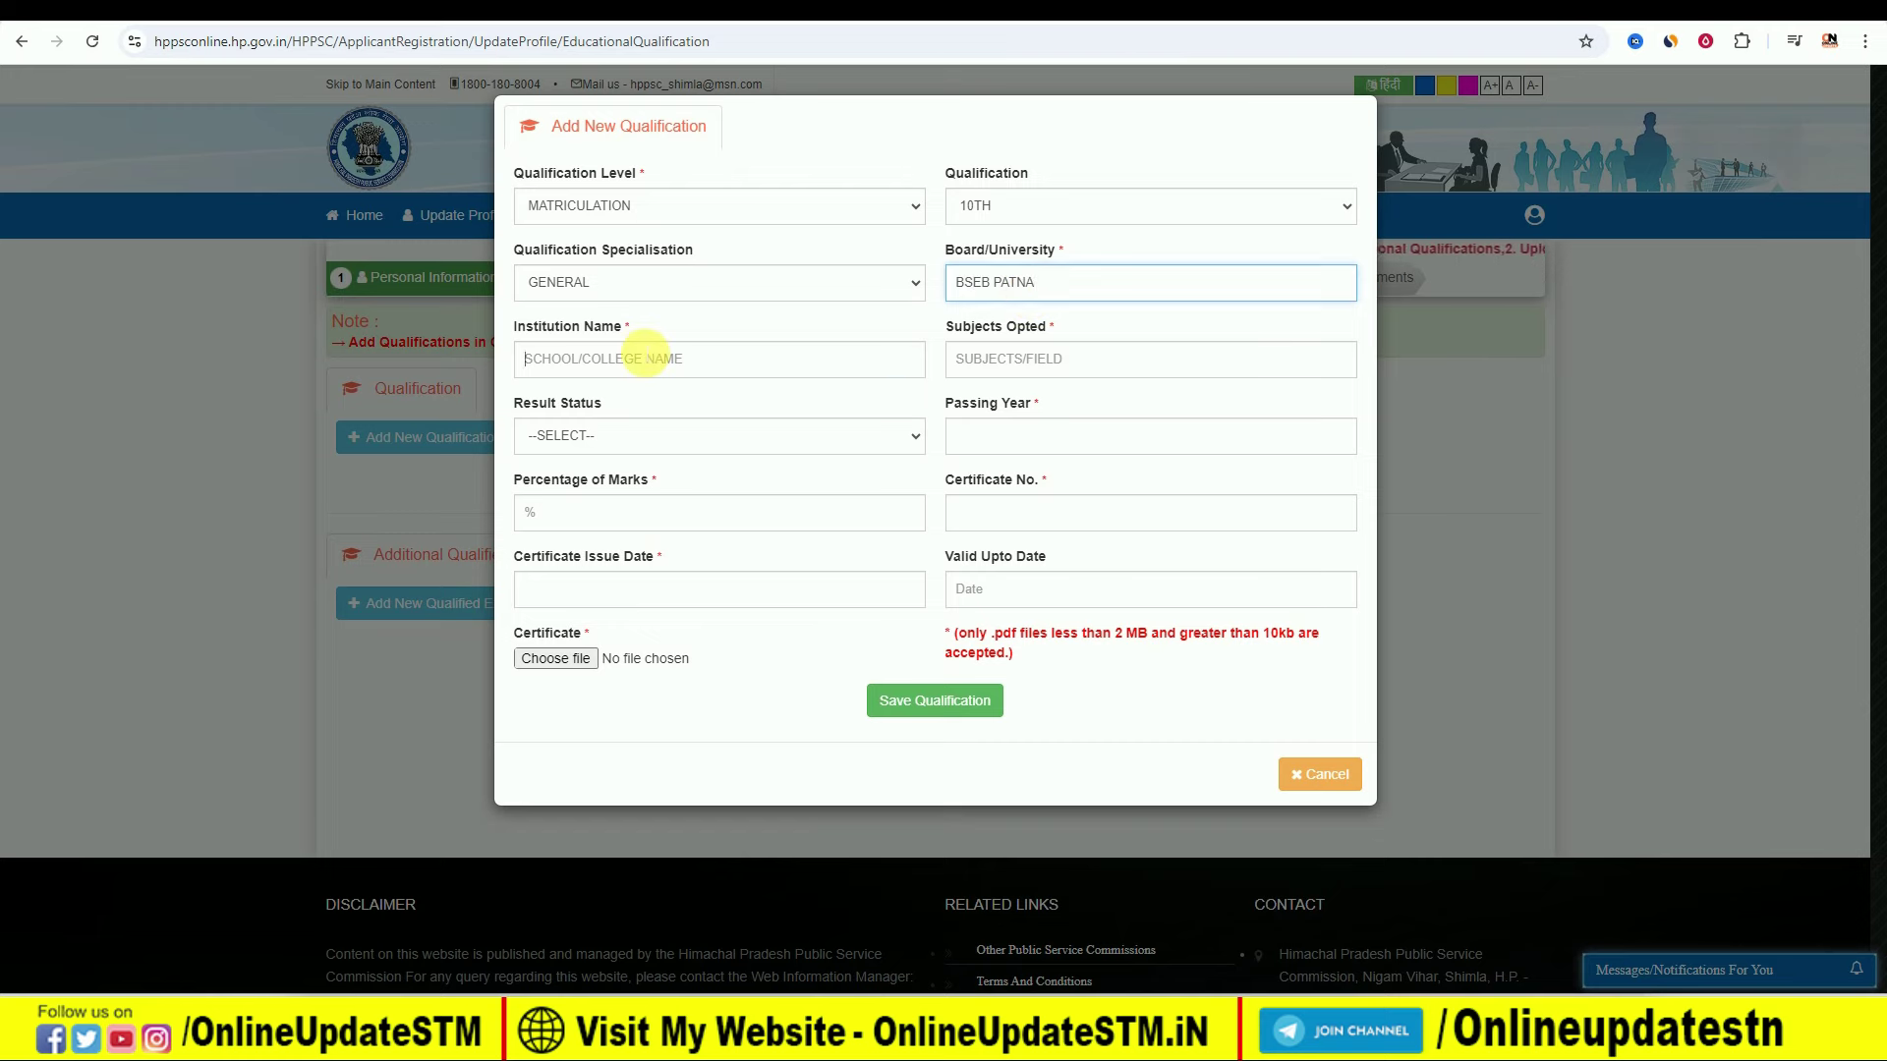
click(645, 359)
text(SCHOOL NAME)
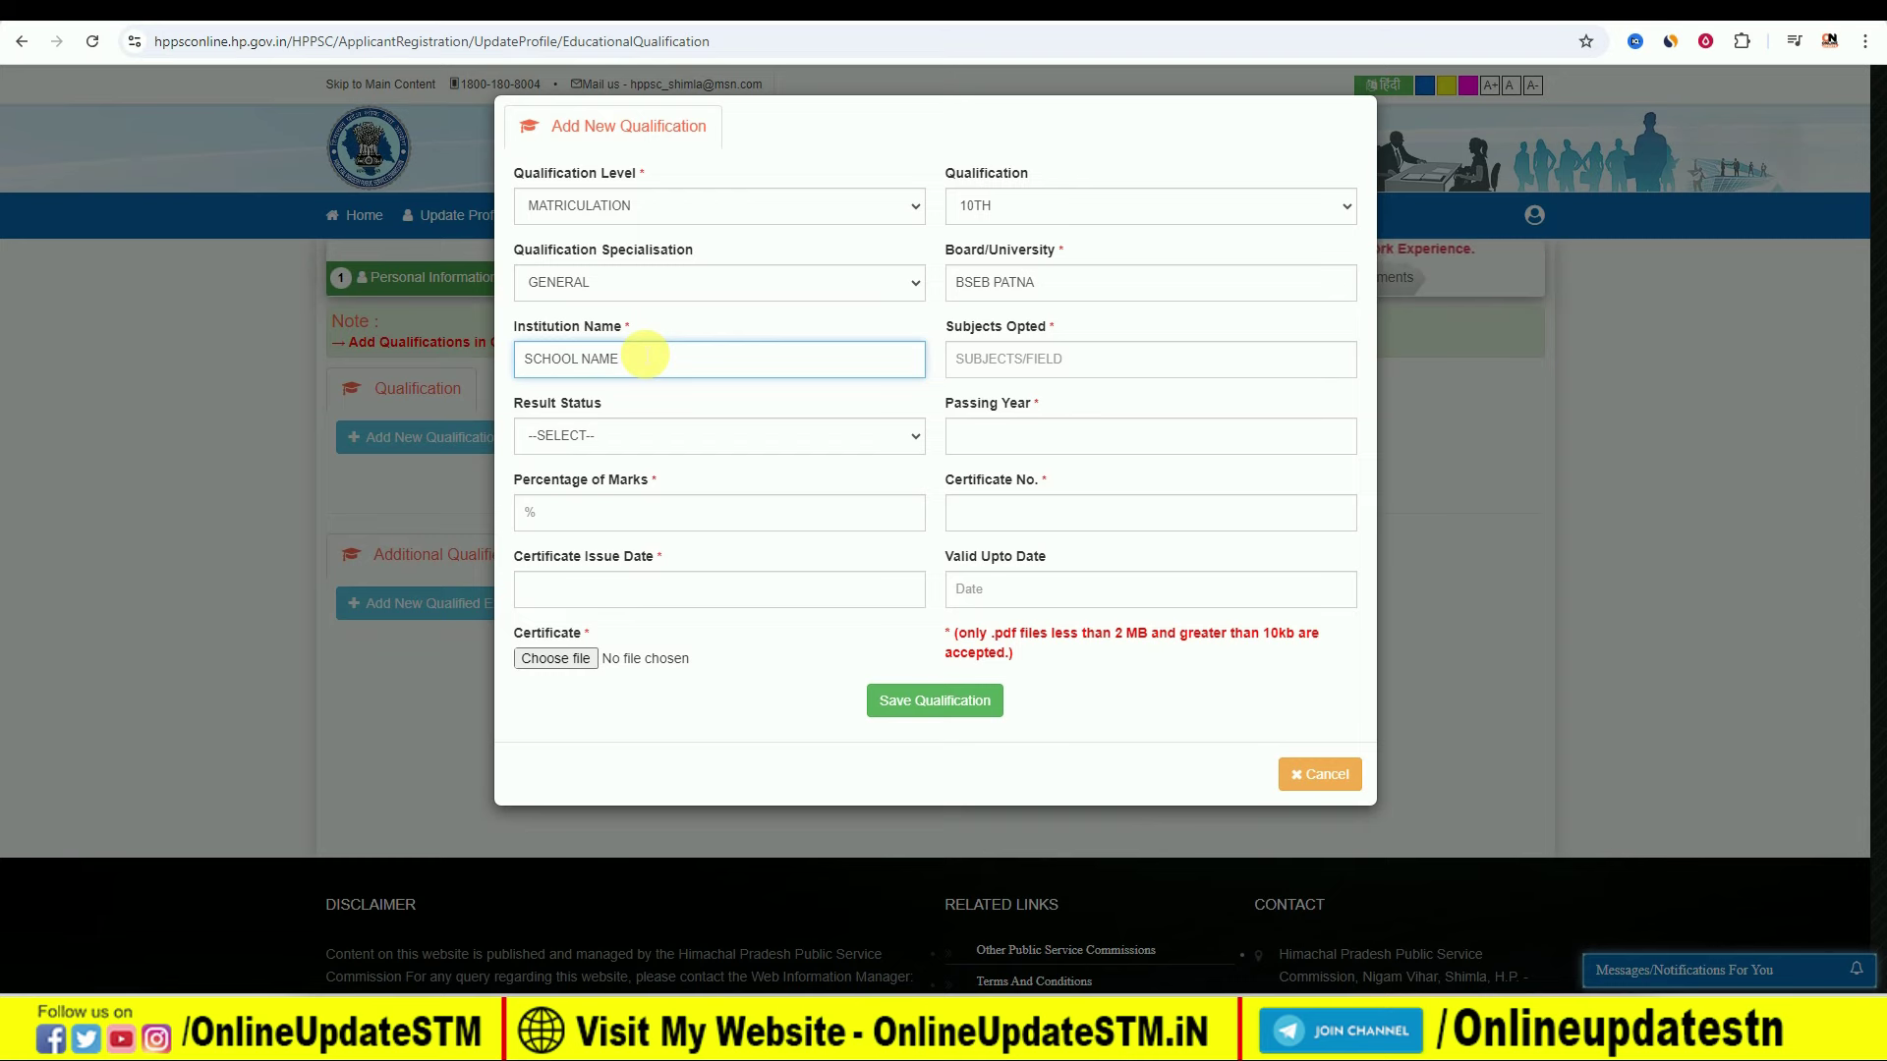
key(Tab)
click(988, 368)
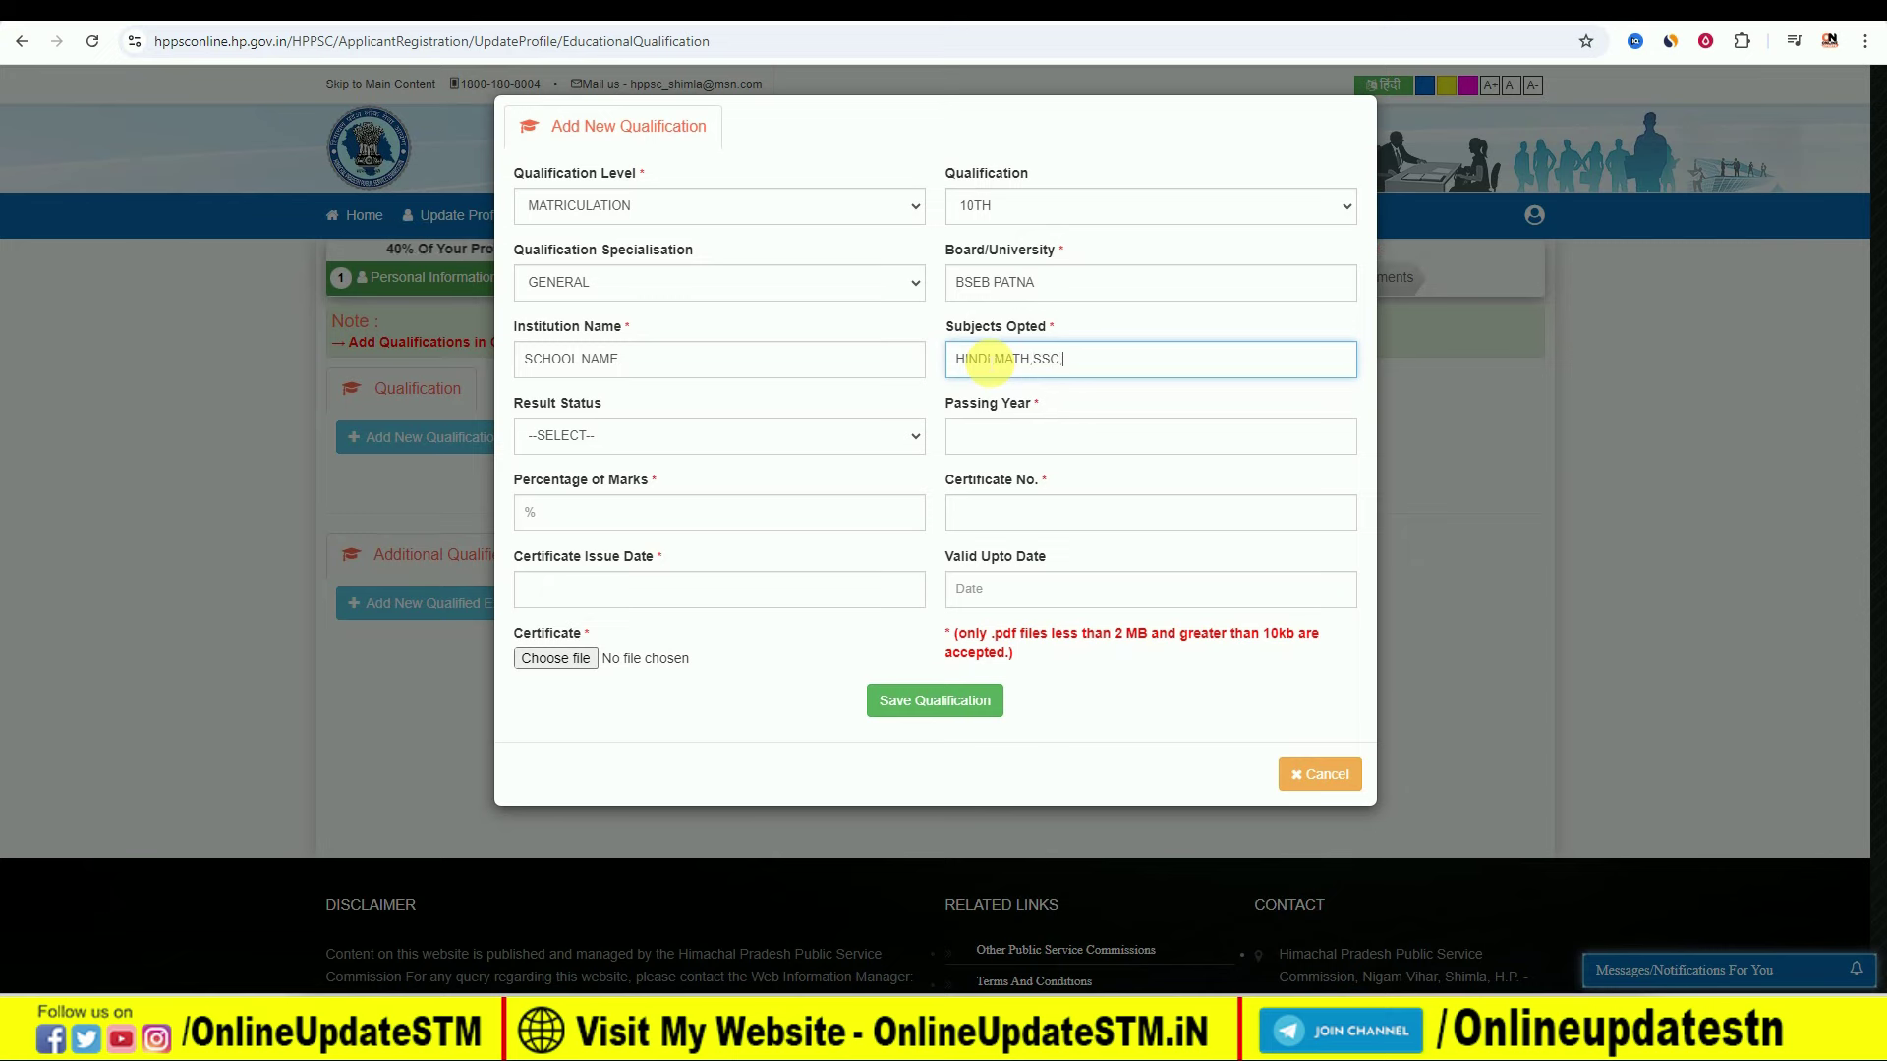
text(SNK)
click(992, 359)
key(BackSpace)
text(,)
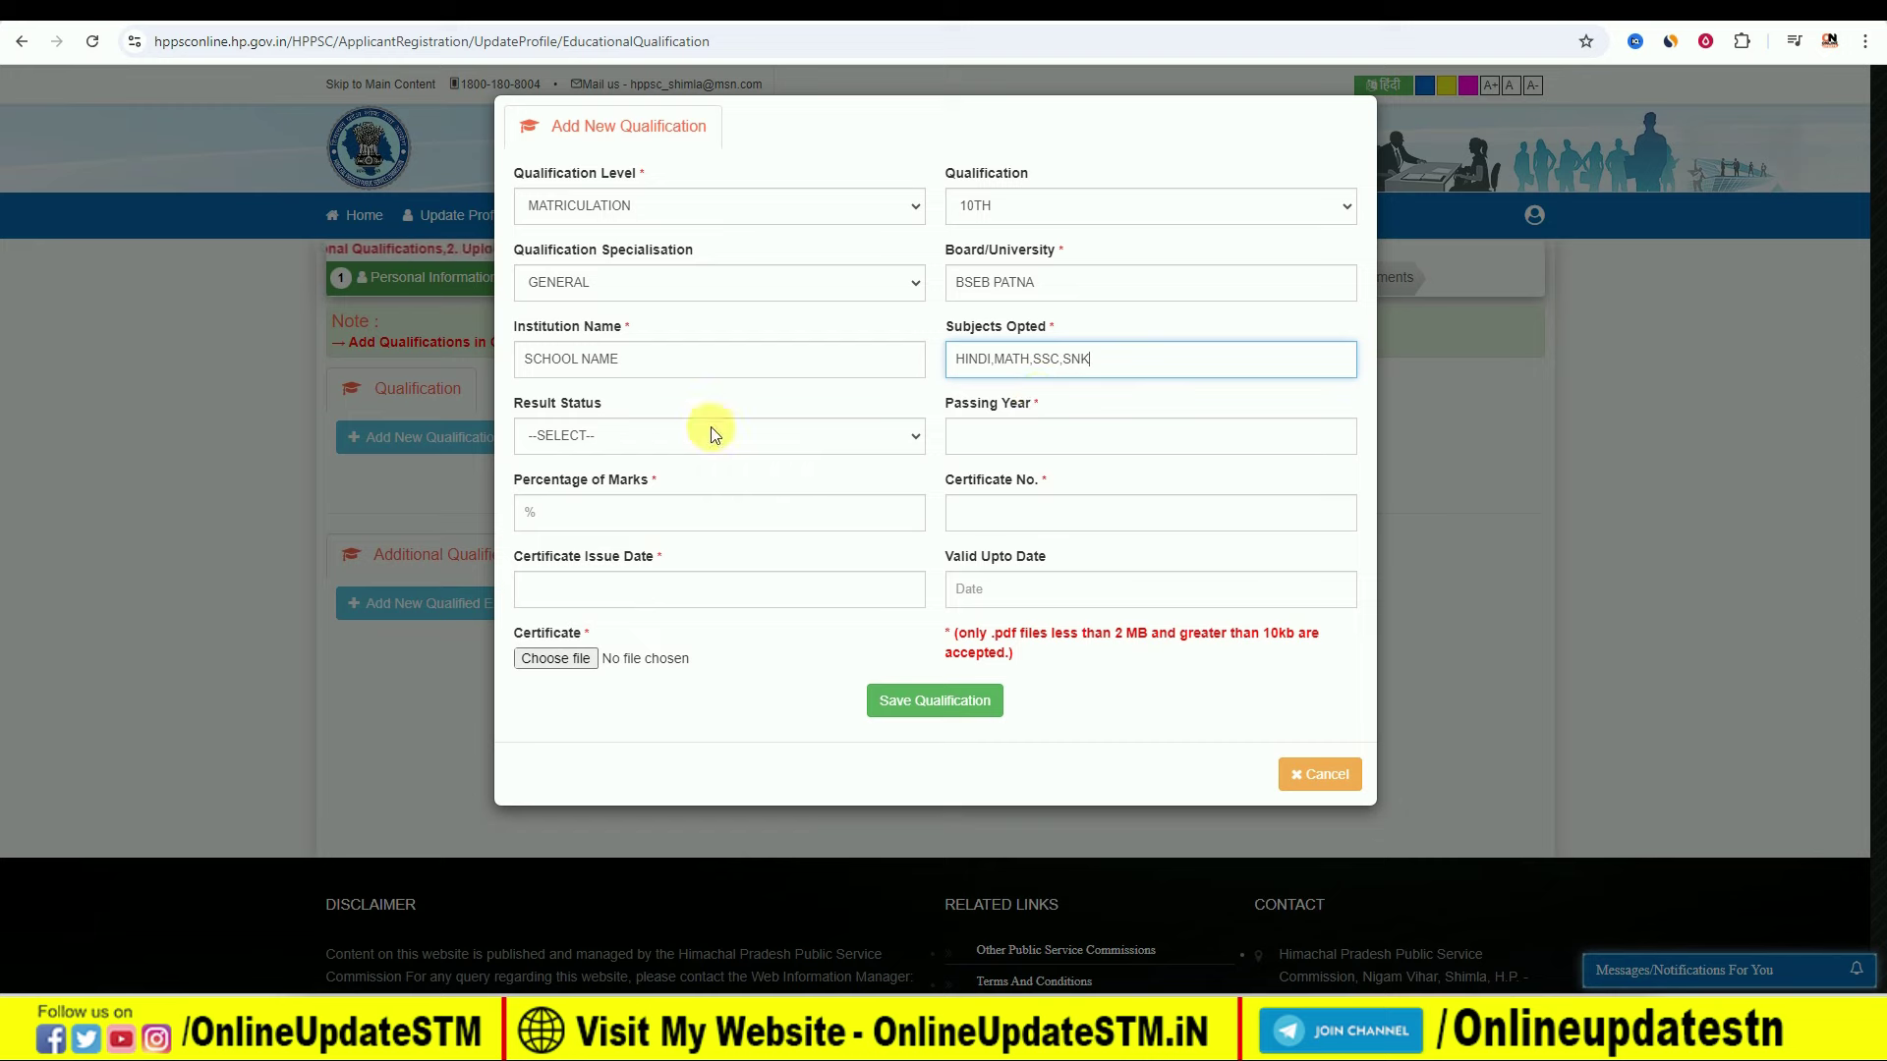
click(588, 438)
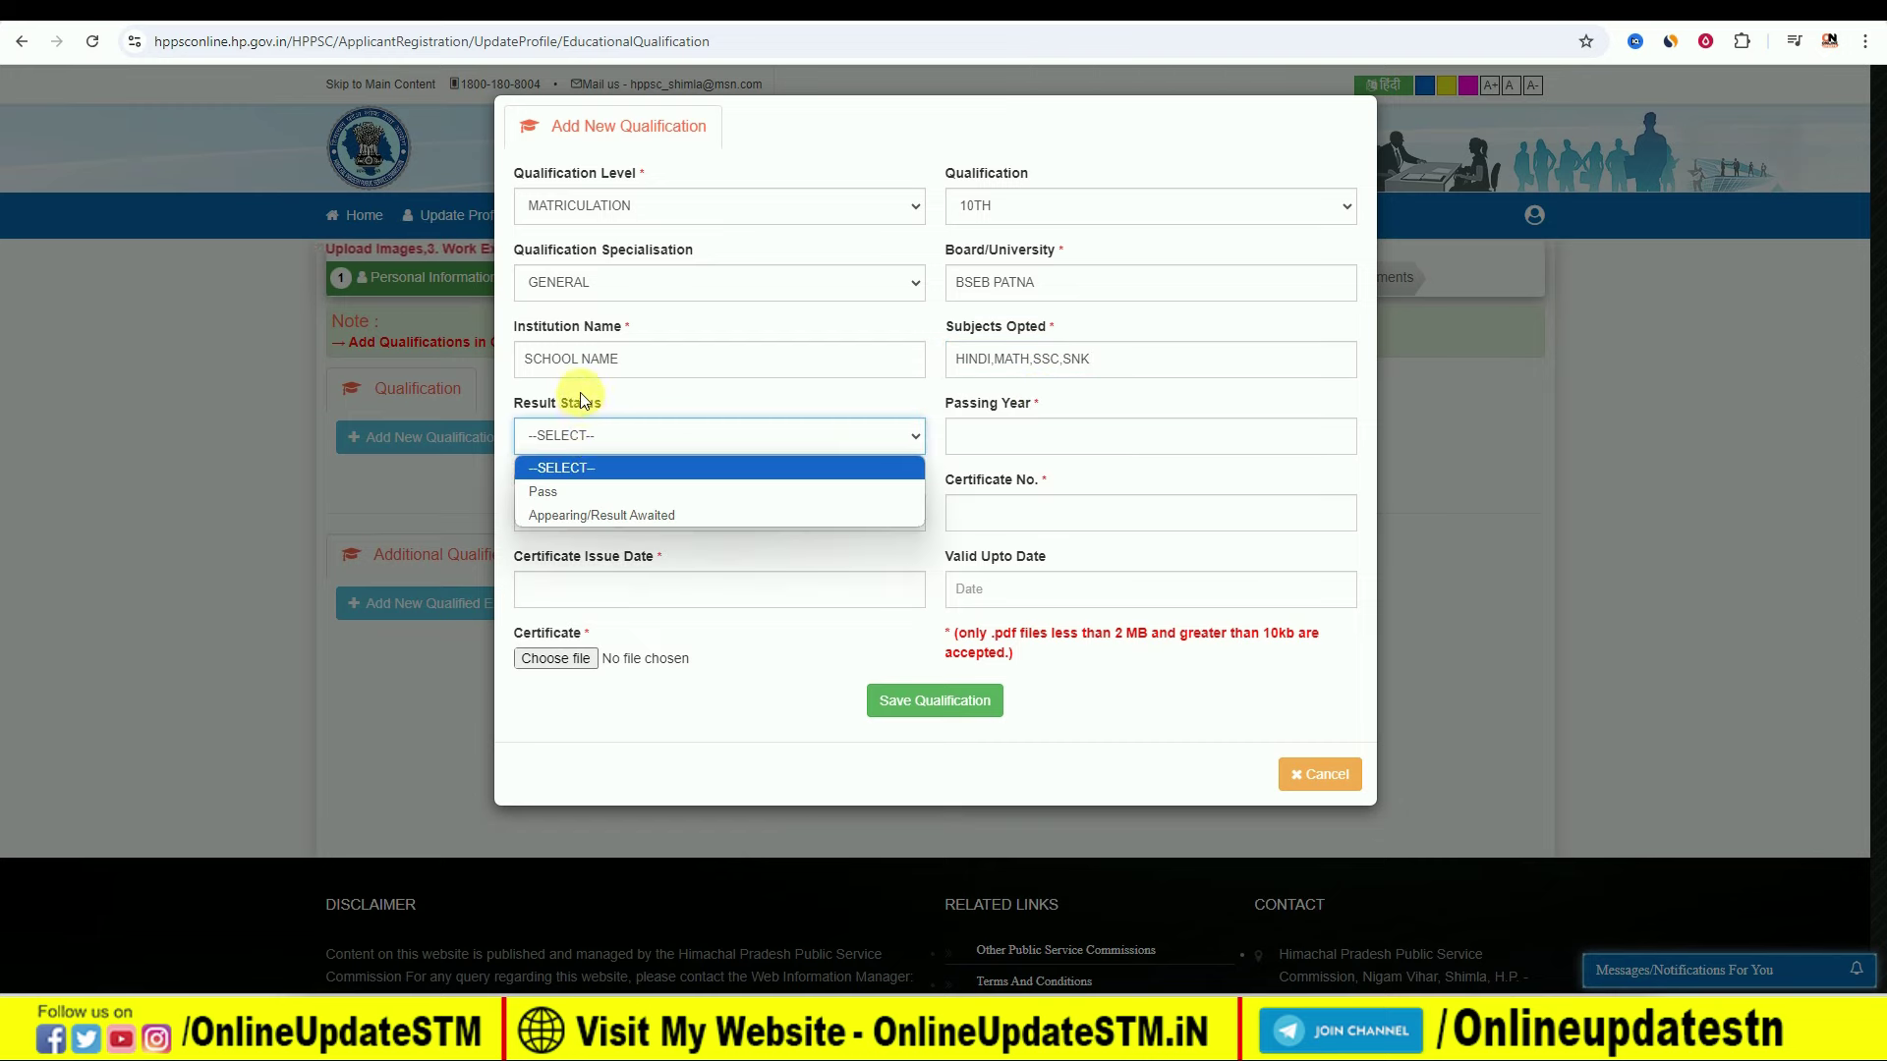
Step: Mark the 10th result as Pass in 2016 and enter the marks percentage
click(580, 496)
click(1031, 435)
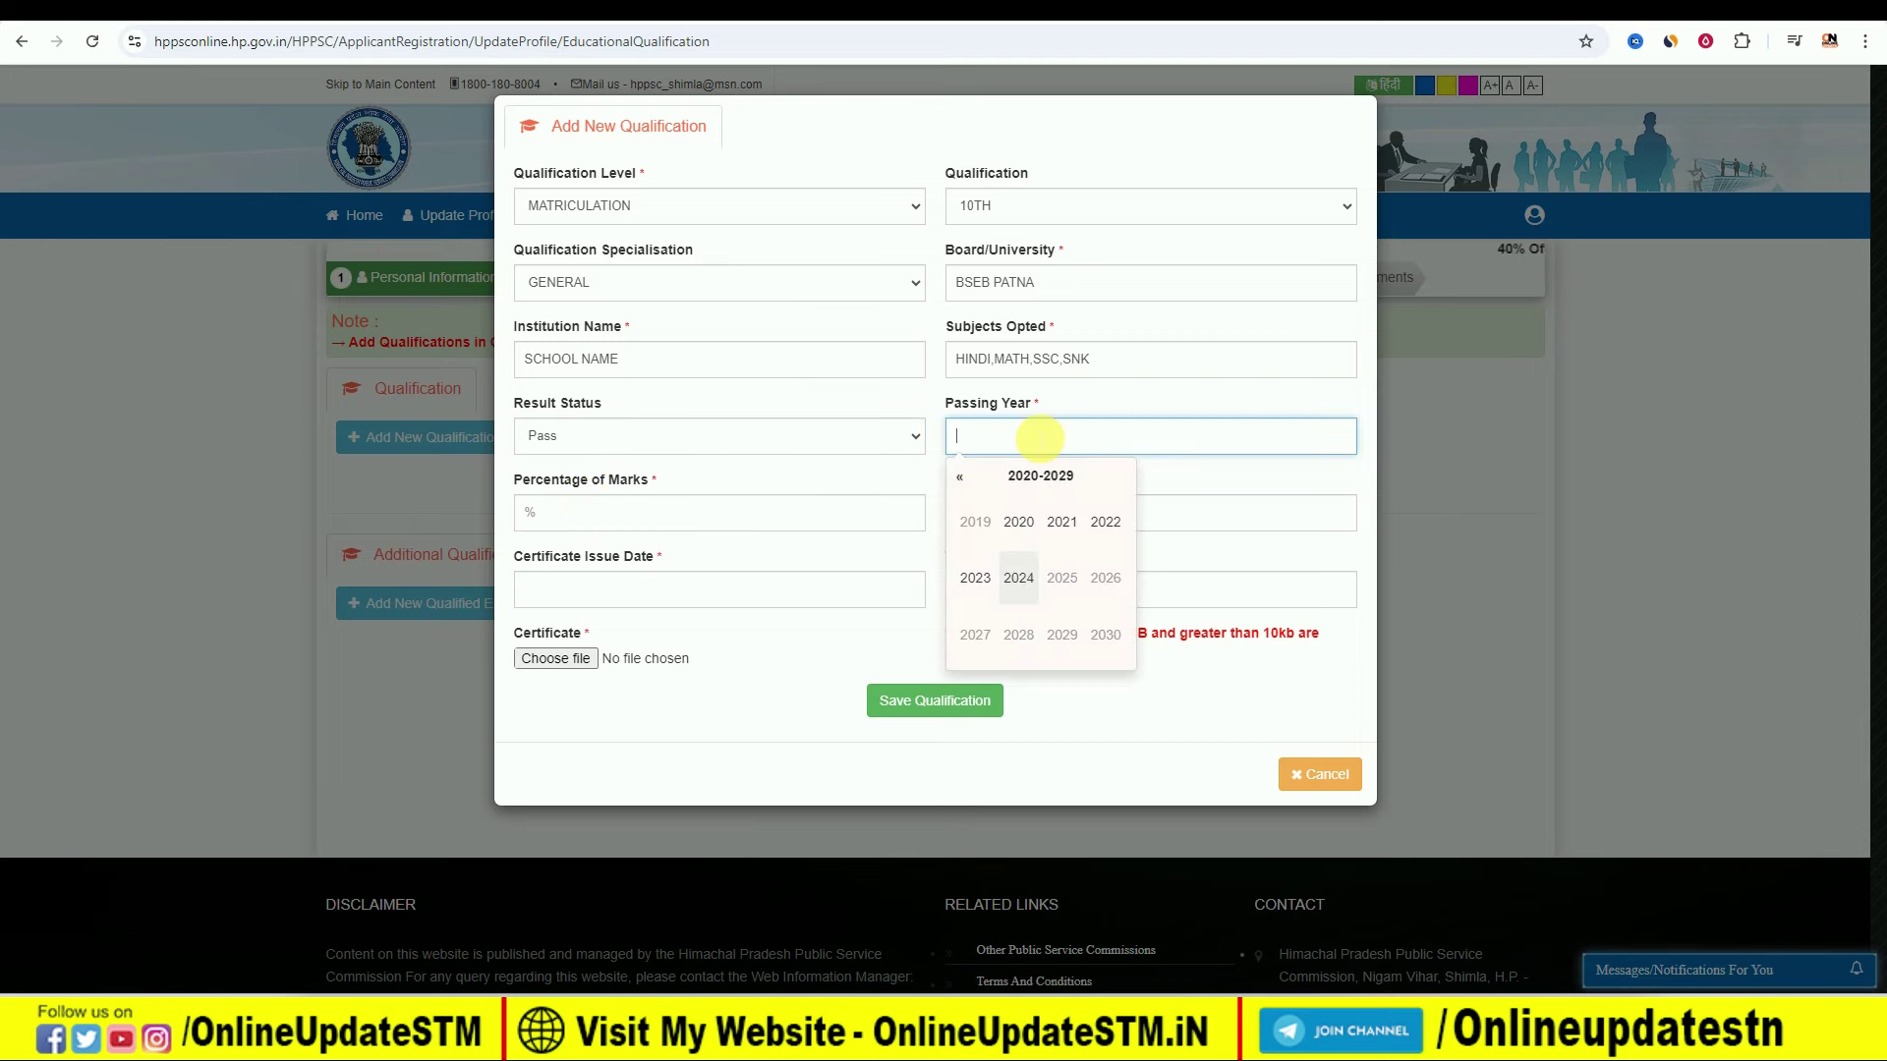
click(960, 475)
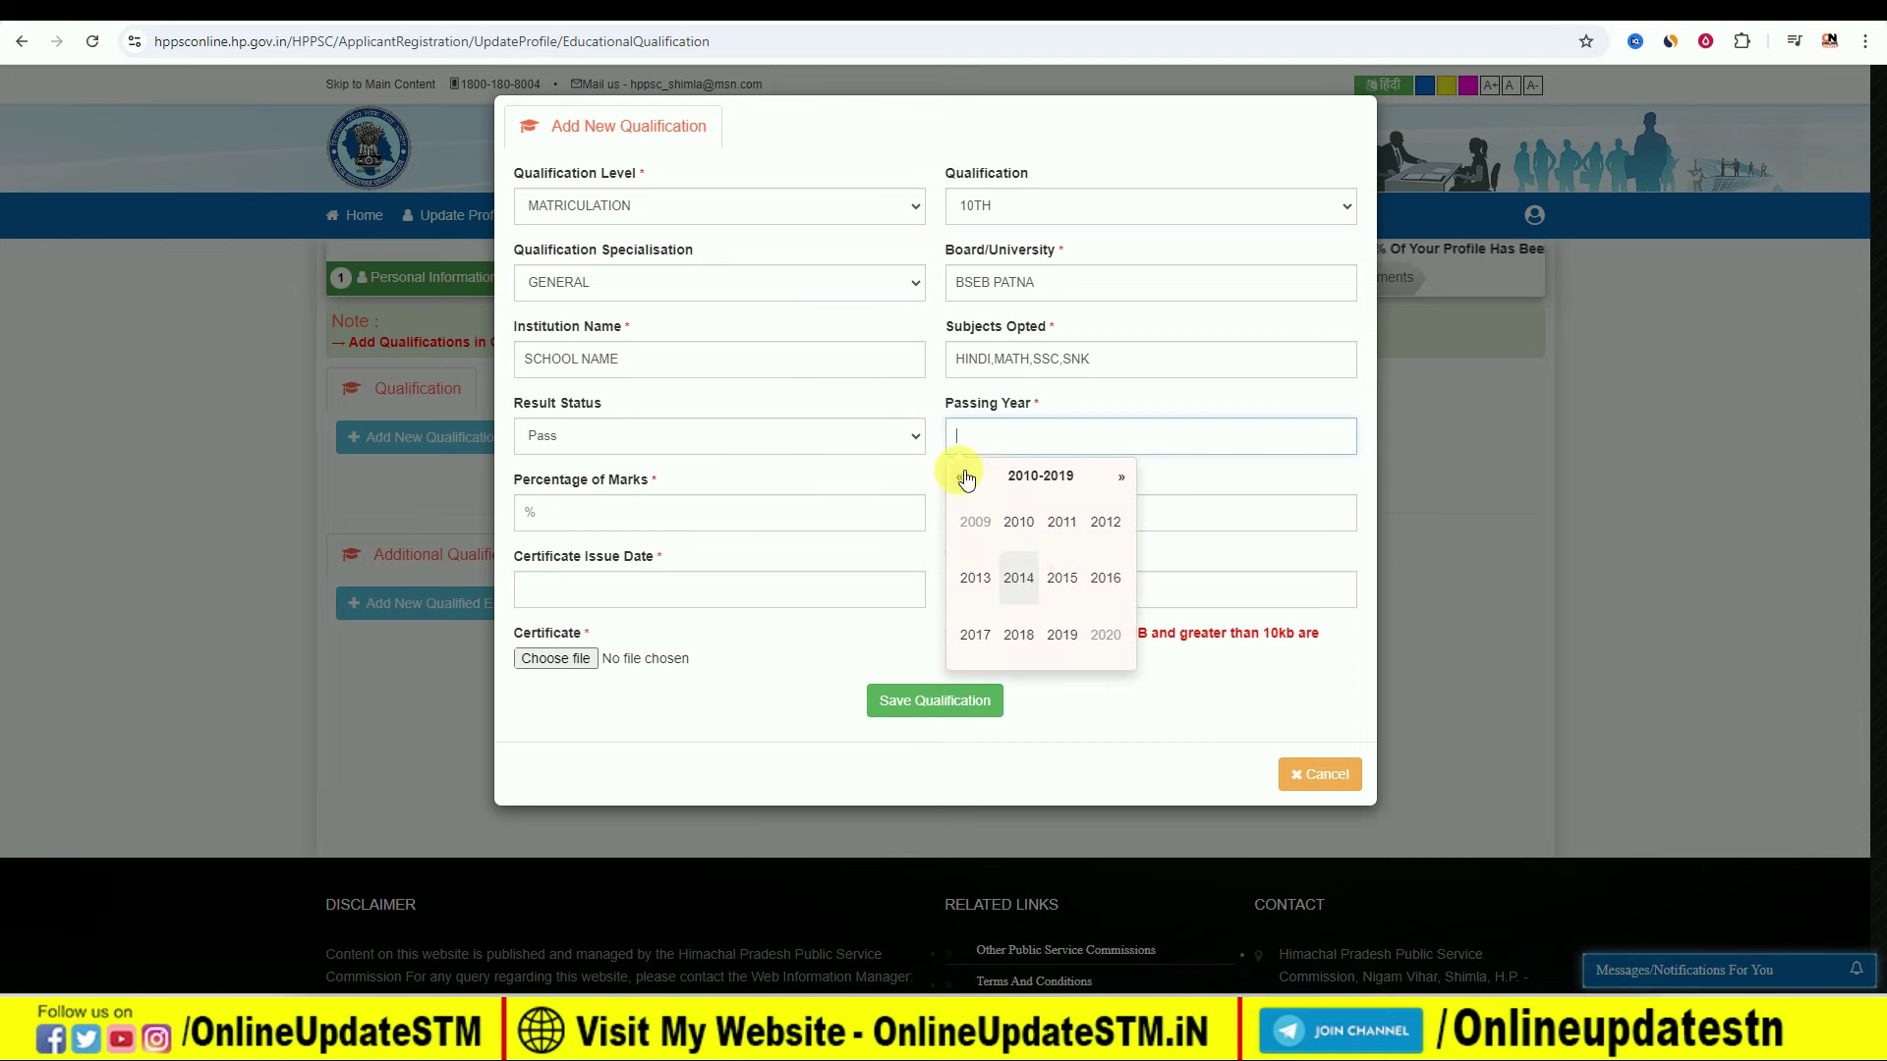
click(1105, 577)
click(623, 525)
text(65)
click(1076, 513)
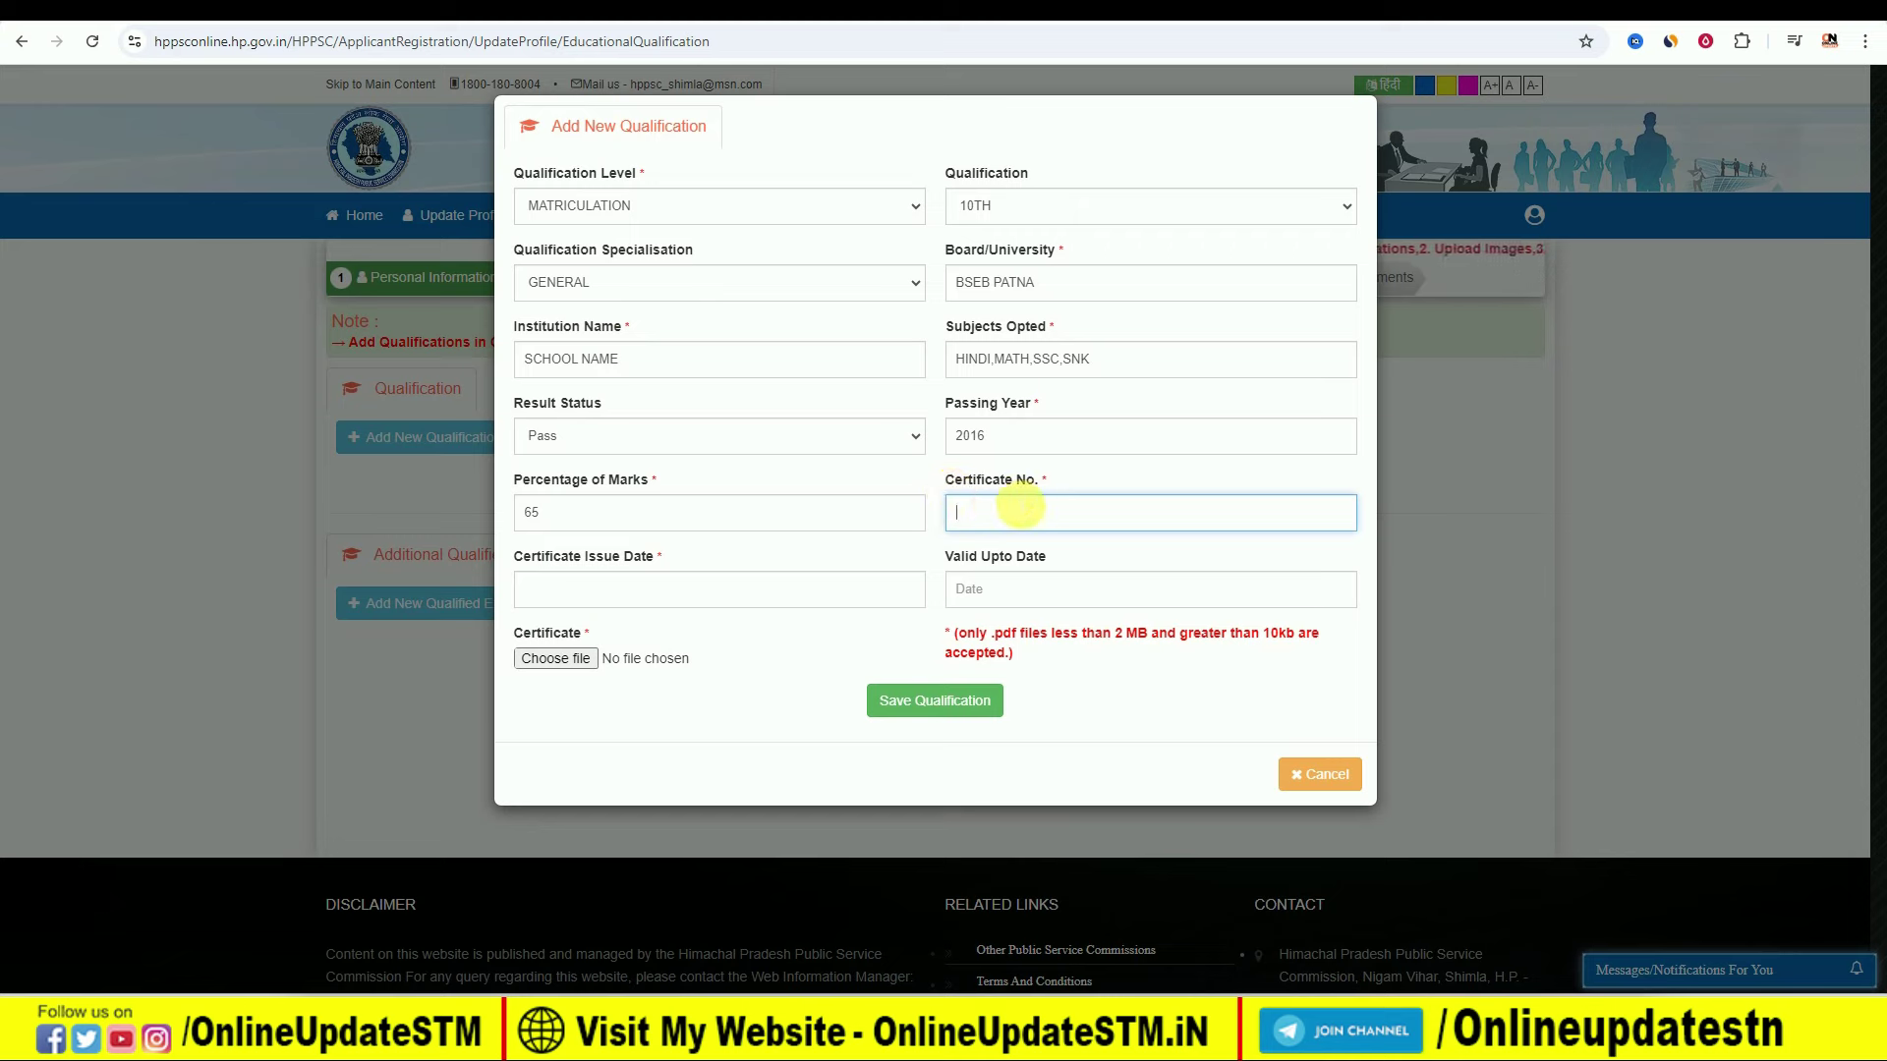
Step: Set the certificate issue date to 20-07-2016 and save the 10th qualification
click(608, 593)
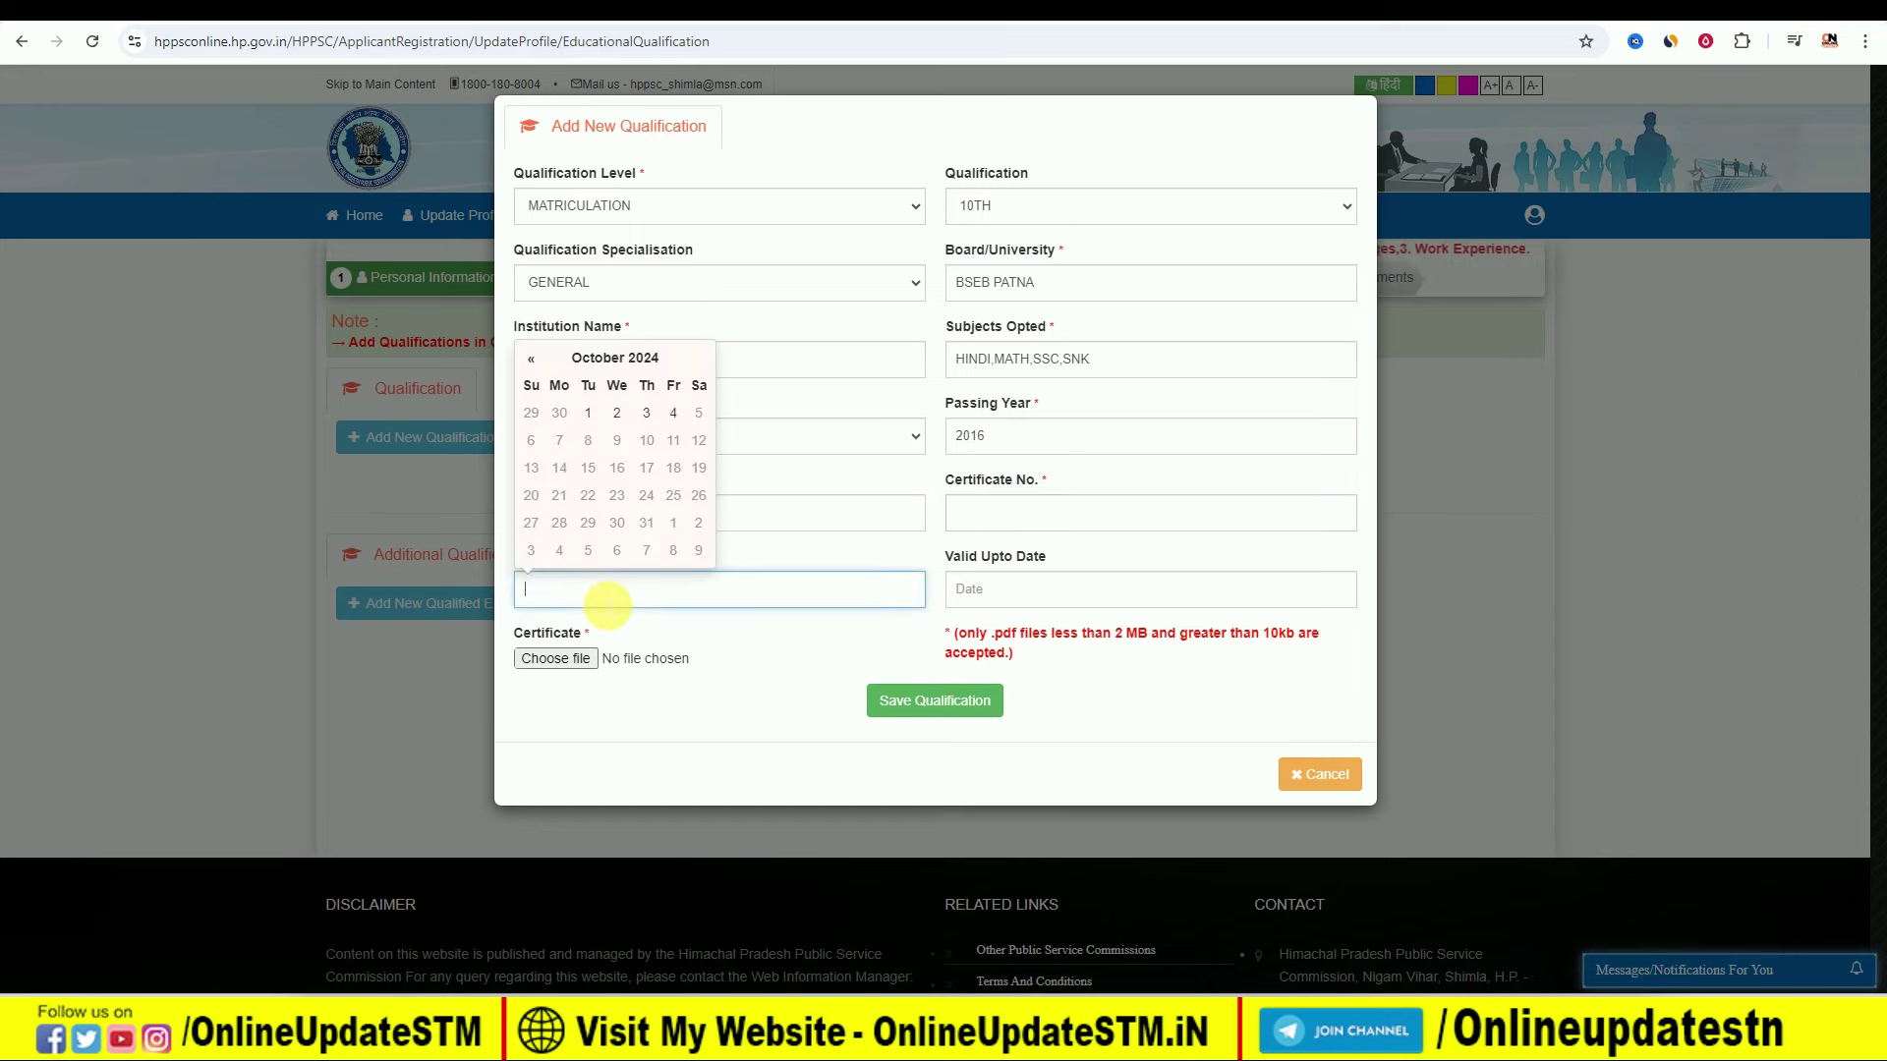
click(650, 362)
click(619, 368)
click(537, 374)
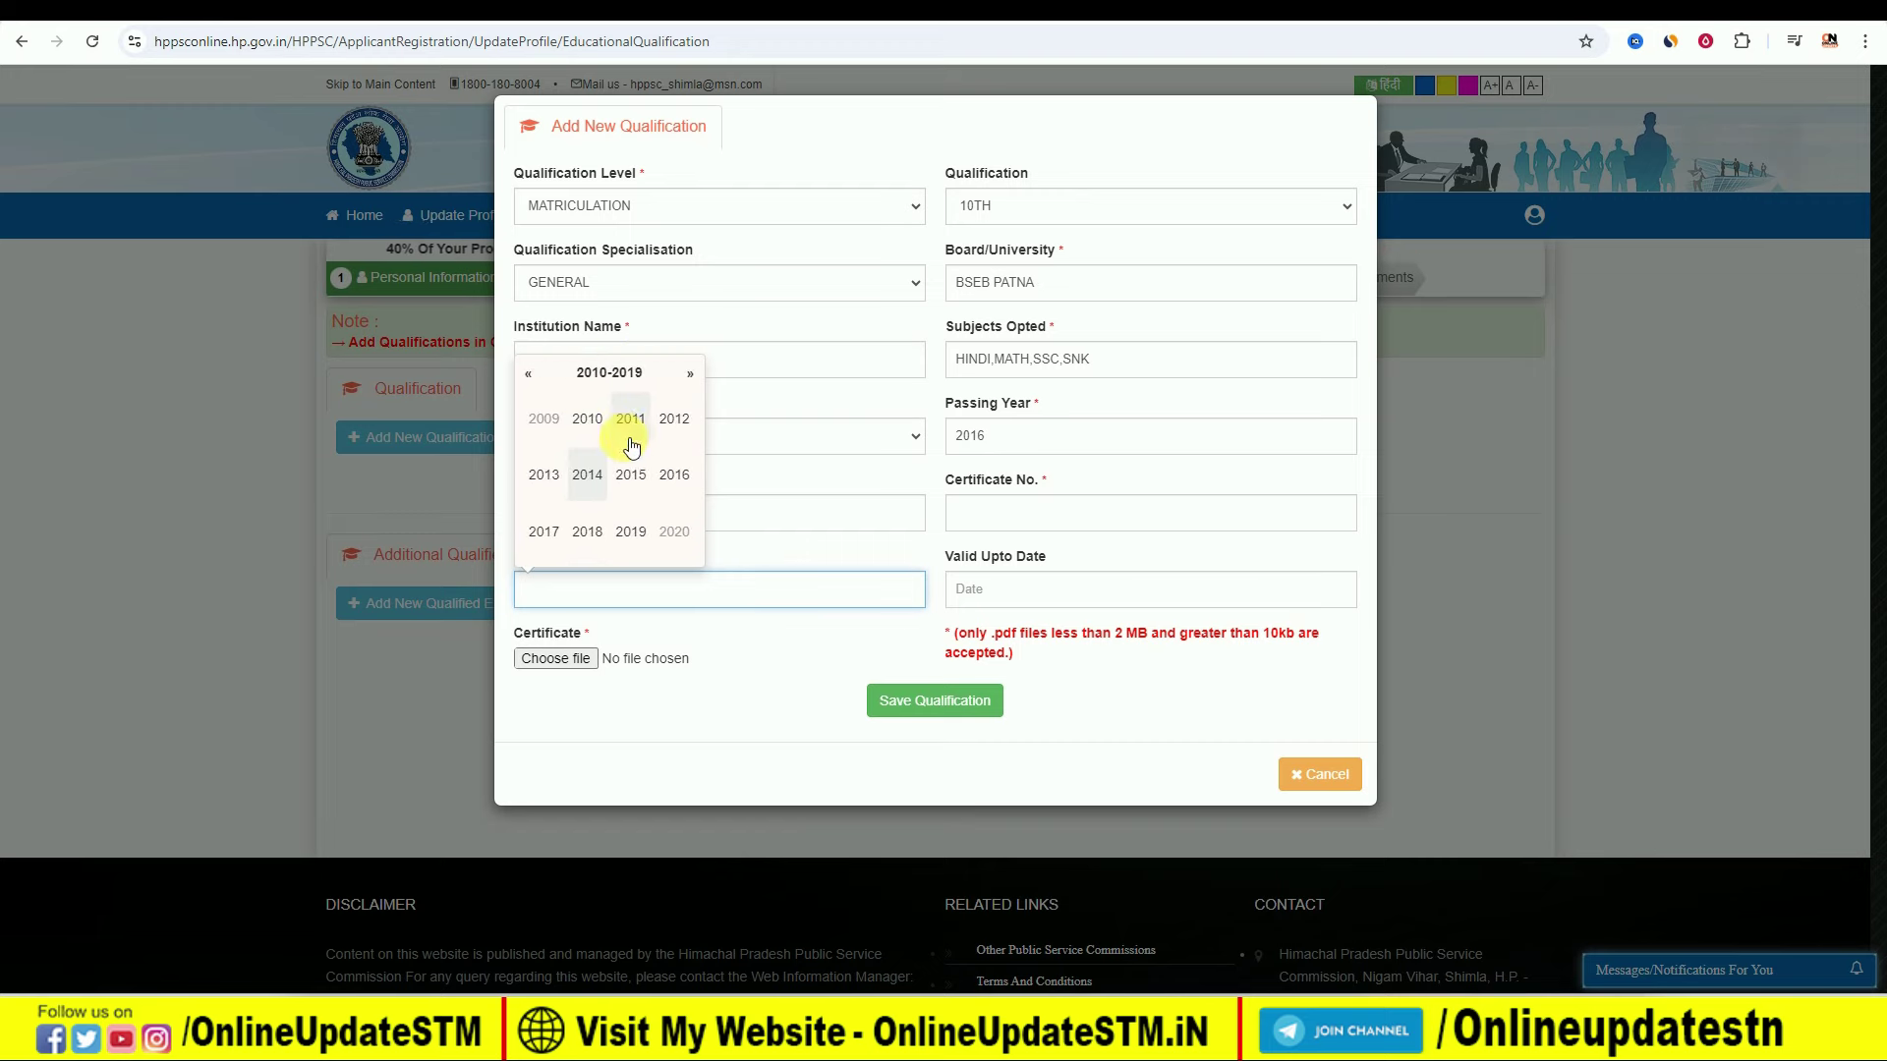
click(676, 477)
click(631, 476)
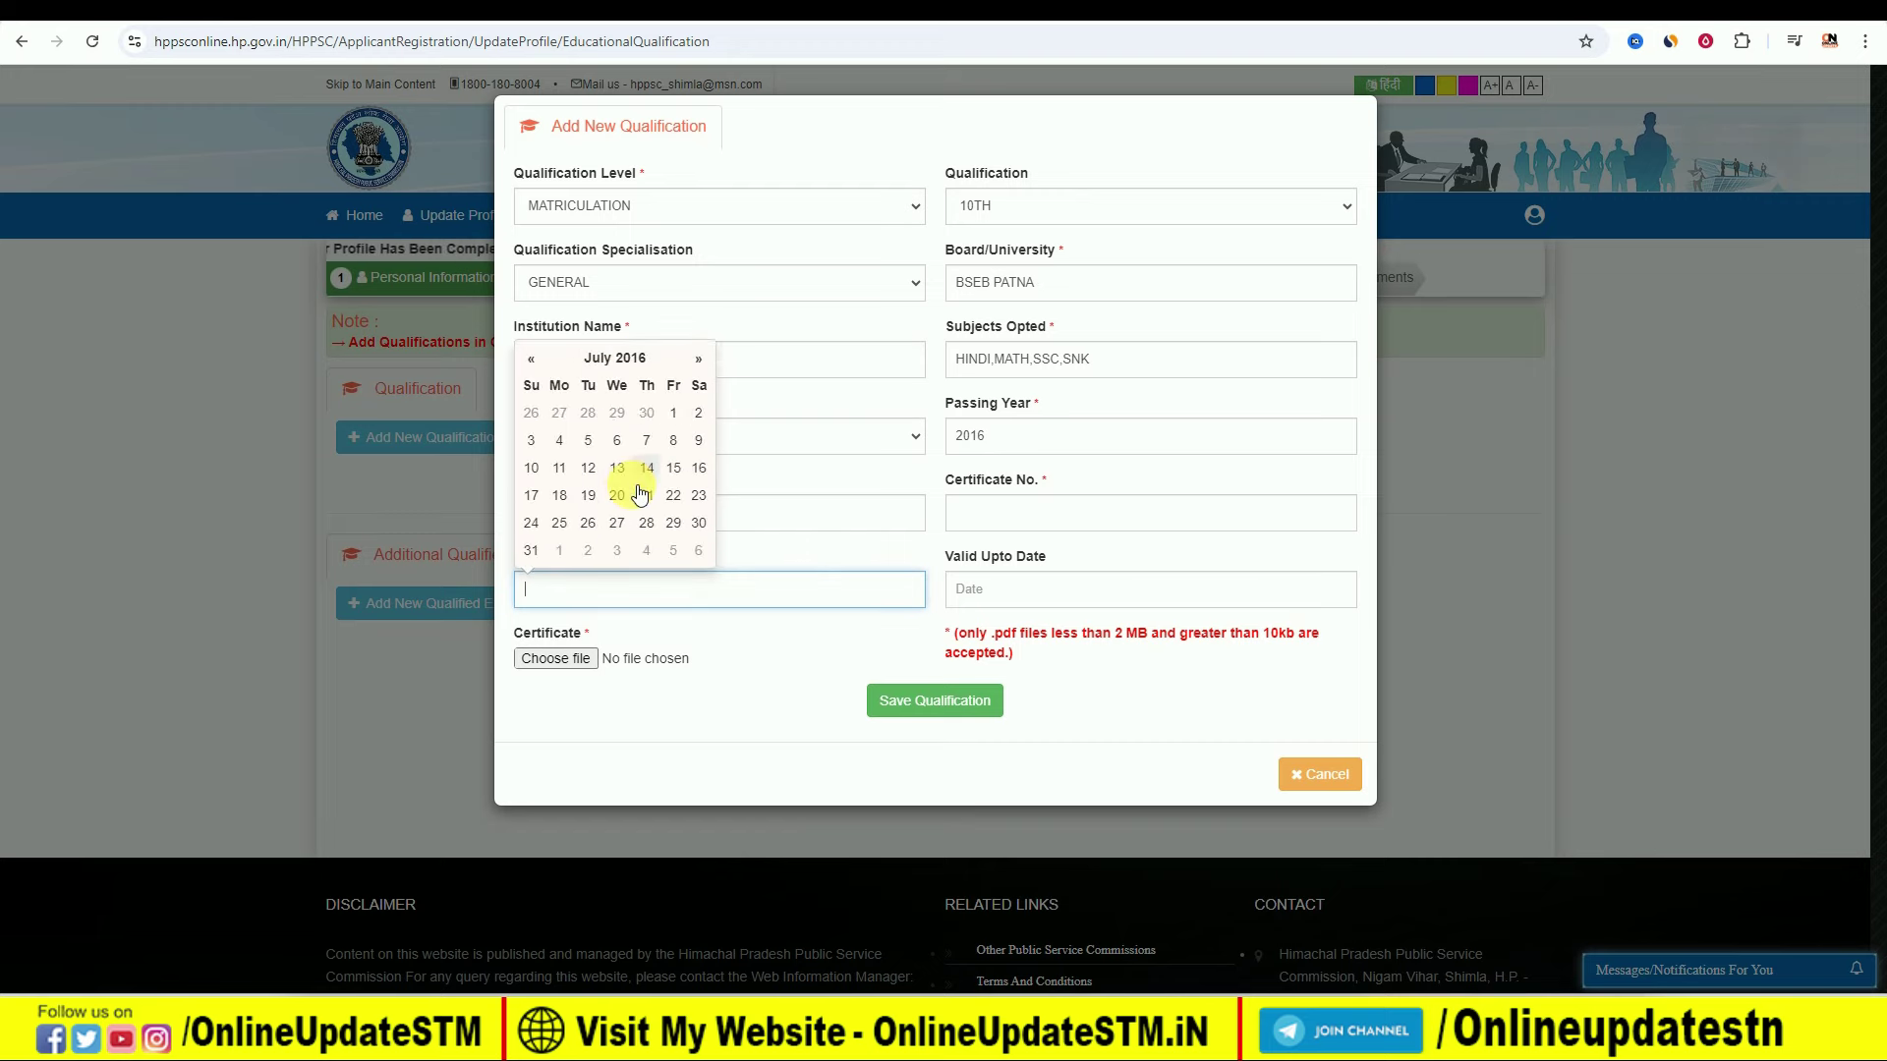
click(632, 487)
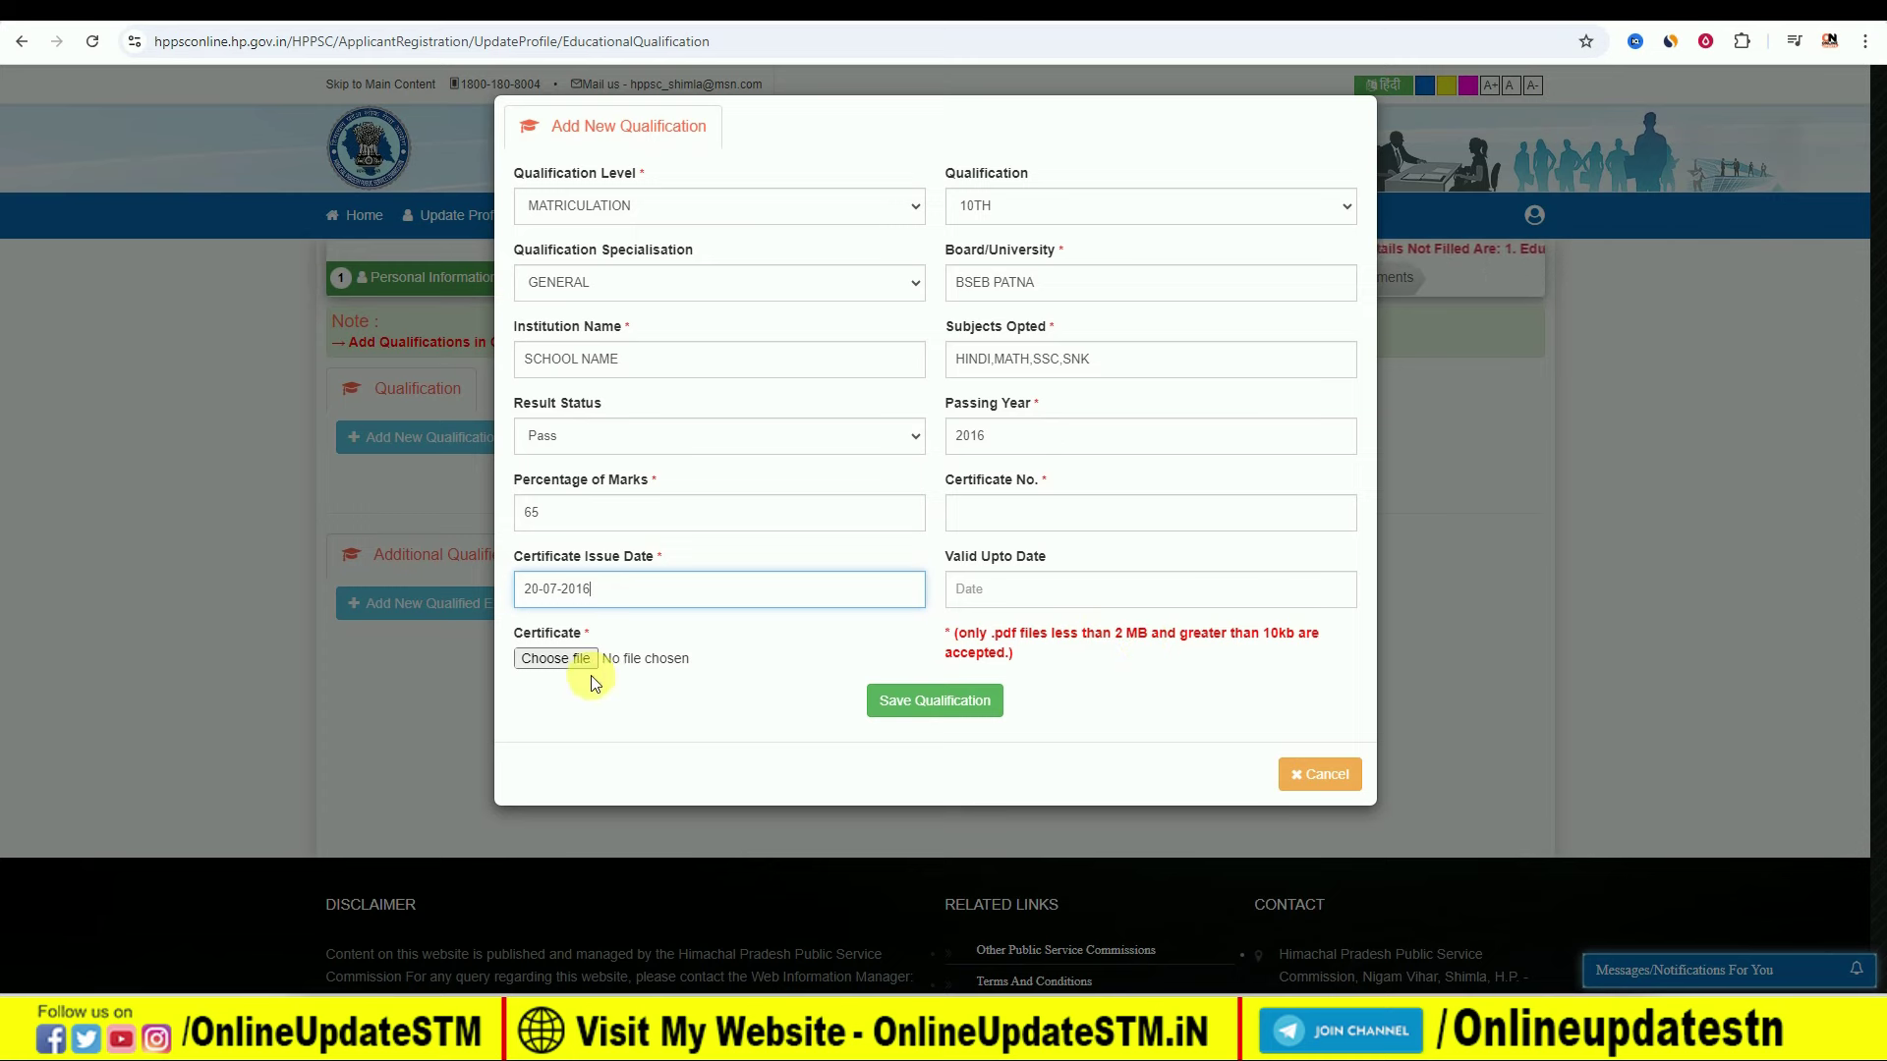
click(934, 702)
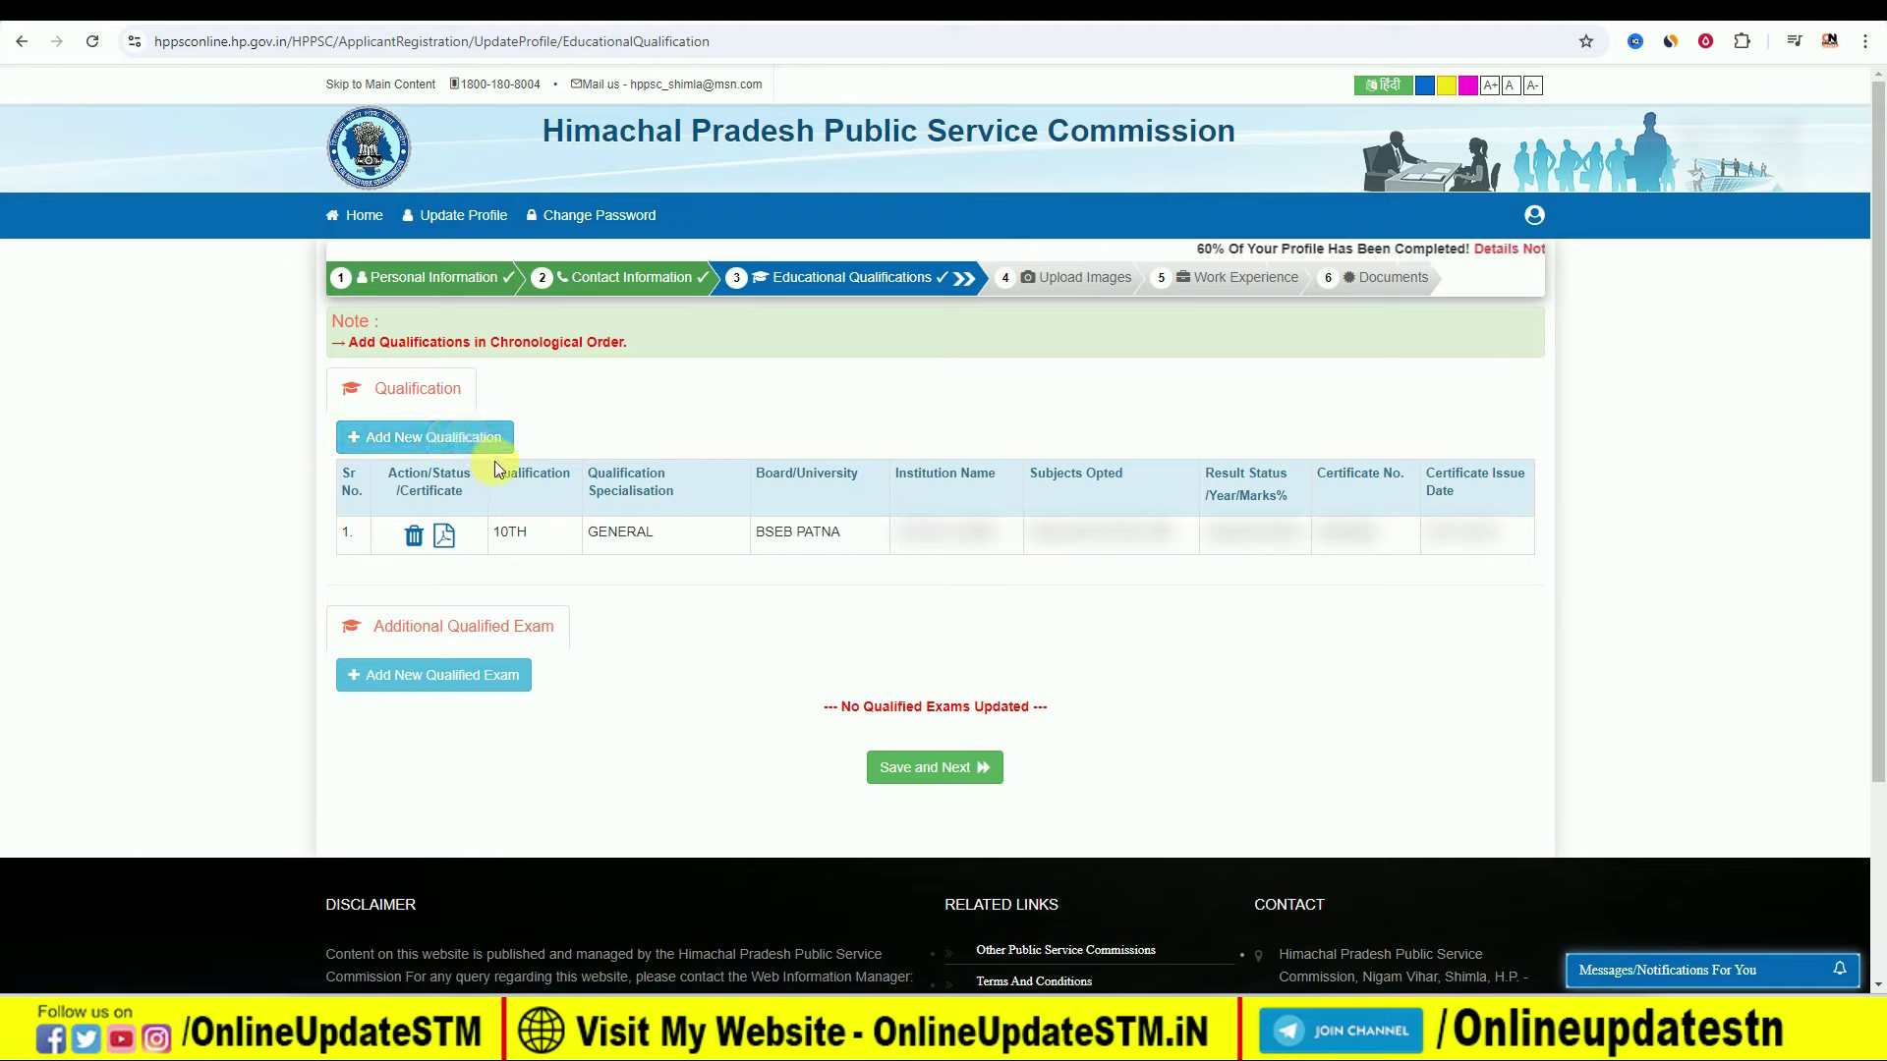
Step: Start another qualification as 10+2/INTERMEDIATE, 12TH, GENERAL
click(472, 439)
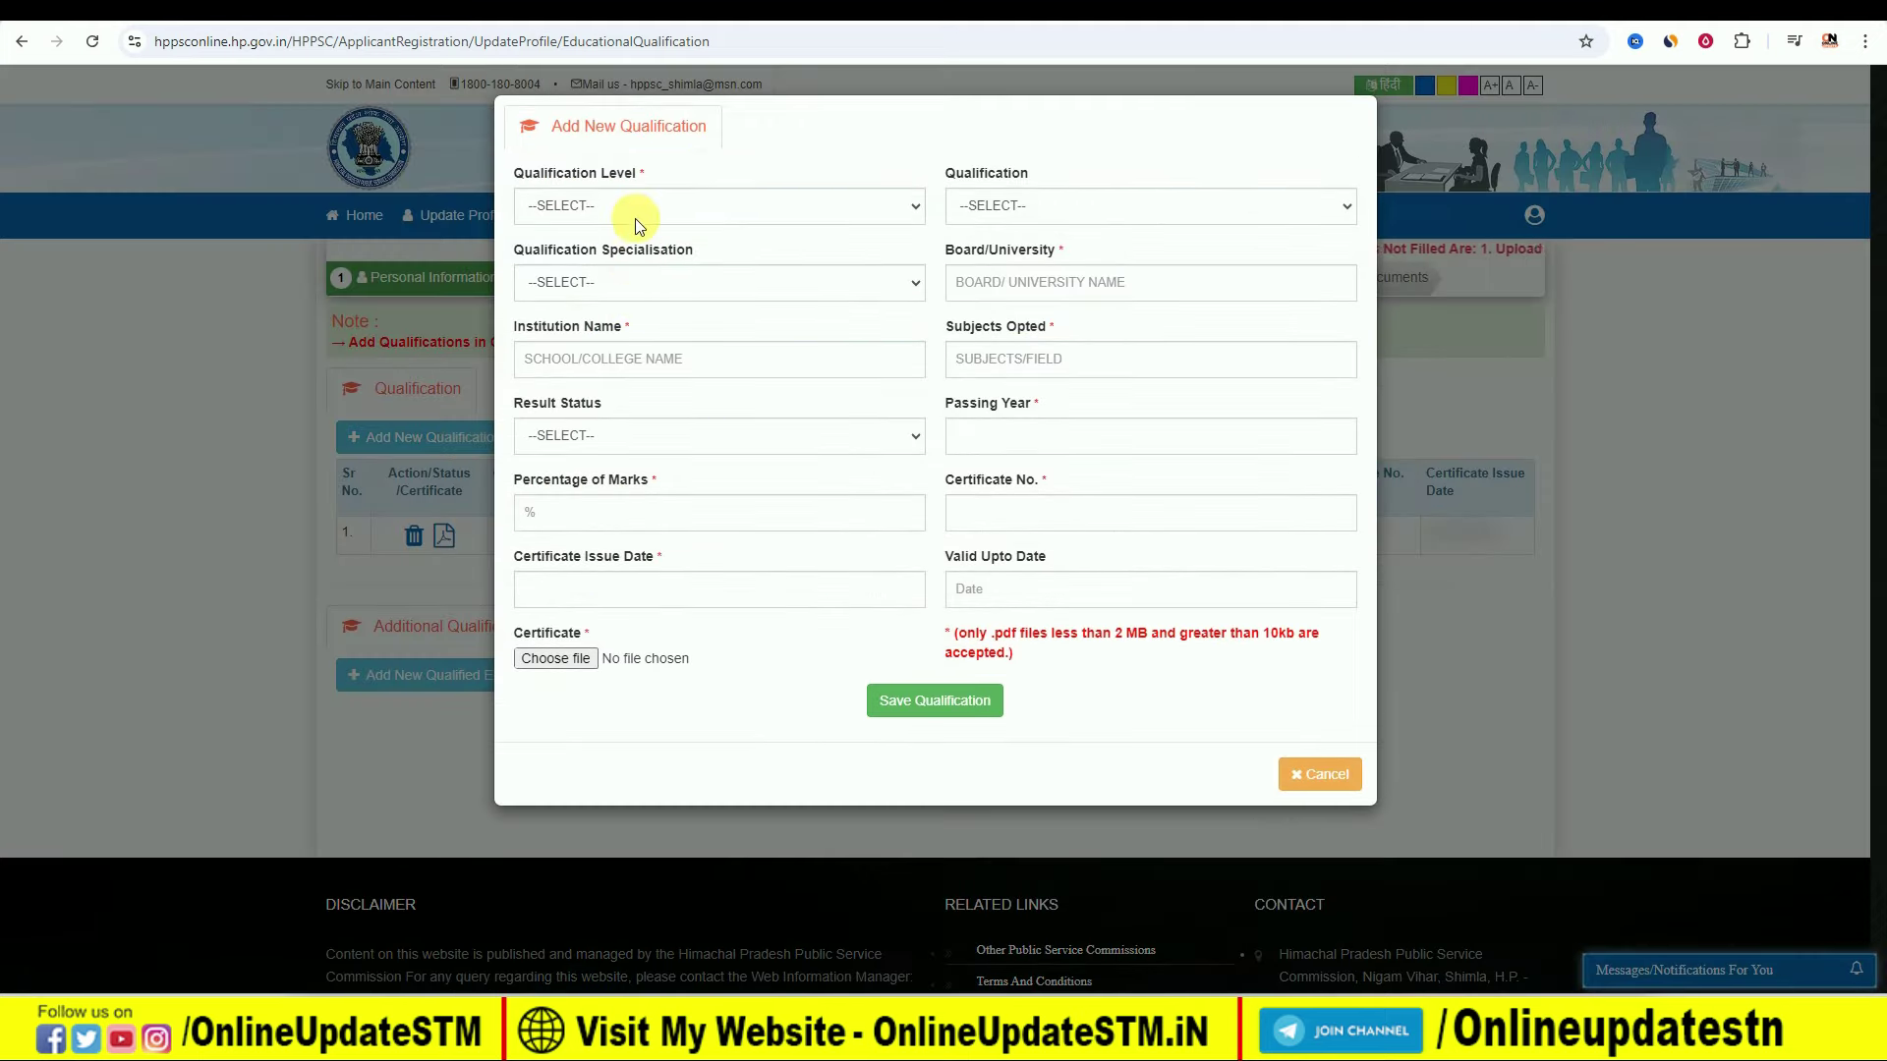
click(639, 205)
click(606, 284)
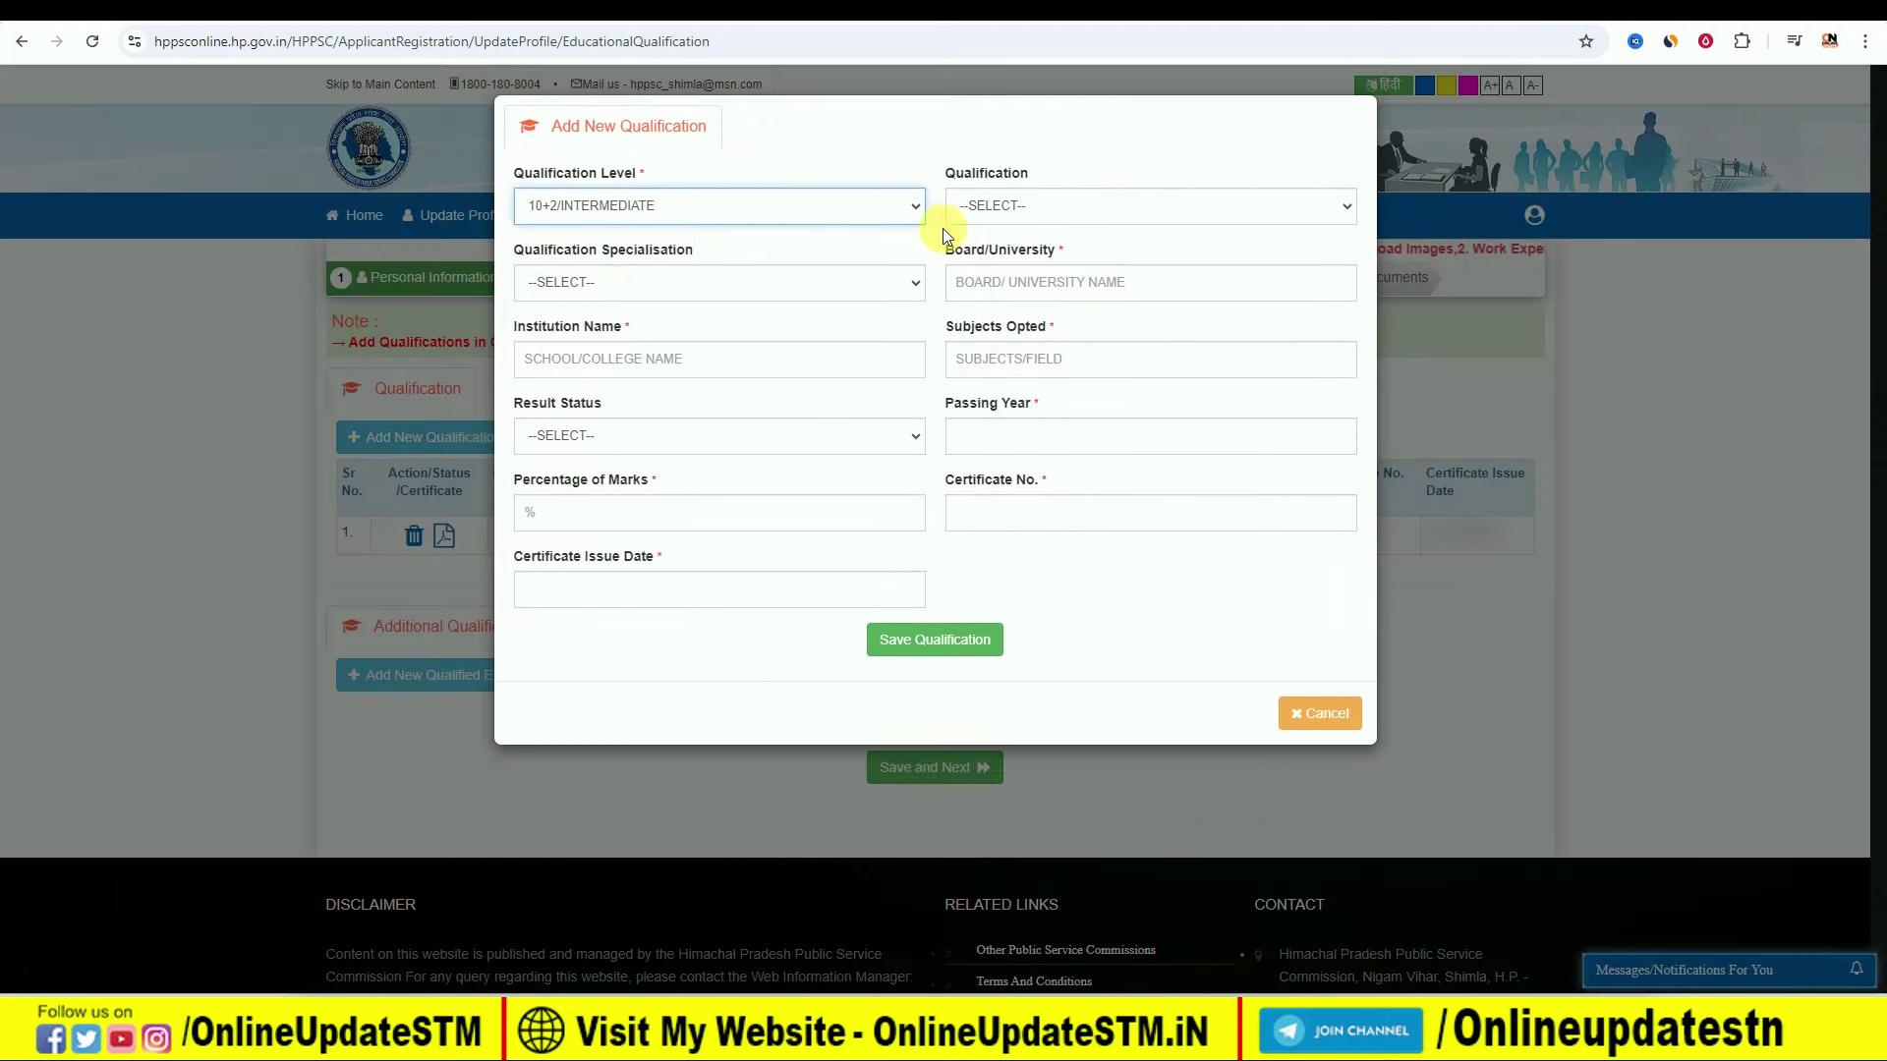
click(1052, 207)
click(1034, 256)
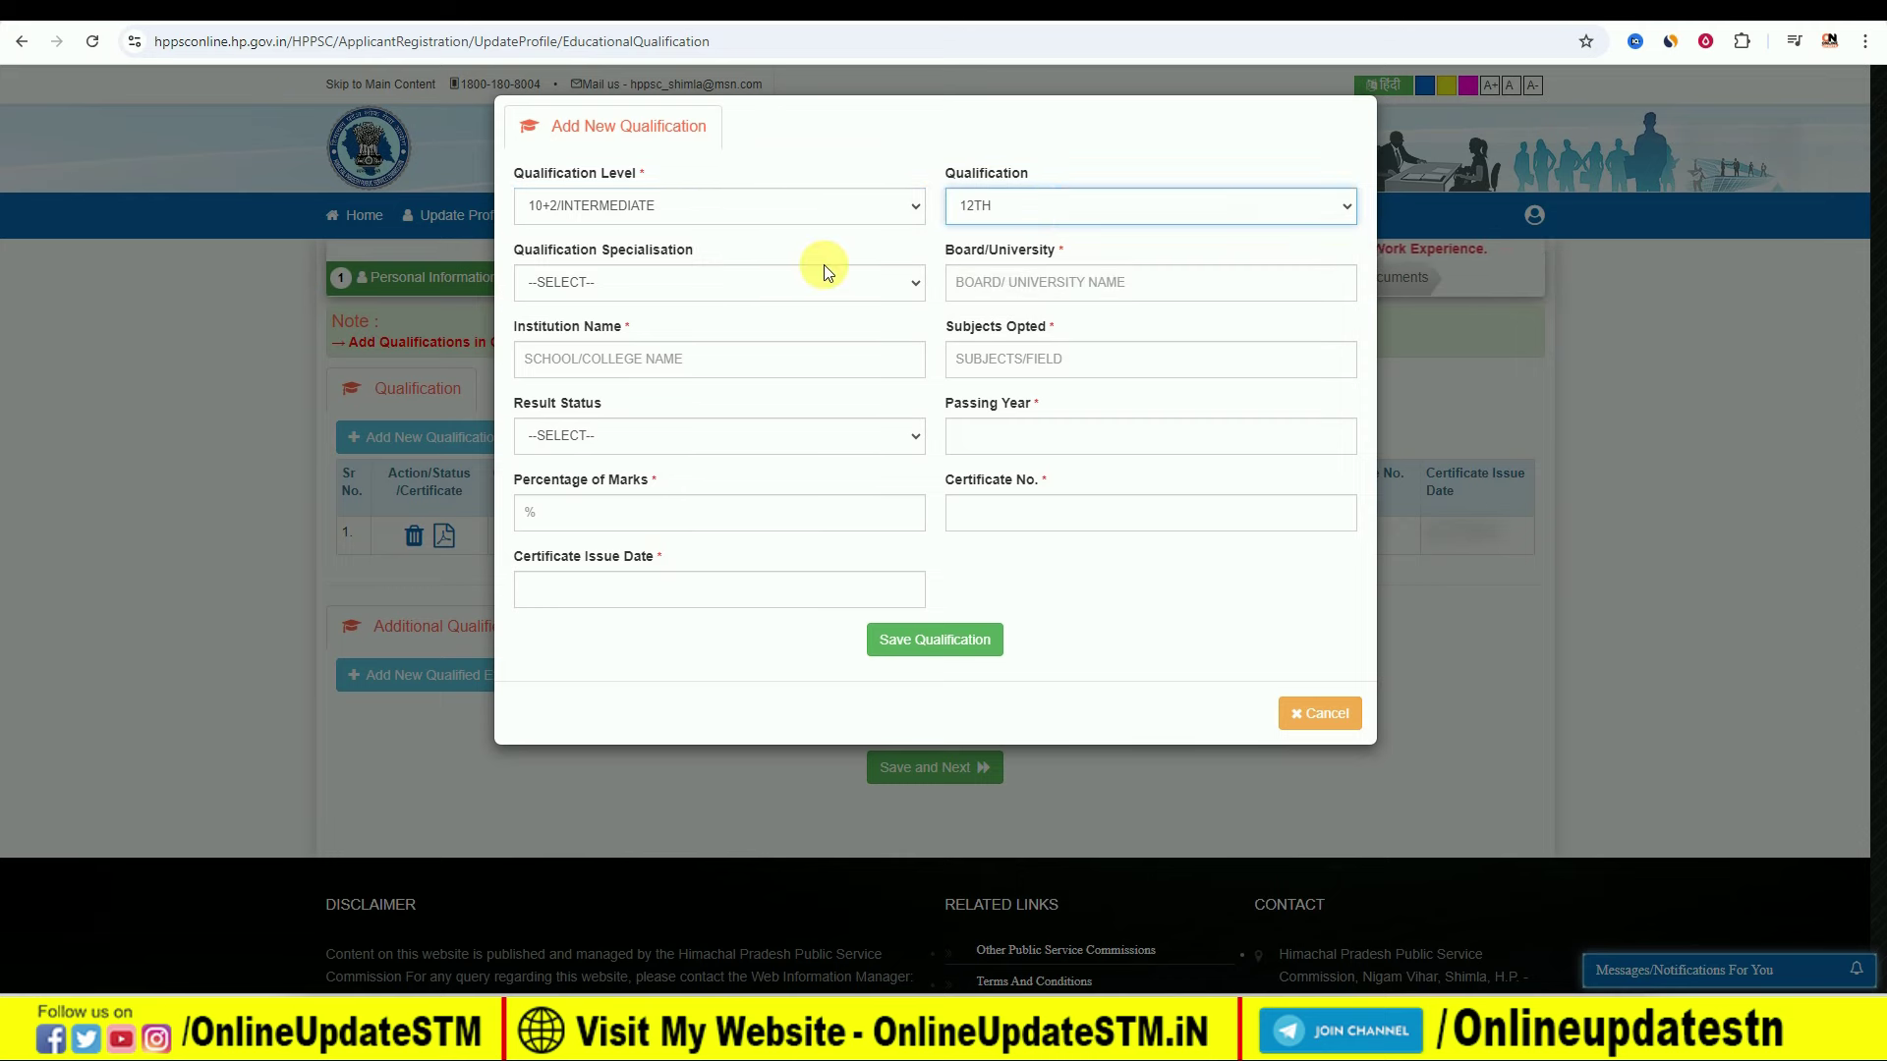
click(634, 285)
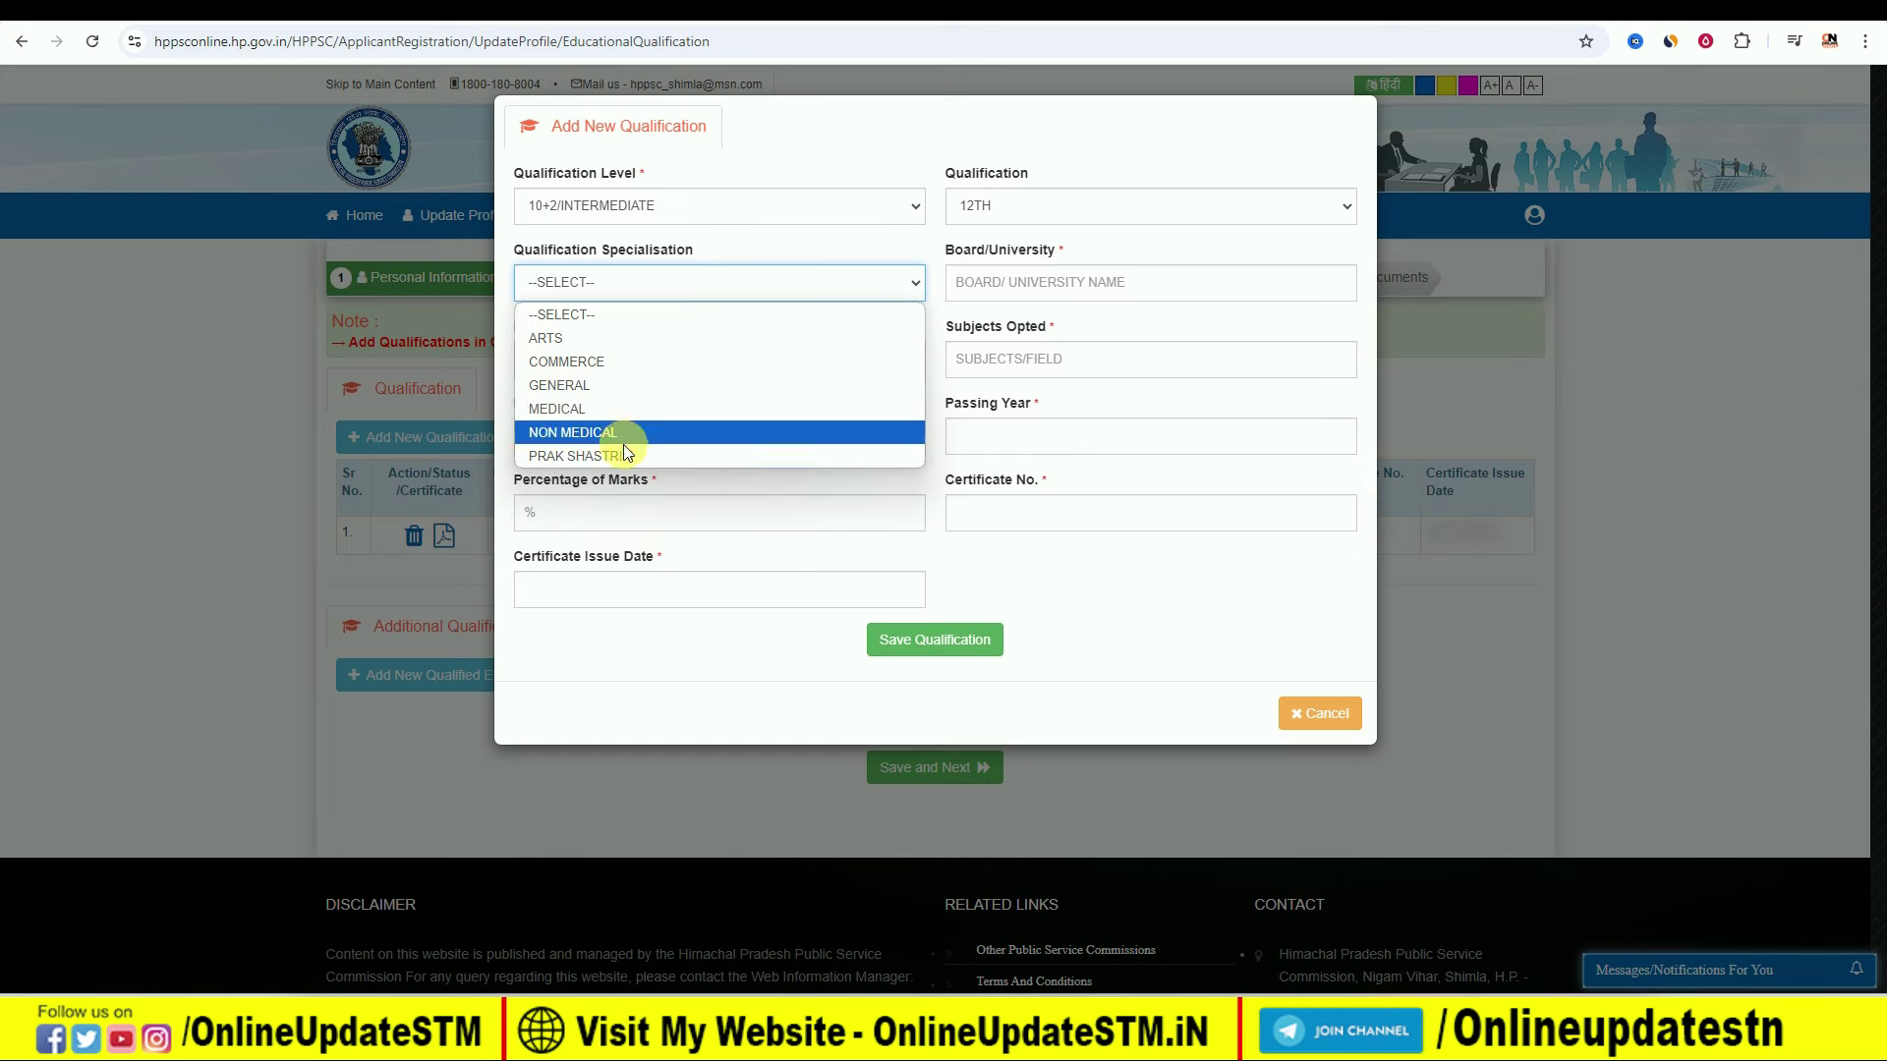
click(703, 286)
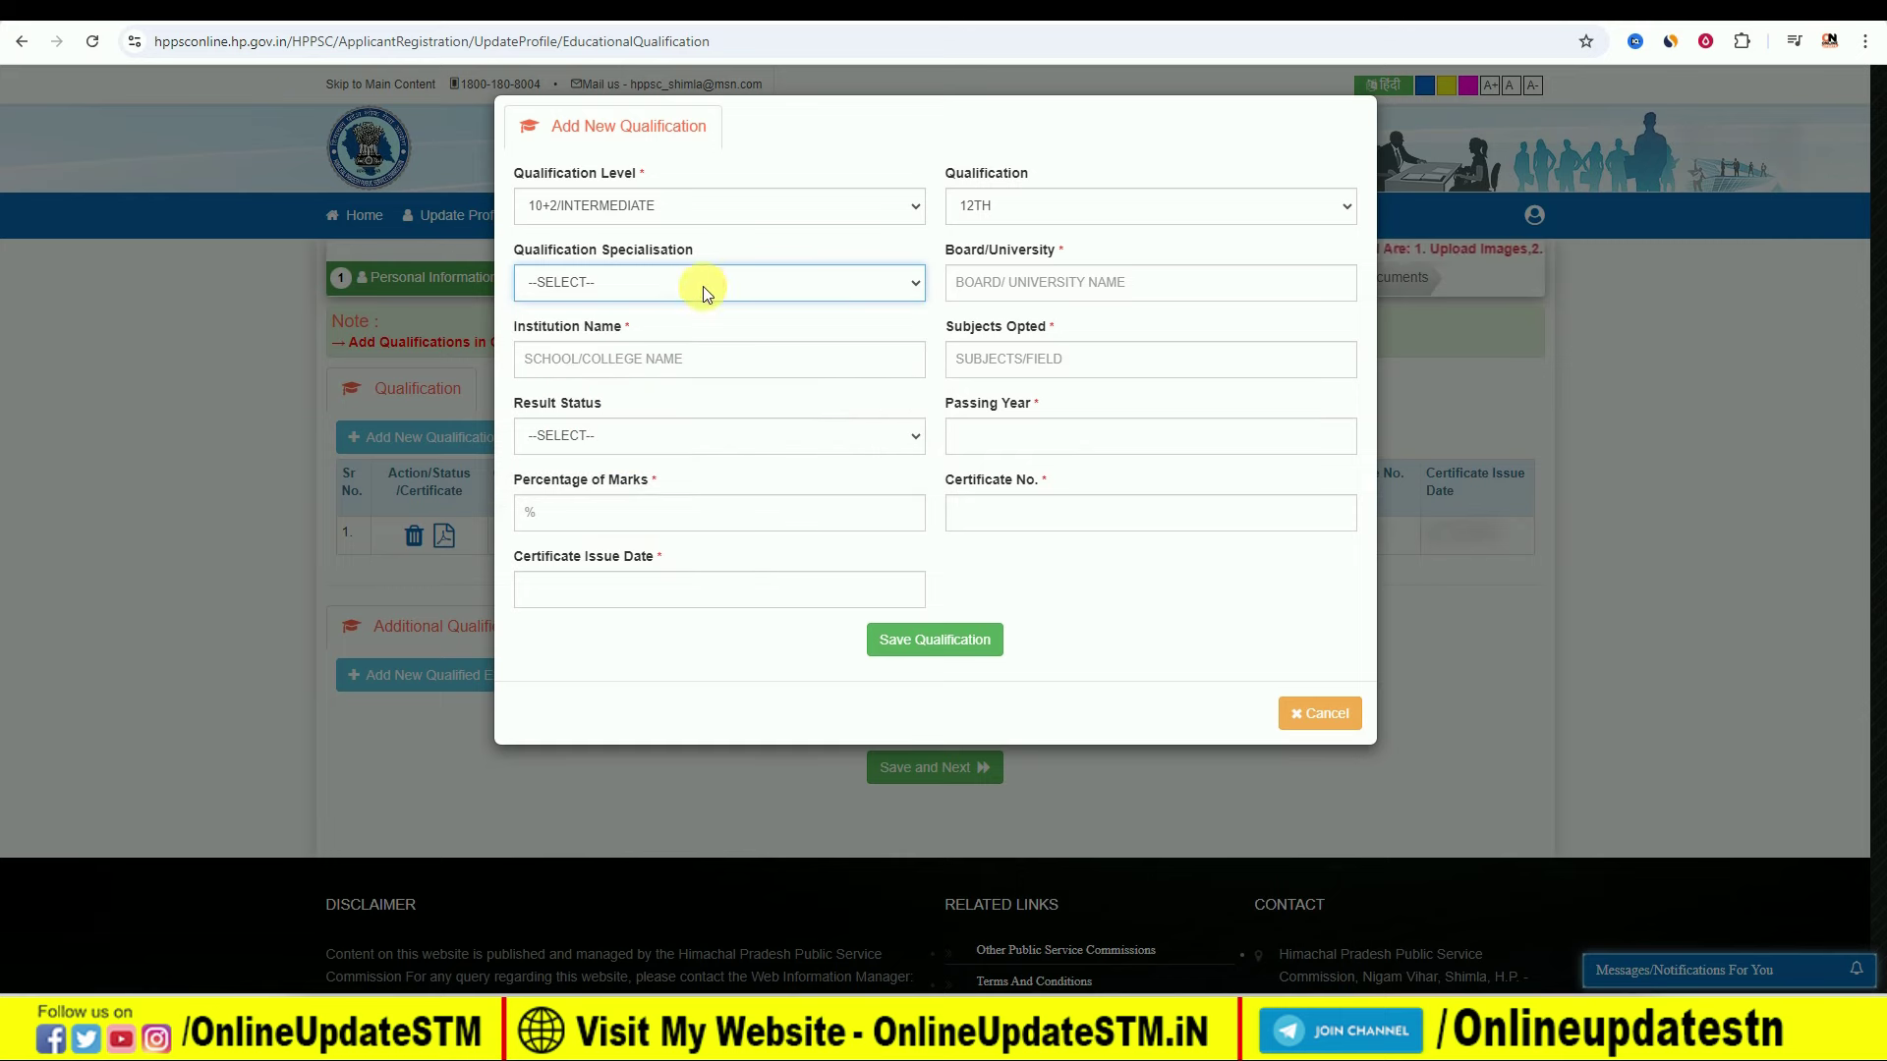
click(656, 275)
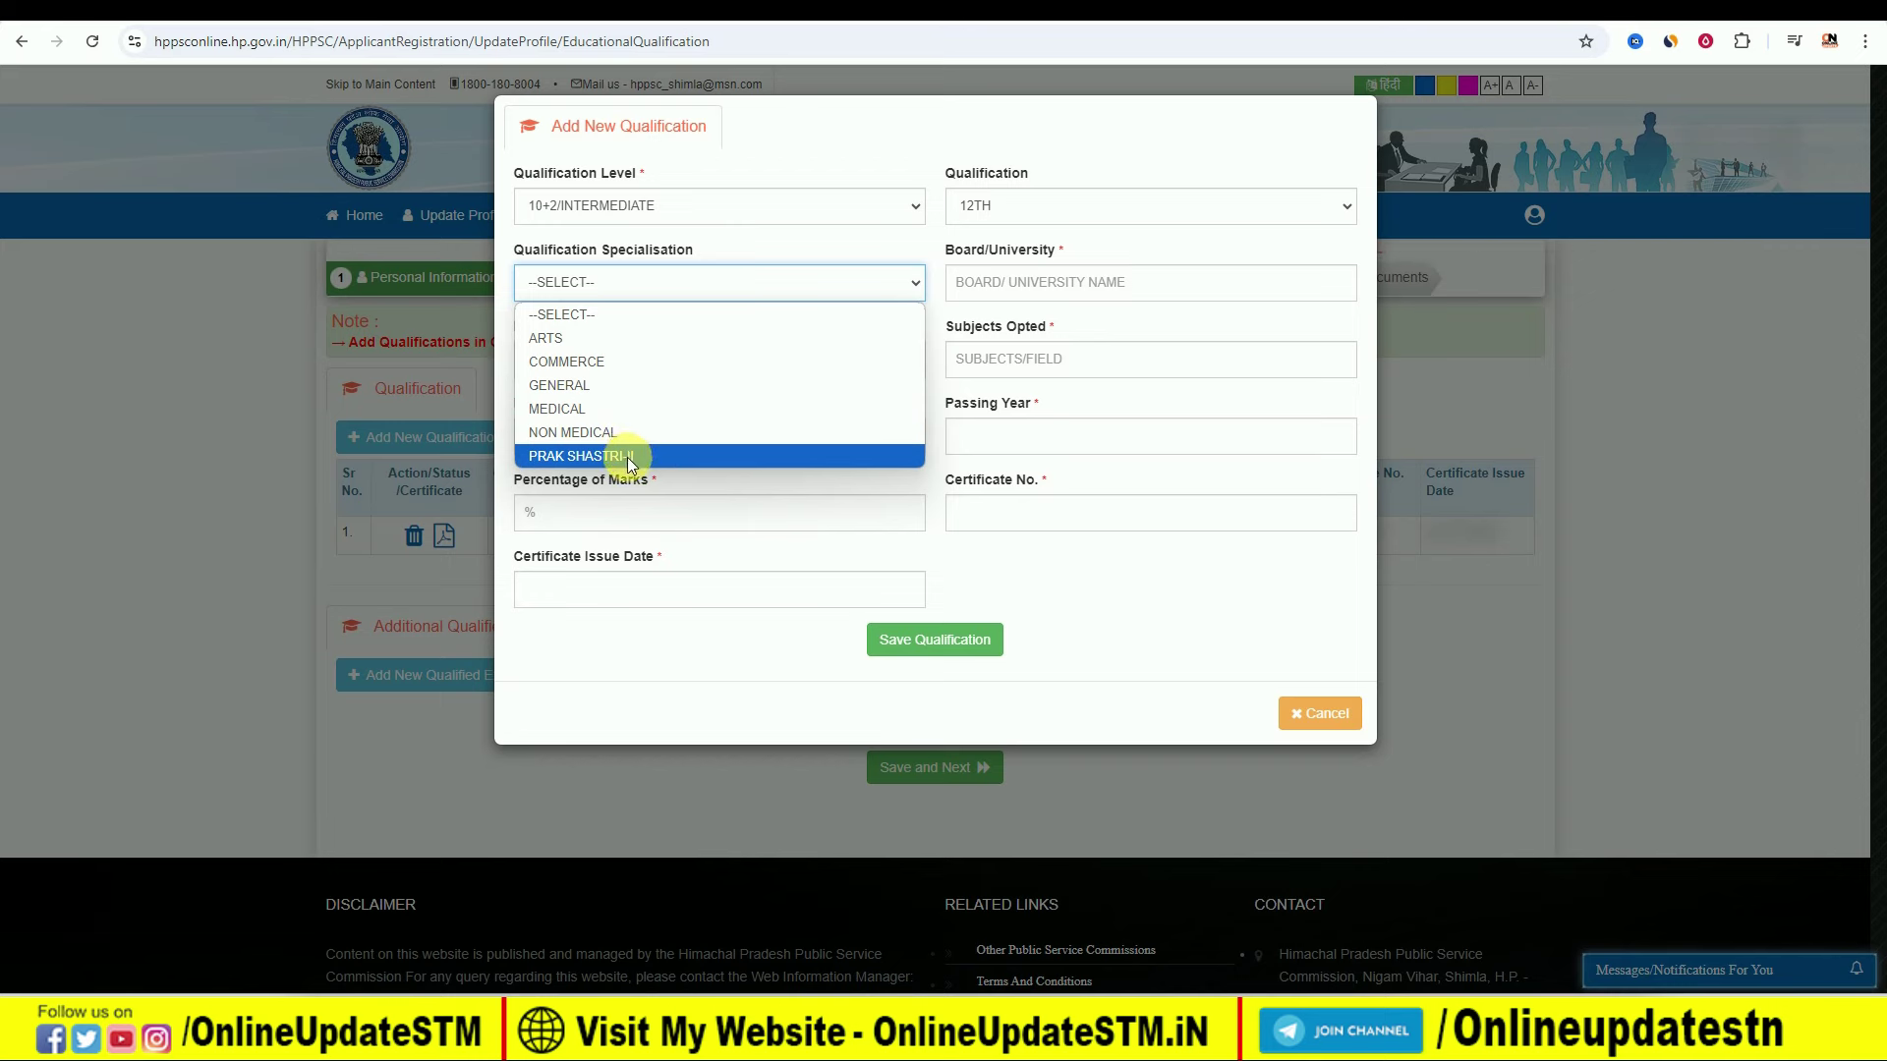
click(603, 385)
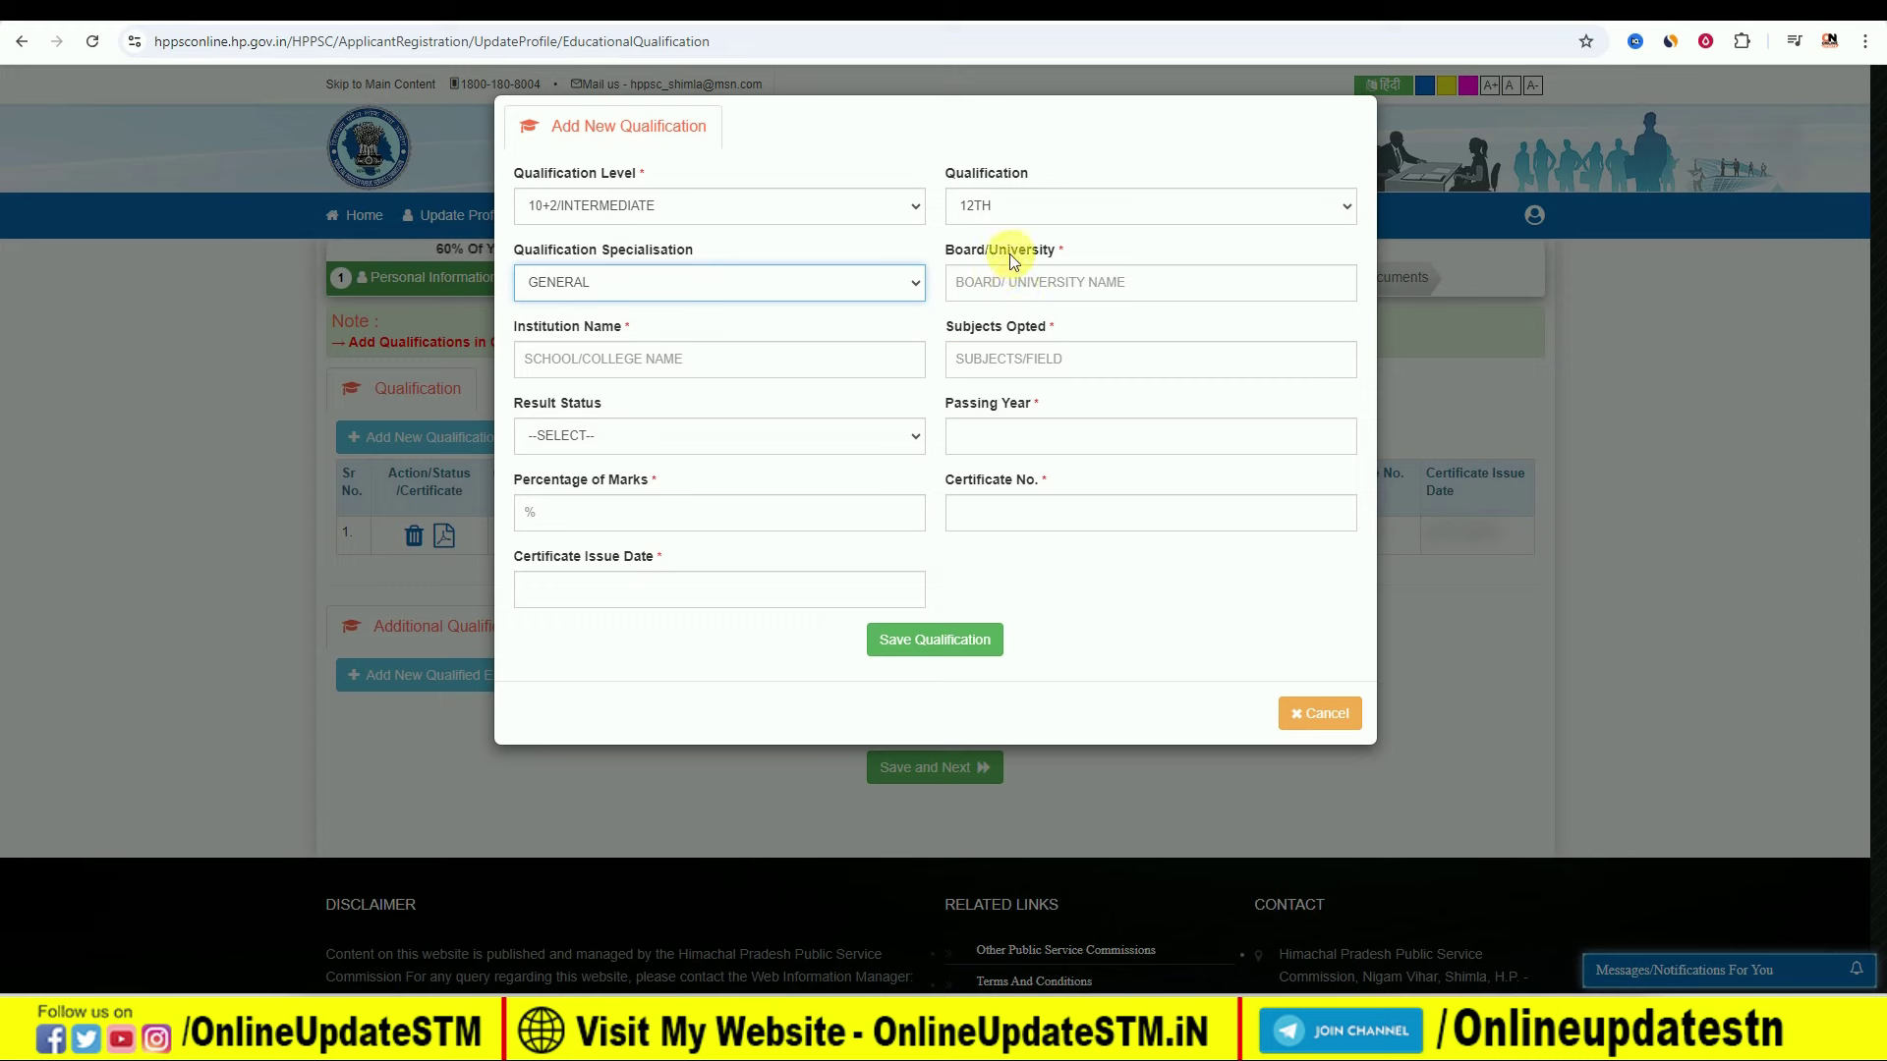
Step: Enter board BSEB PATNA, institution COLLEGE, result Pass, passing year 2020 and 80% marks
click(1011, 288)
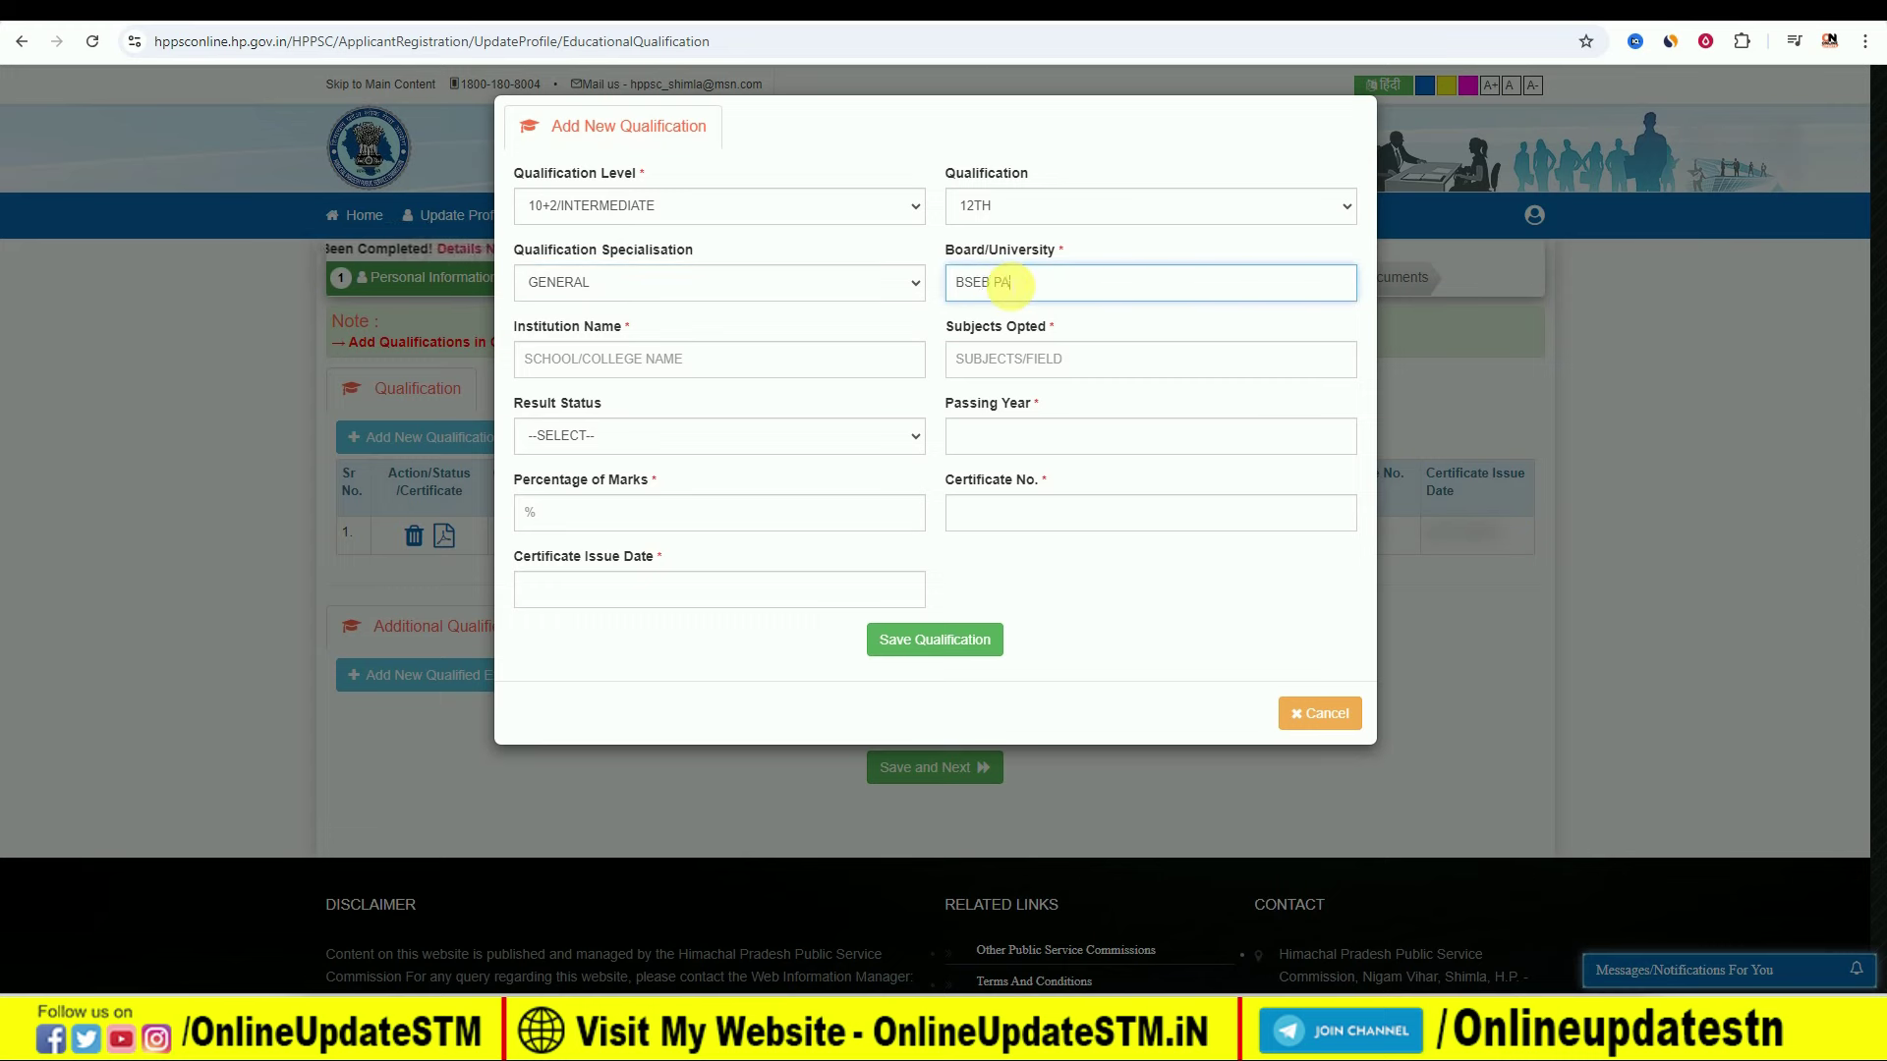
text(BSEB PATNA)
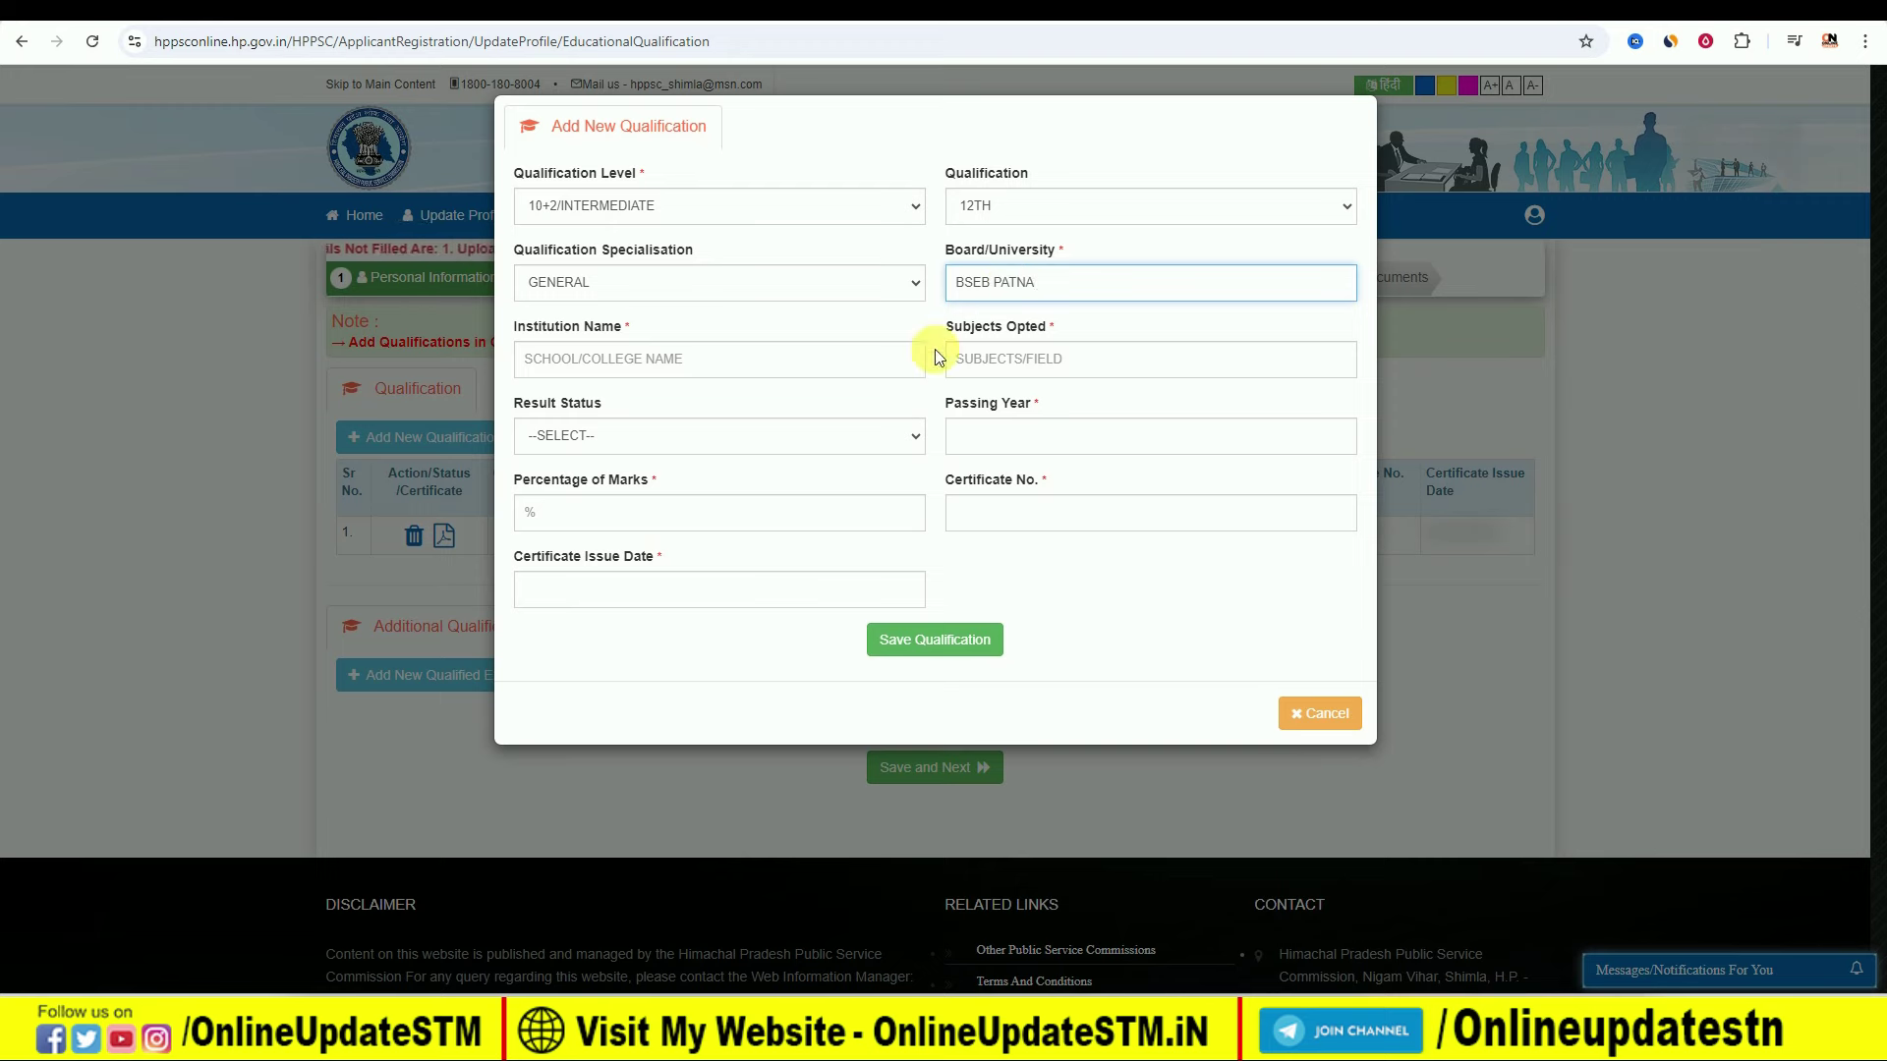
click(713, 360)
text(COLLEGE)
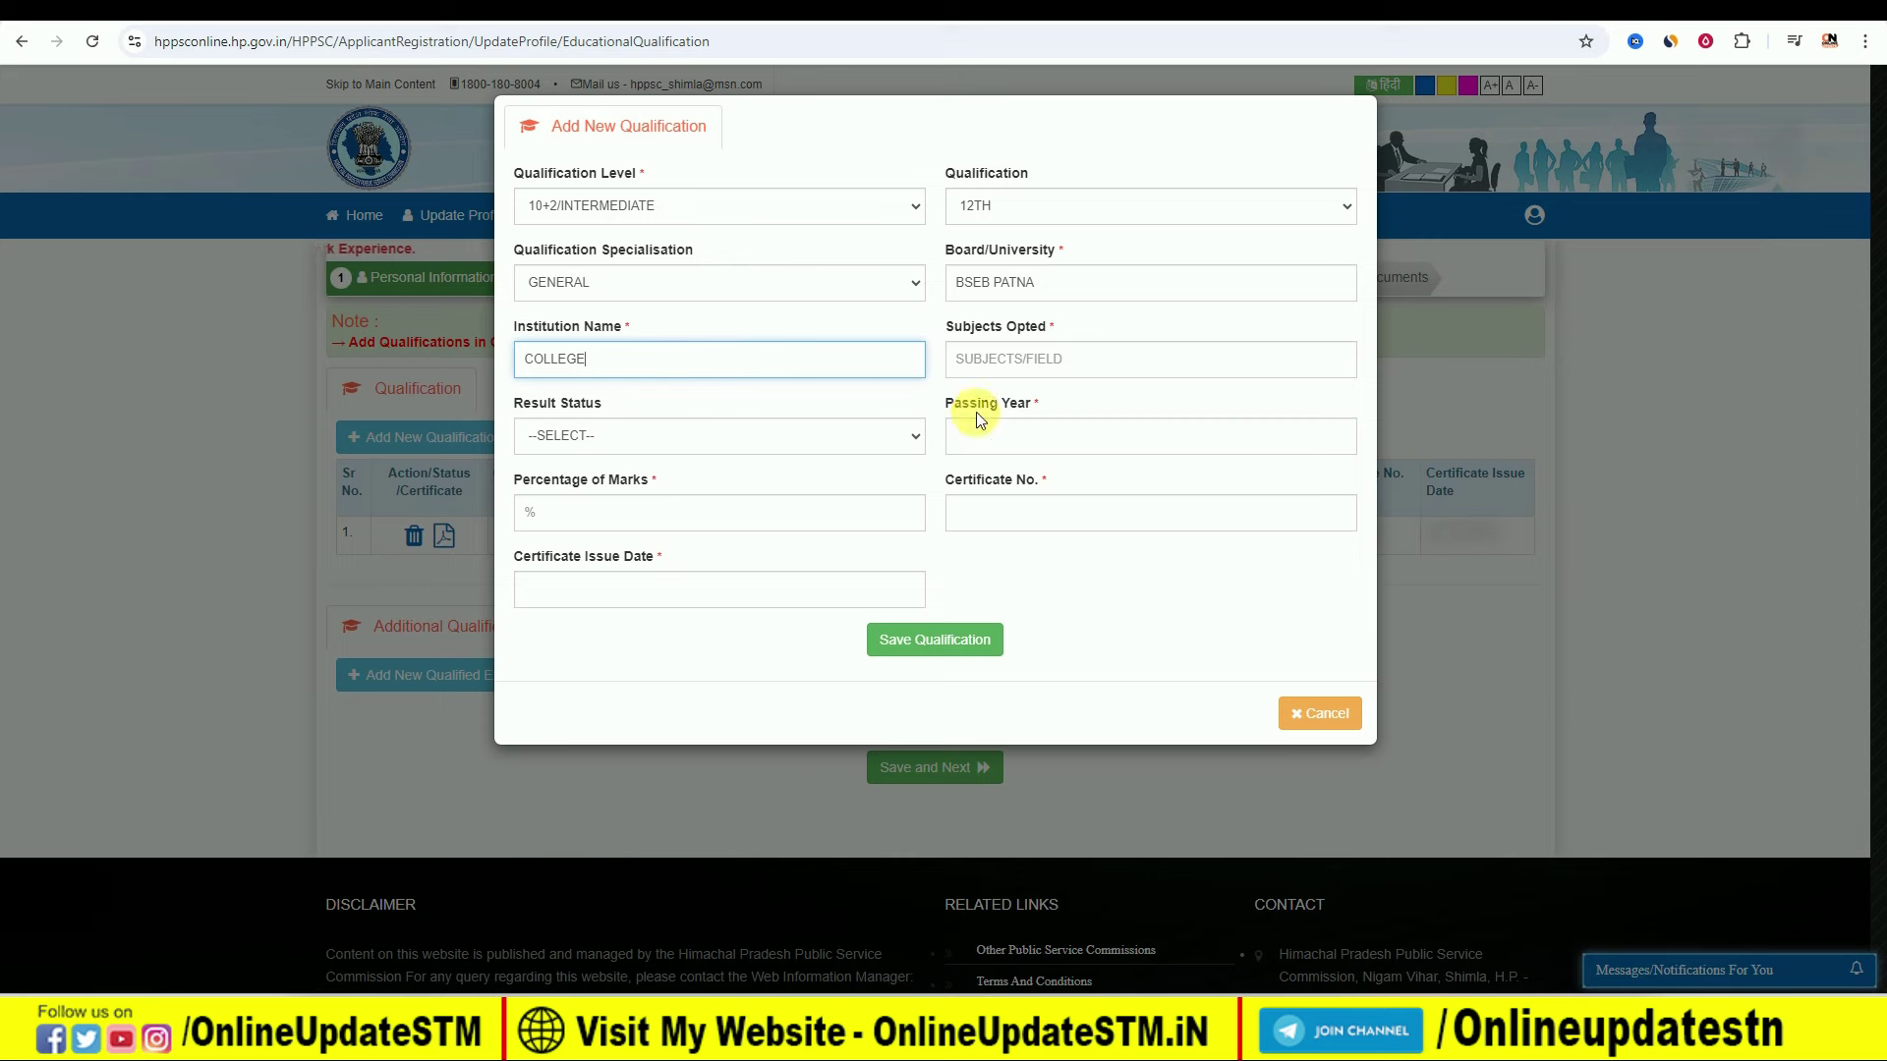
click(1027, 364)
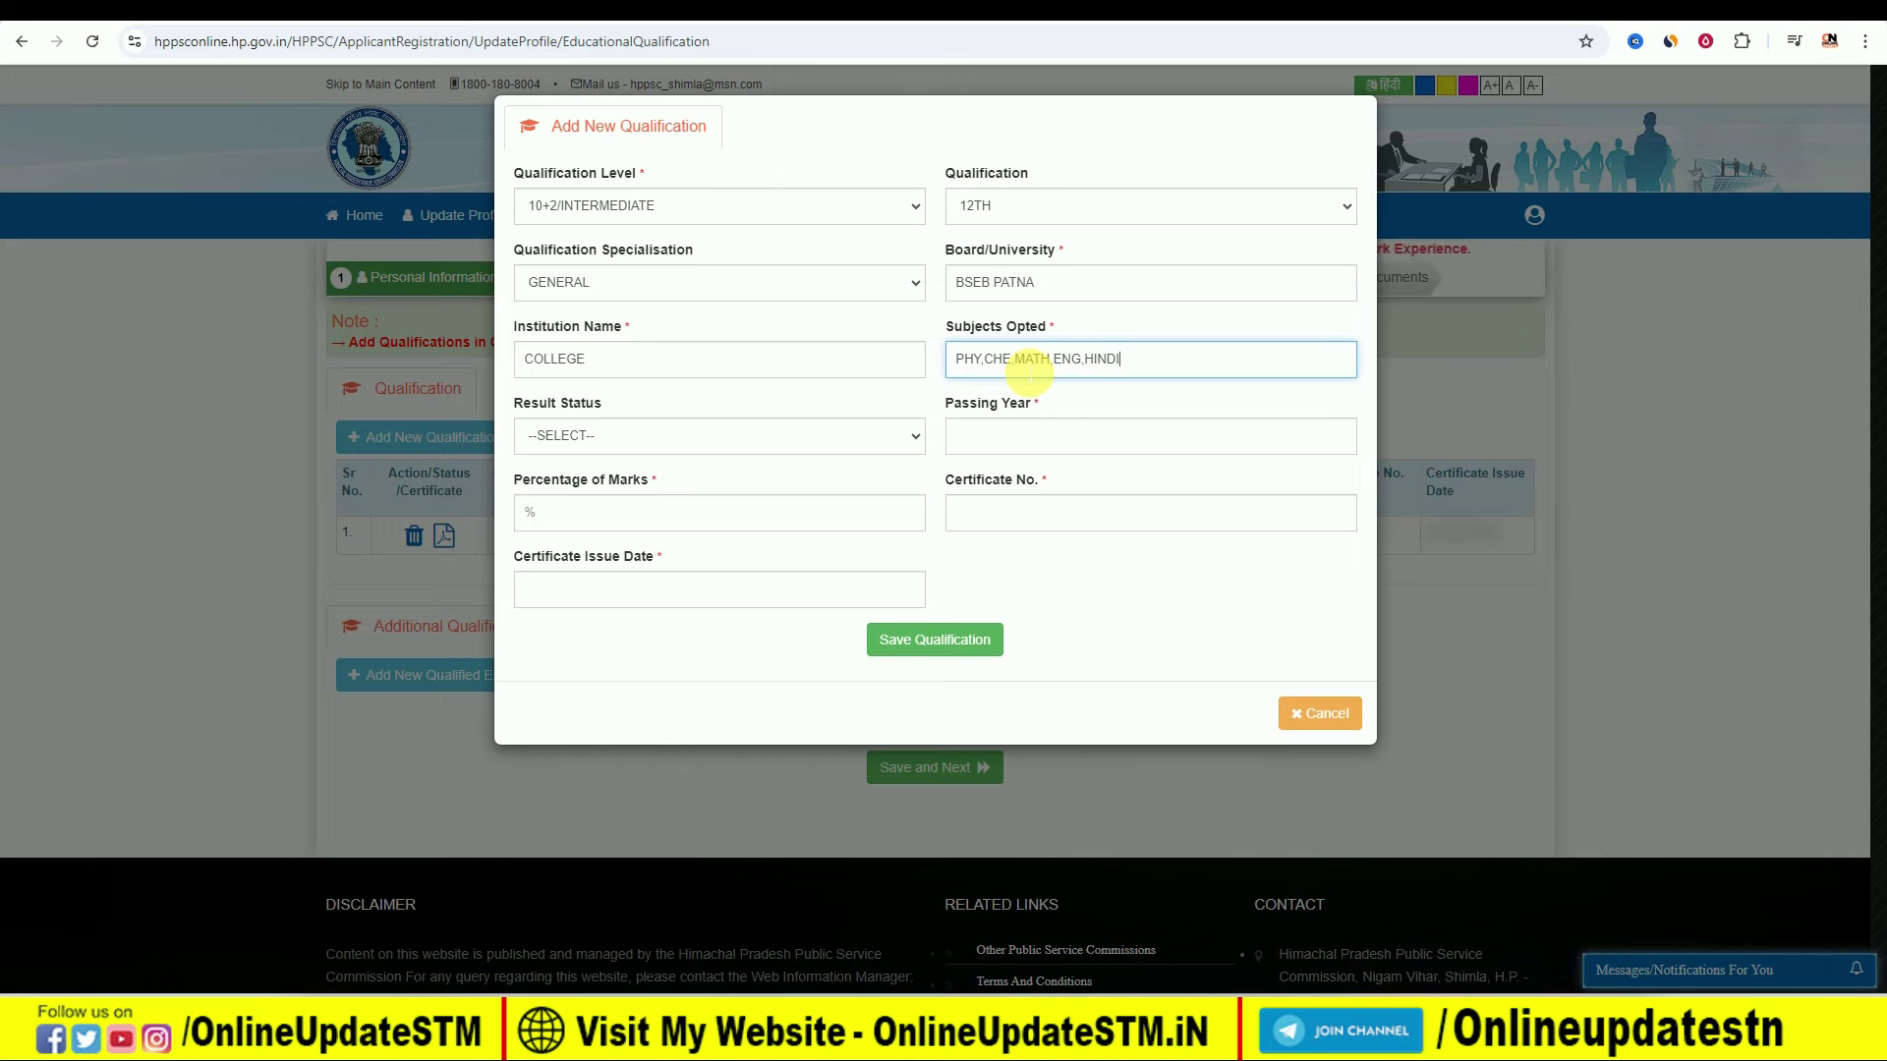
click(751, 435)
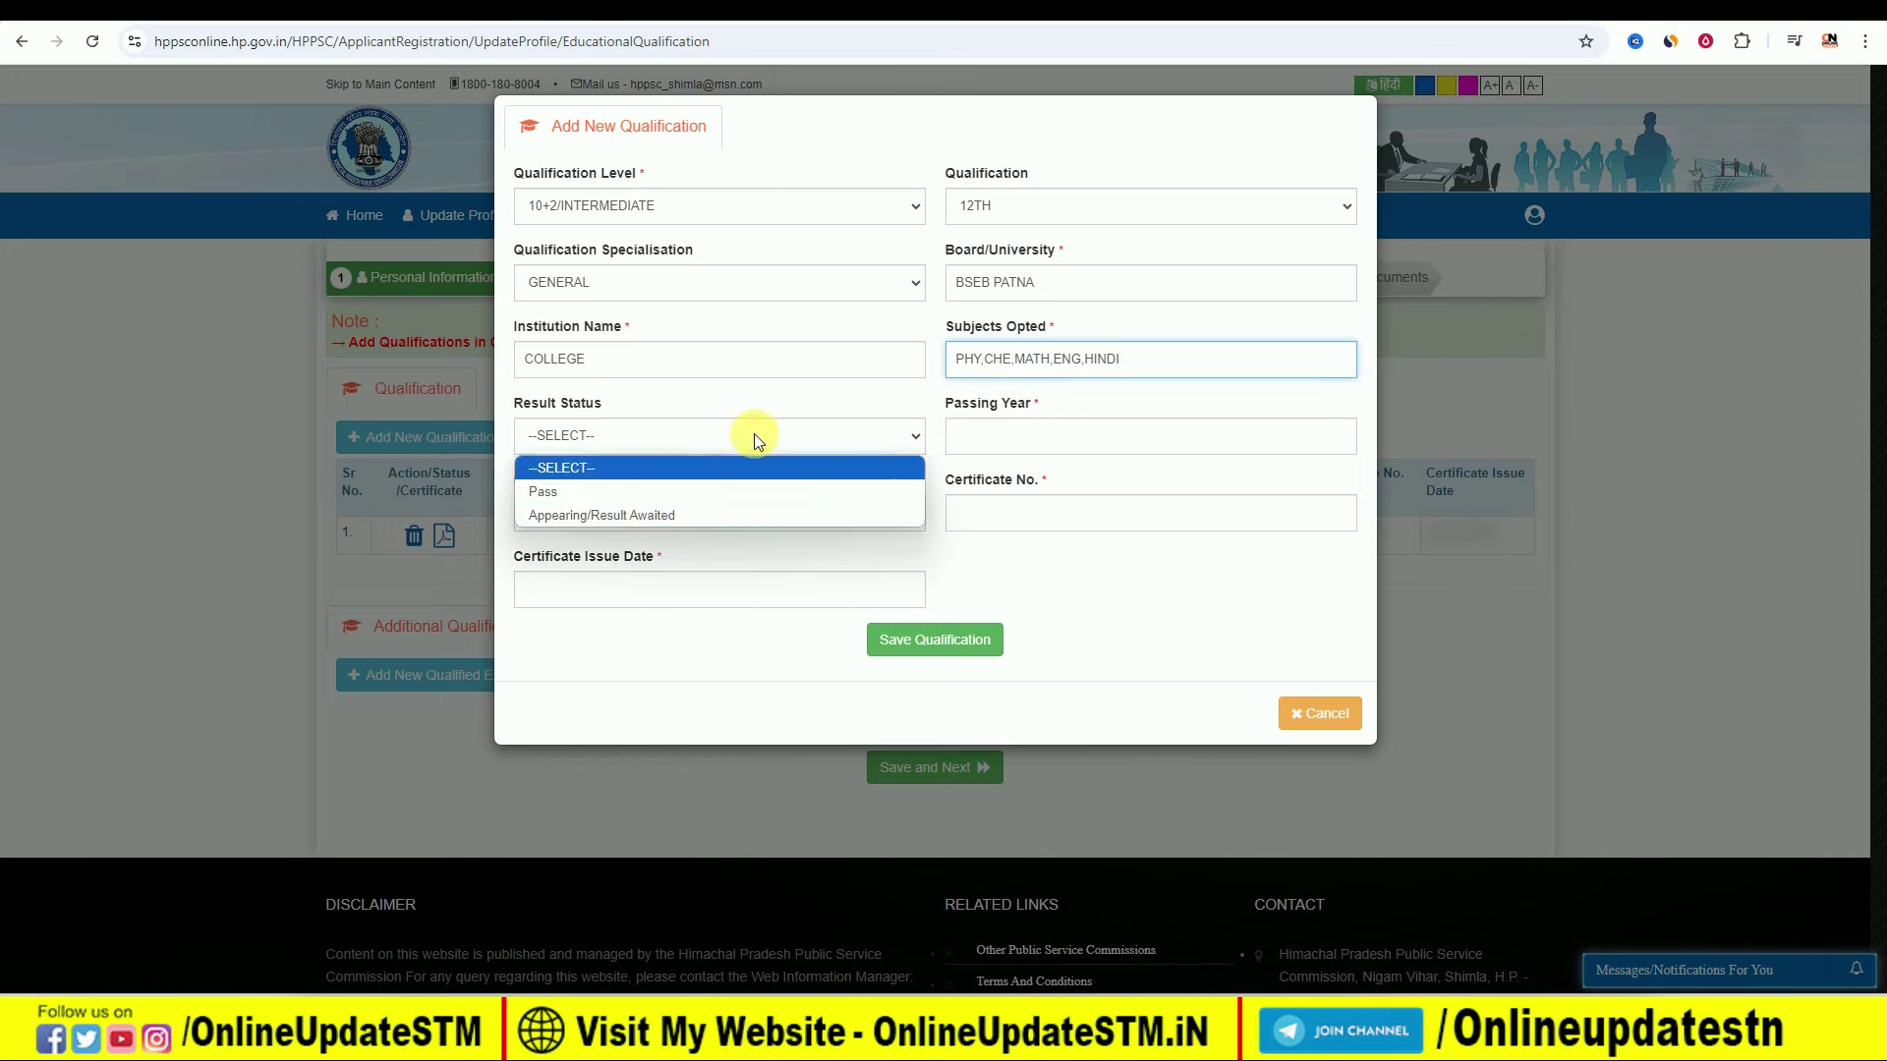
click(675, 491)
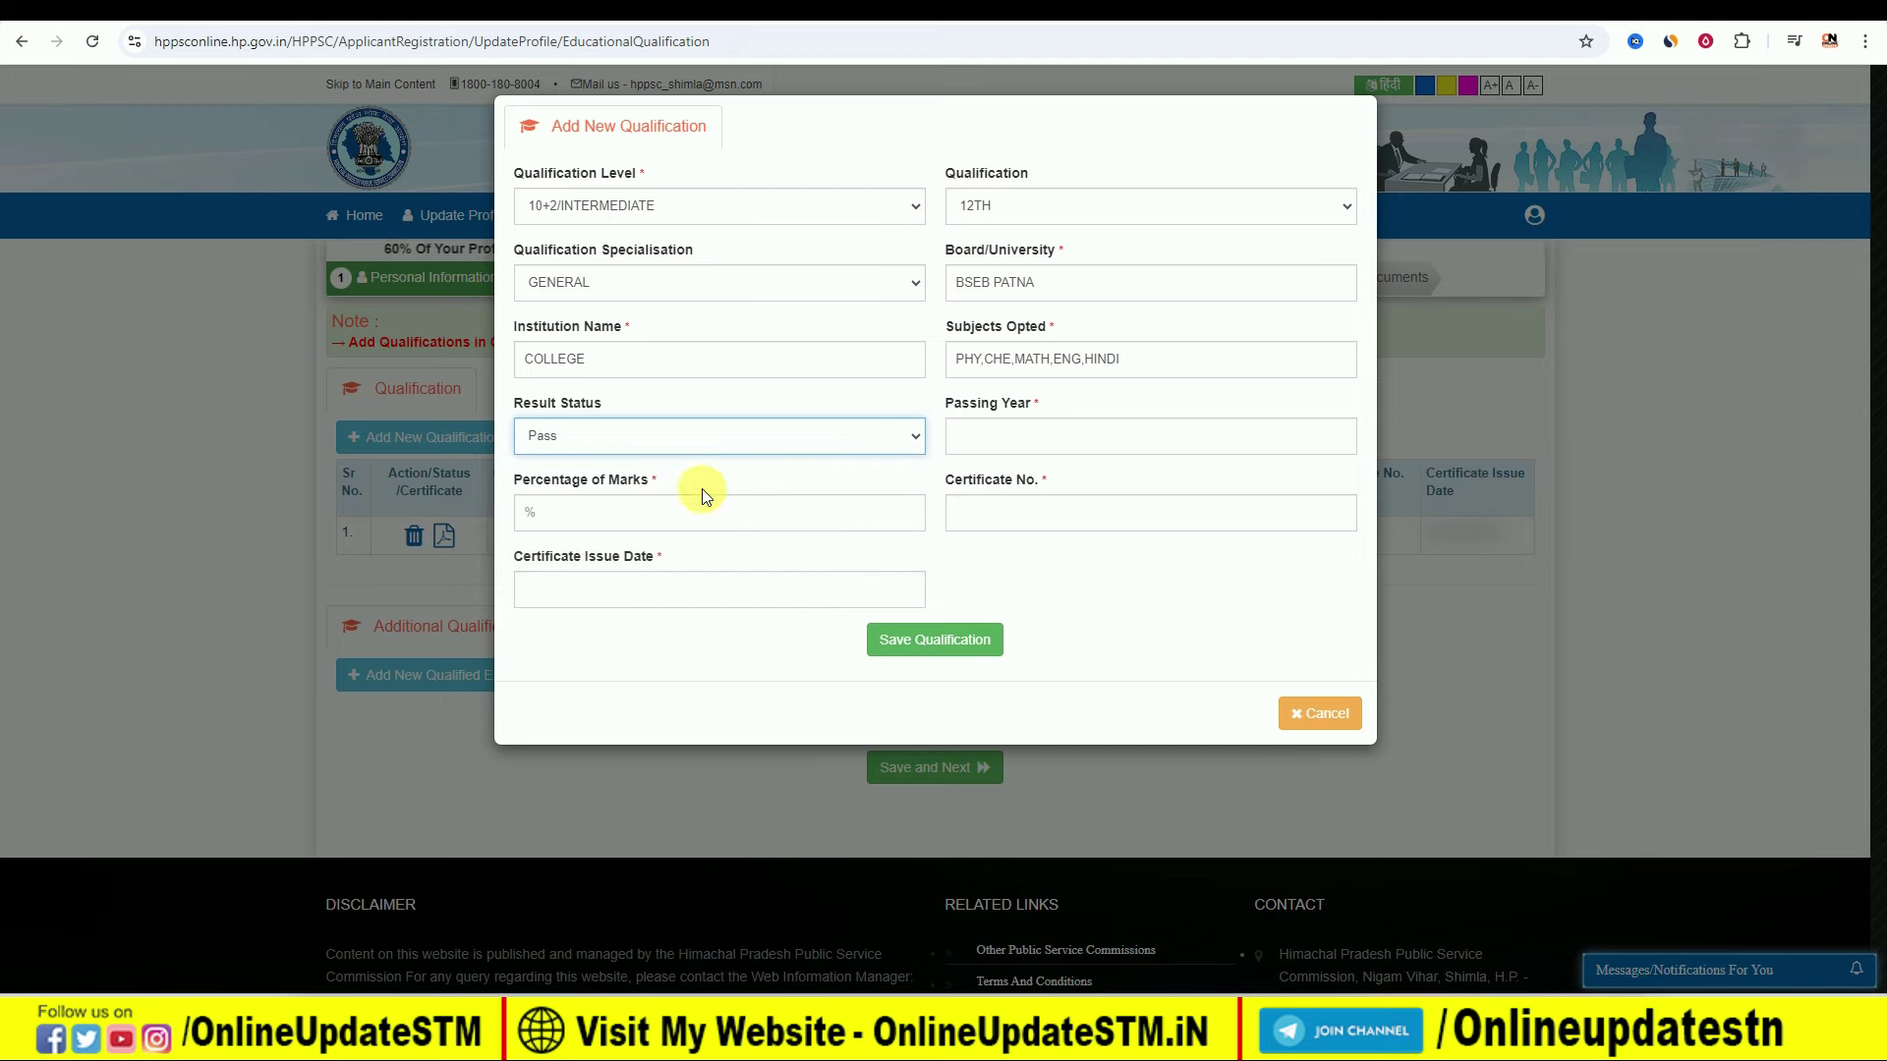
click(1060, 442)
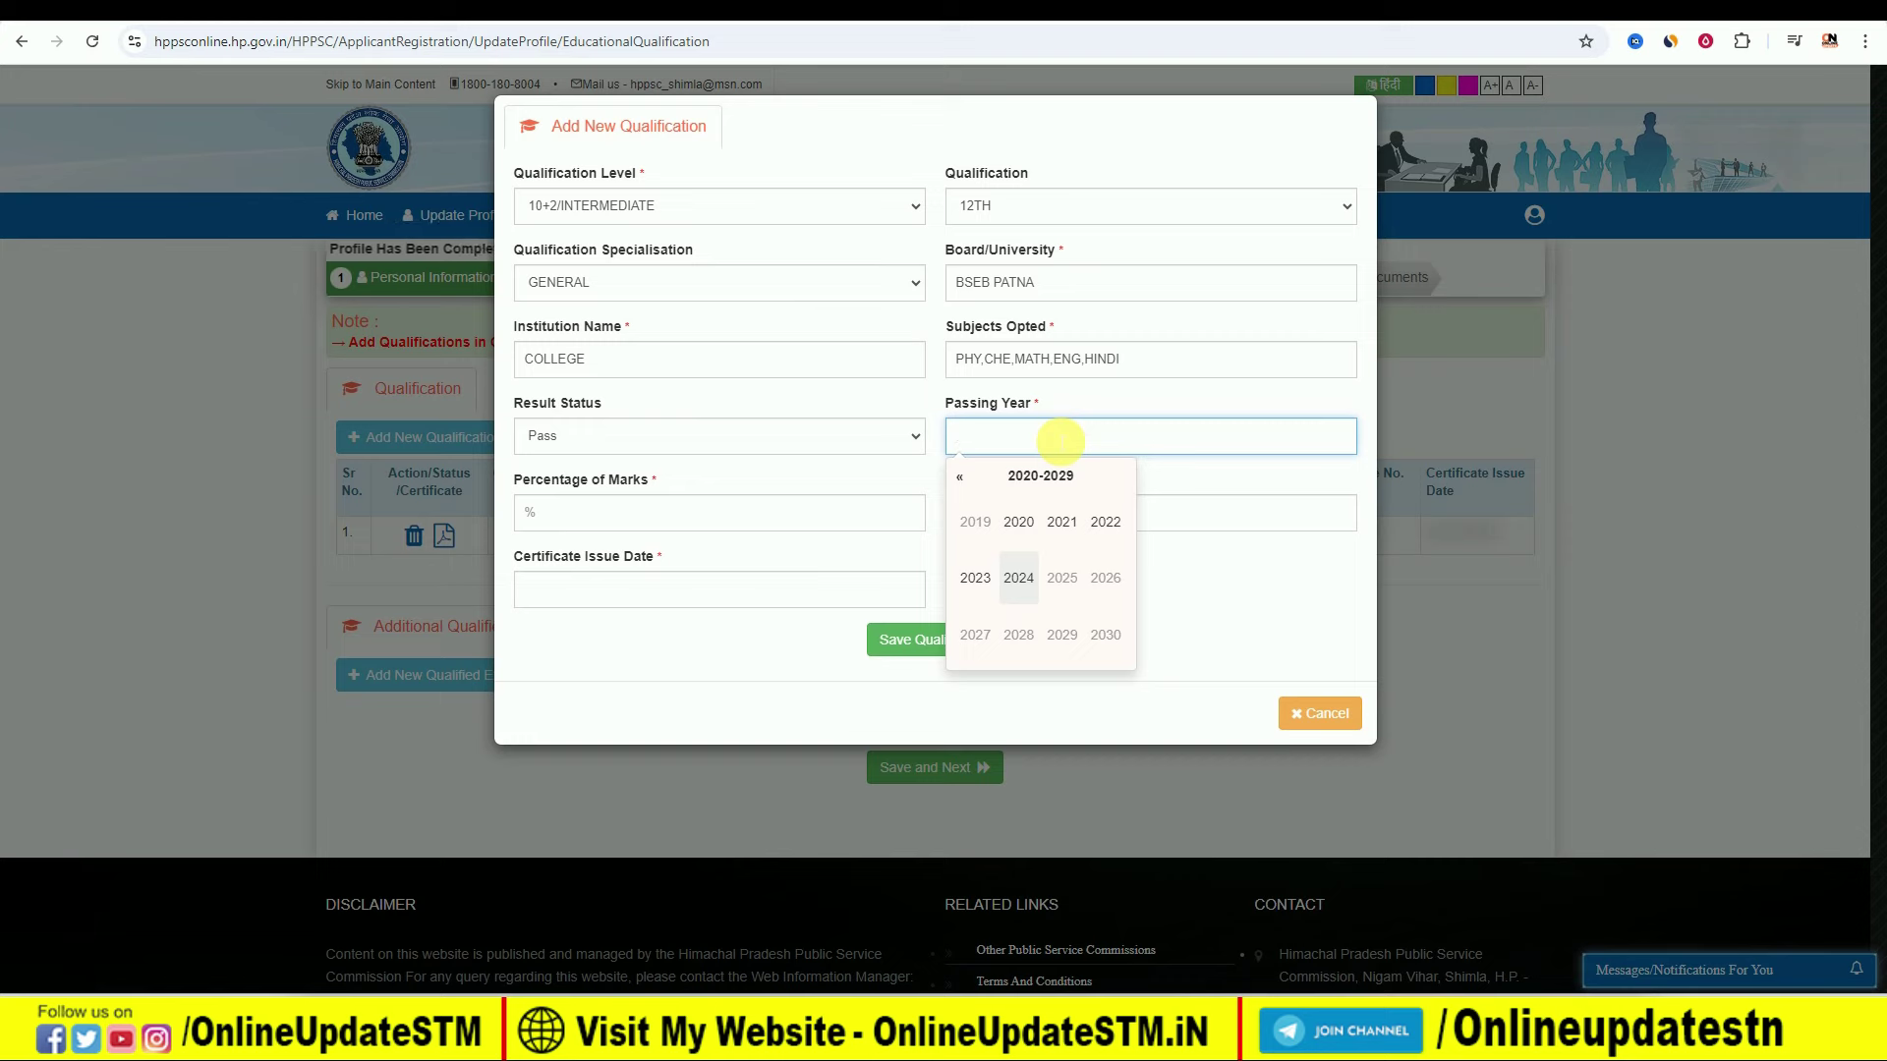
click(1018, 522)
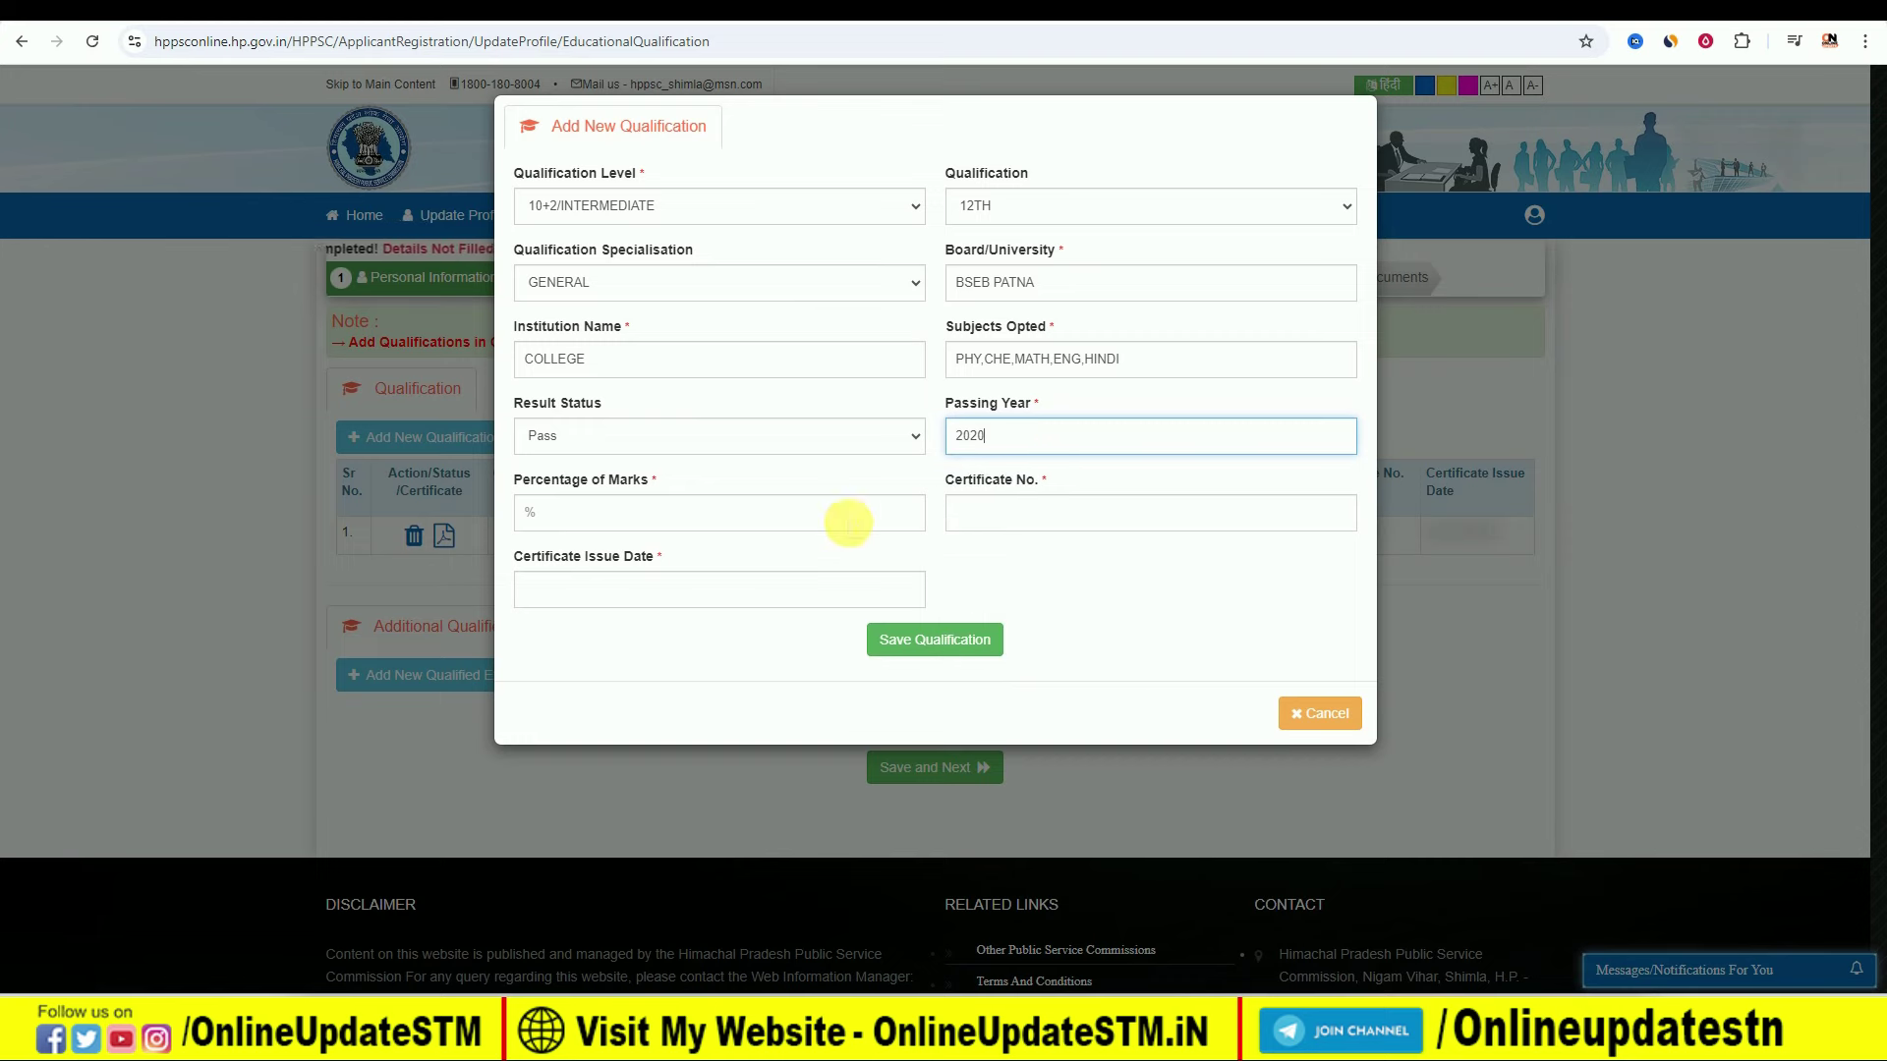
click(632, 516)
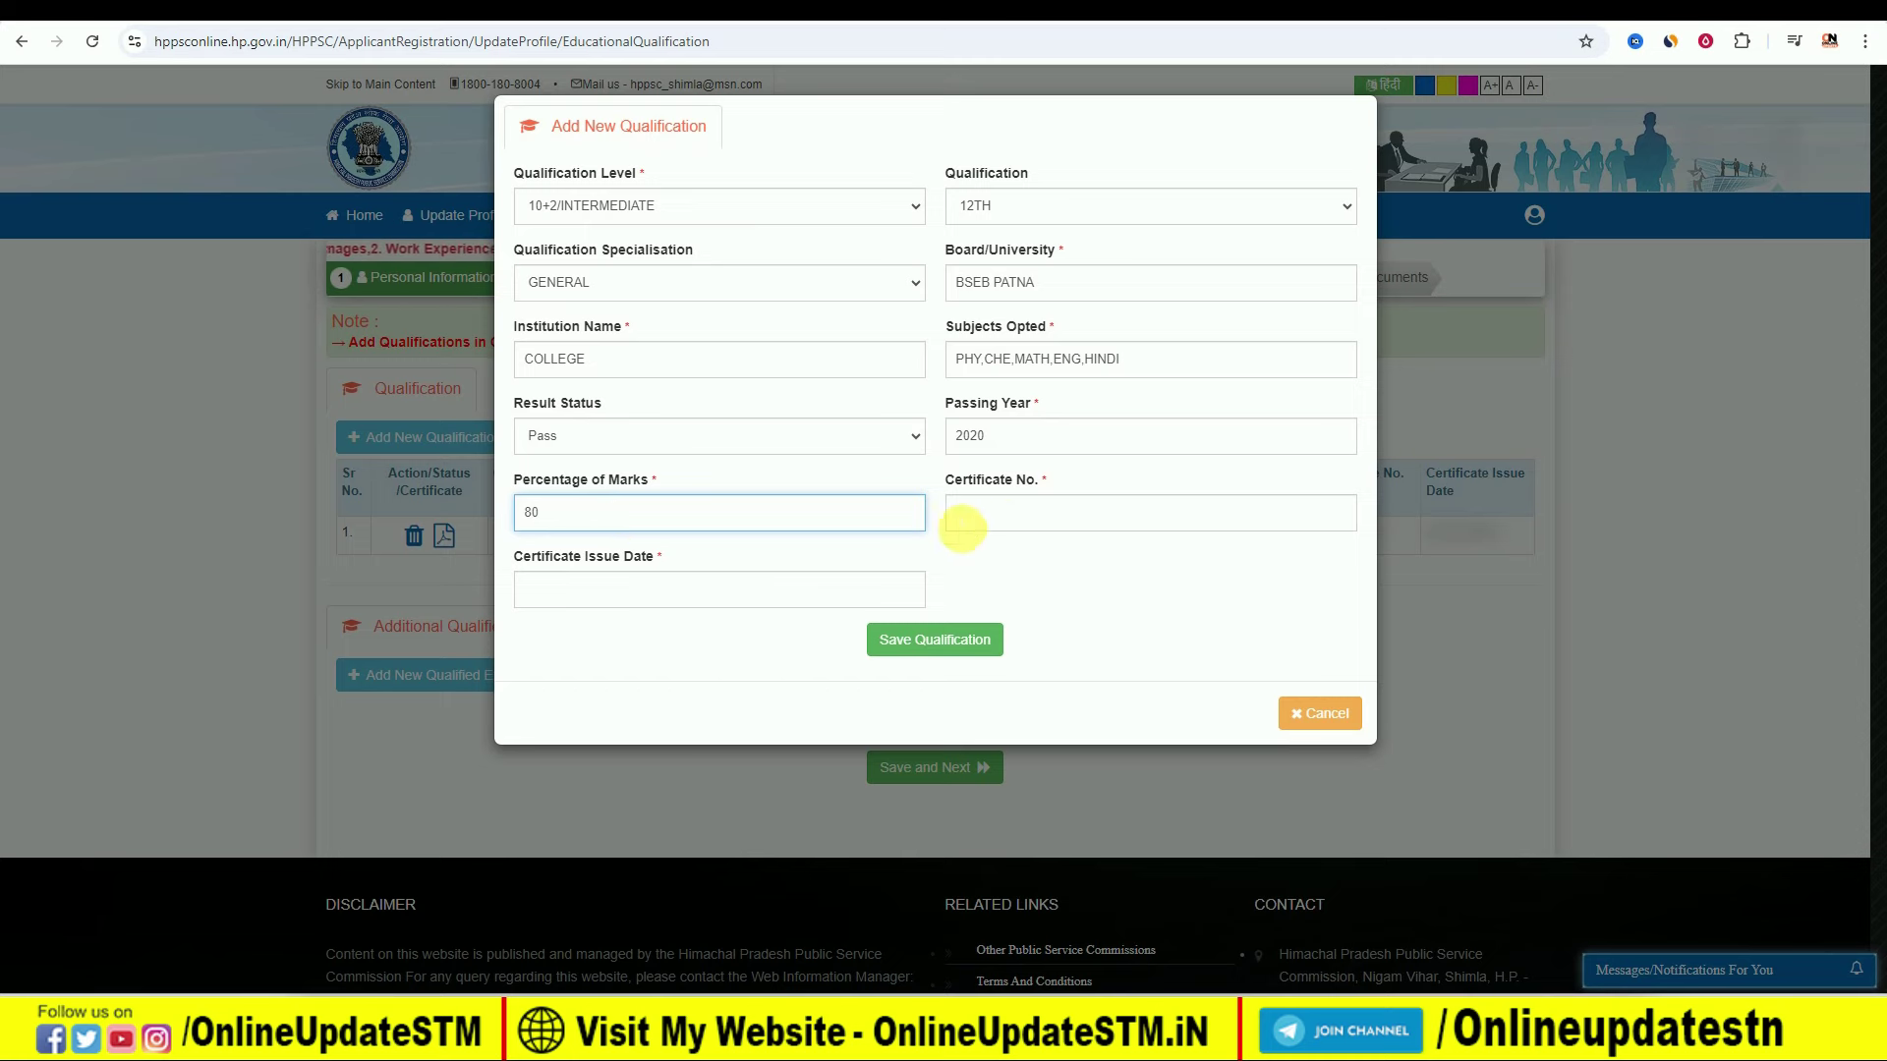
click(605, 597)
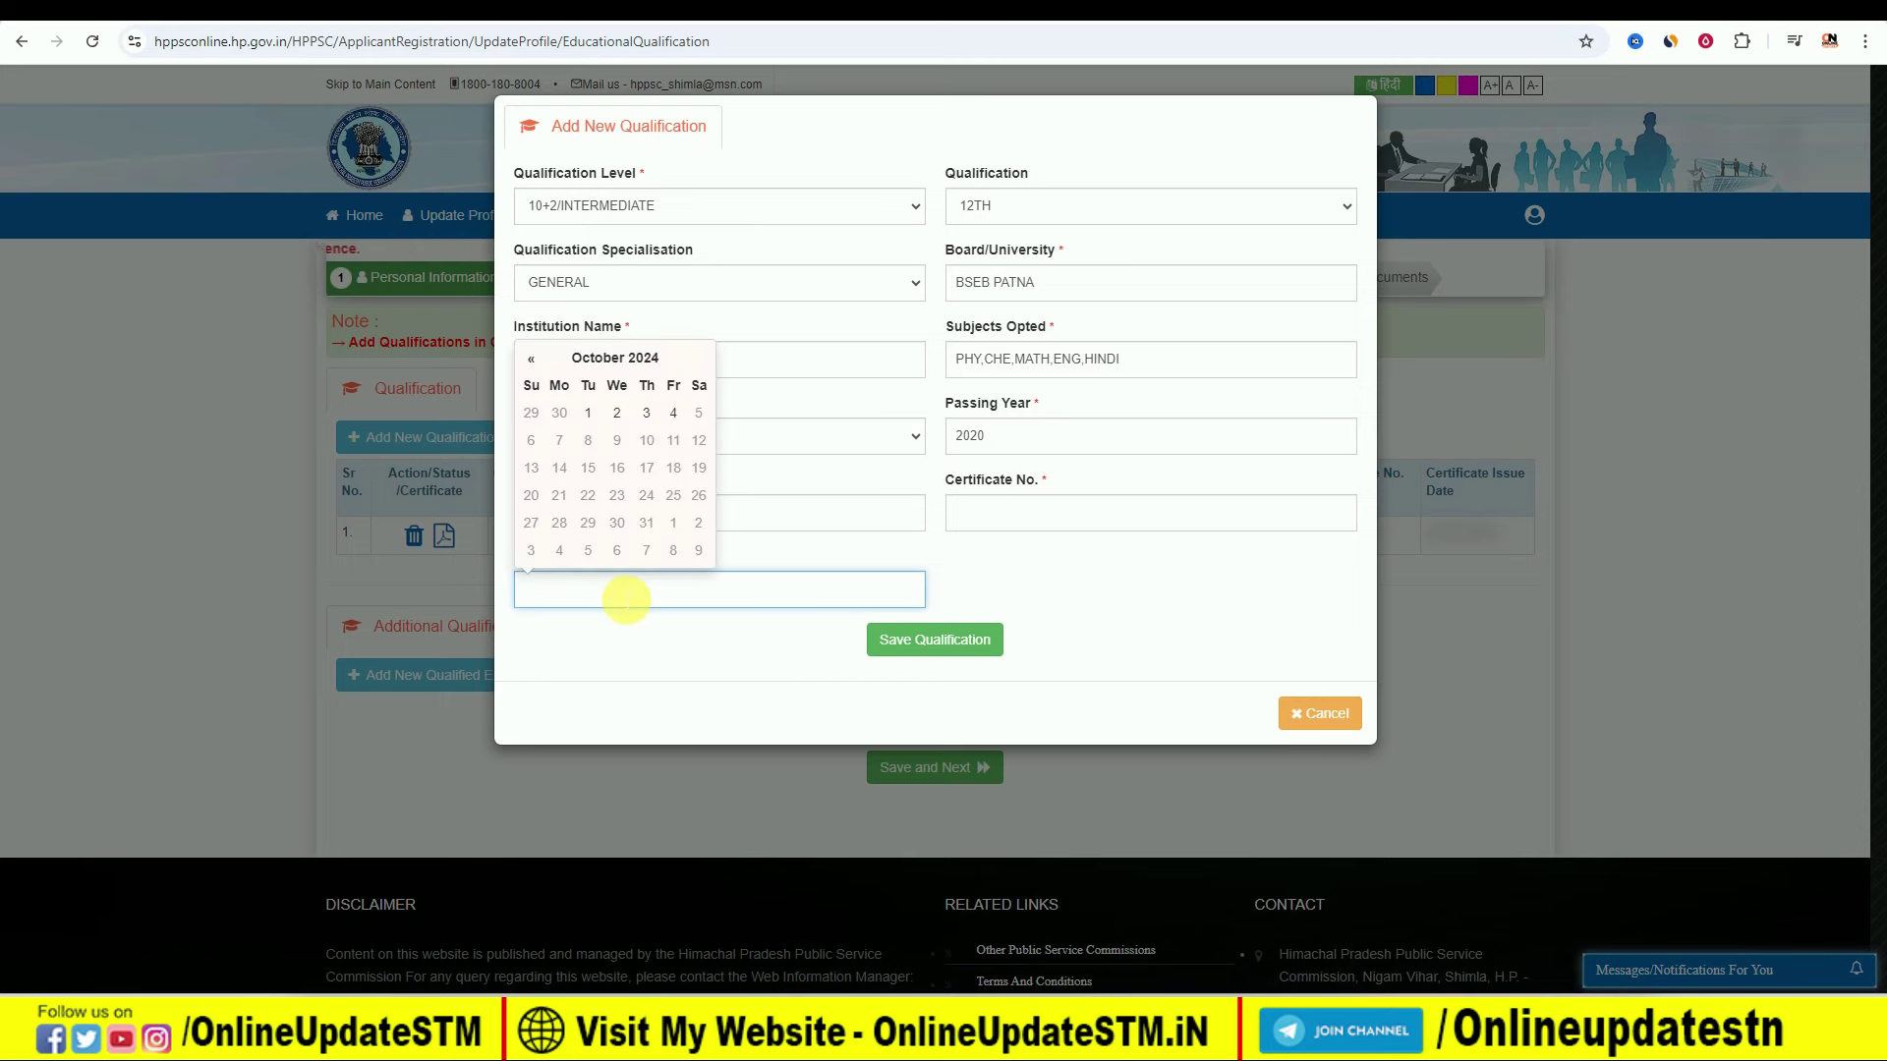
Step: Save the 12th qualification, then discard an extra blank qualification form
click(946, 649)
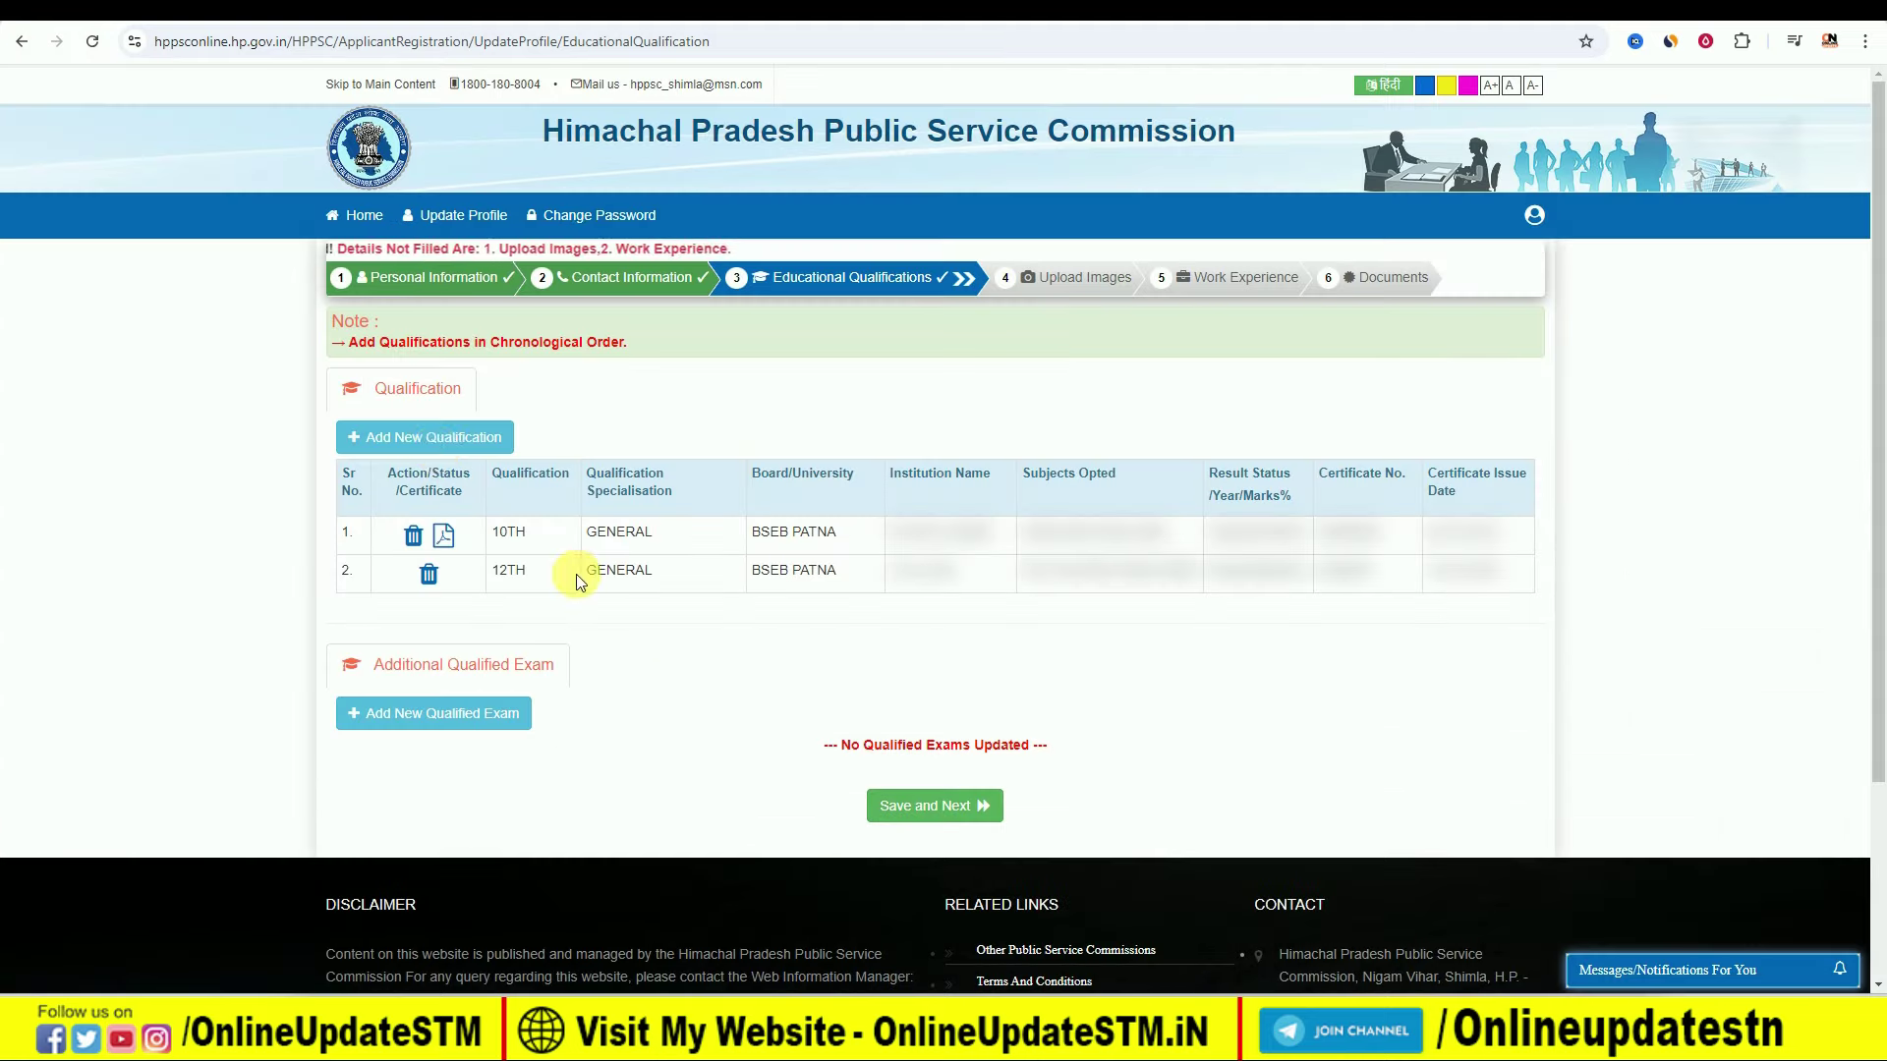
click(415, 435)
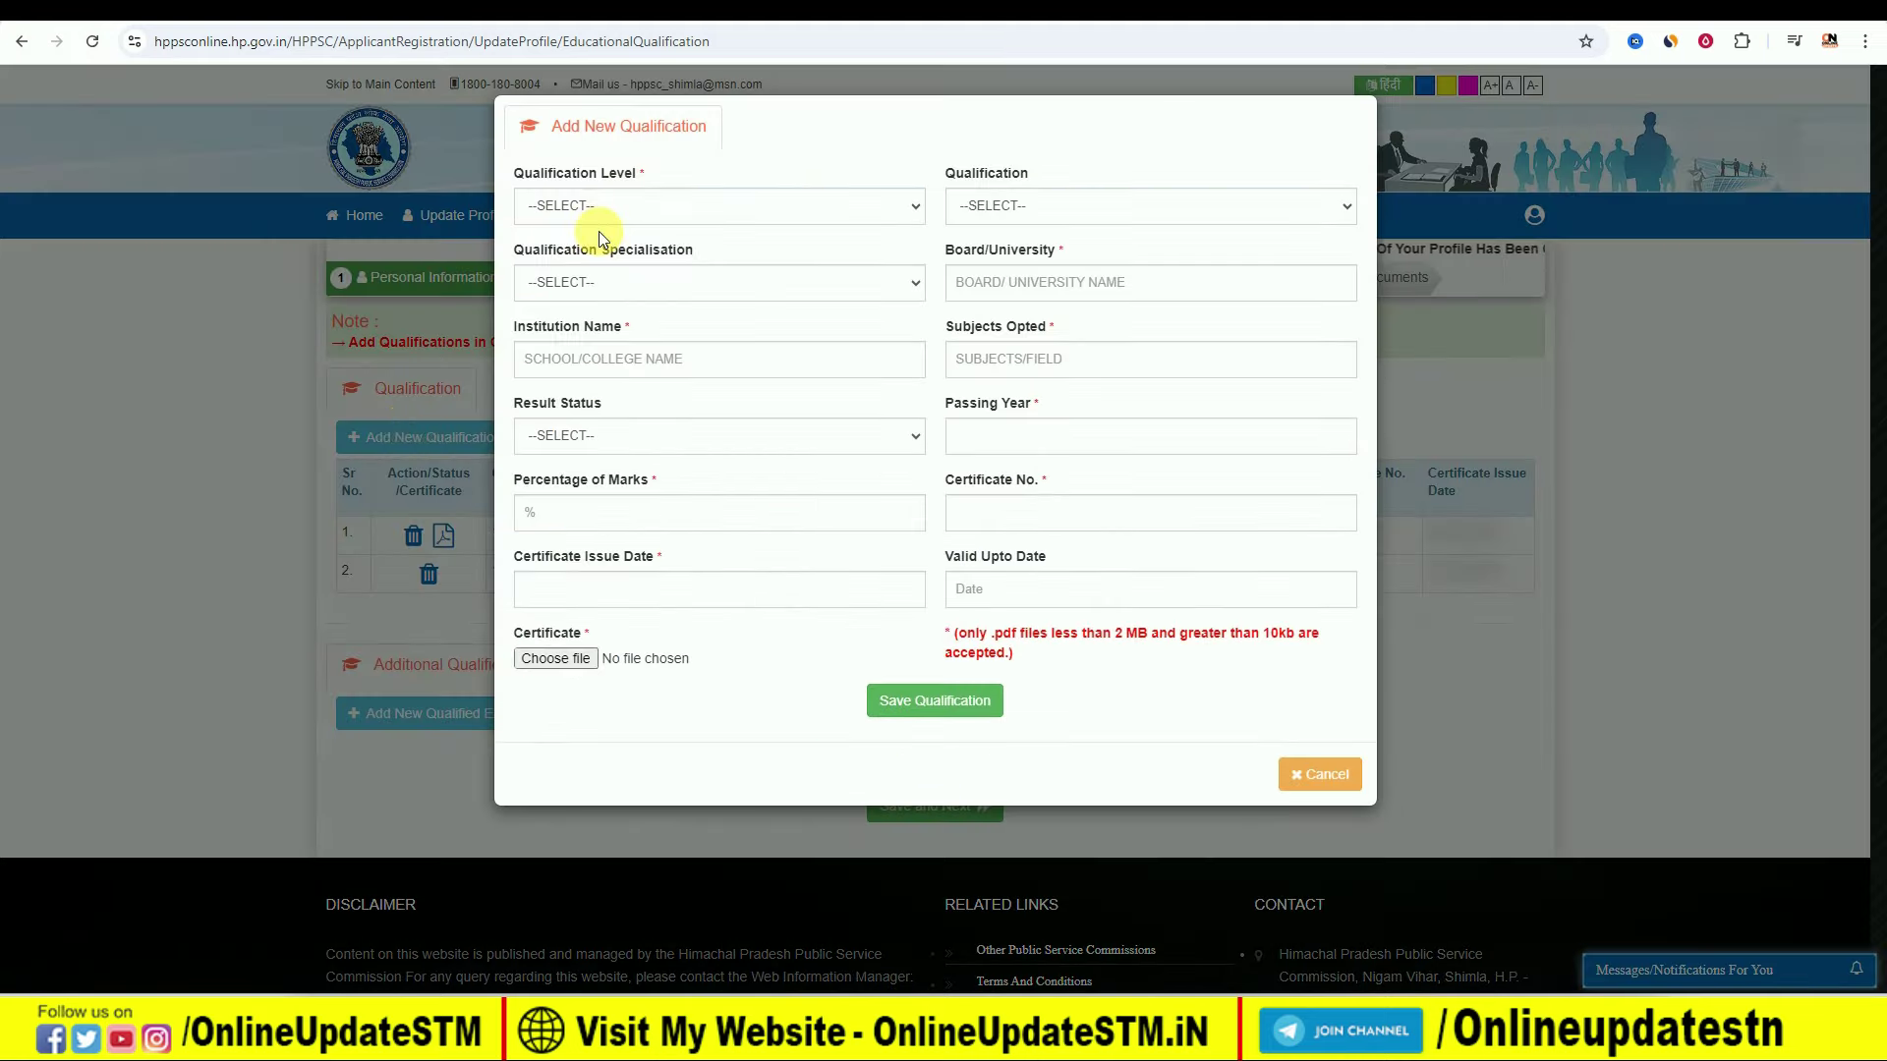
click(605, 207)
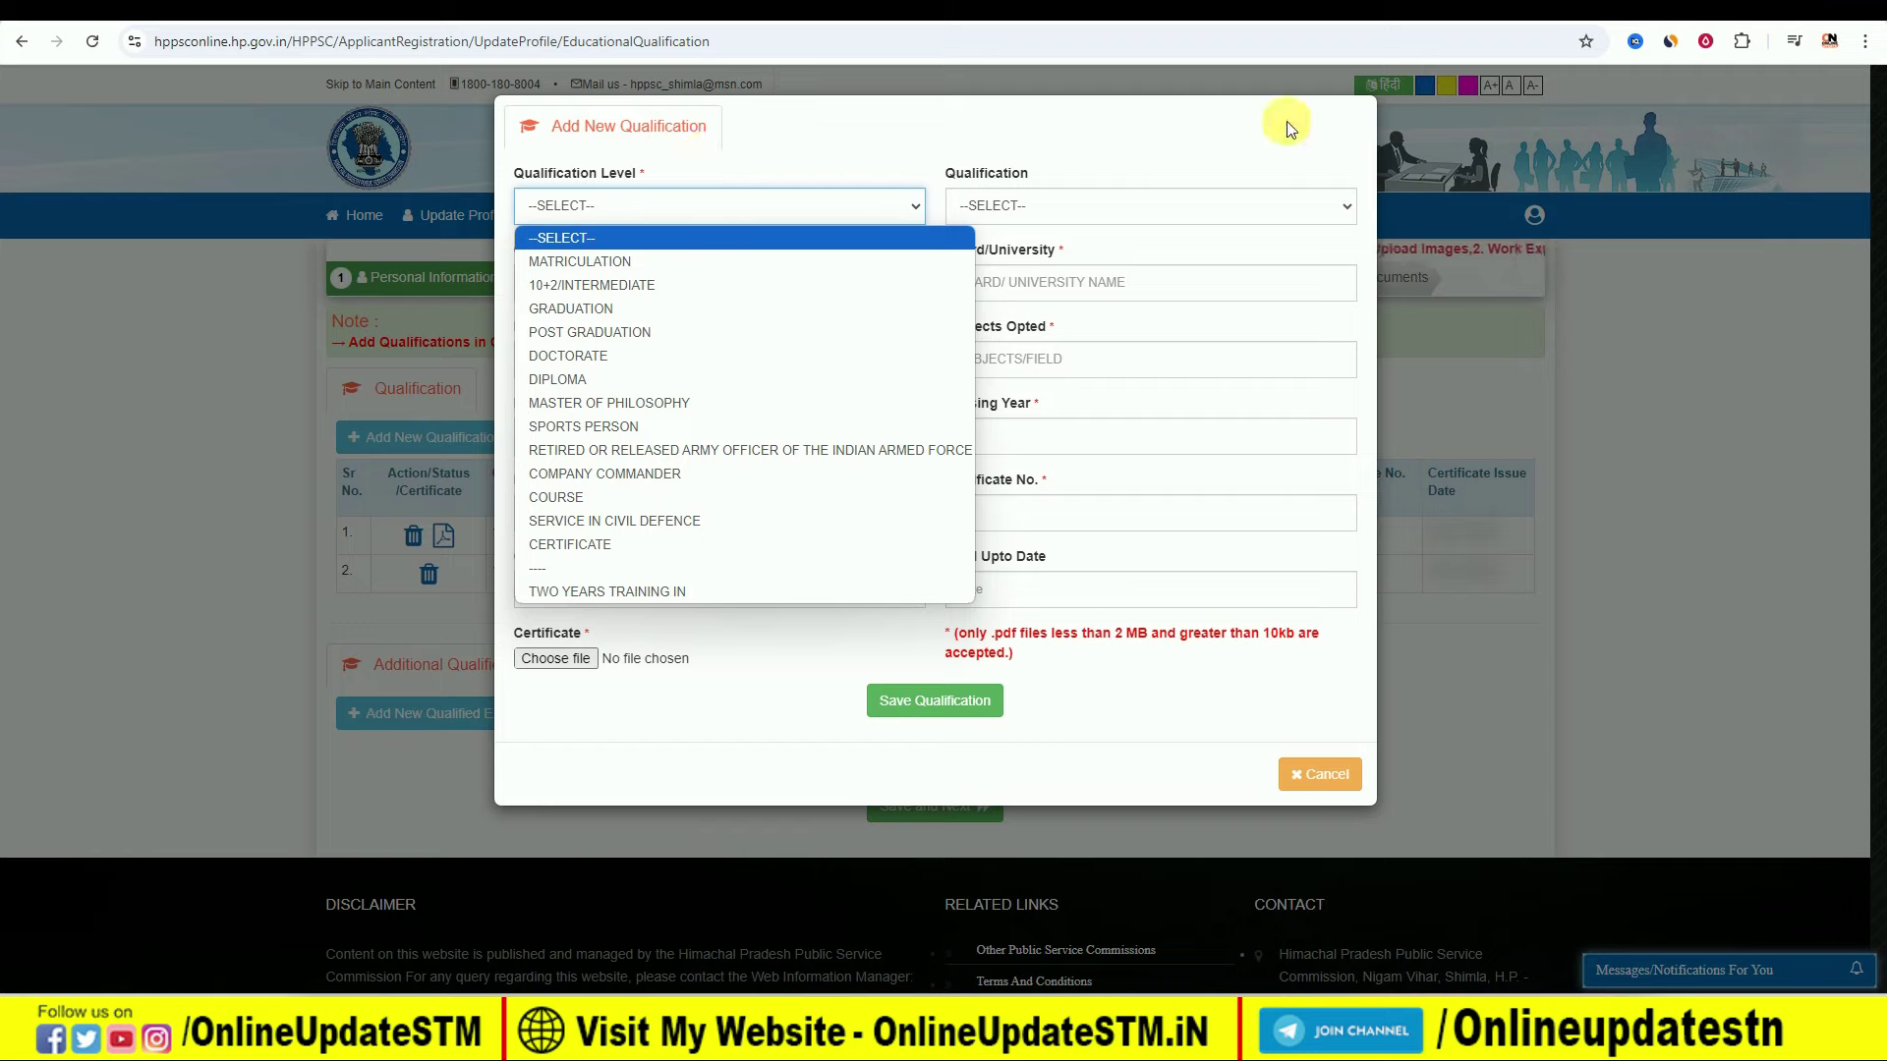
click(1719, 611)
click(1715, 614)
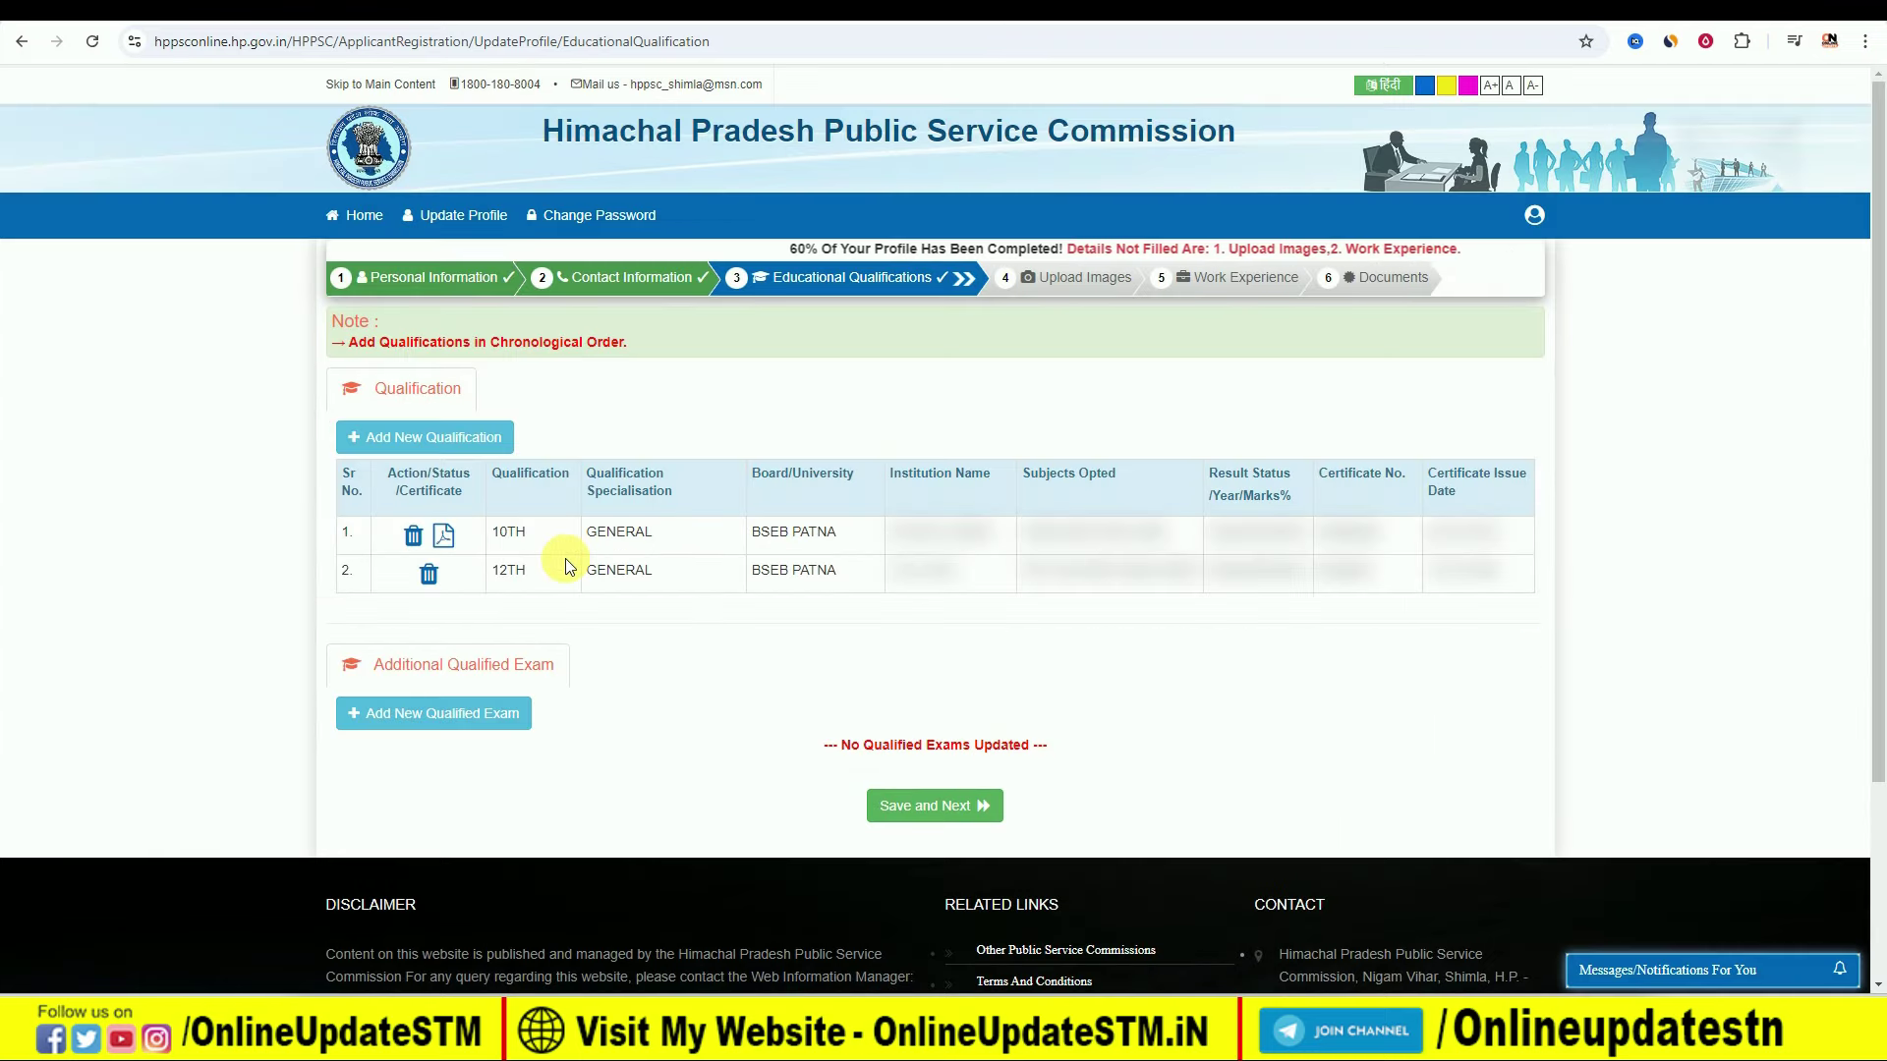
Step: Discard the Additional Qualified Exam form and save the Educational Qualifications step
click(452, 717)
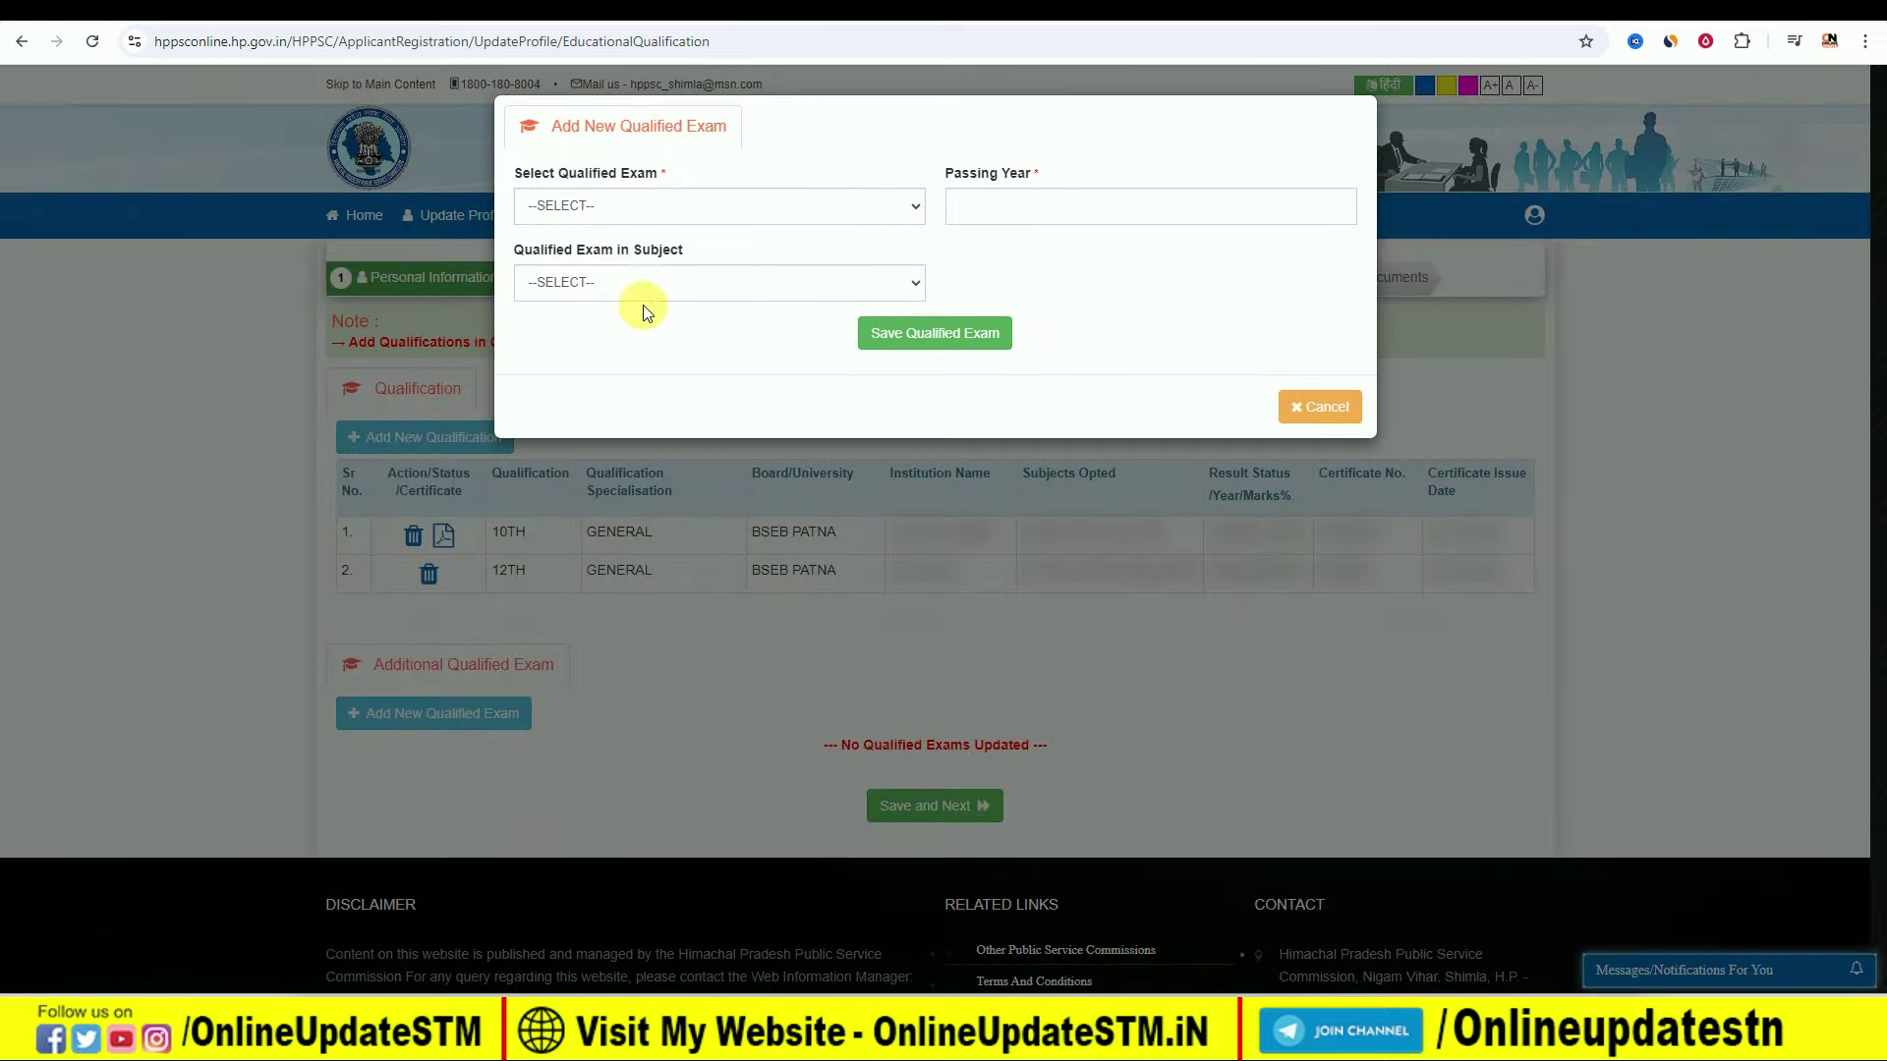
click(634, 210)
click(639, 191)
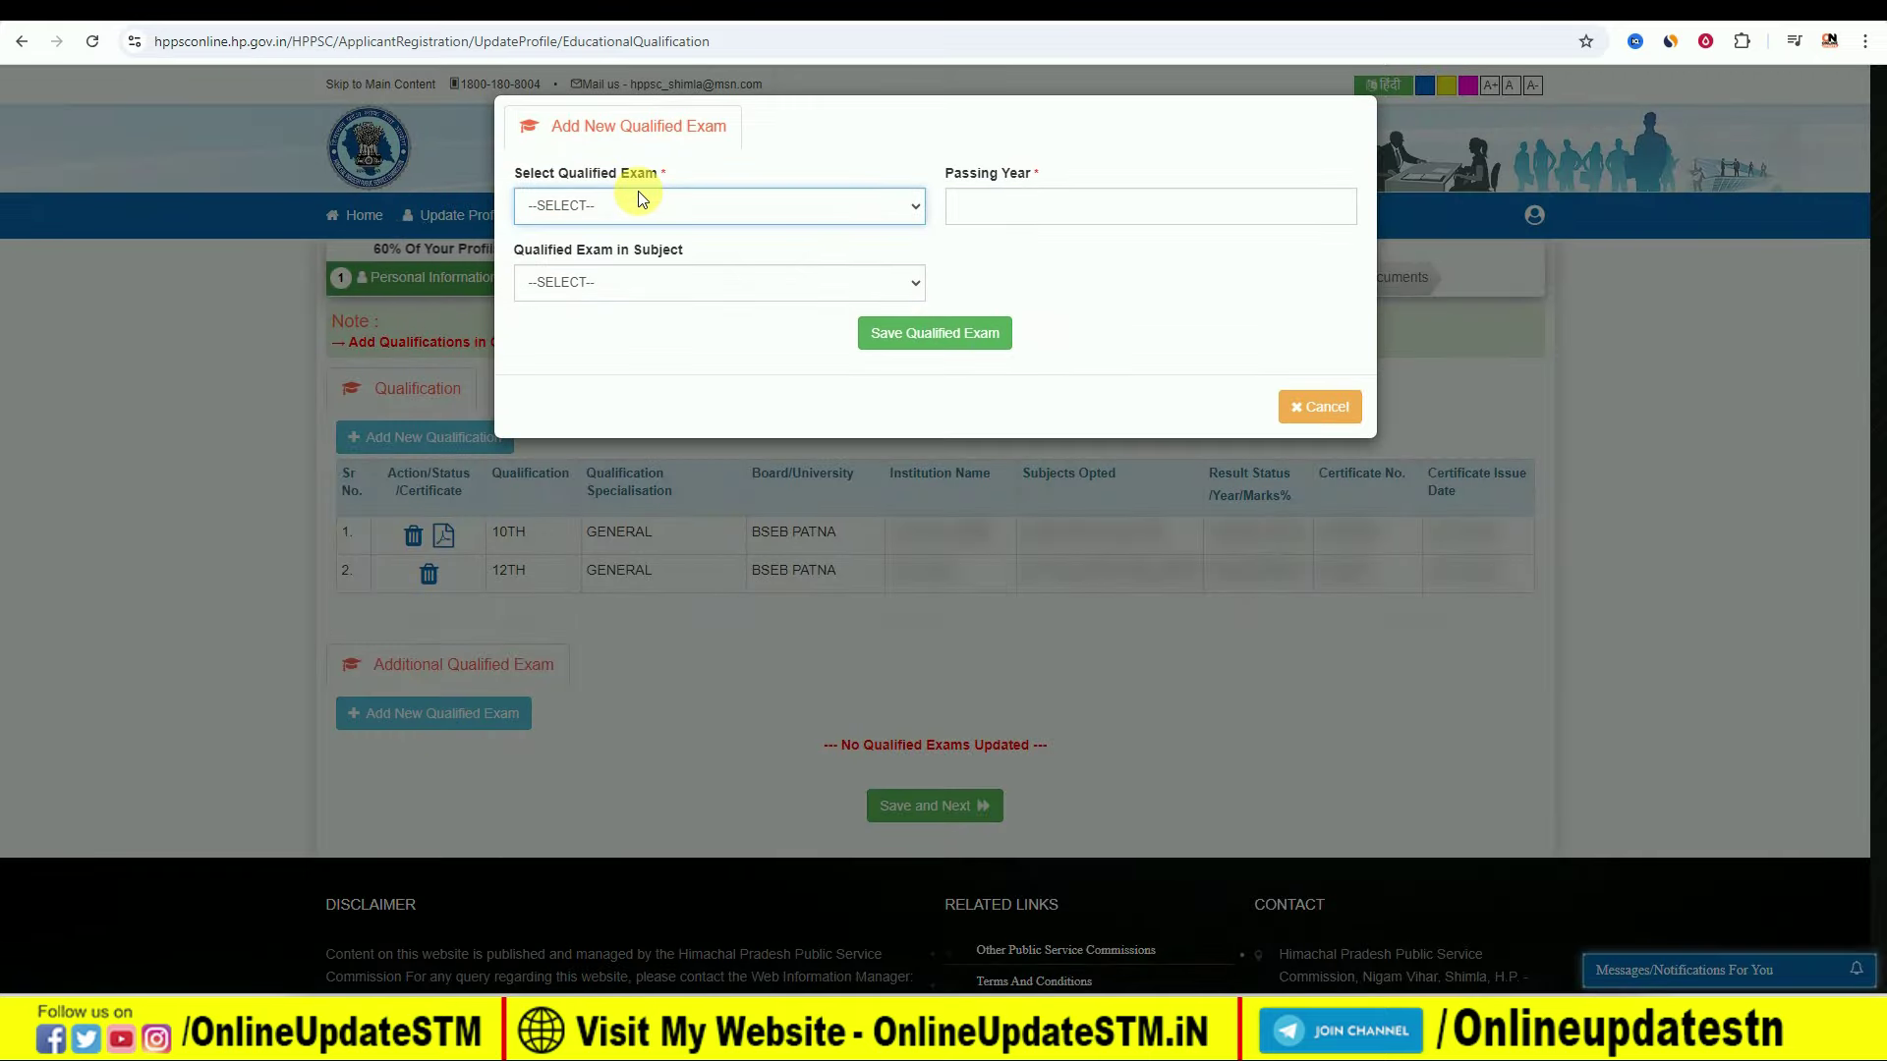
click(598, 283)
click(597, 277)
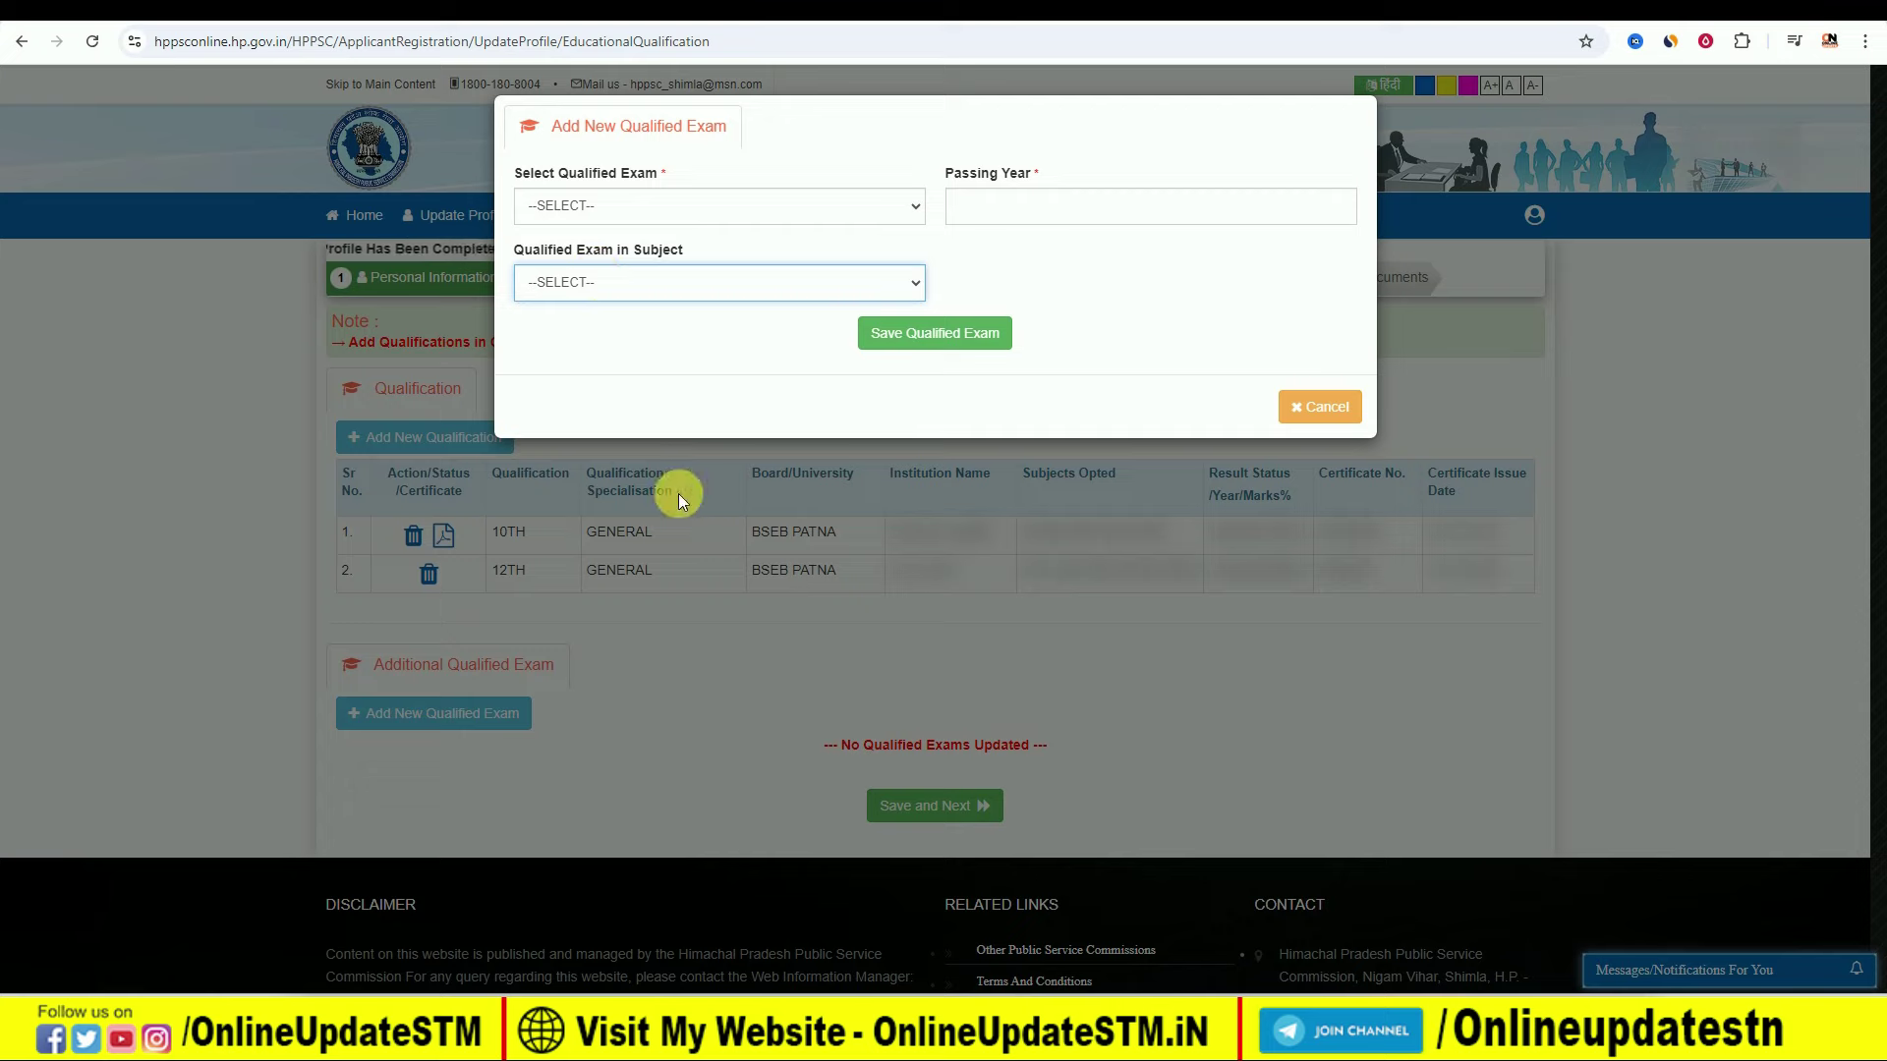
click(1329, 409)
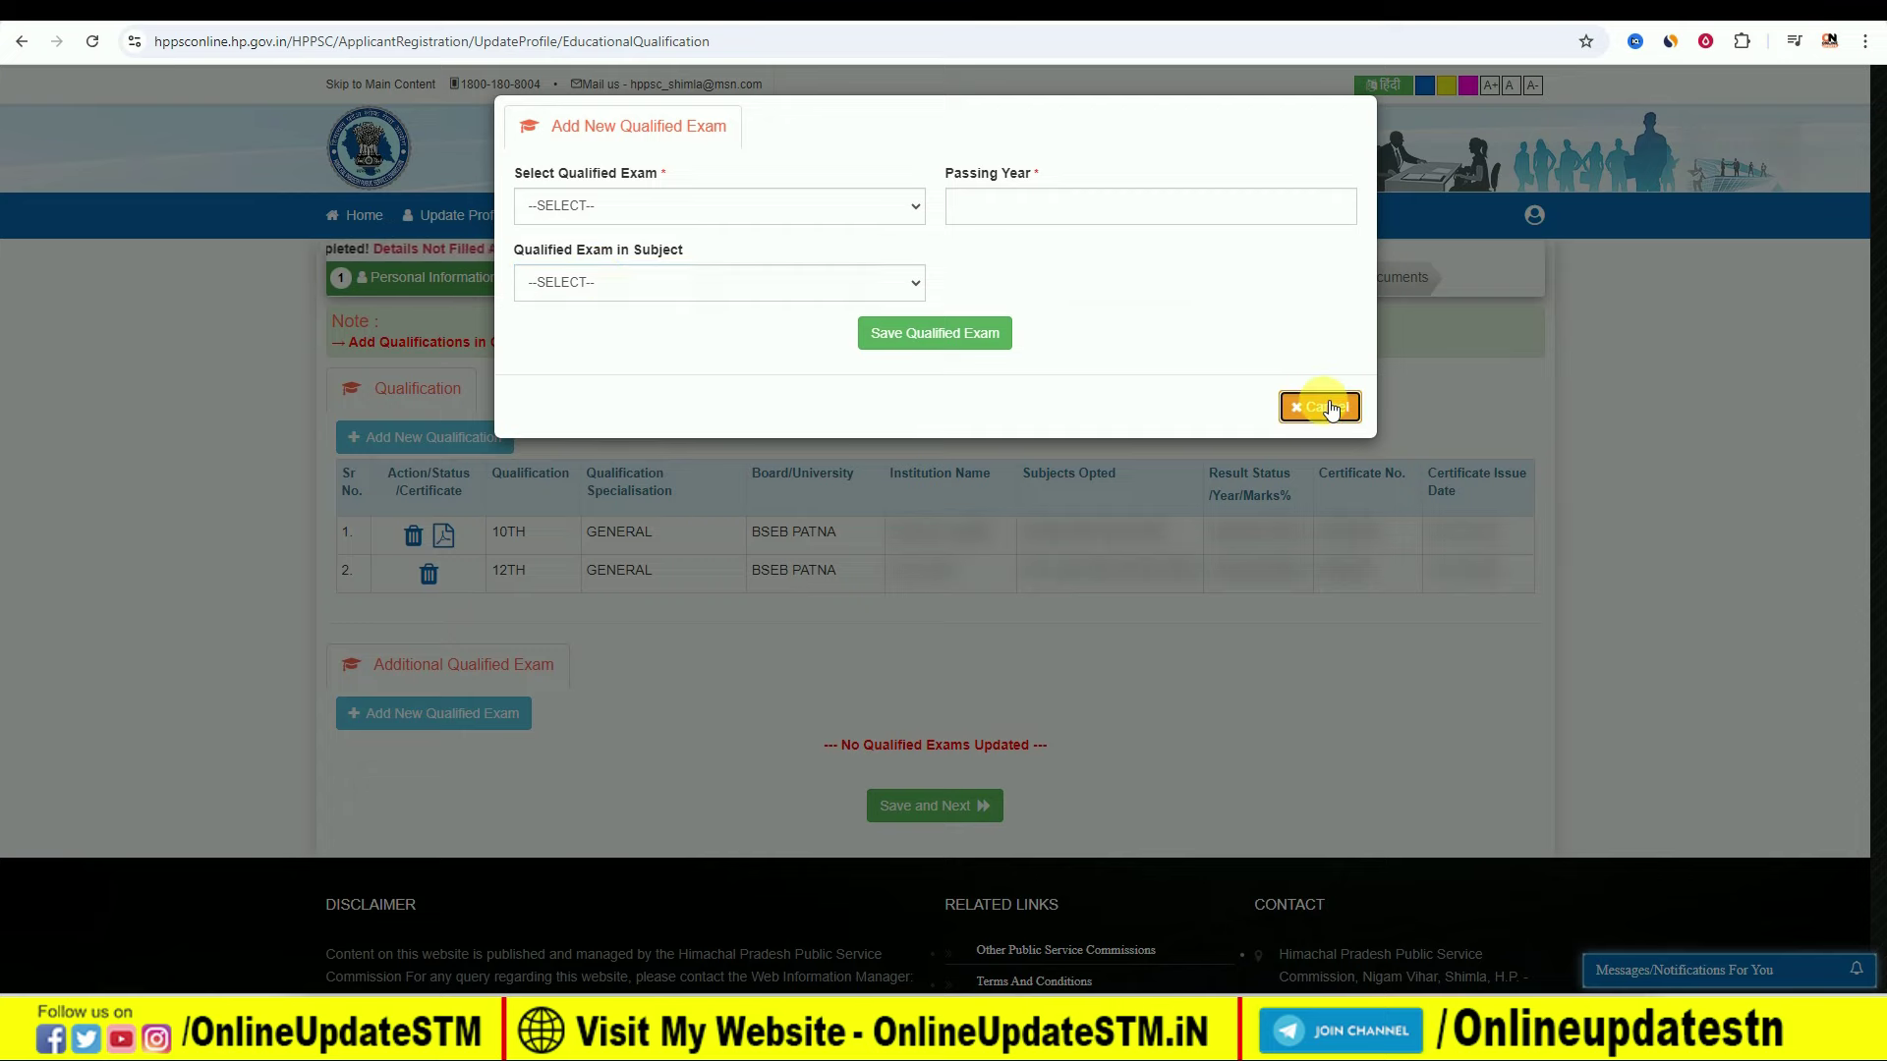
click(934, 811)
click(934, 812)
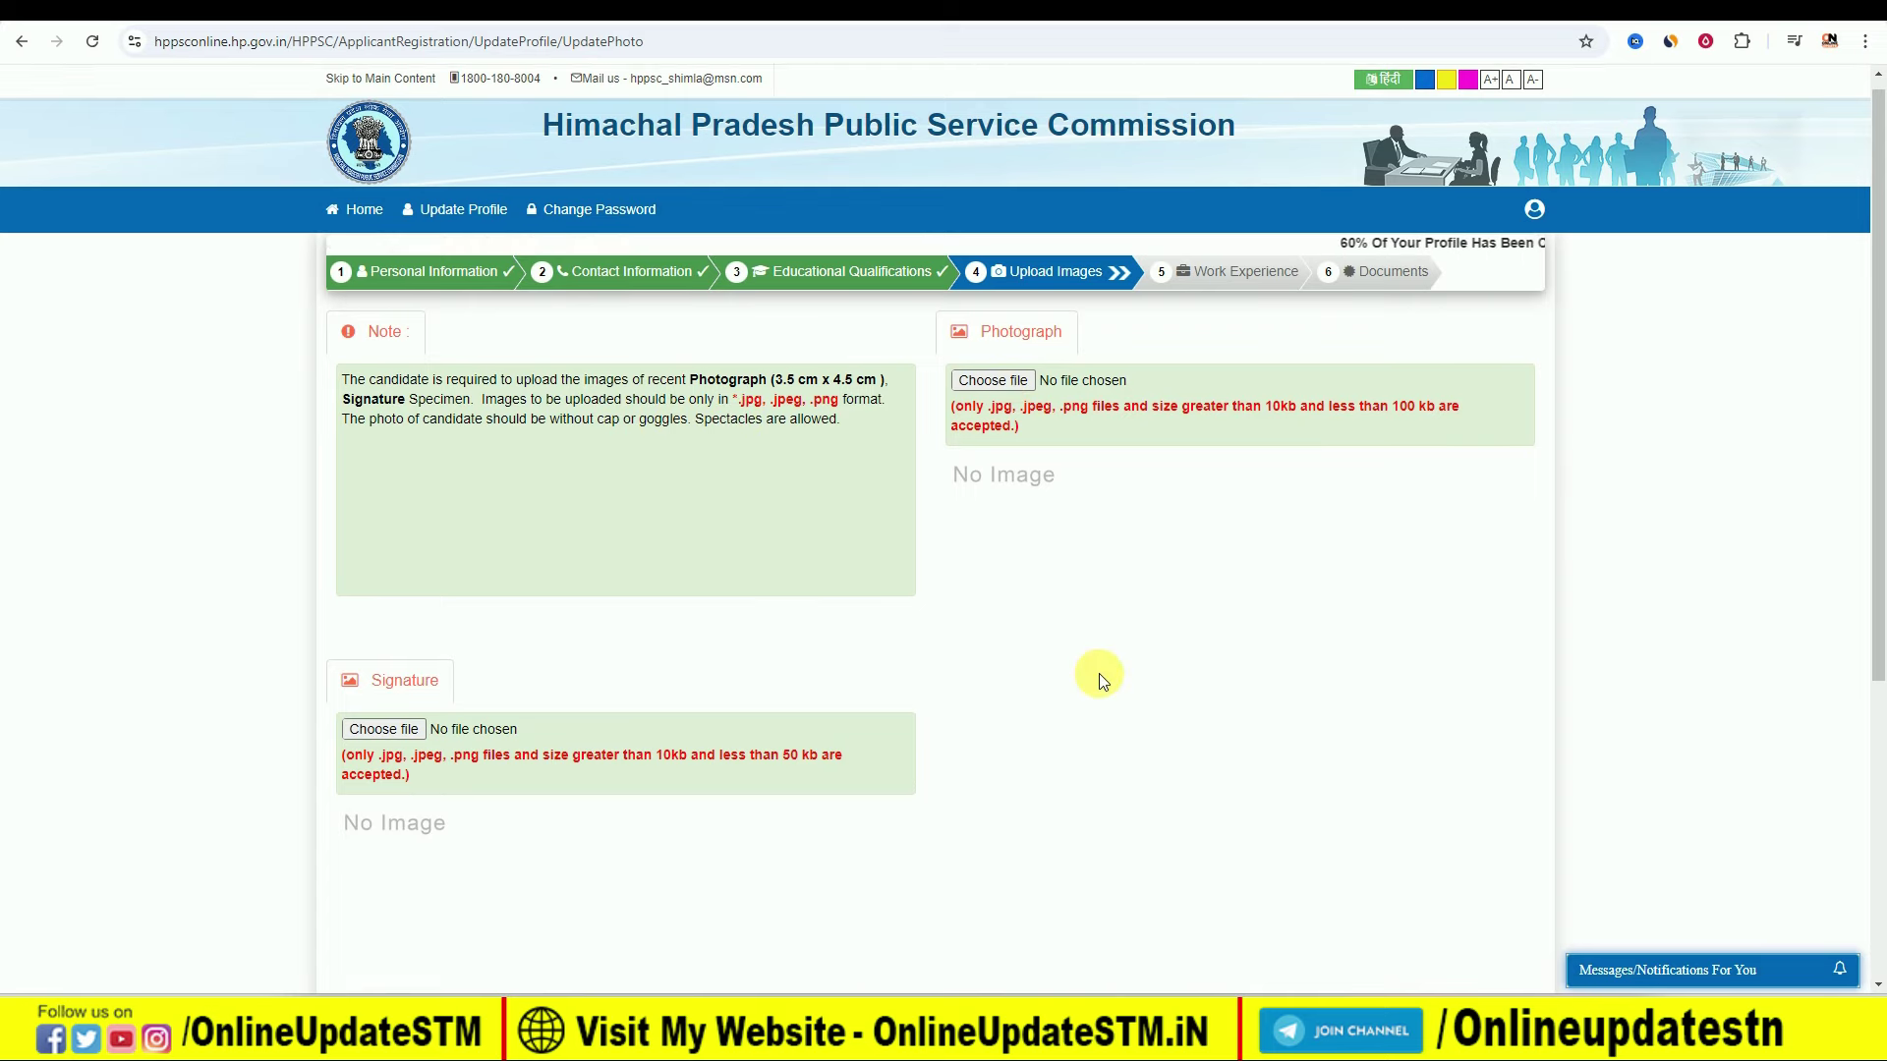
Step: Enlarge the Upload Images page and continue to Work Experience, reaching 80% profile completion
scroll(1094, 677, down, 4)
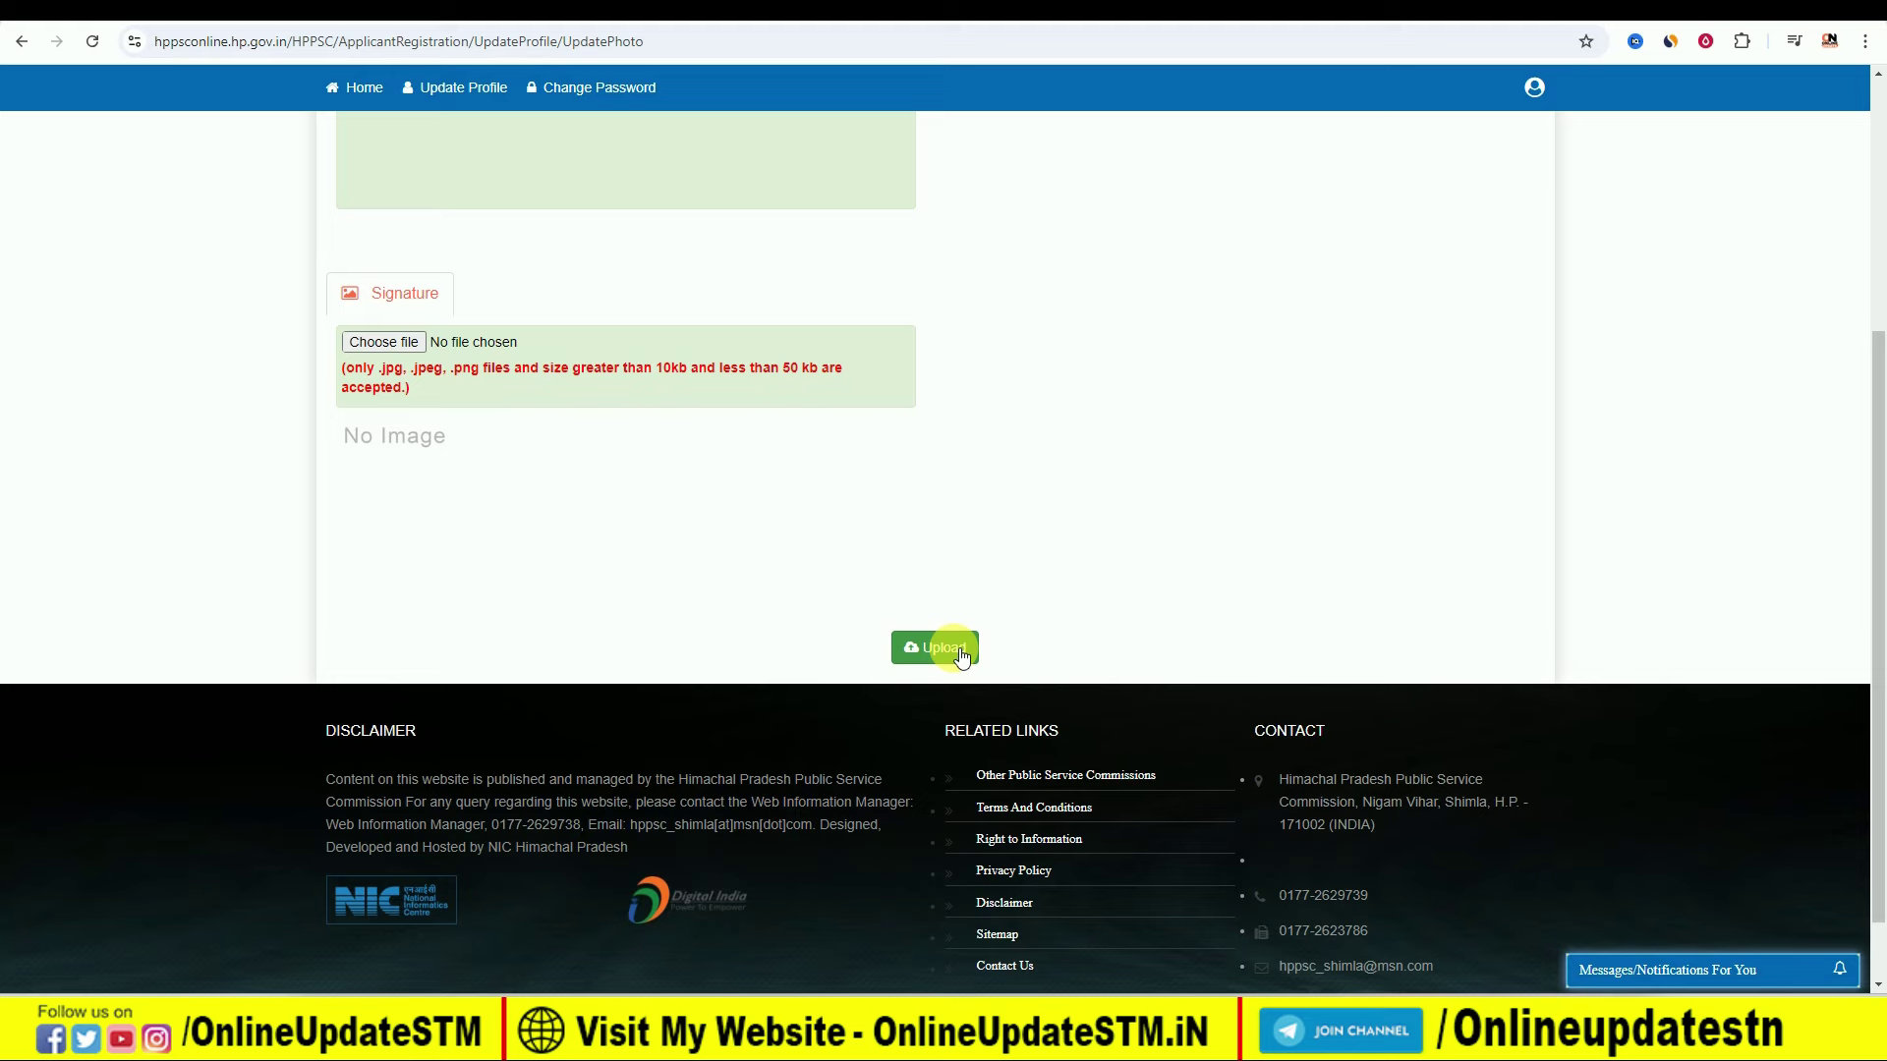
key(ctrl+plus)
key(ctrl+plus)
key(ctrl+plus)
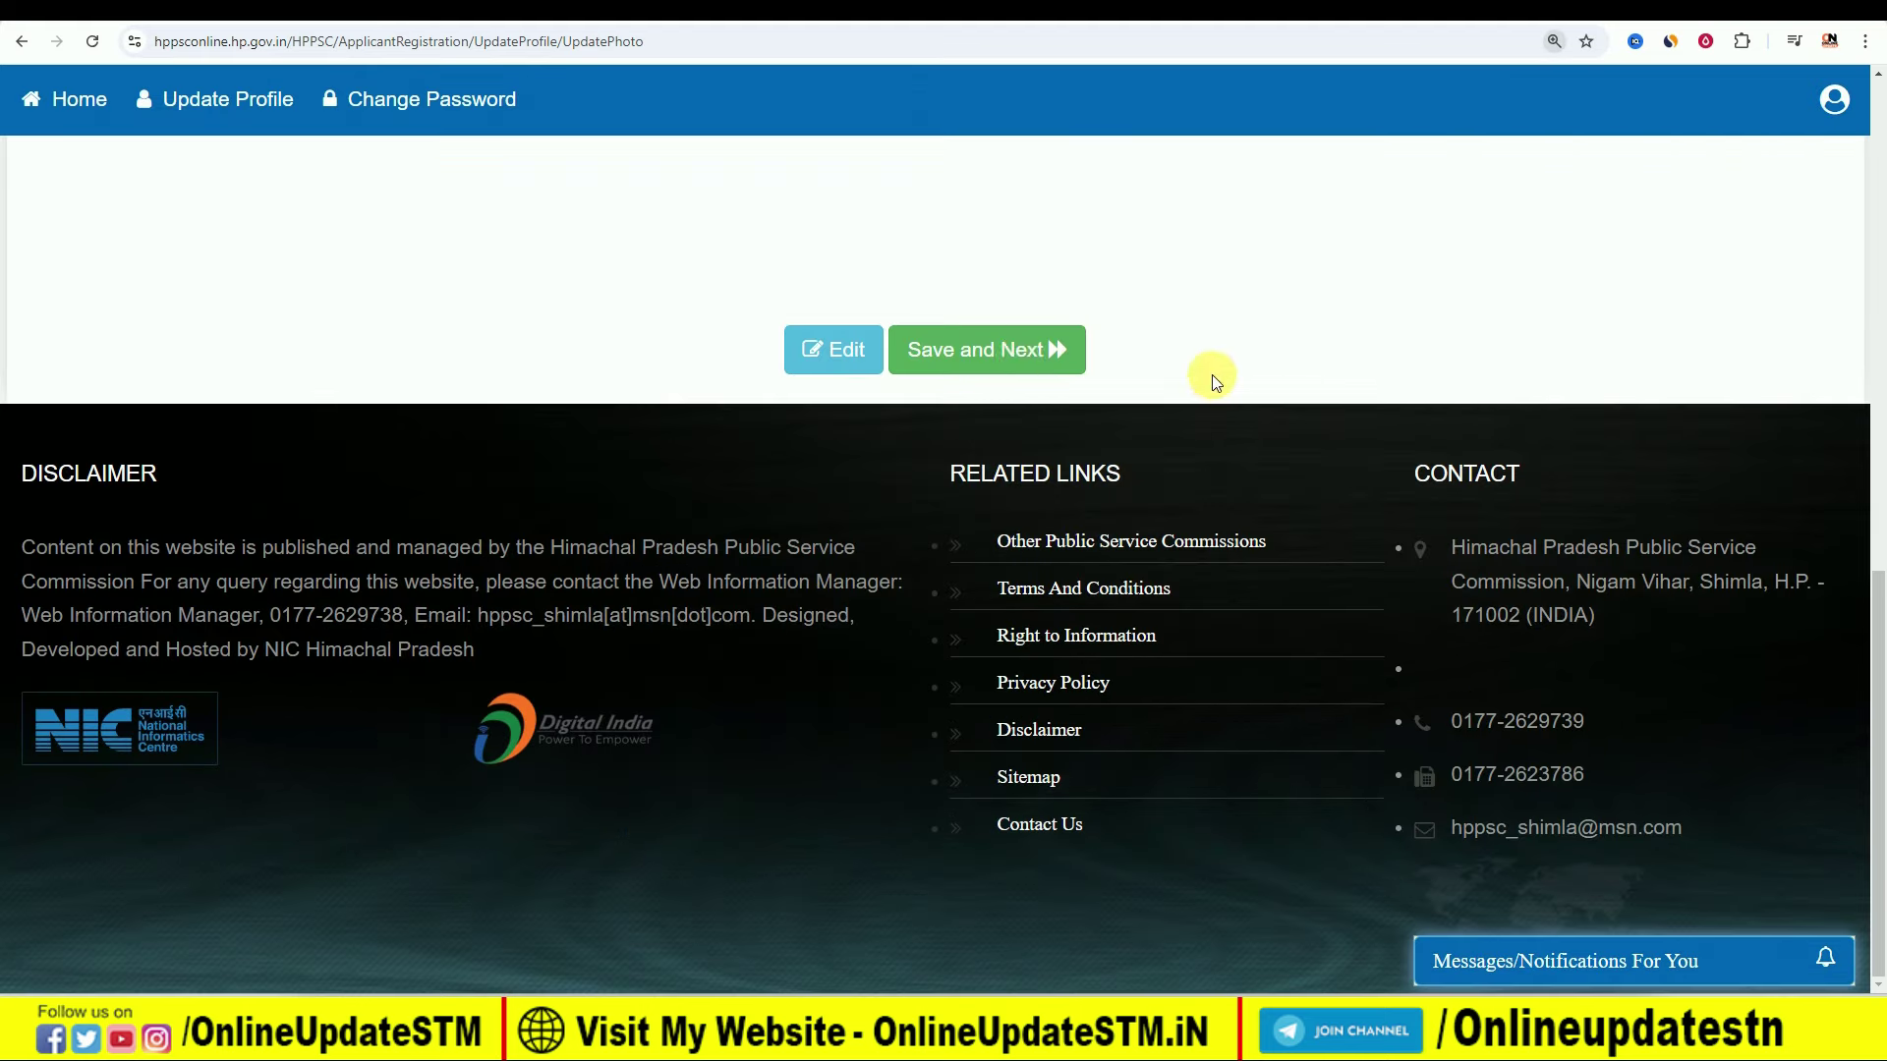
click(1014, 356)
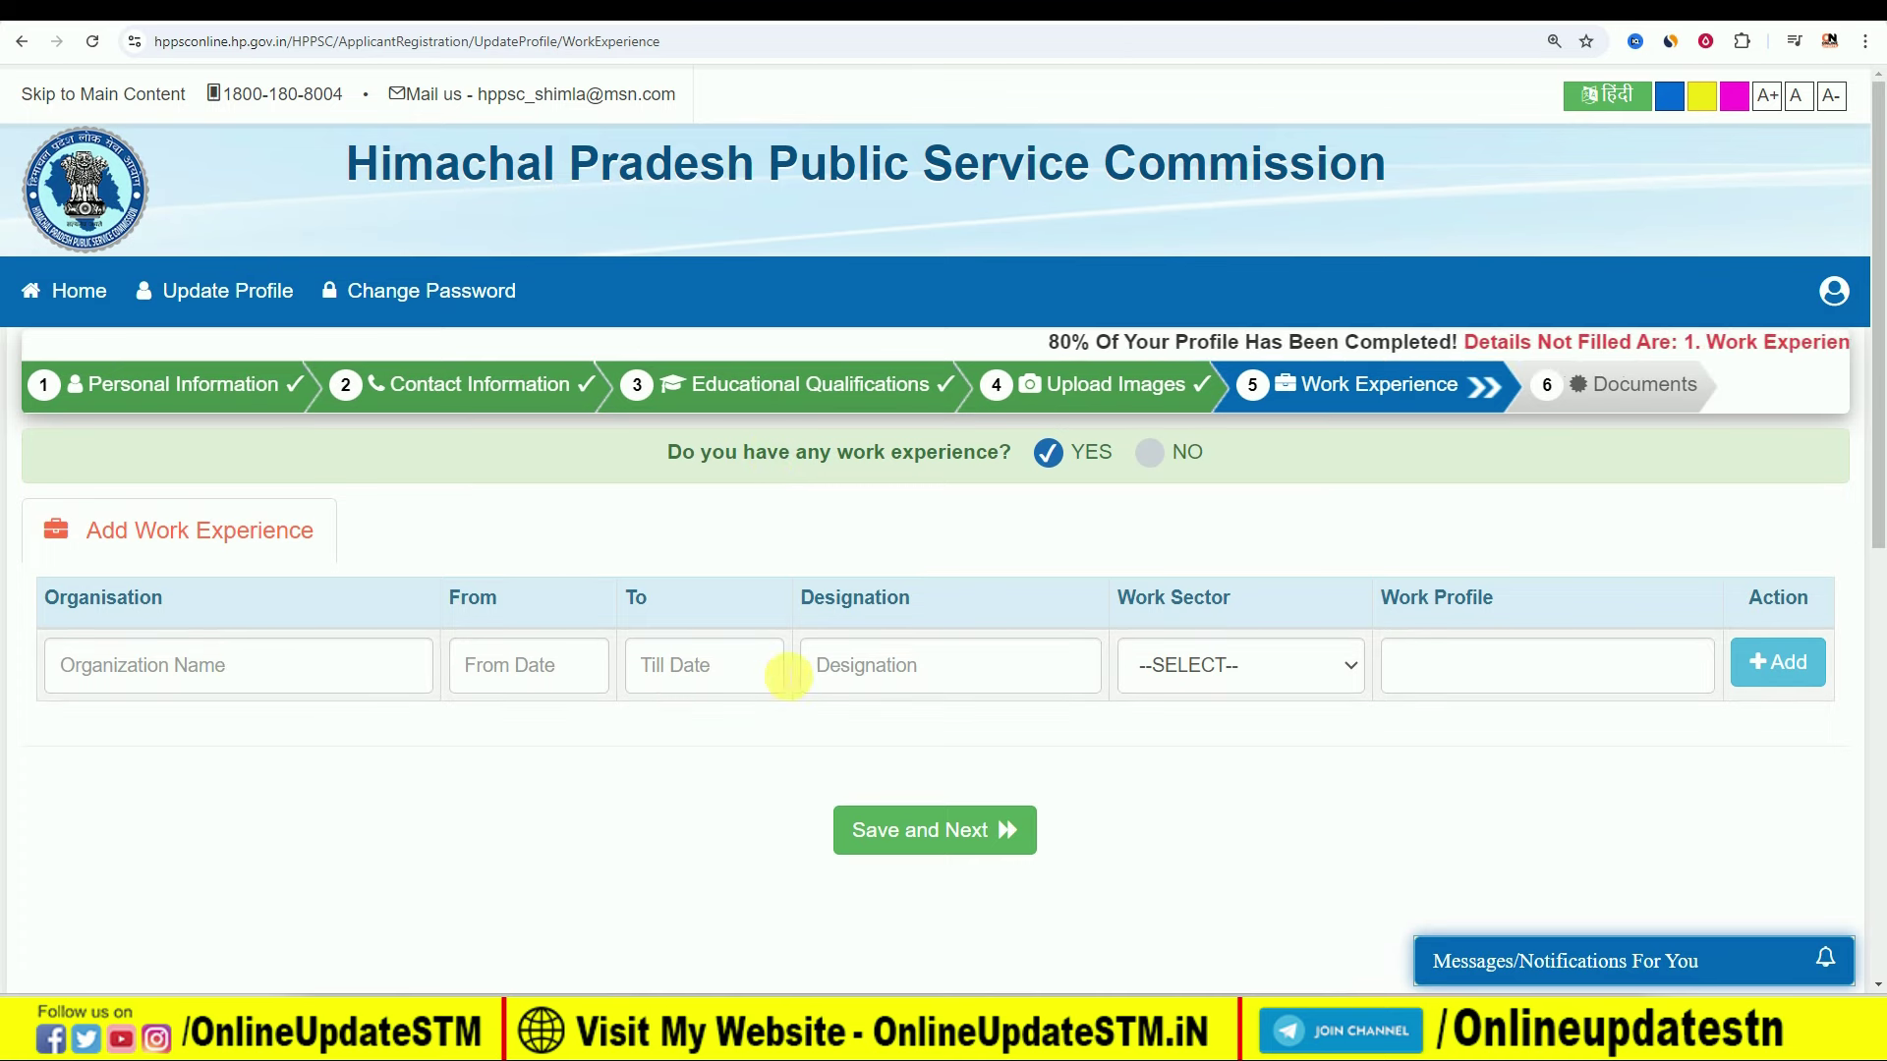
Step: Answer NO to work experience and save to reach the Documents step
click(1296, 659)
click(1296, 660)
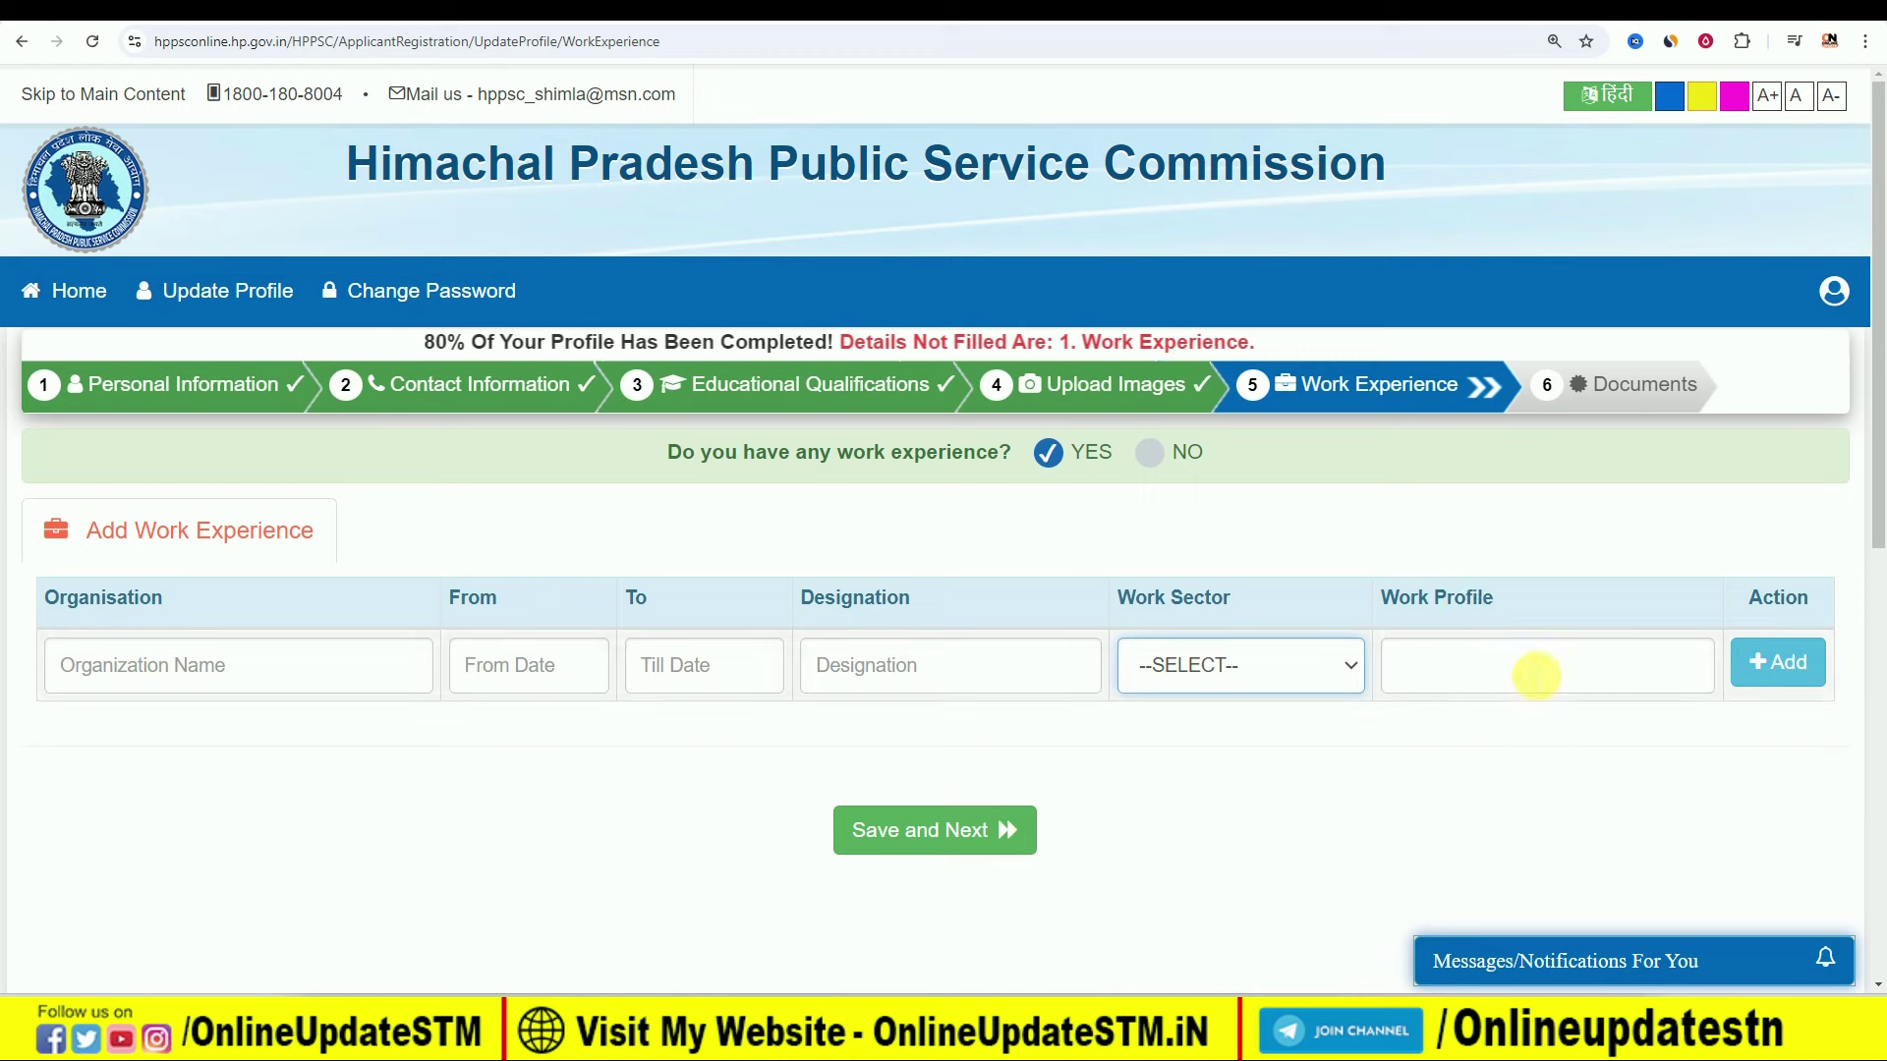
click(1148, 458)
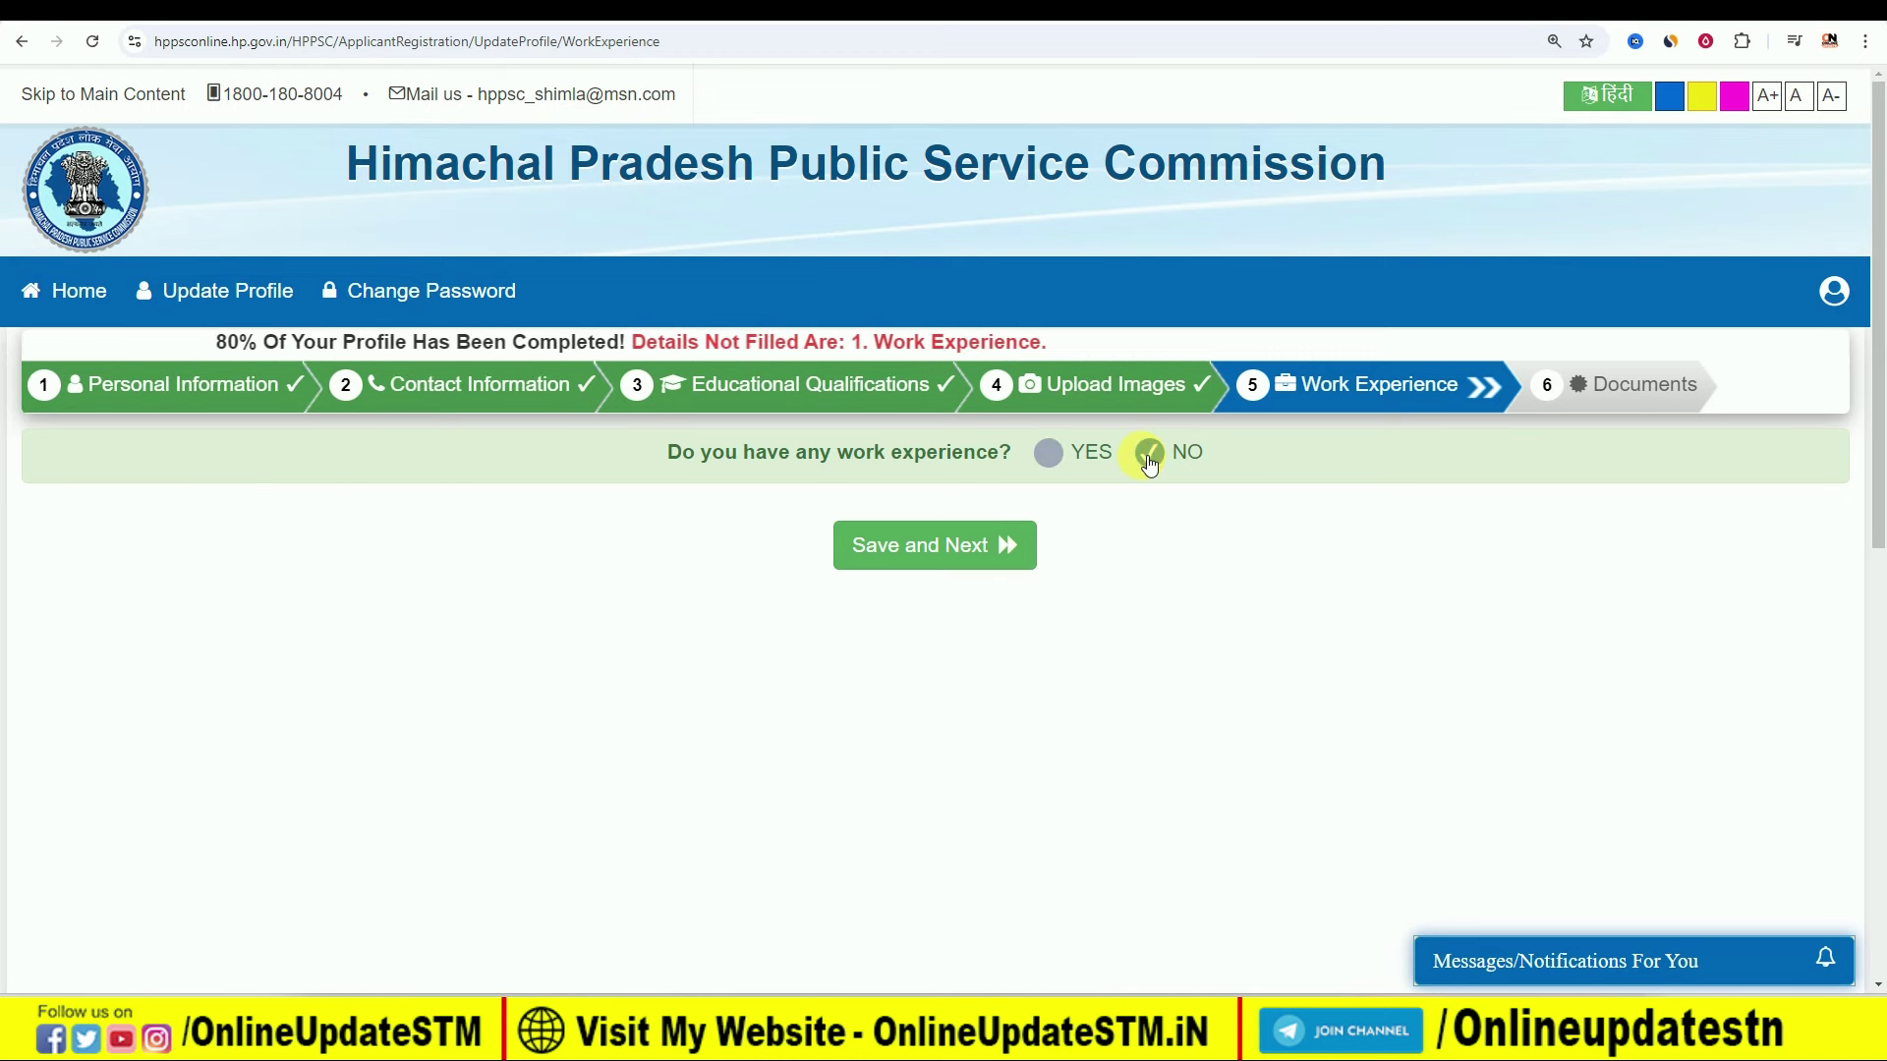
click(930, 554)
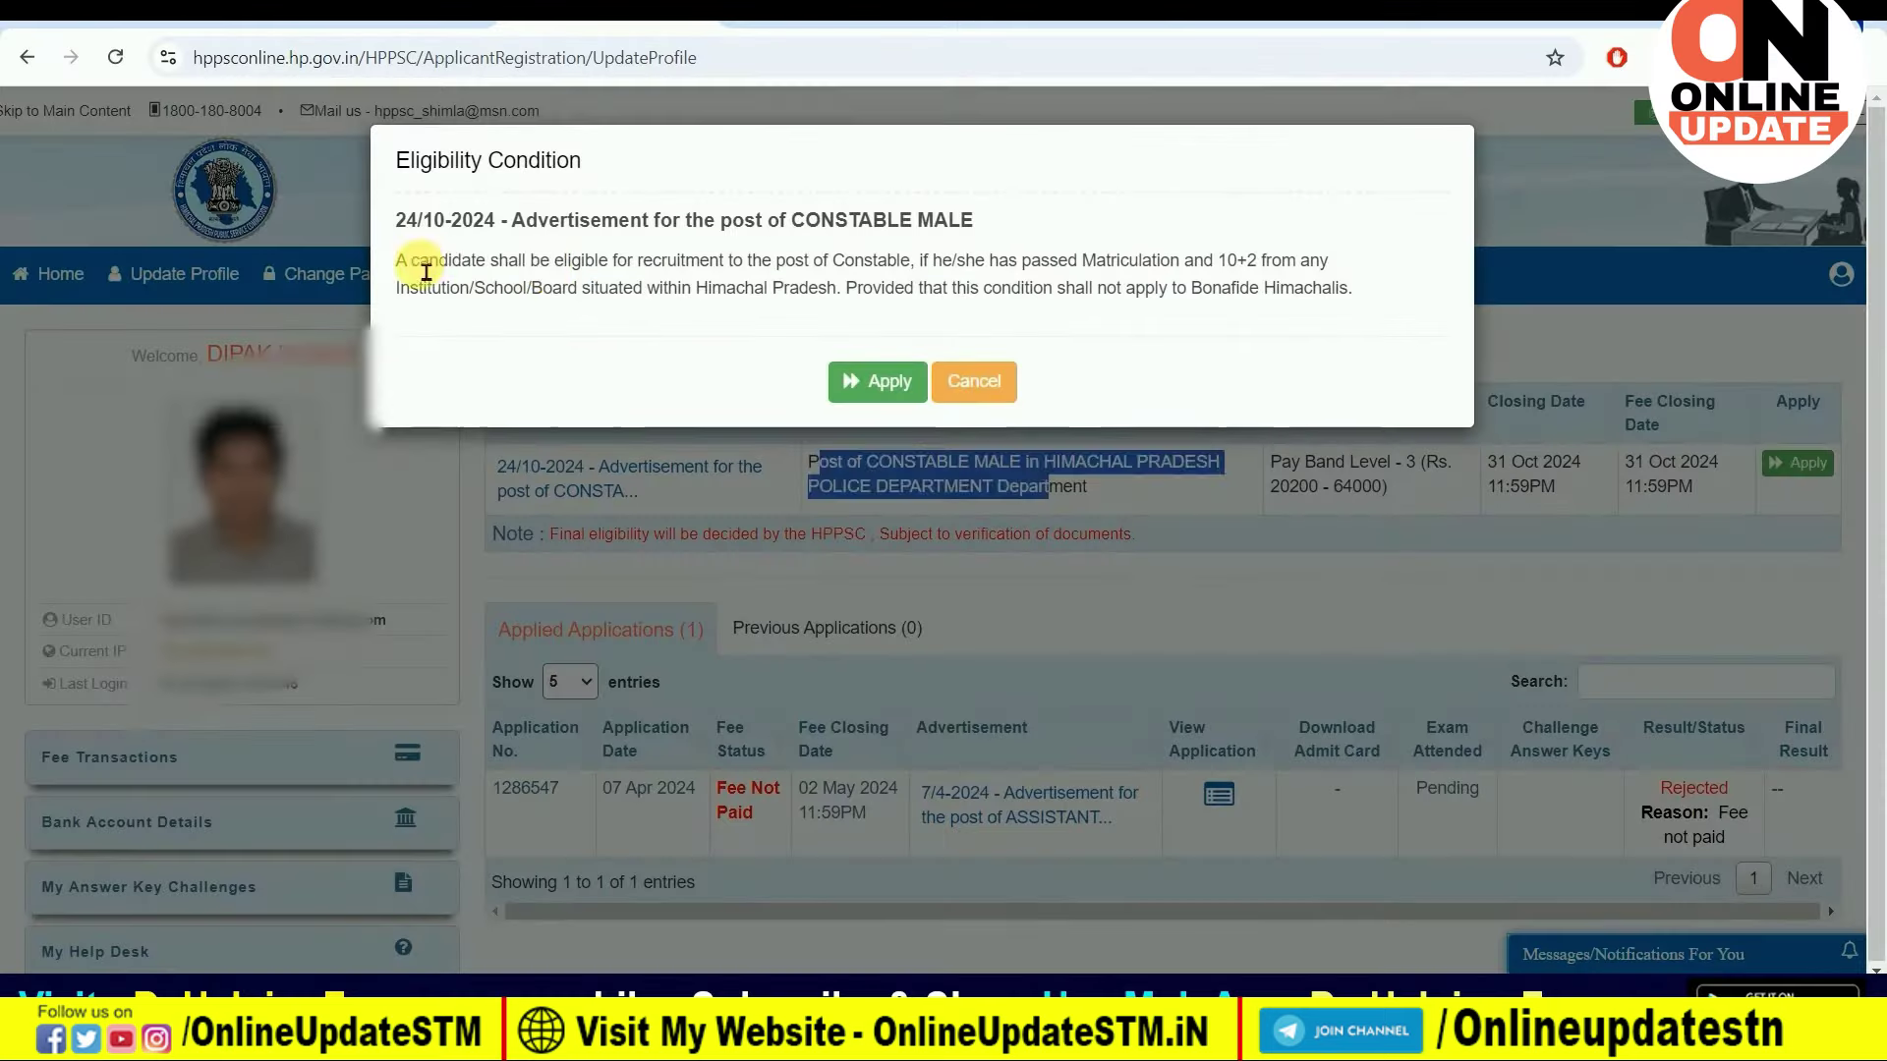
Step: Highlight the eligibility note in the Constable Male advertisement screenshot
drag(411, 260, 1203, 272)
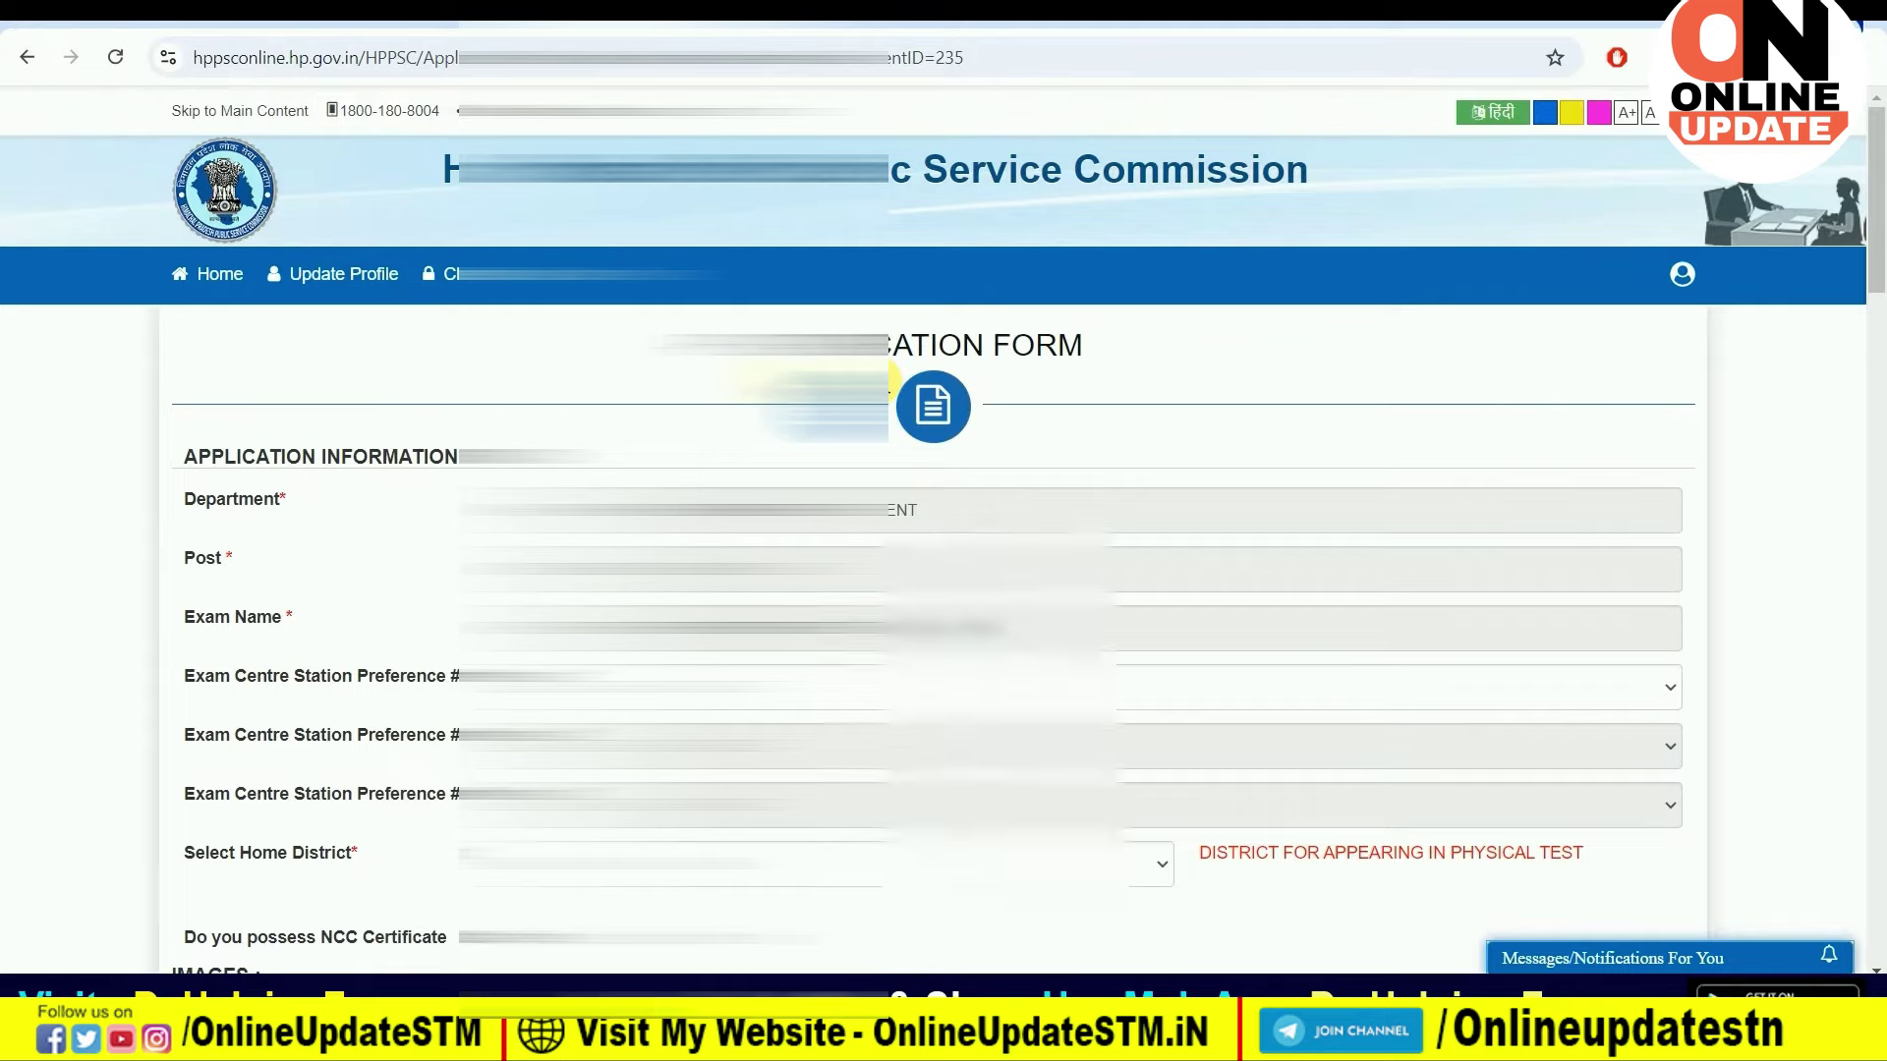
scroll(889, 378, down, 3)
scroll(892, 398, down, 2)
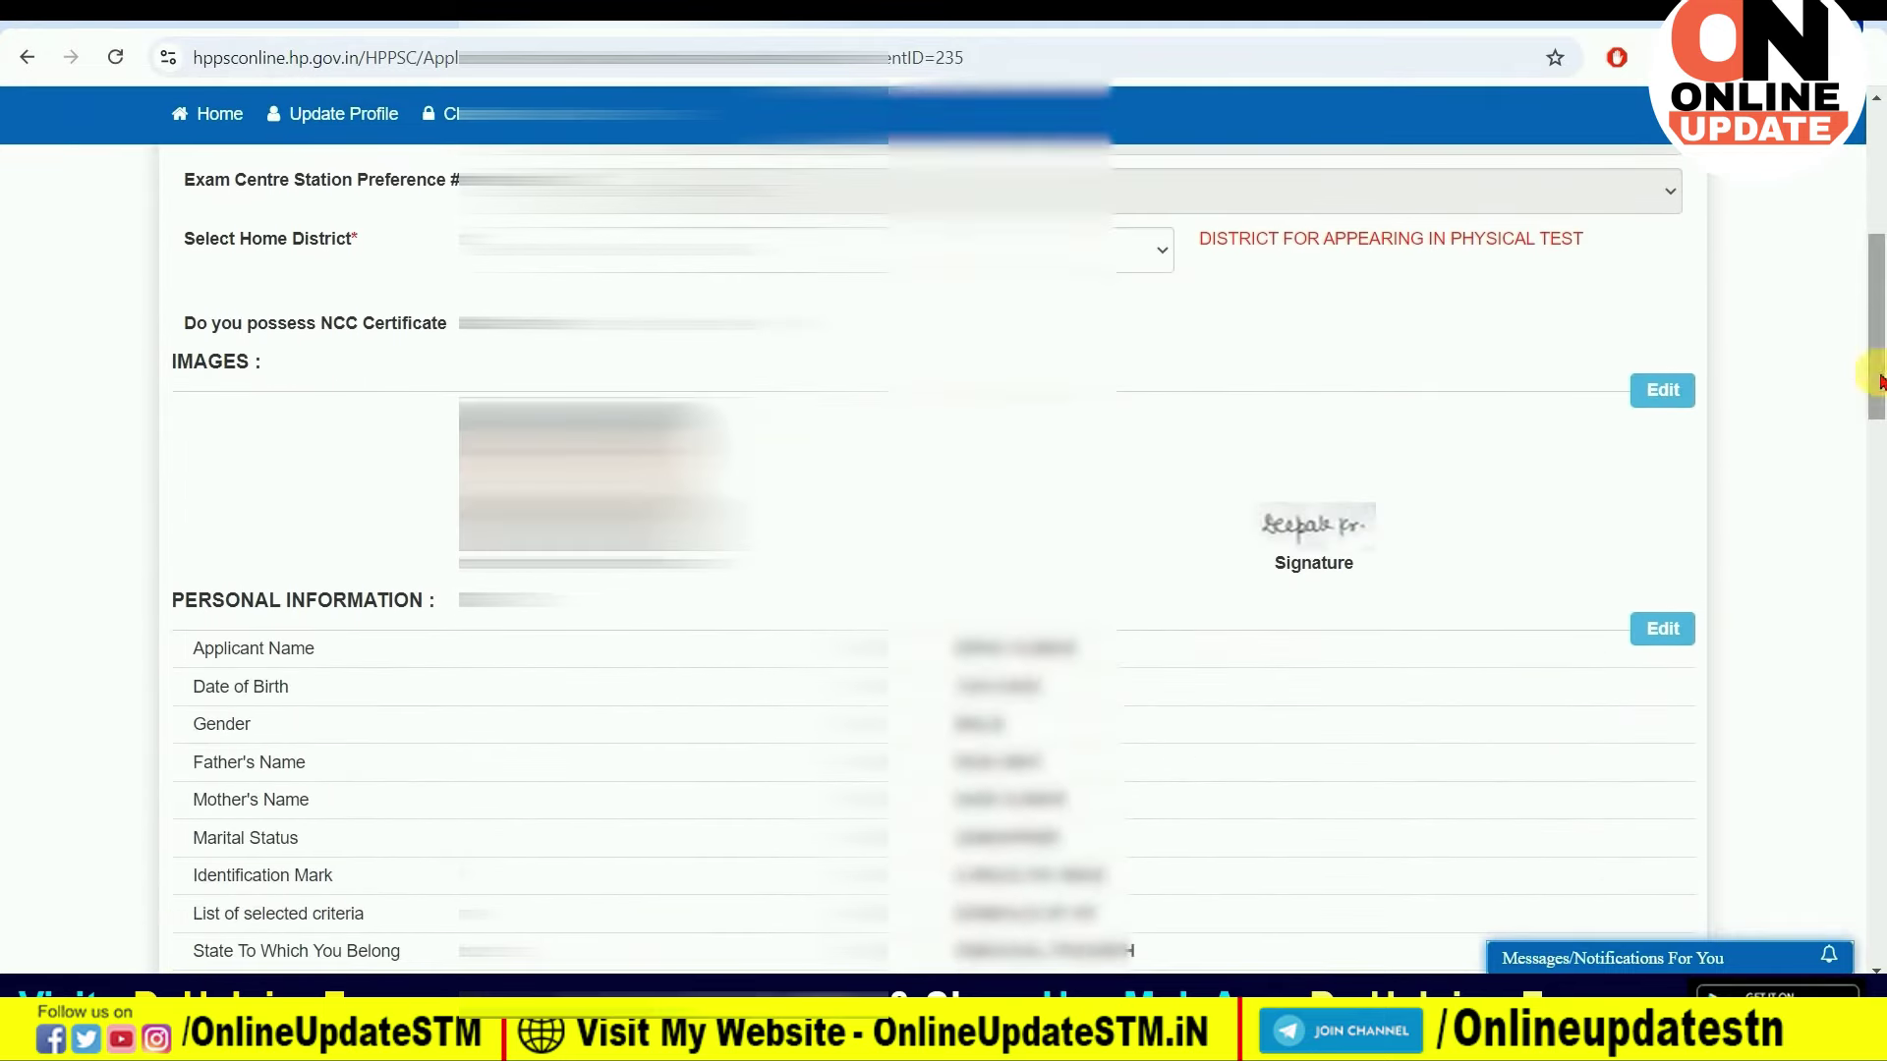
drag(1874, 379, 1877, 392)
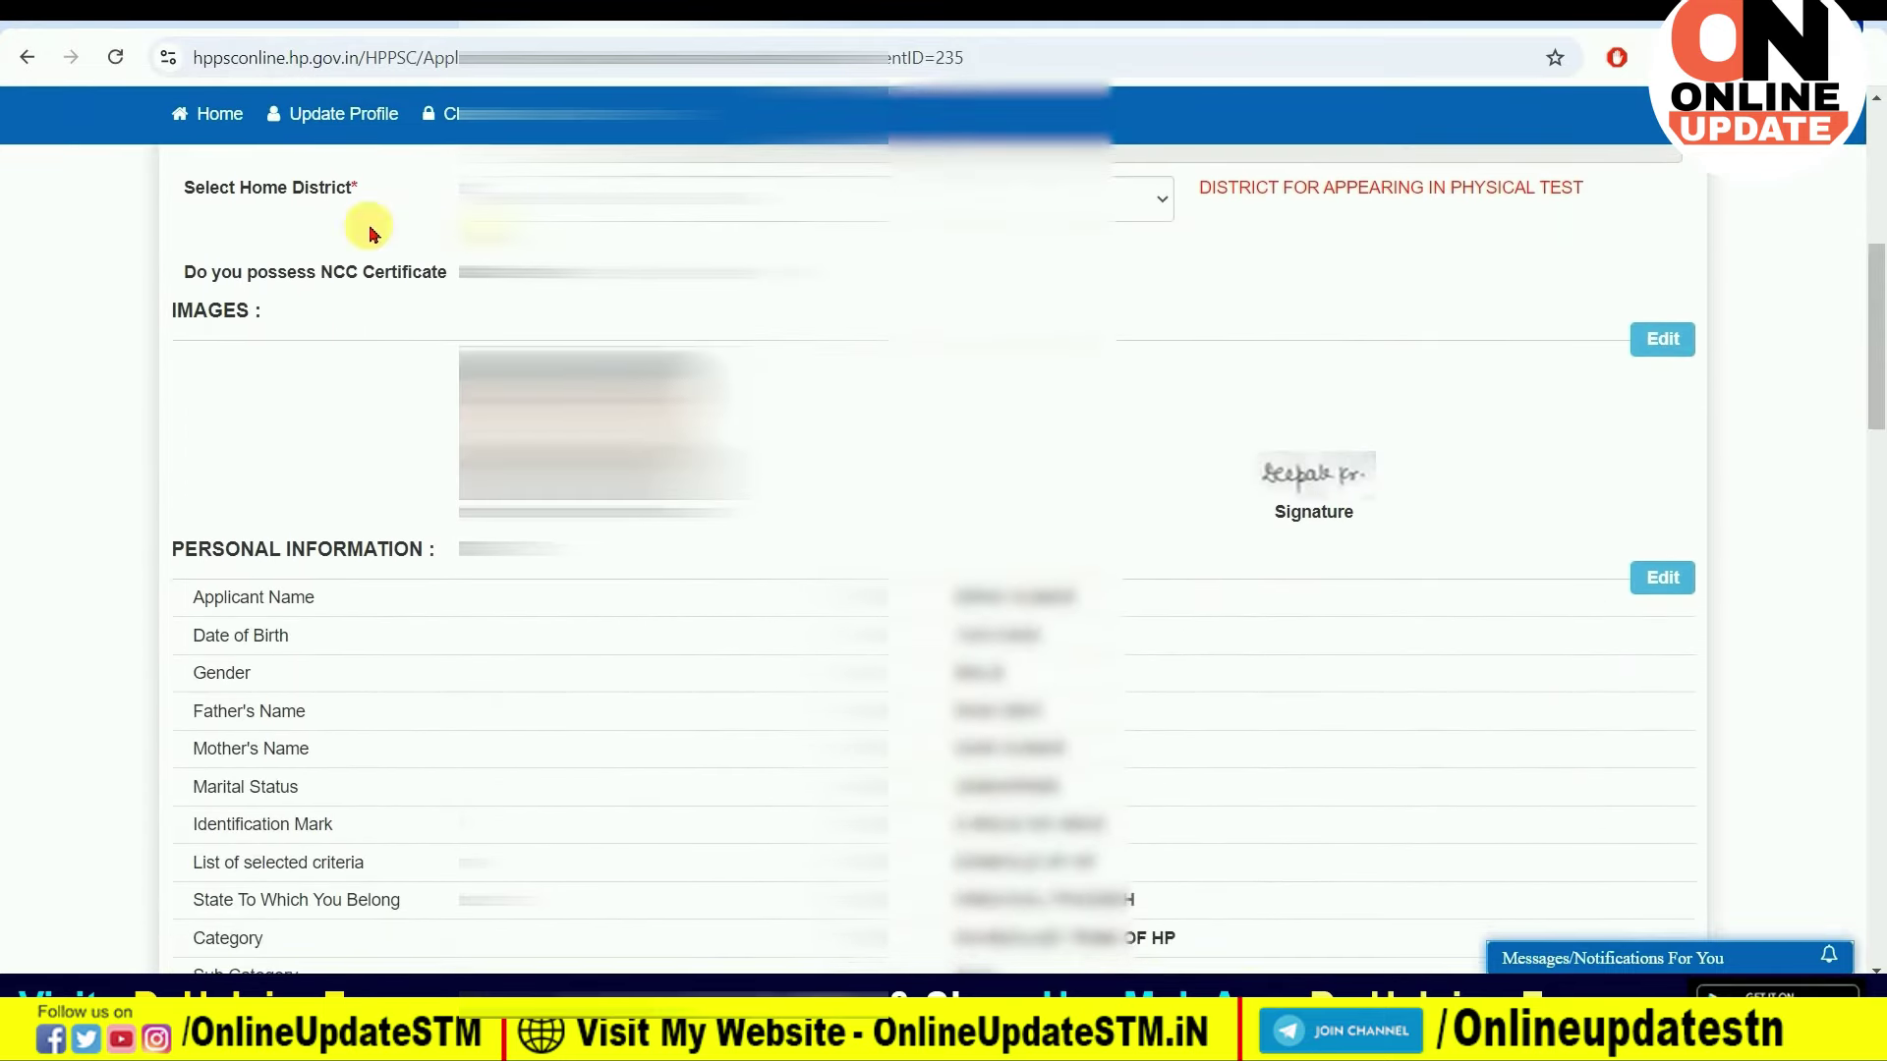
click(787, 199)
click(786, 501)
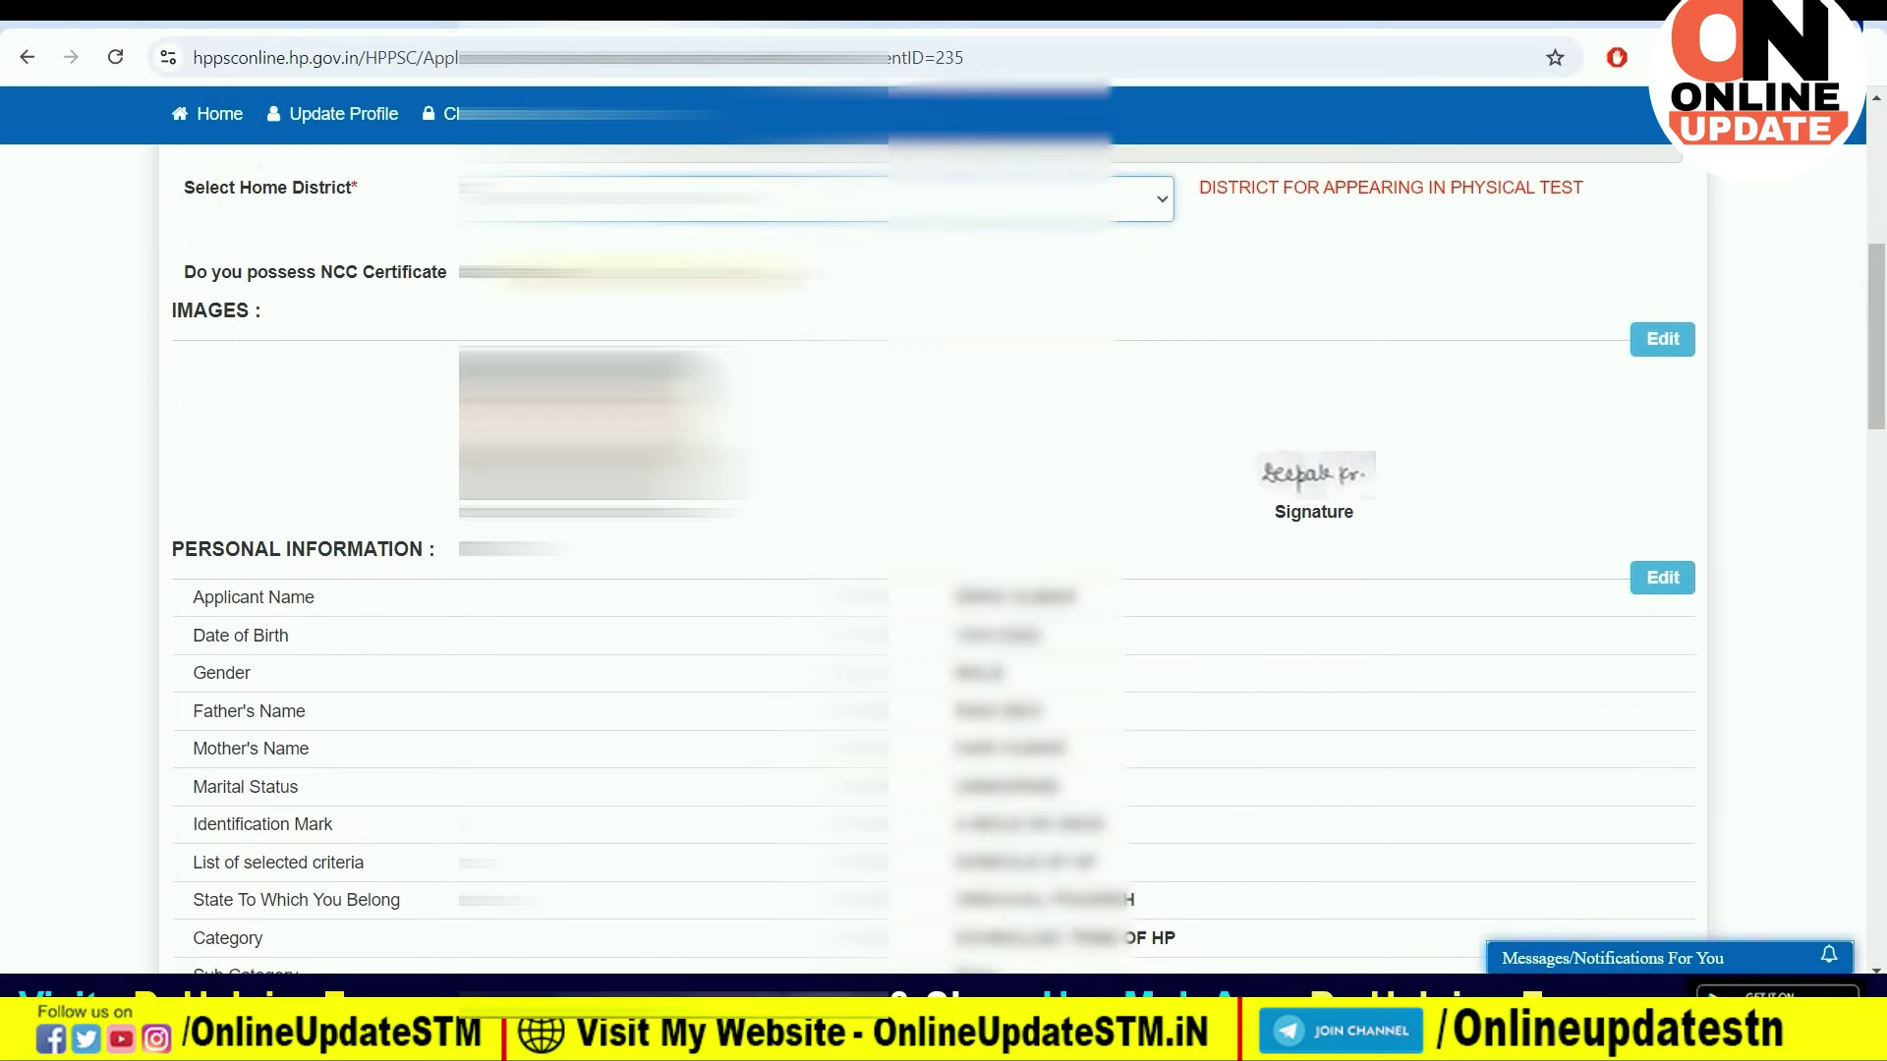
scroll(982, 429, down, 15)
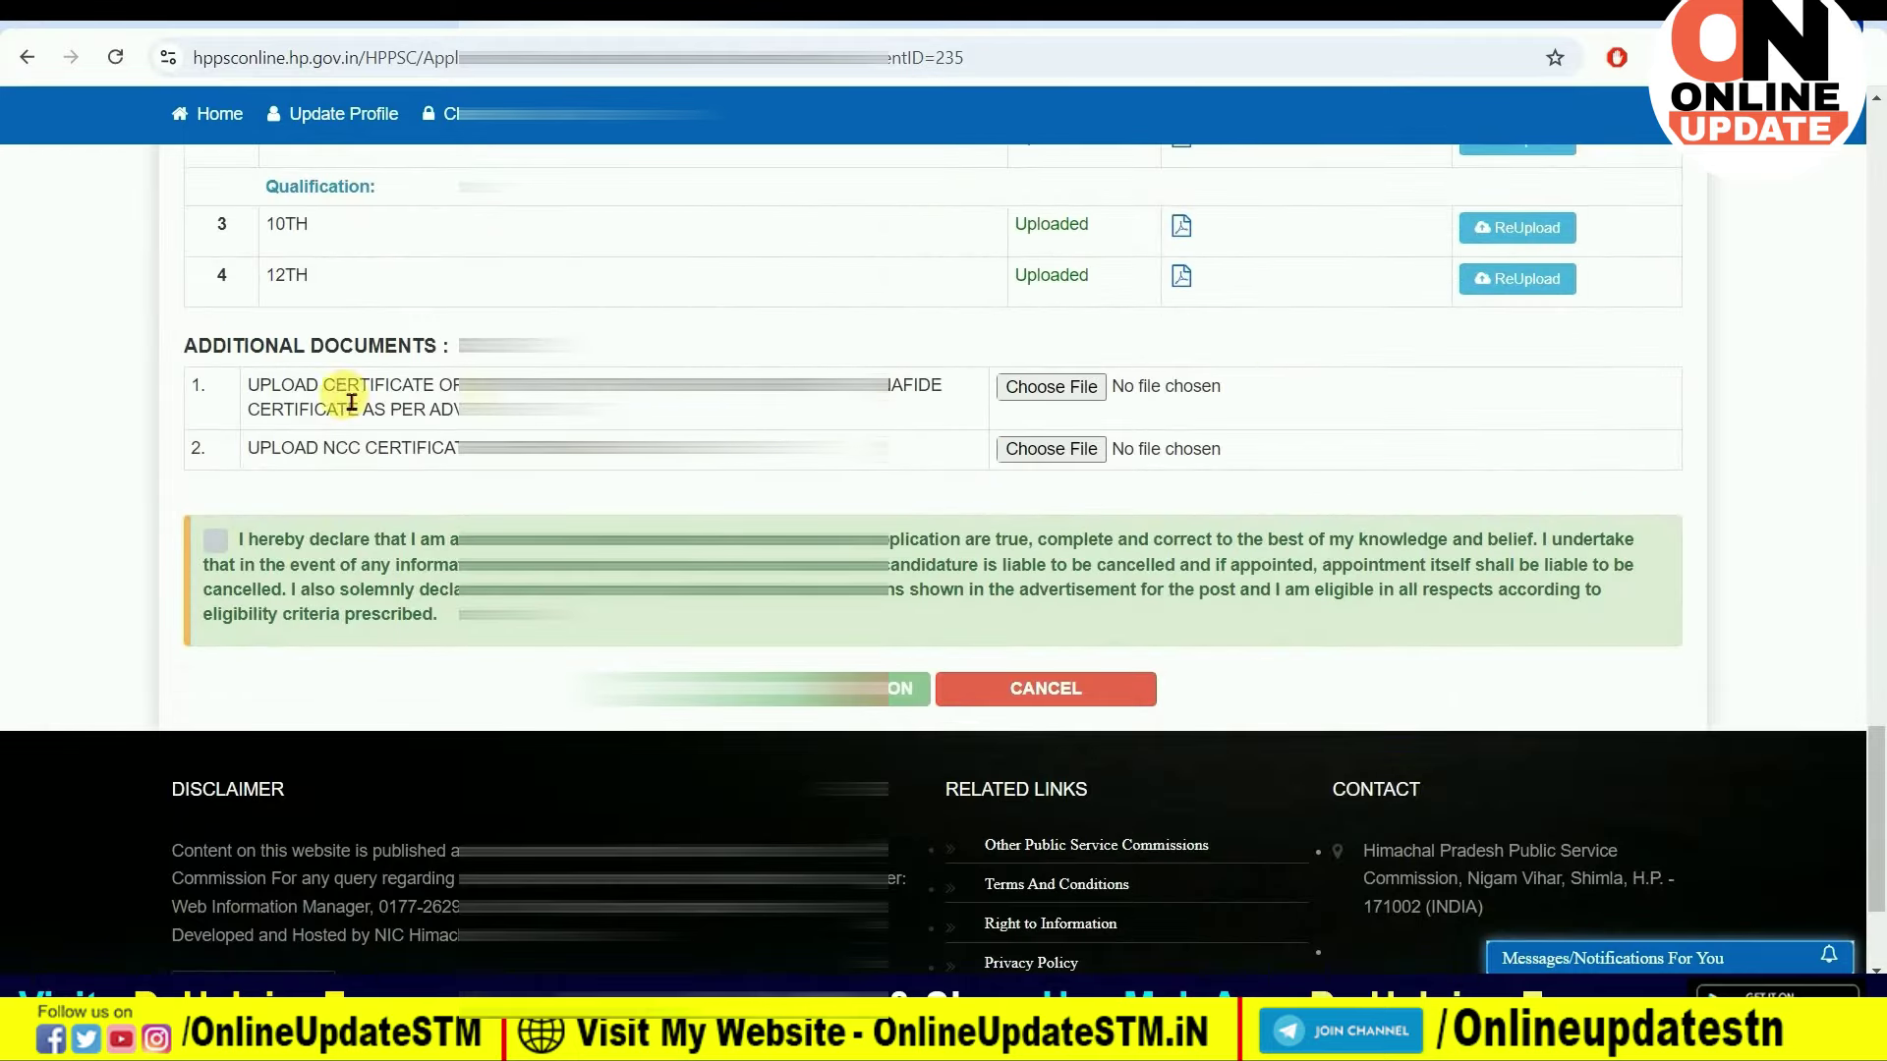
drag(281, 391, 699, 397)
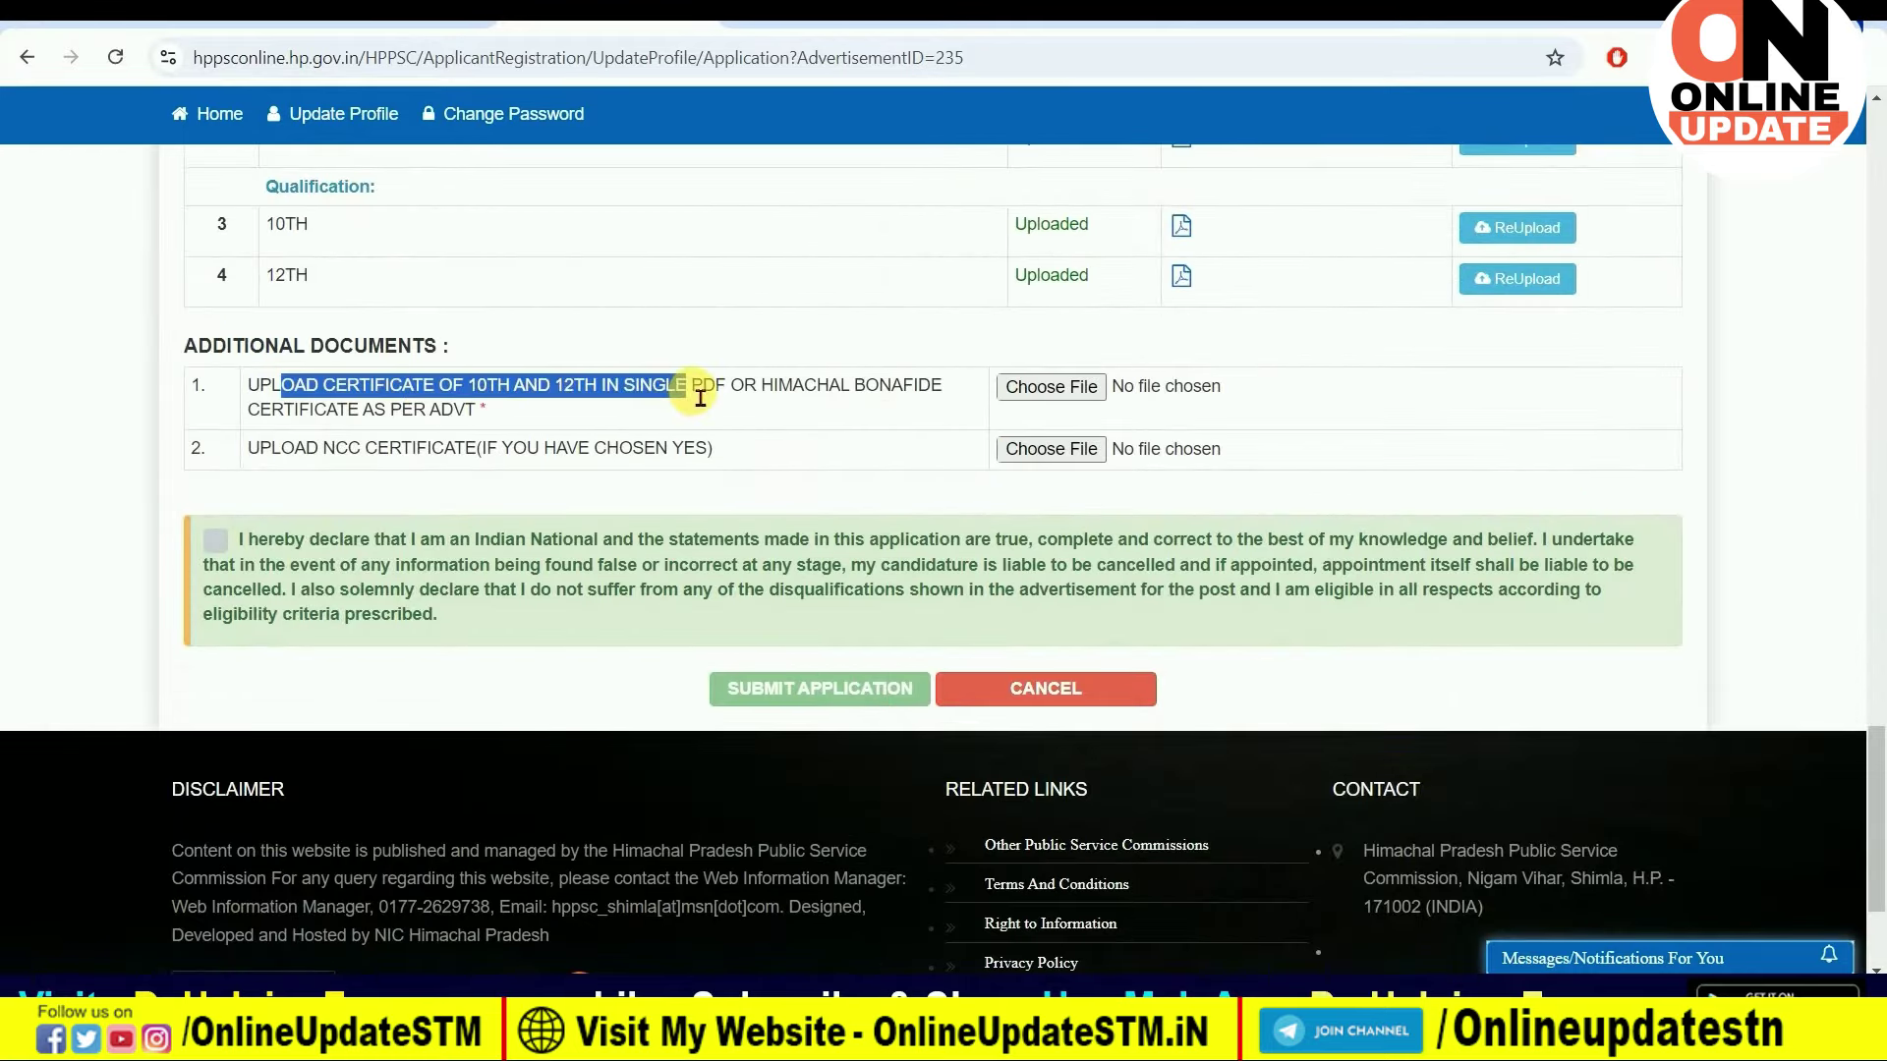
click(699, 393)
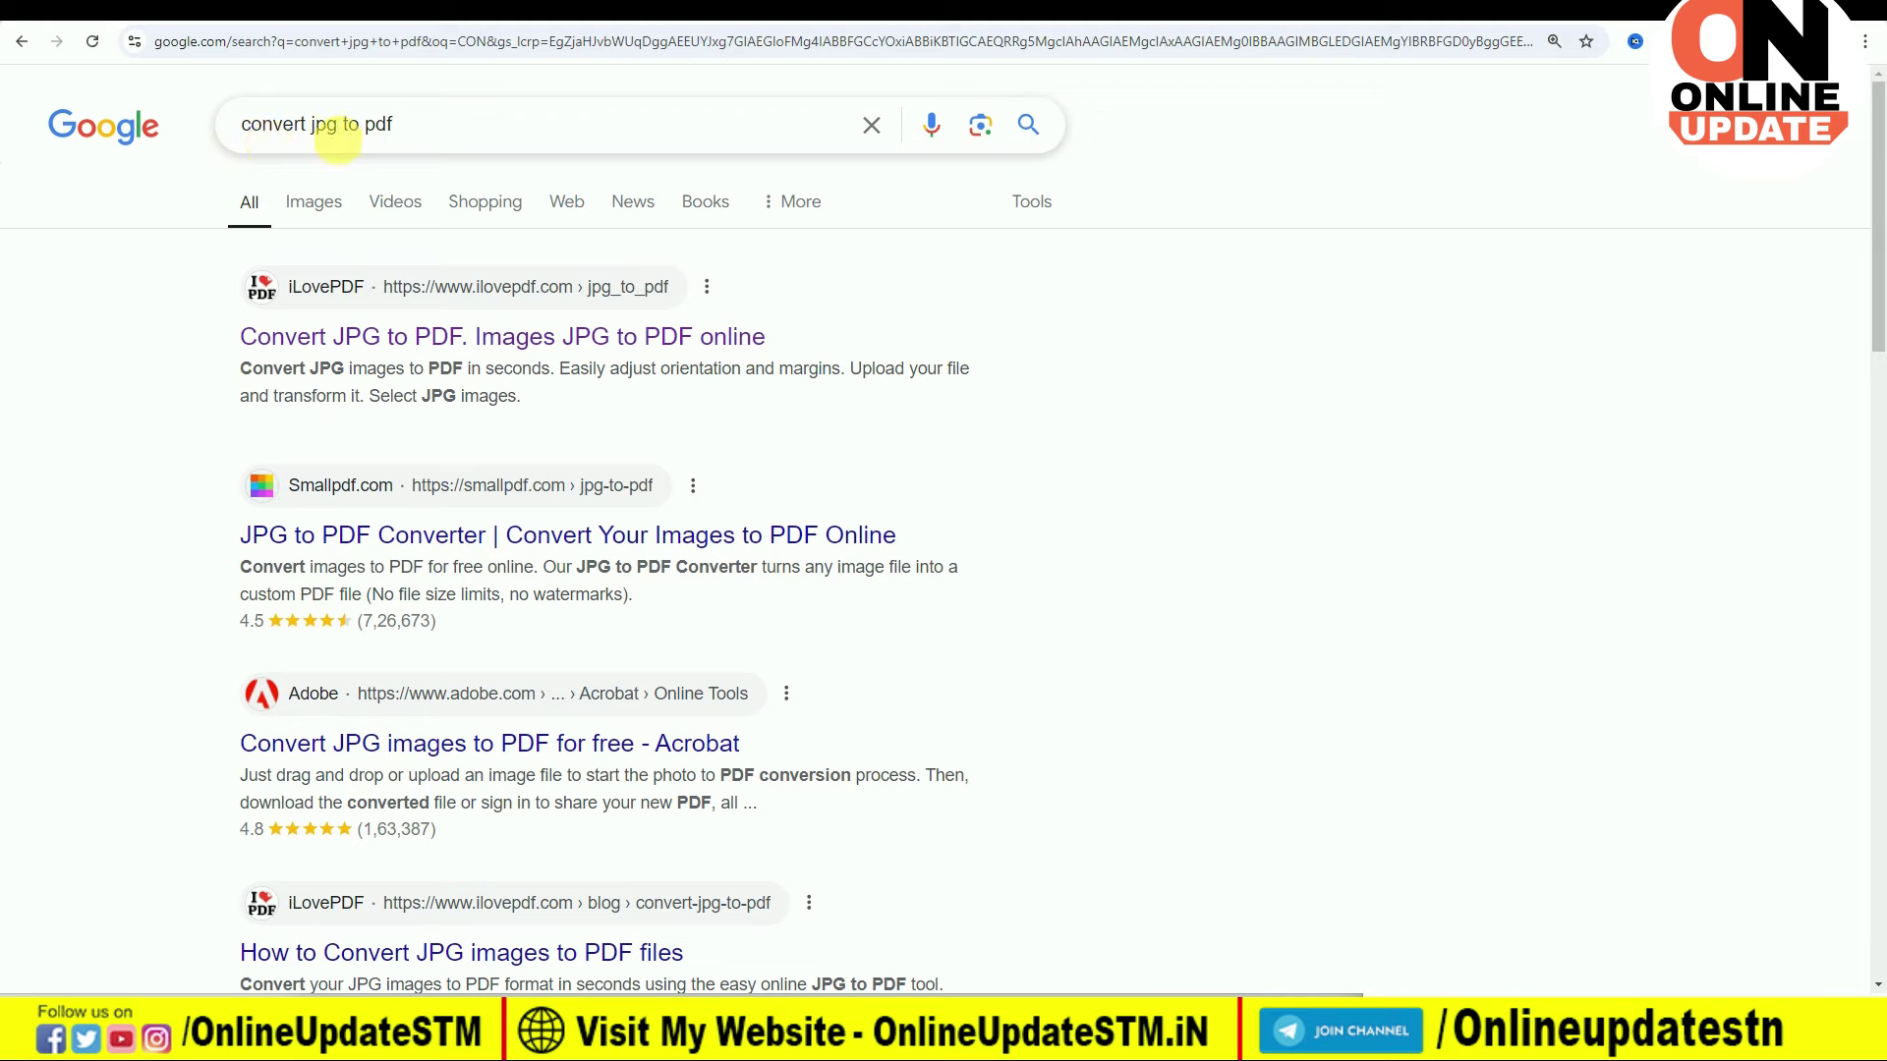
Step: Merge '10th Marksheet 2' and '12TH MARKSHEET FOR ME' images into one PDF and download it
click(352, 337)
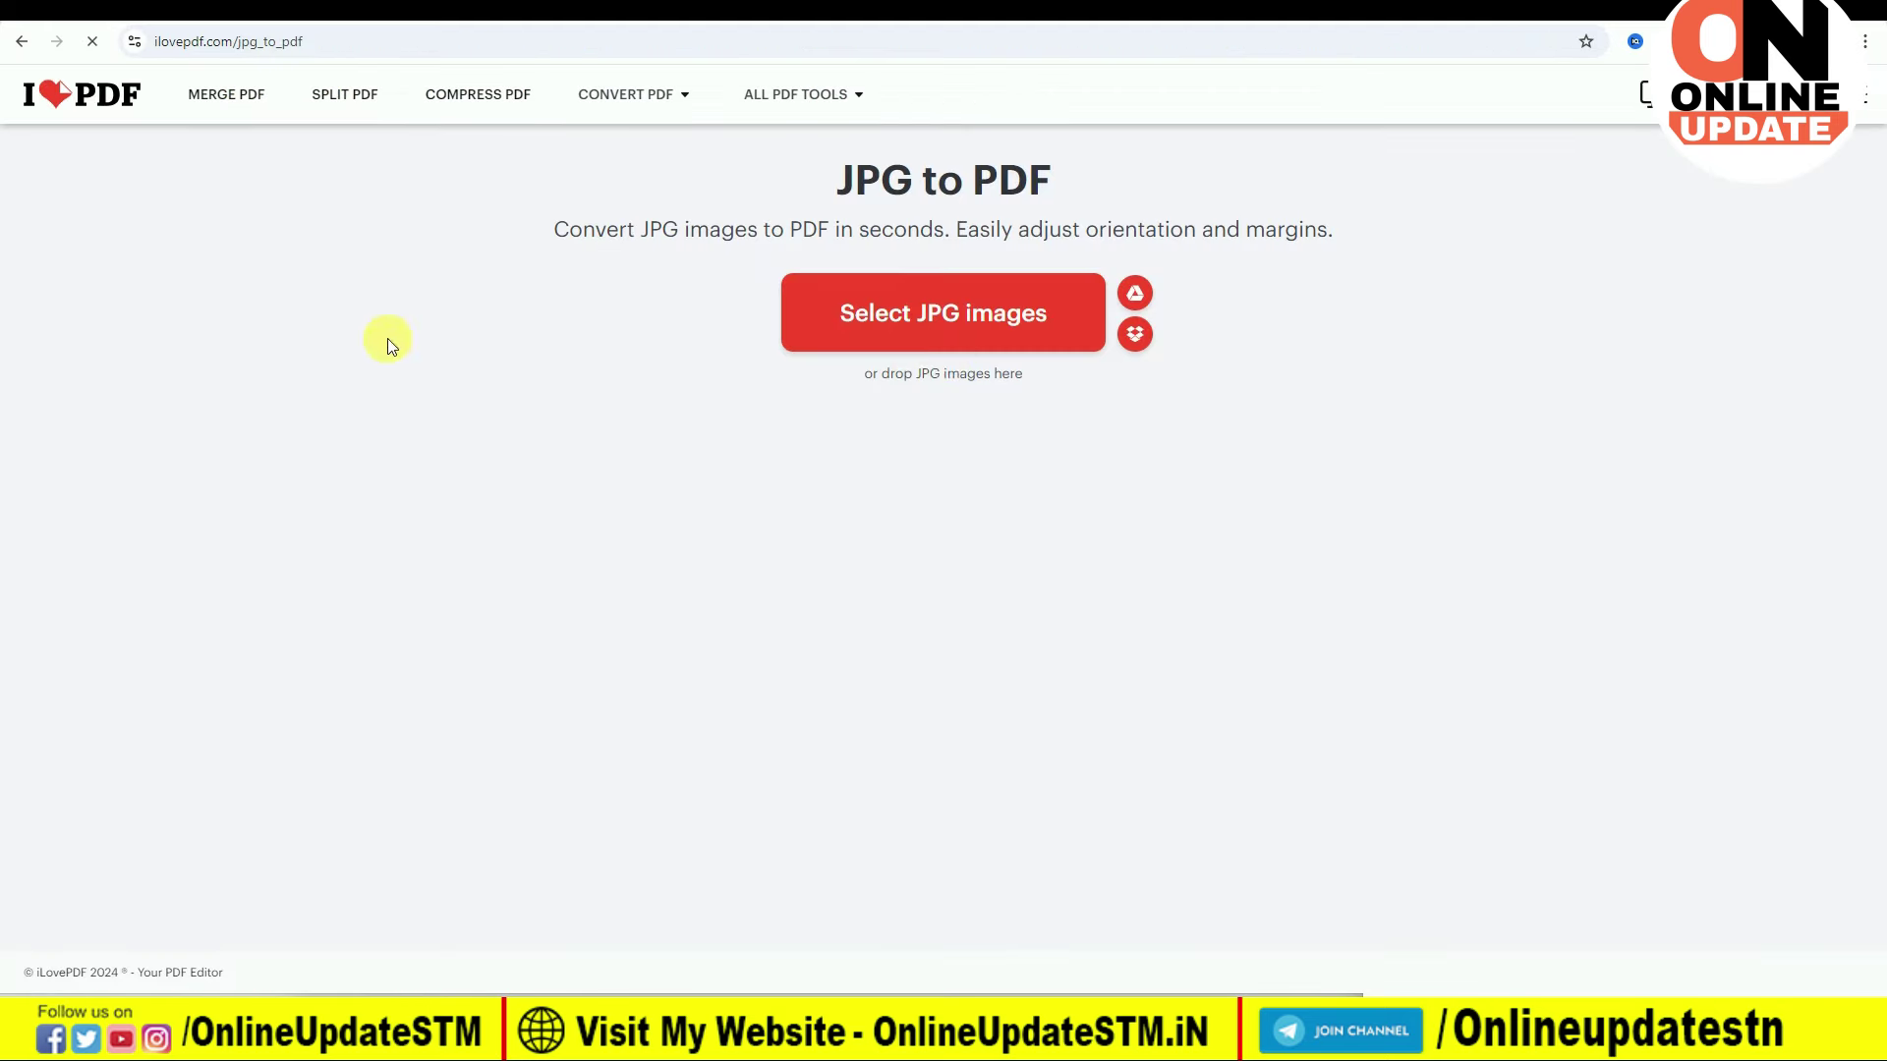
click(973, 331)
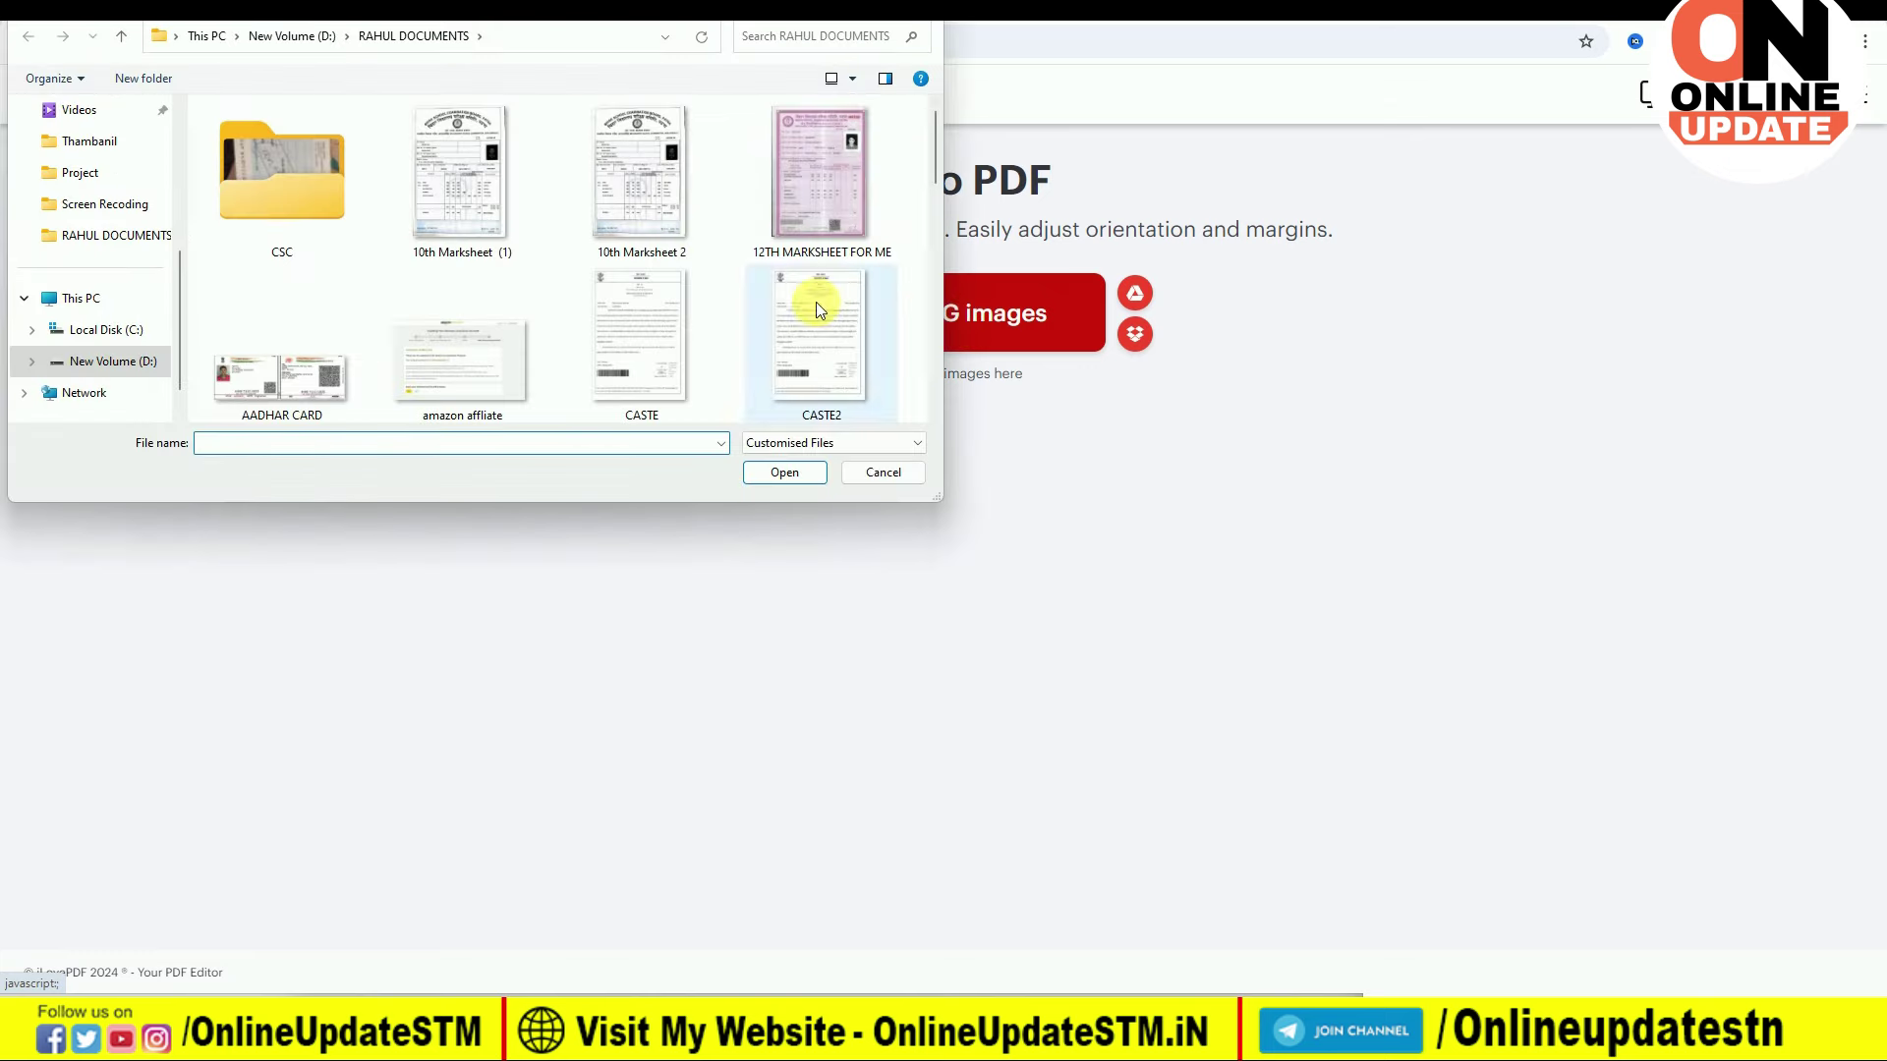
click(642, 220)
ctrl+click(831, 224)
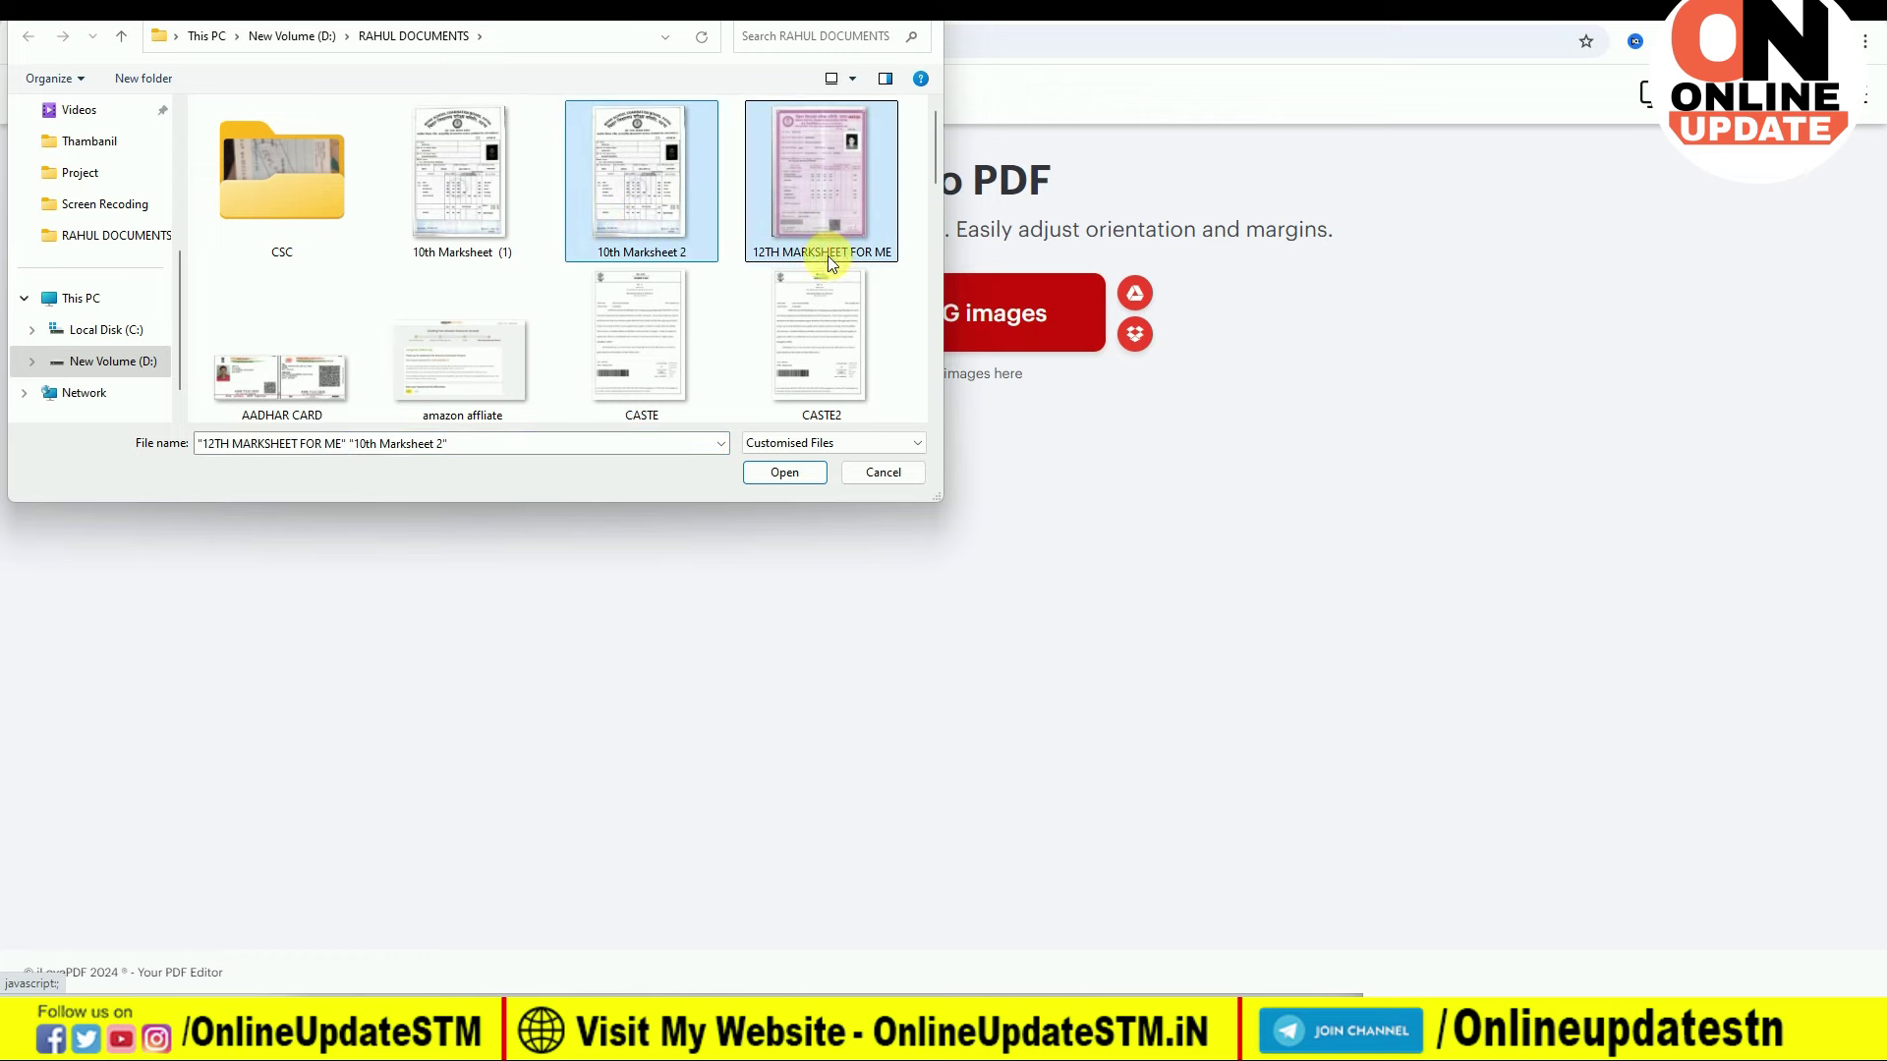
click(783, 473)
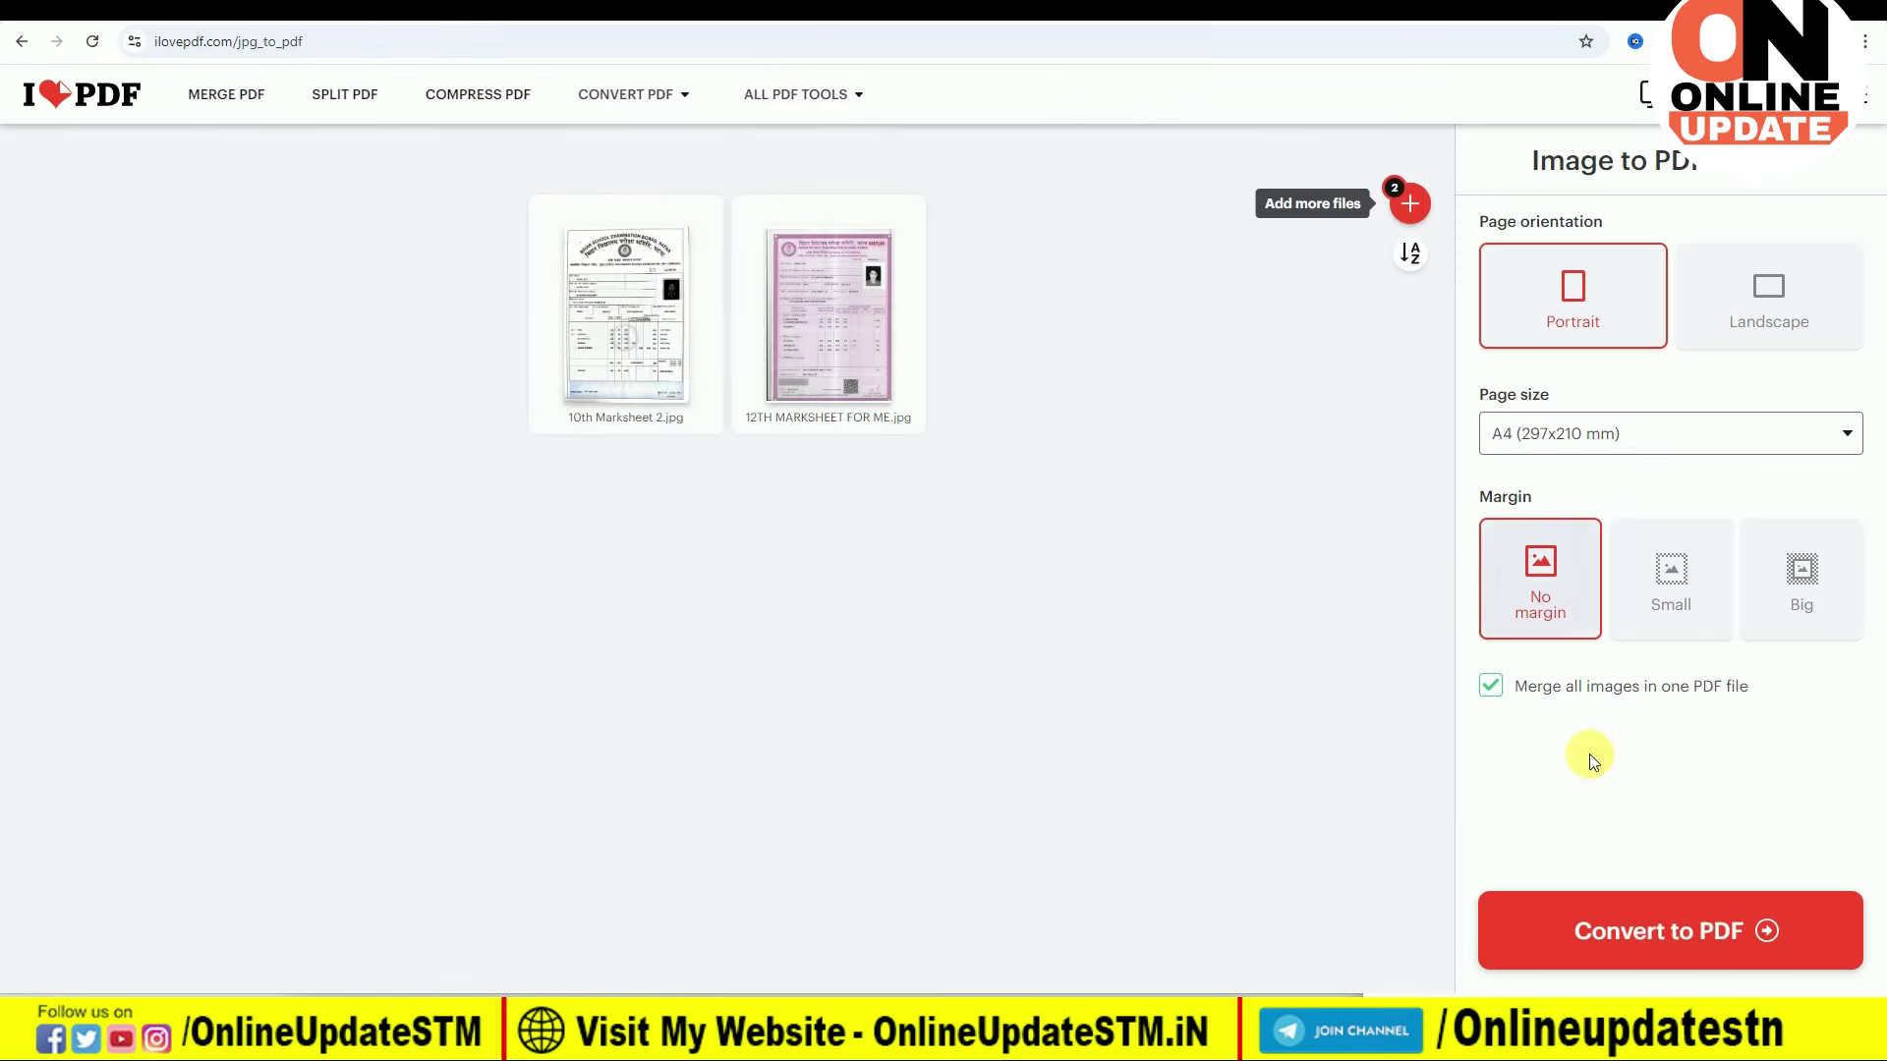
click(1664, 932)
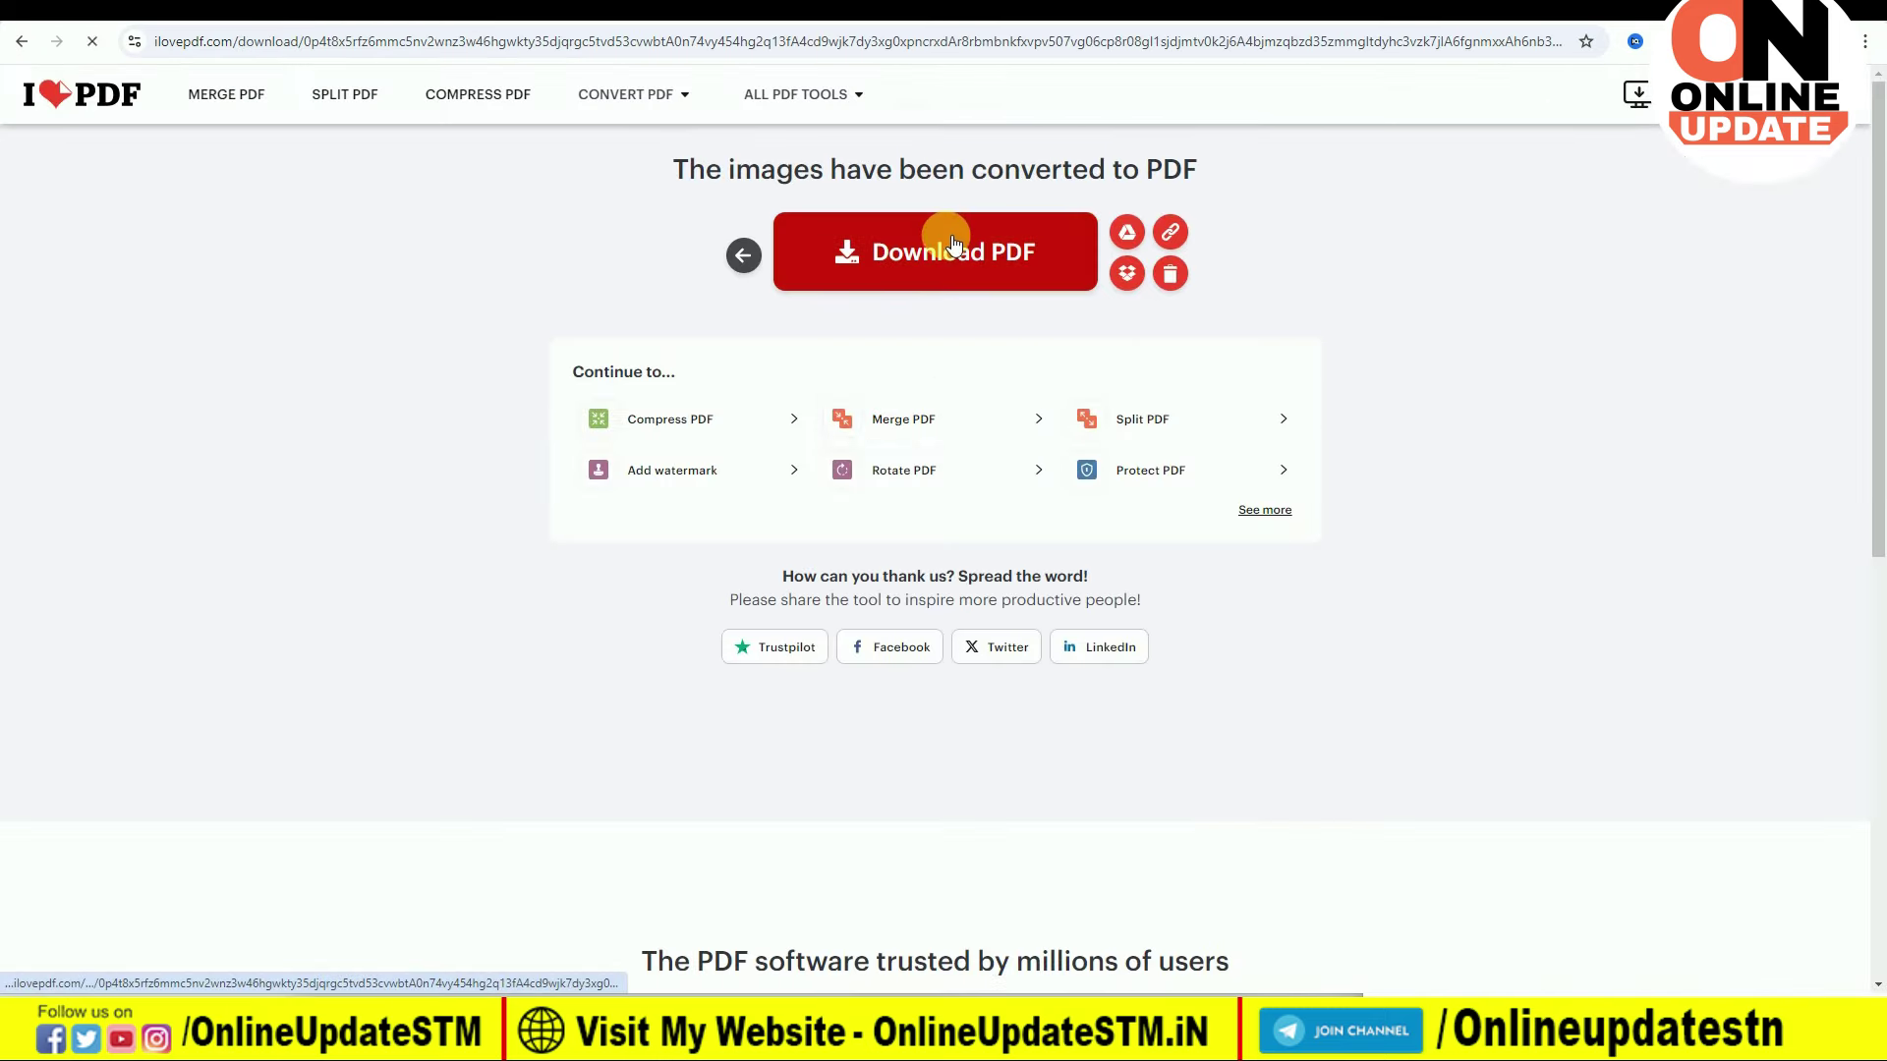
click(947, 253)
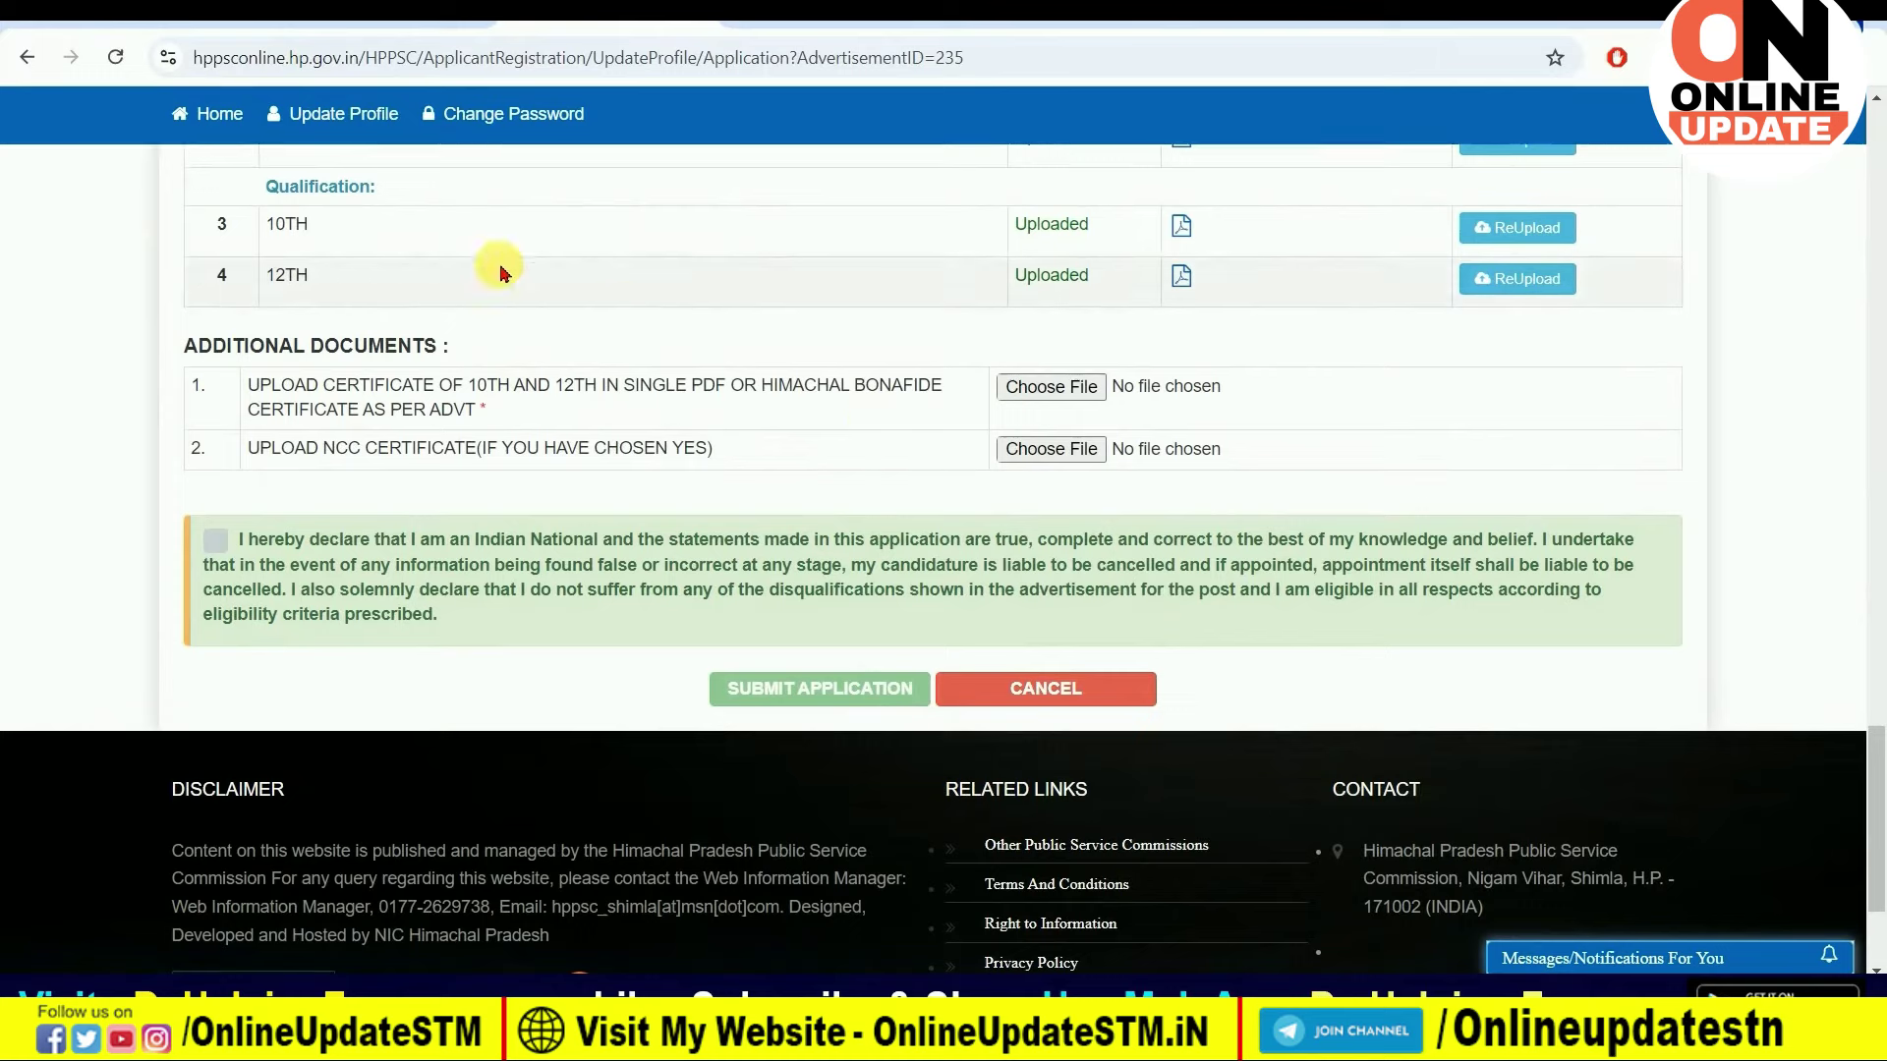
Step: Review the single-PDF certificate note and submit the Constable application with hp police vacancy 2024.pdf
drag(281, 385, 688, 385)
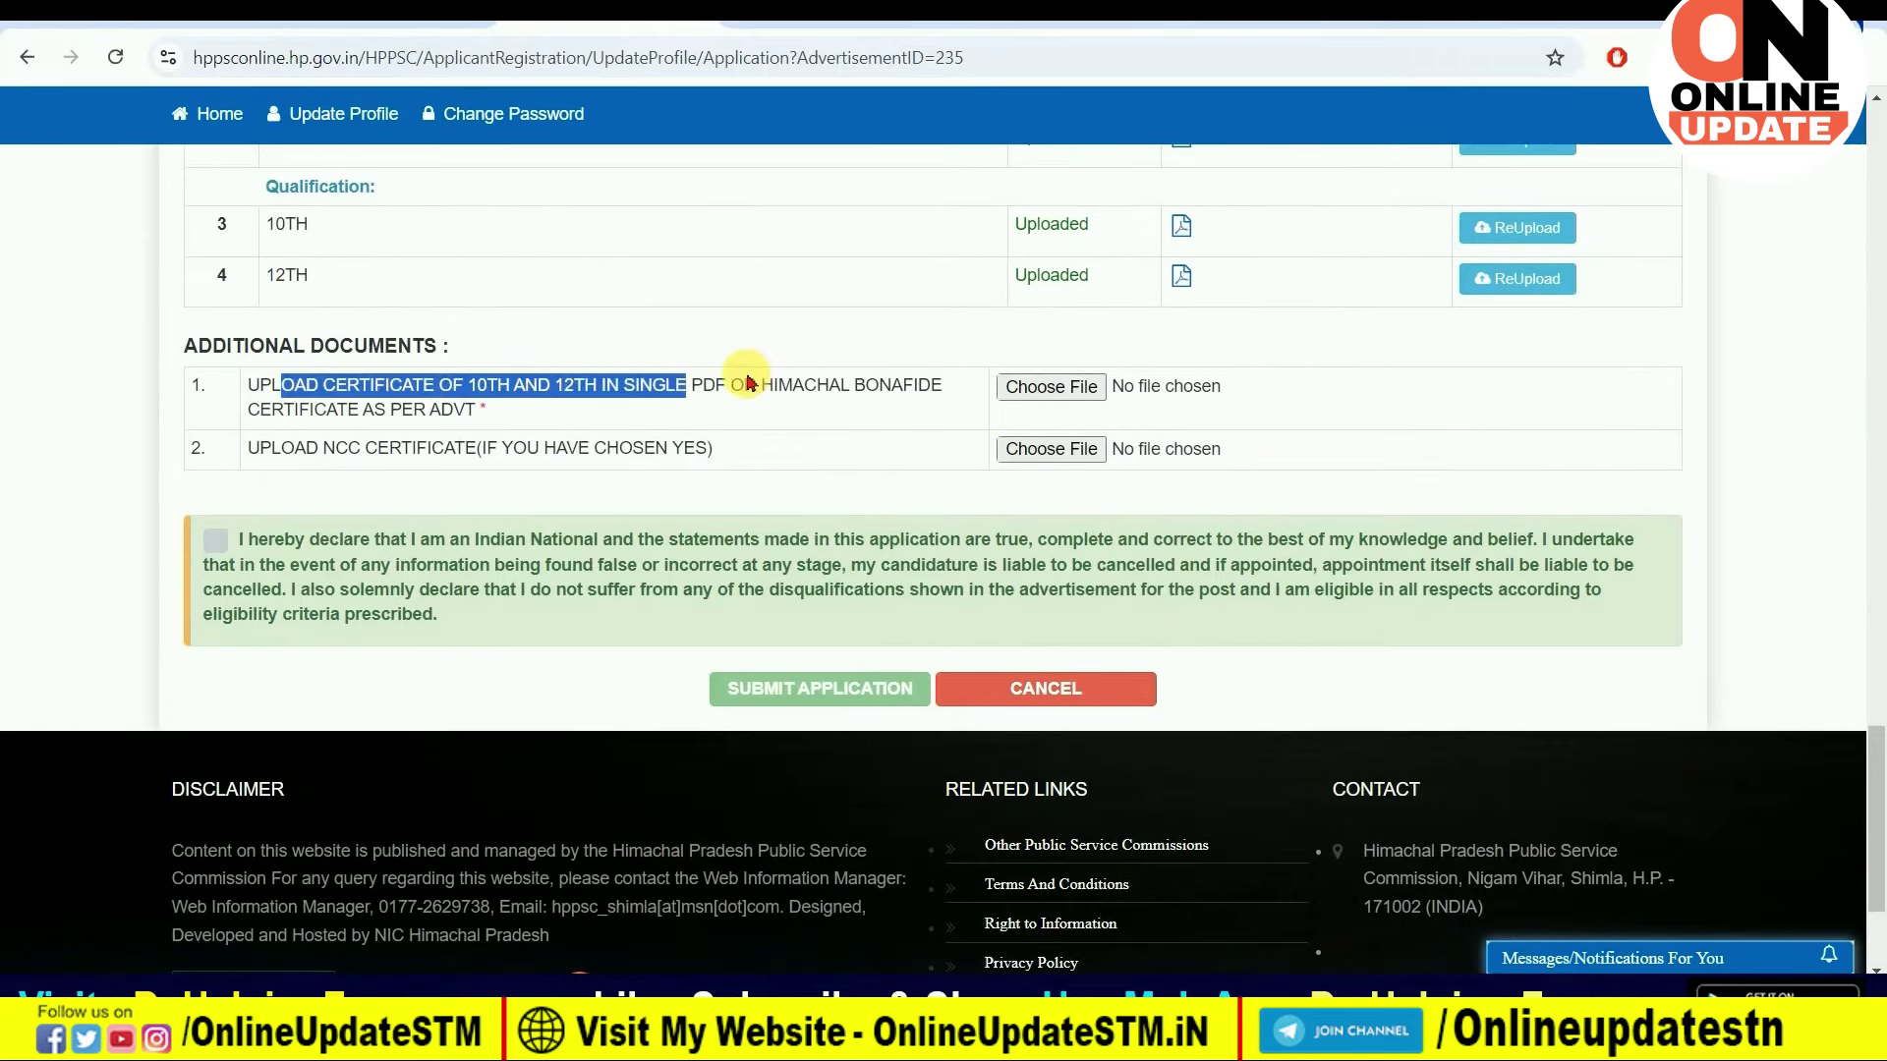
click(705, 405)
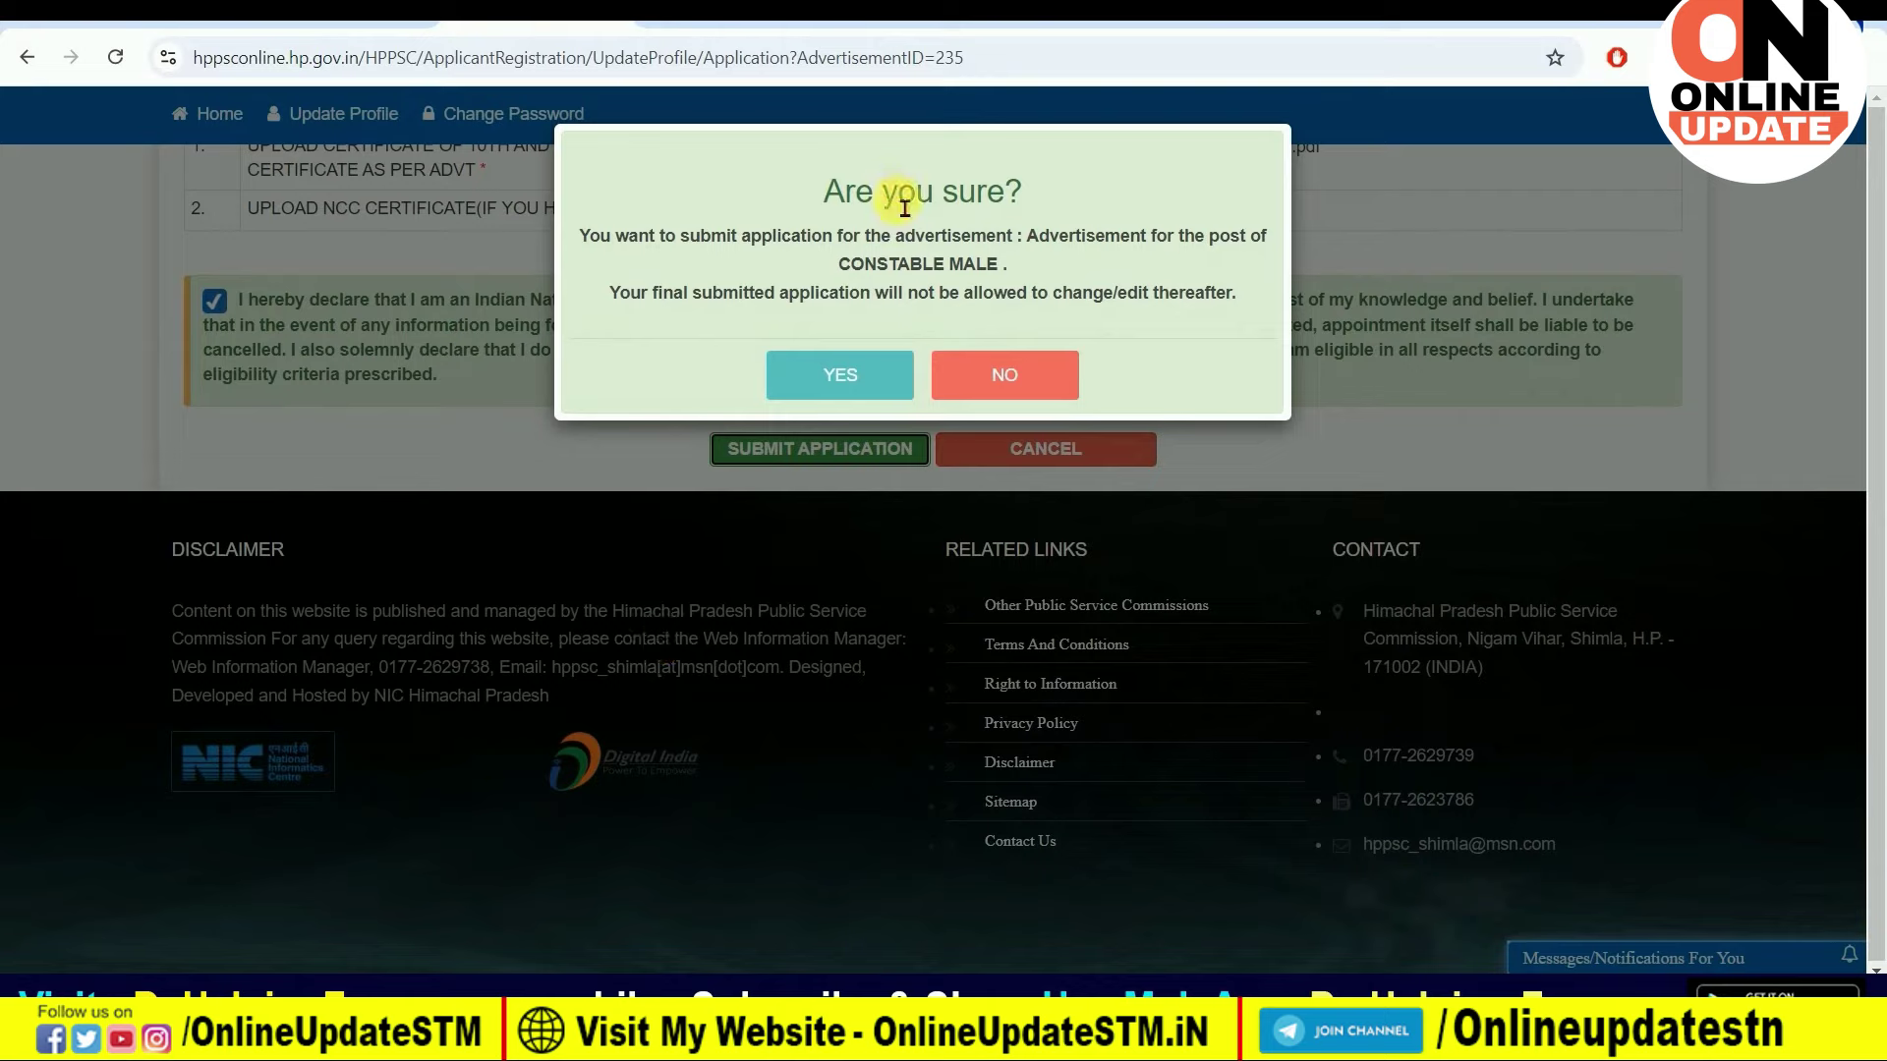
click(1027, 362)
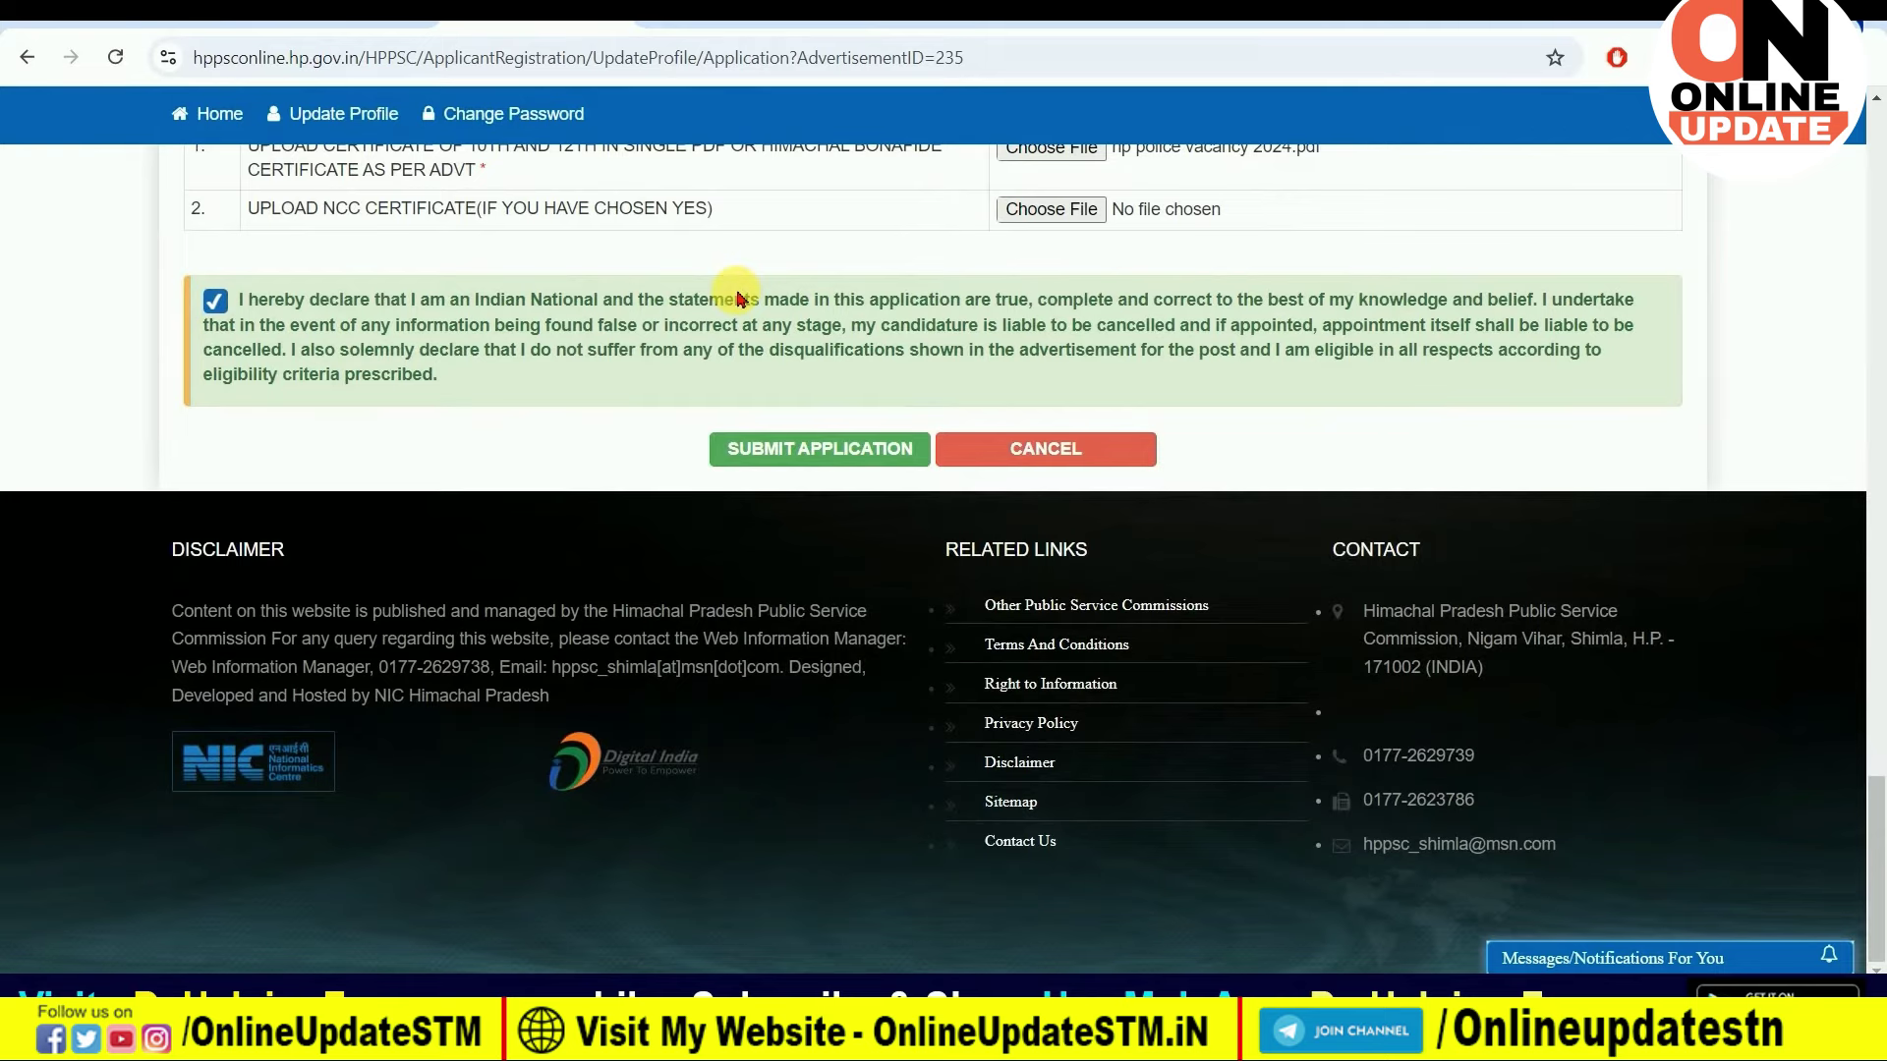
click(800, 448)
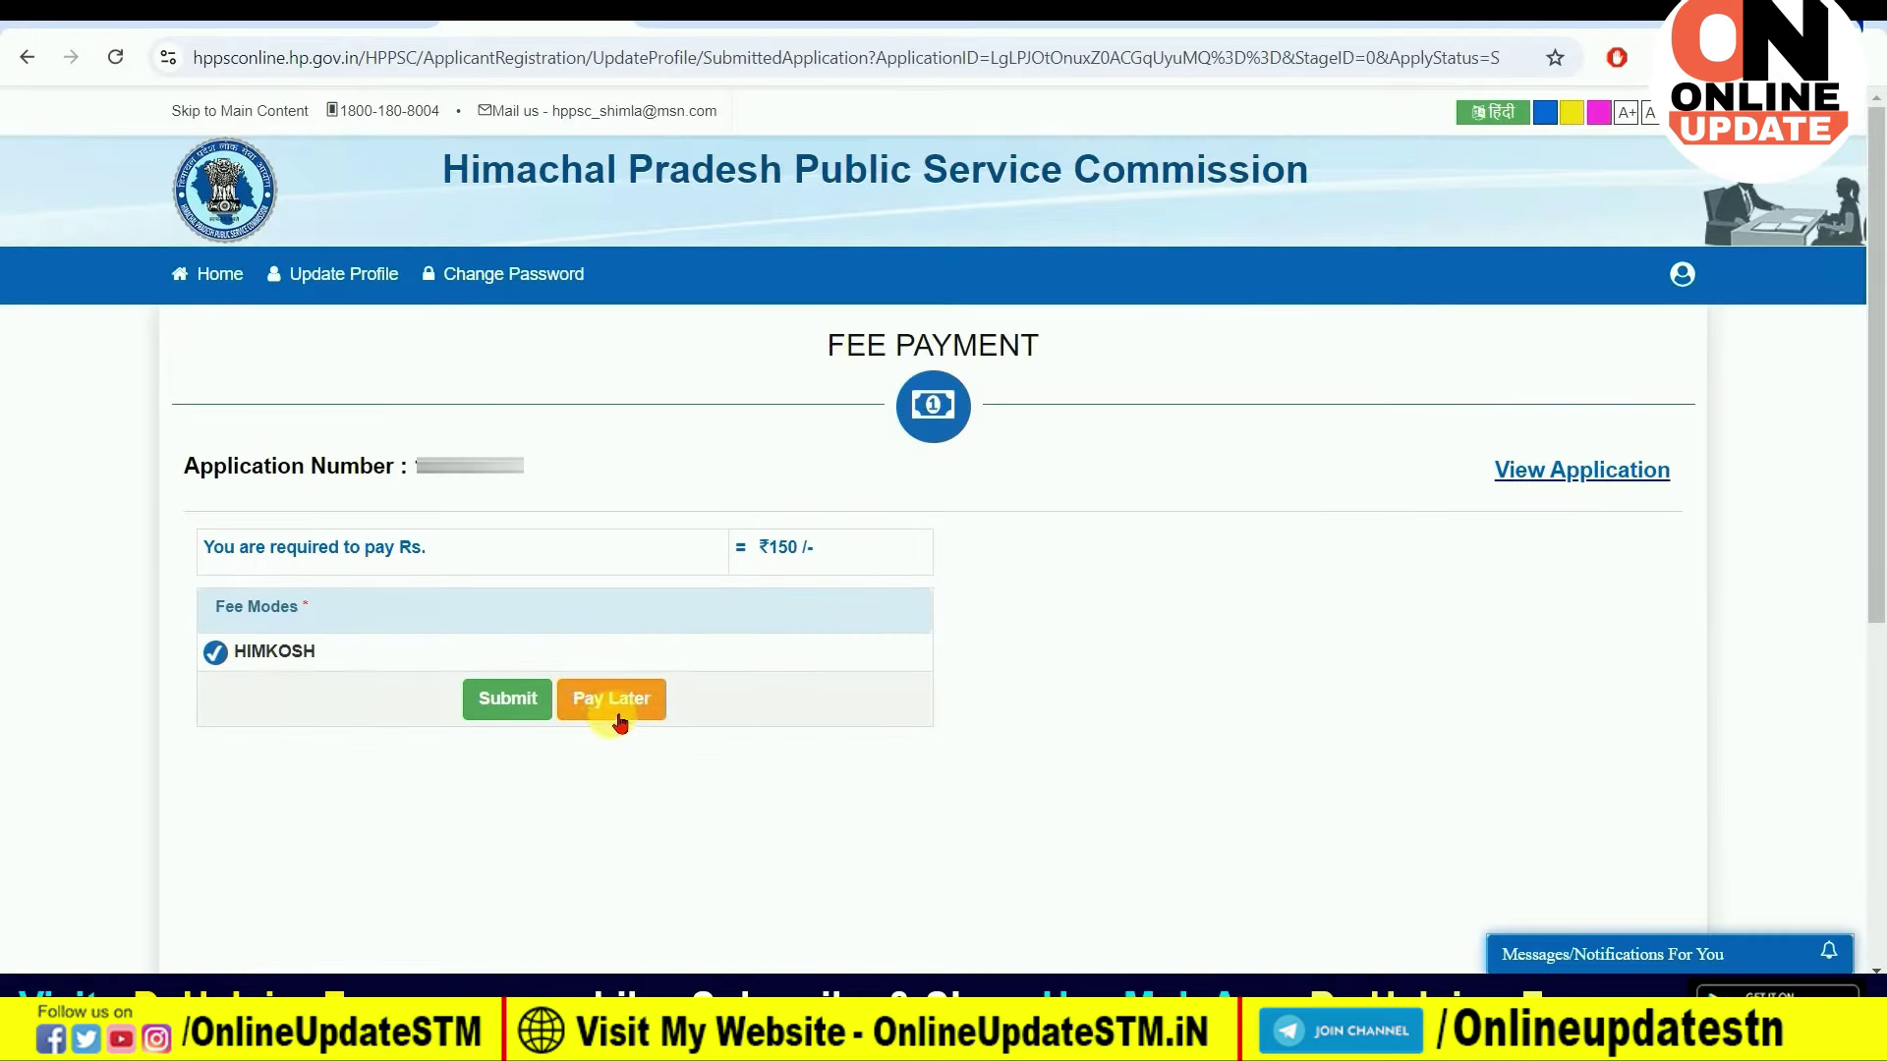
Step: Submit the Constable application with HIMKOSH as fee mode and confirm proceeding to the ₹150 payment
click(507, 699)
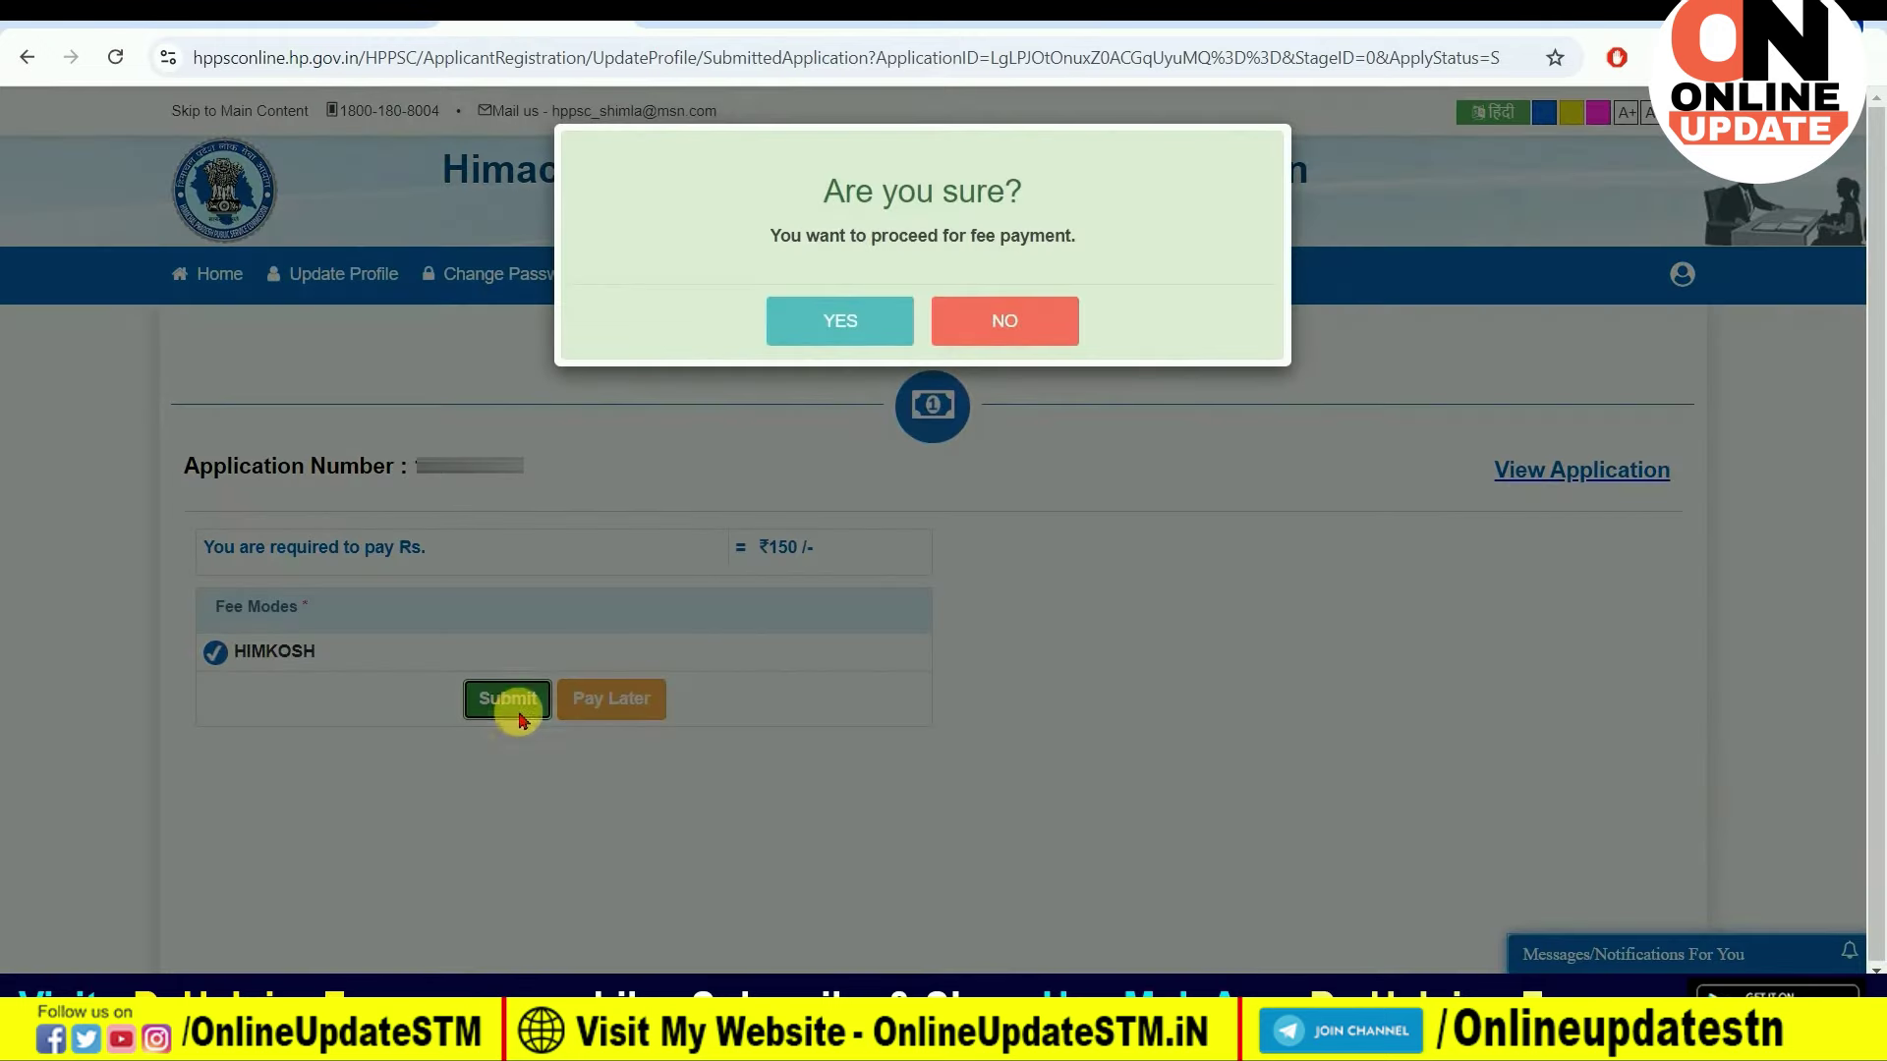
click(832, 339)
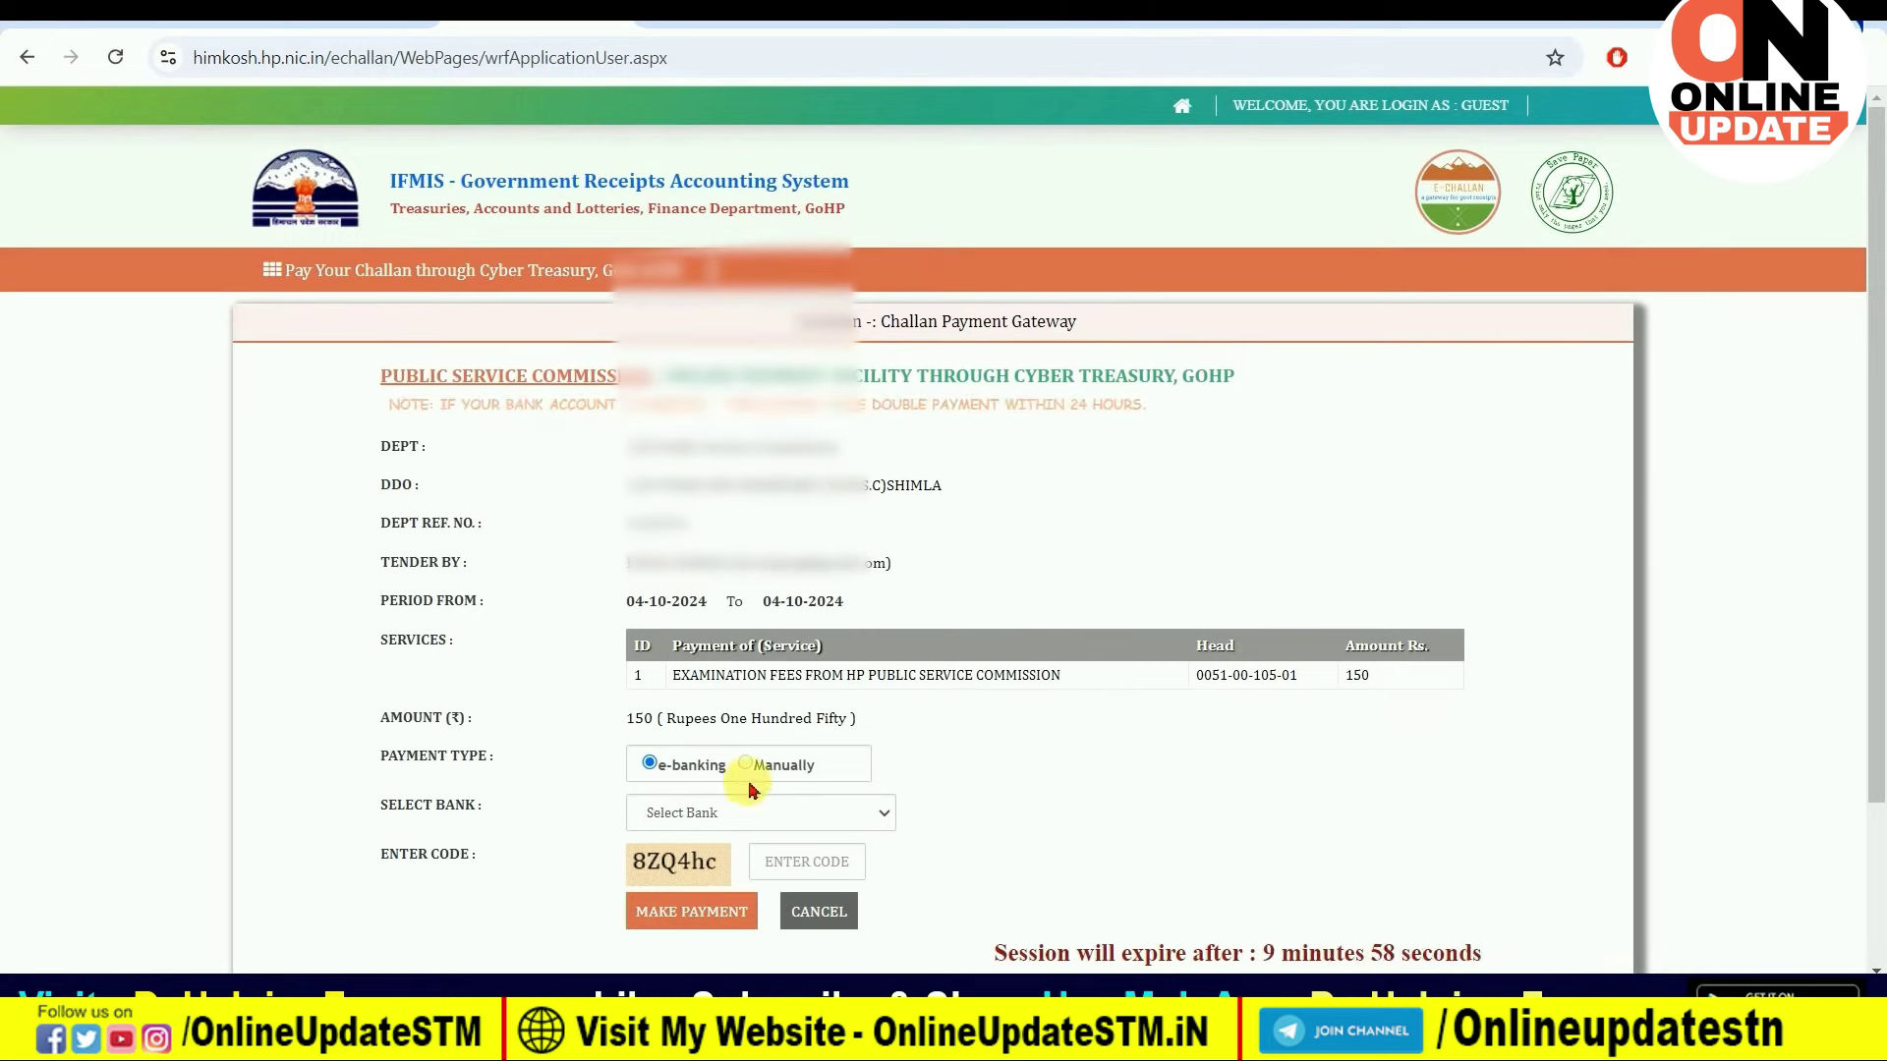
Step: Choose PAYU as the bank, enter the captcha, make the ₹150 payment and pick Scan and Pay
click(750, 815)
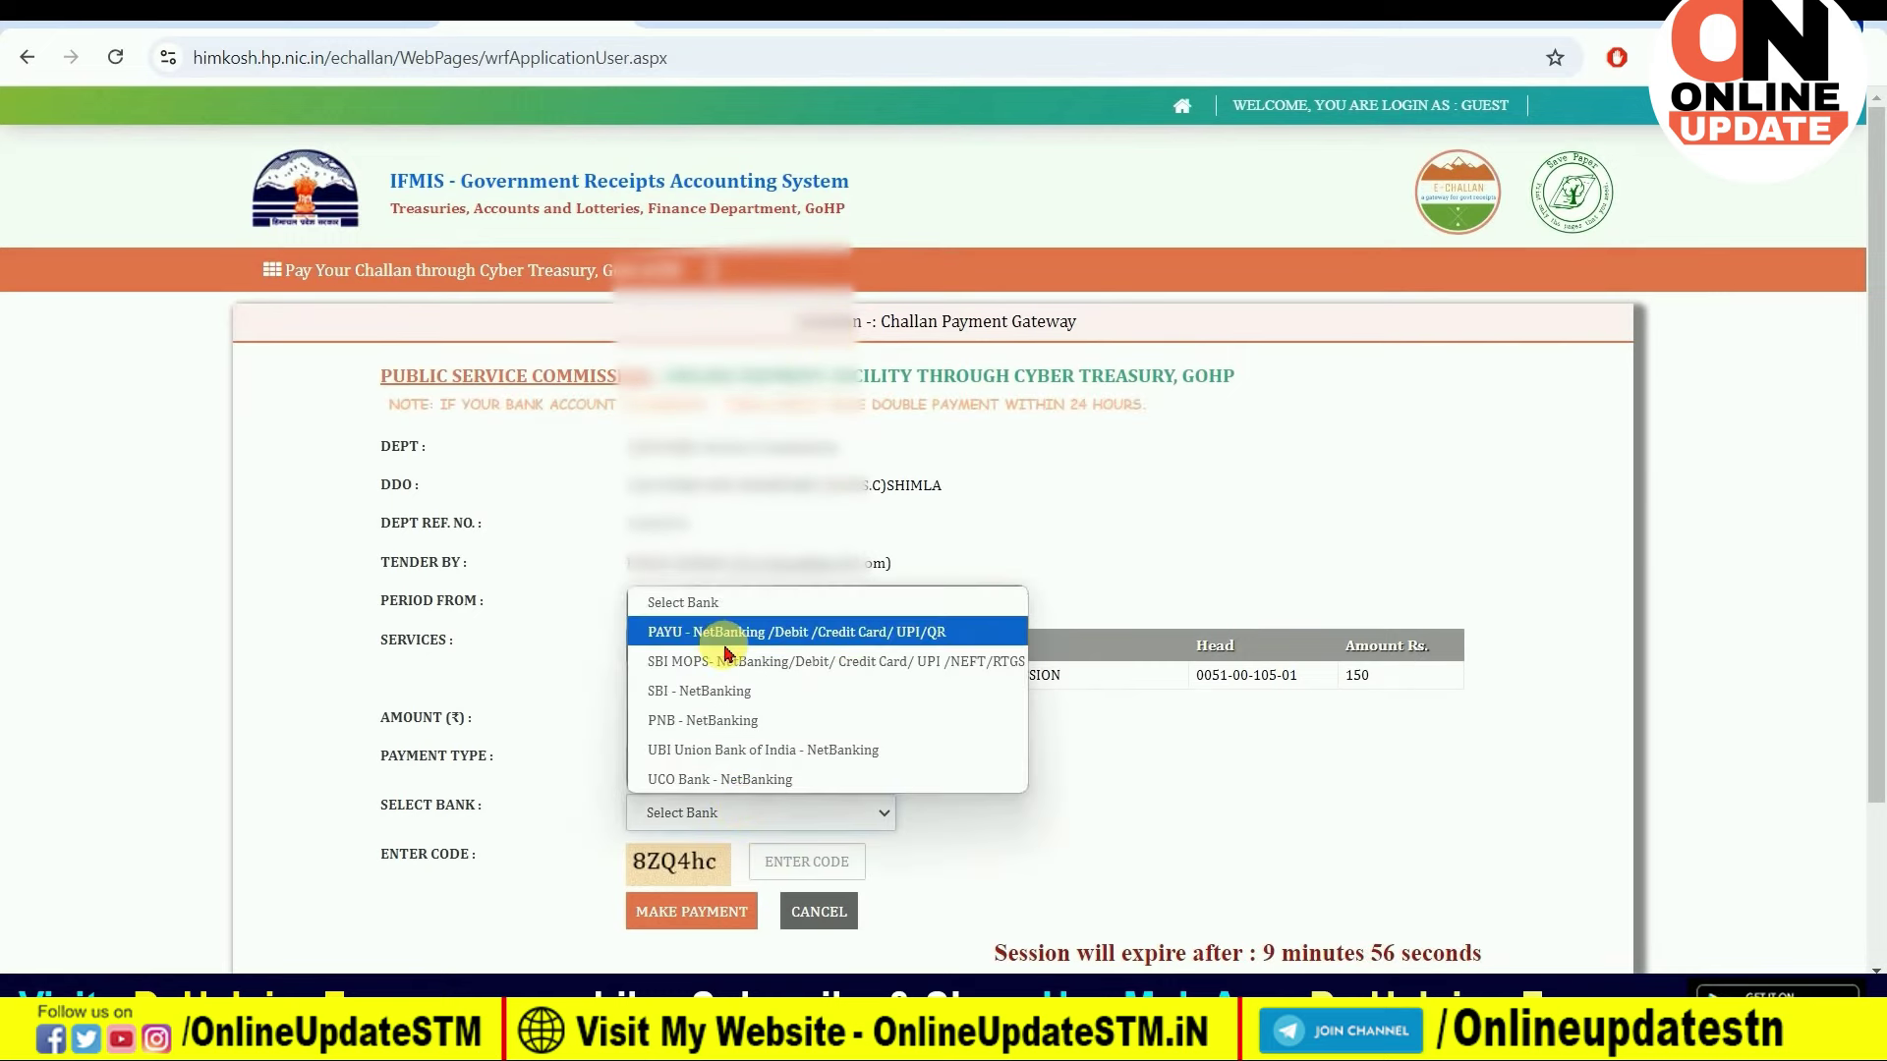
click(912, 637)
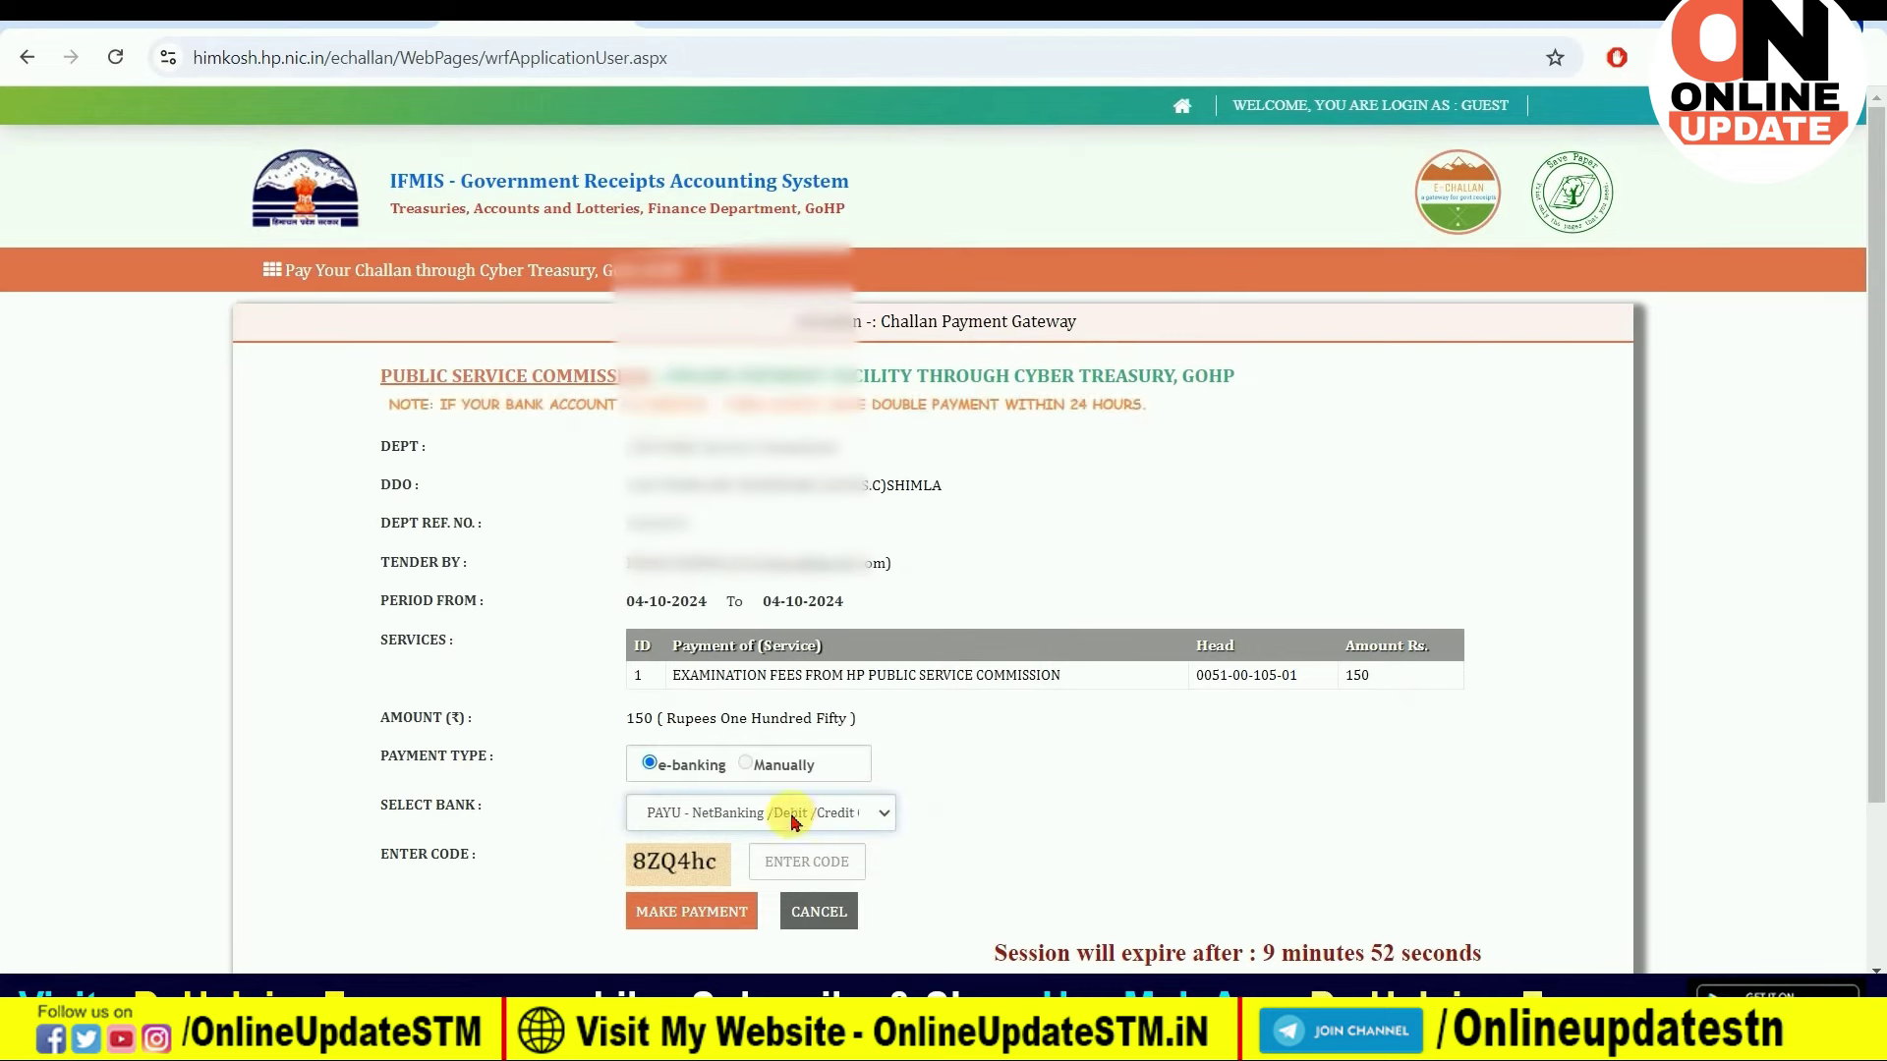
click(802, 861)
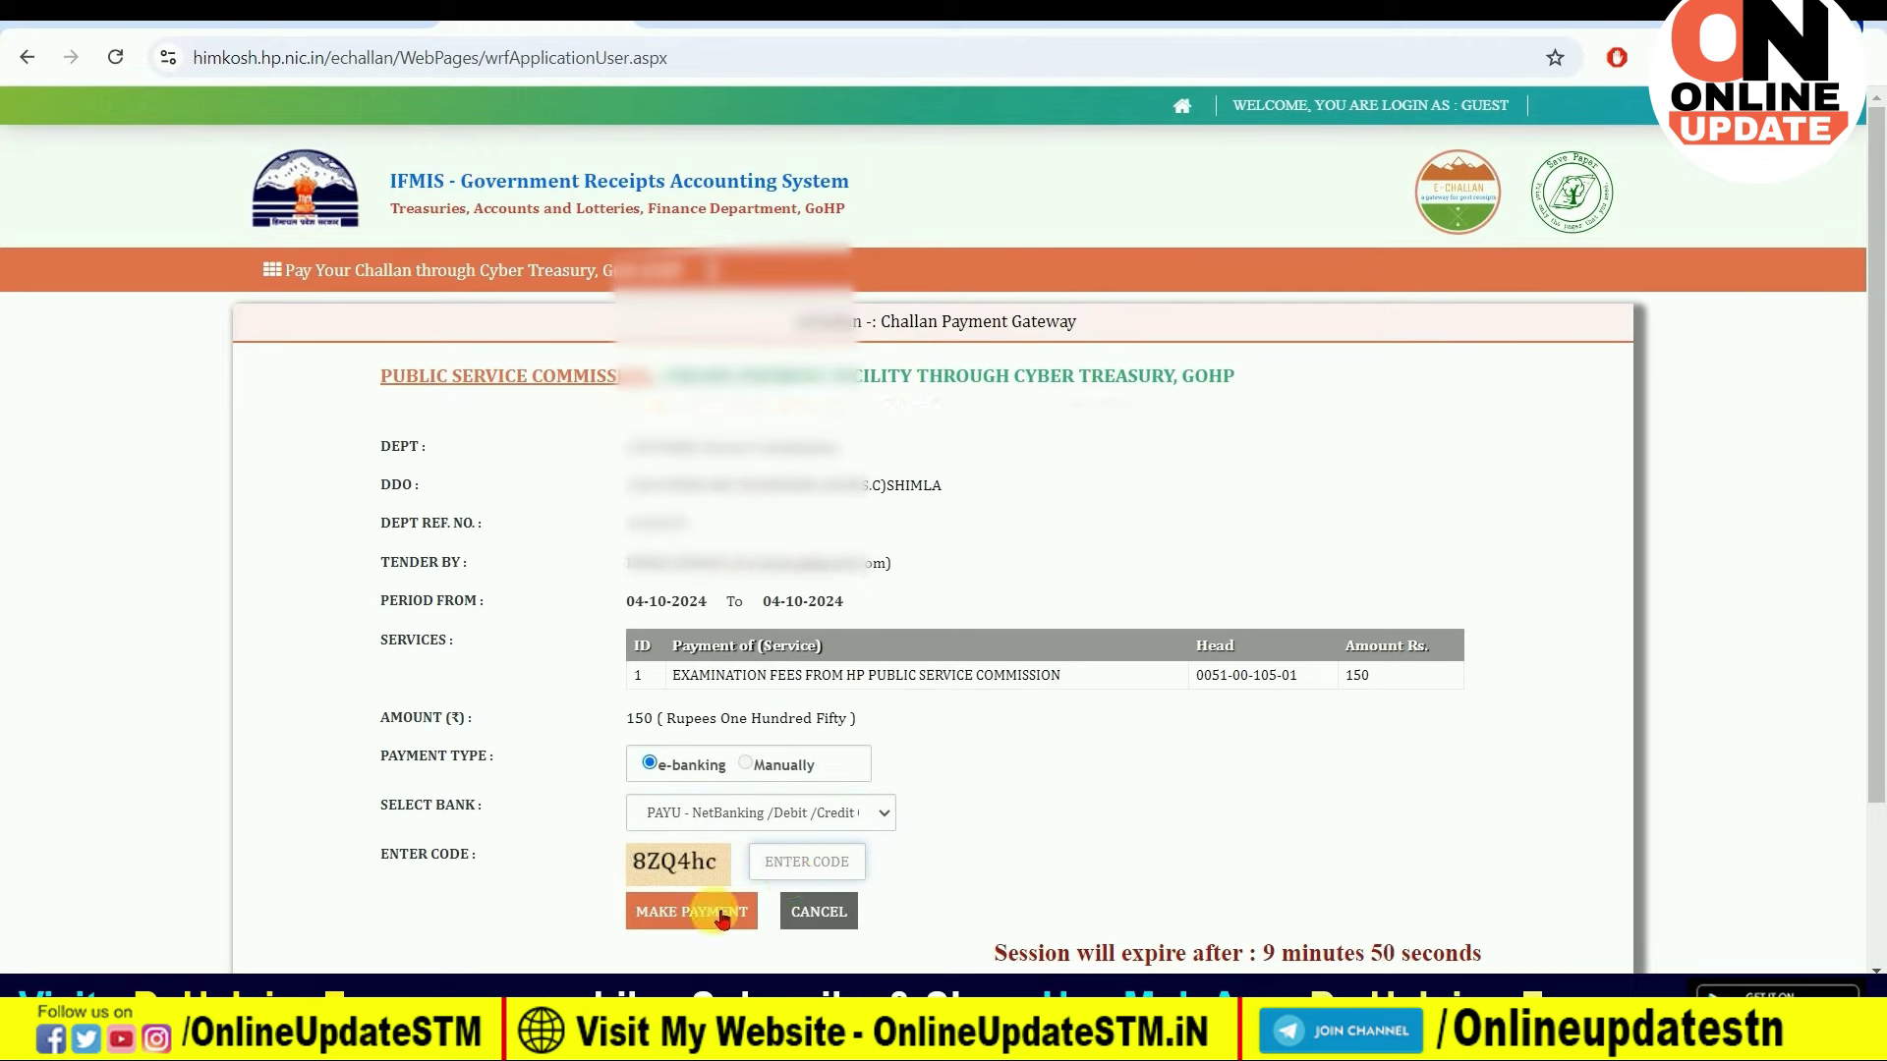
click(722, 912)
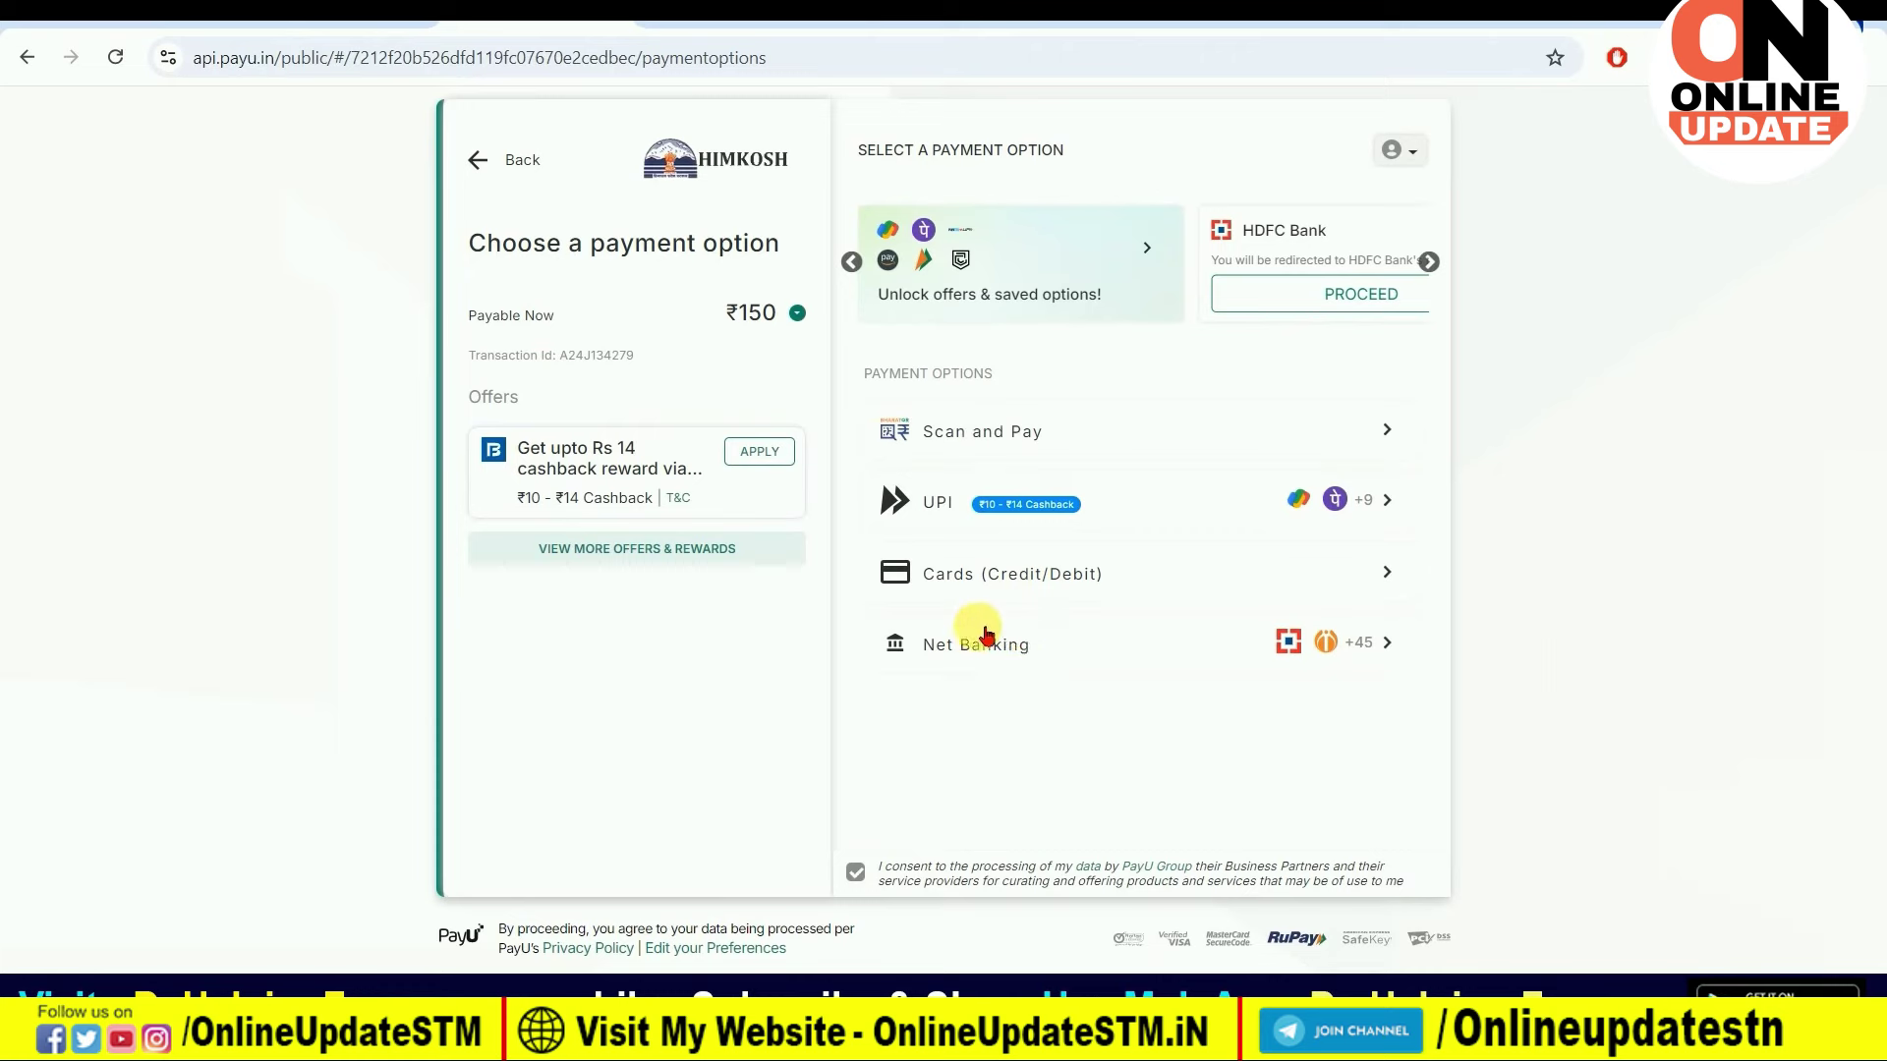
click(1022, 430)
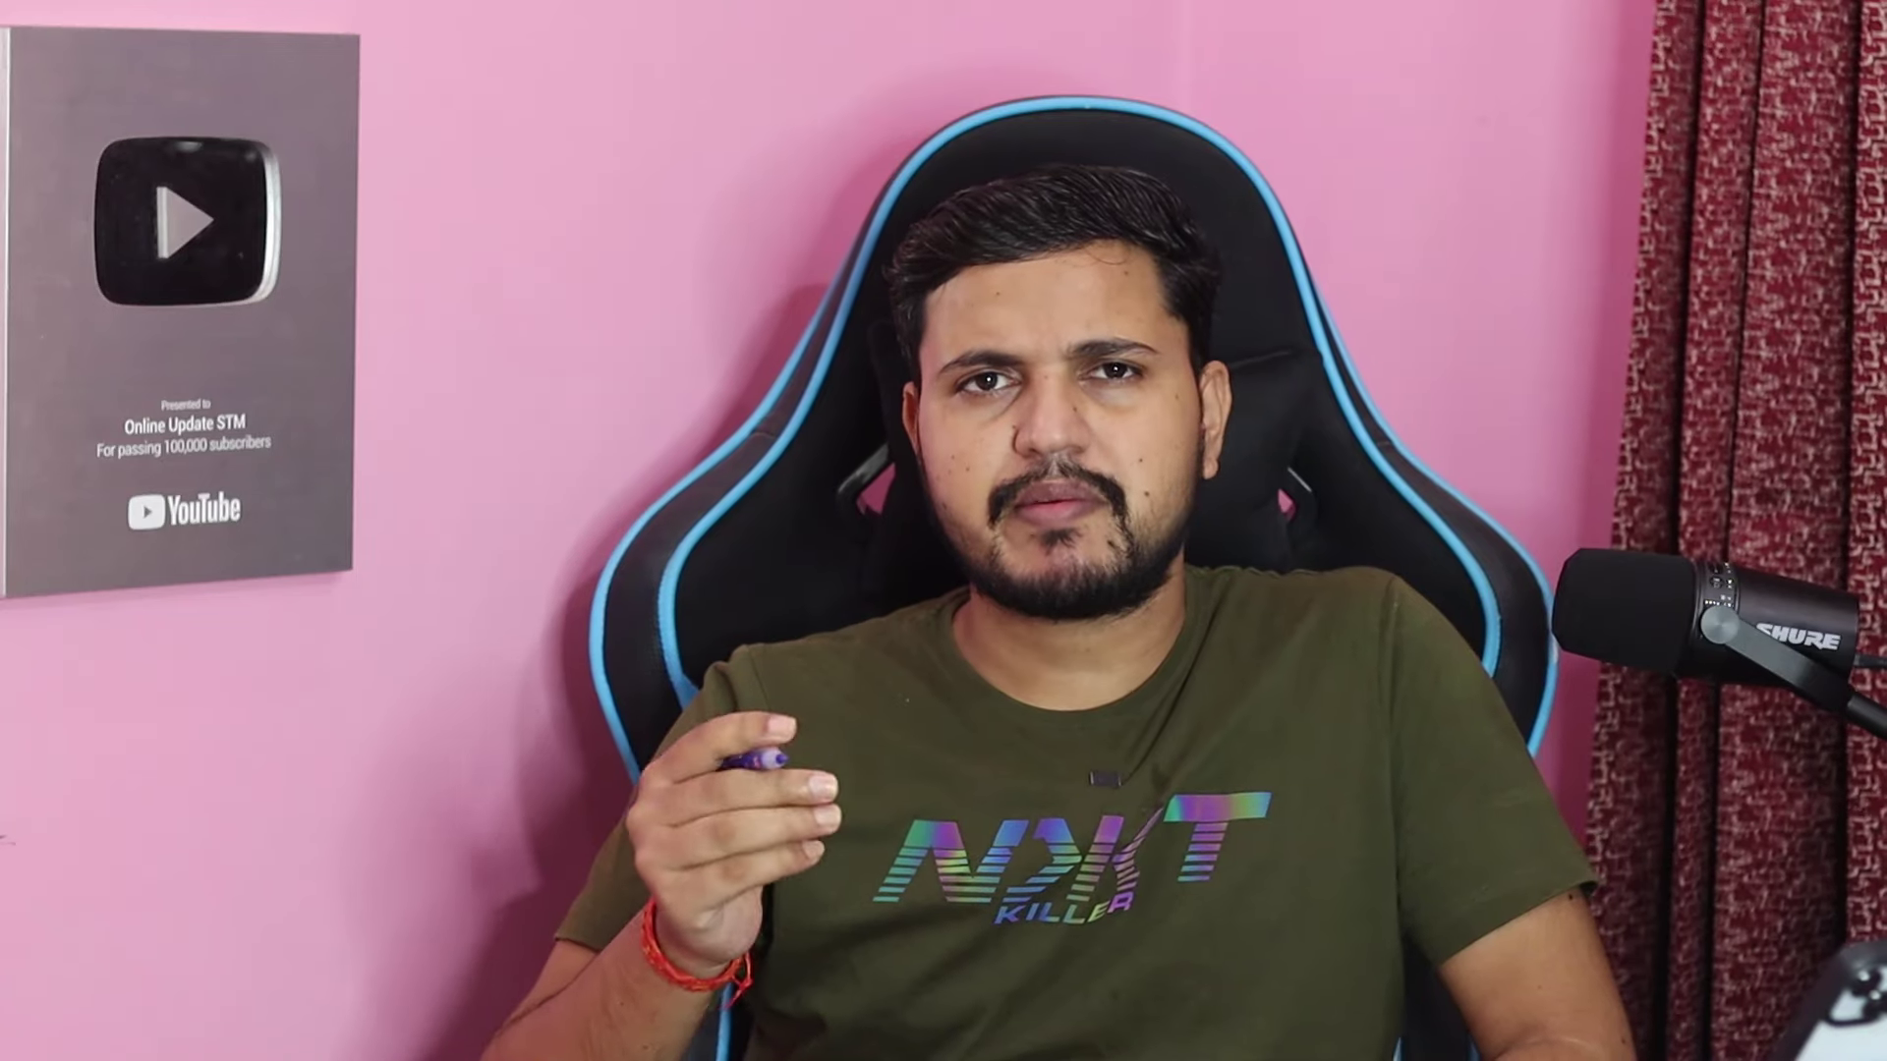